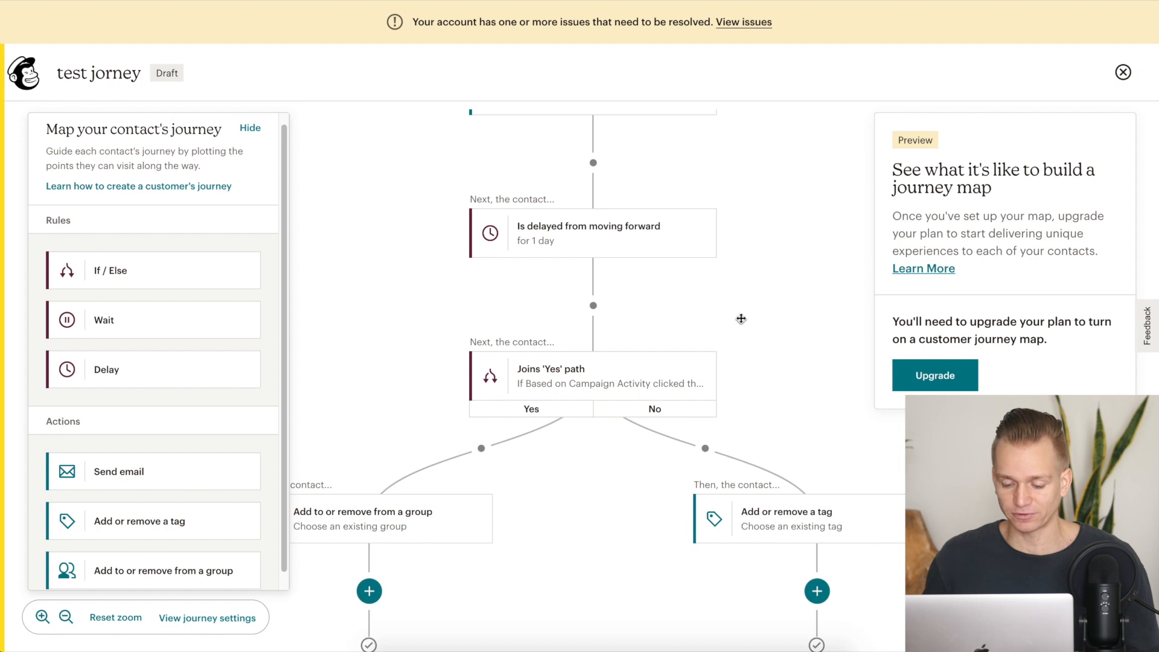
Open the journey's Joins 'Yes' path rule and check the campaign choices in its Campaign Activity condition, keeping 1st step.
{"action": "left_click_drag", "start_coordinate": [741, 319], "coordinate": [750, 462]}
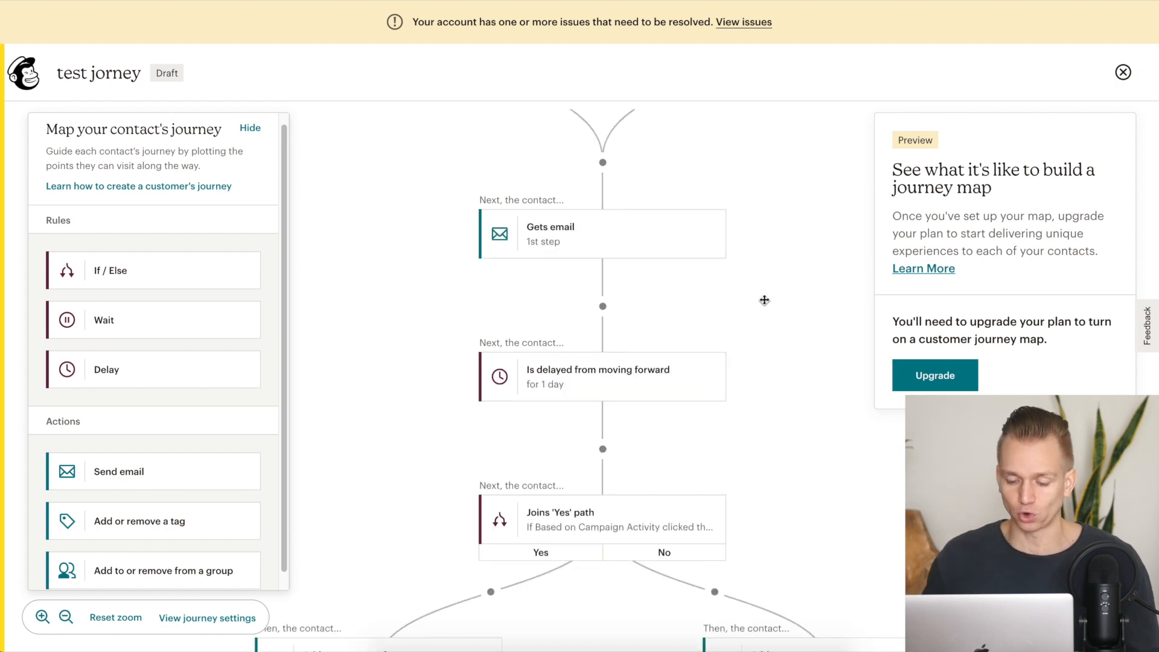
{"action": "left_click_drag", "start_coordinate": [768, 273], "coordinate": [794, 243]}
{"action": "left_click_drag", "start_coordinate": [756, 413], "coordinate": [748, 219]}
{"action": "left_click", "coordinate": [578, 326]}
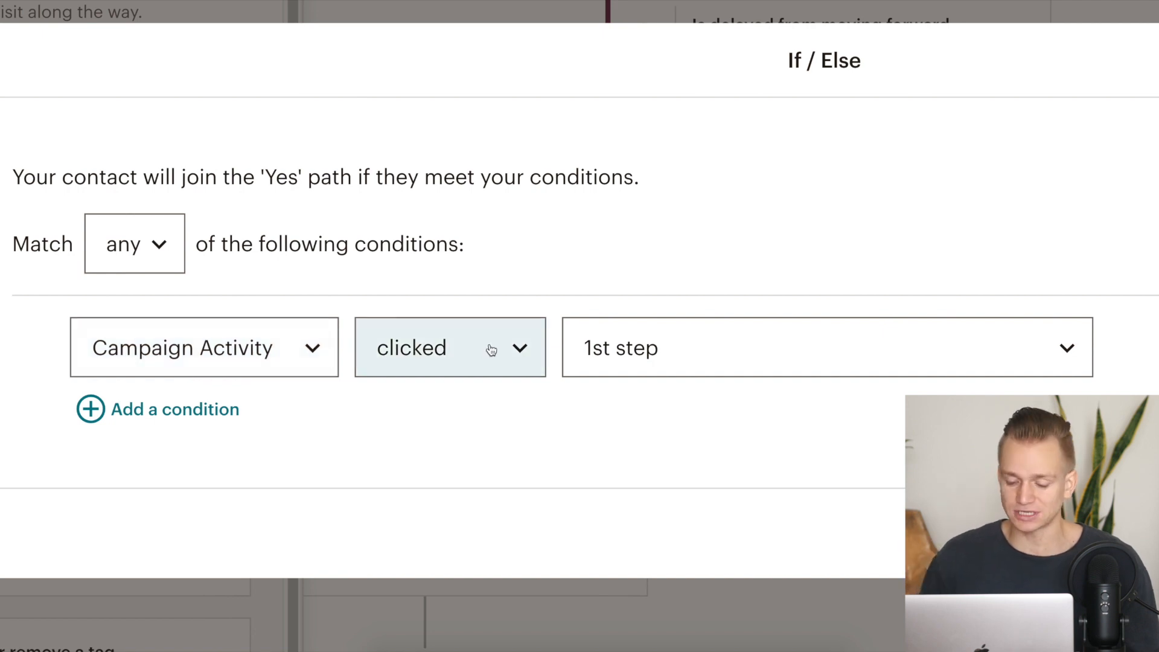
{"action": "left_click", "coordinate": [732, 361]}
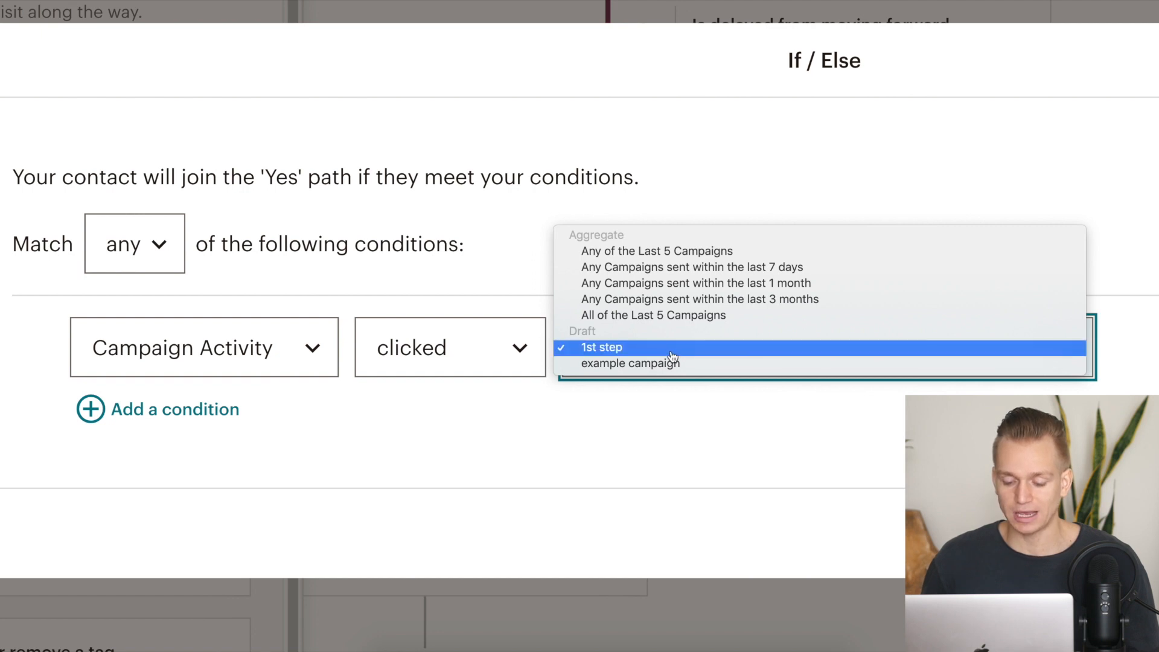
{"action": "left_click", "coordinate": [625, 351]}
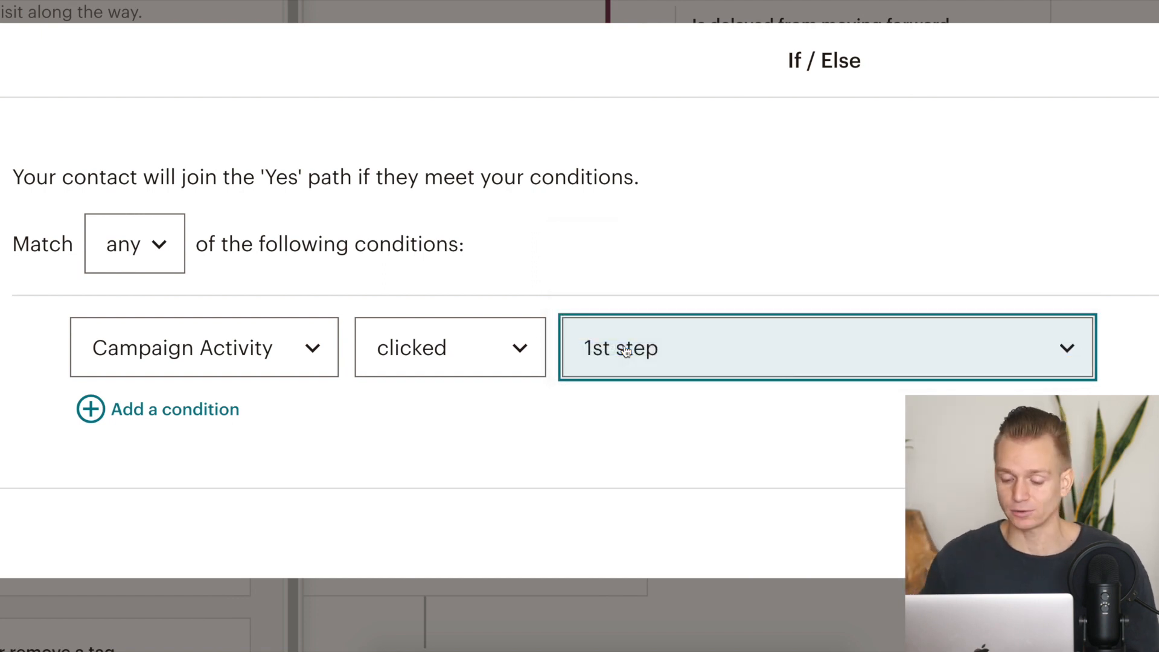
{"action": "left_click", "coordinate": [683, 279]}
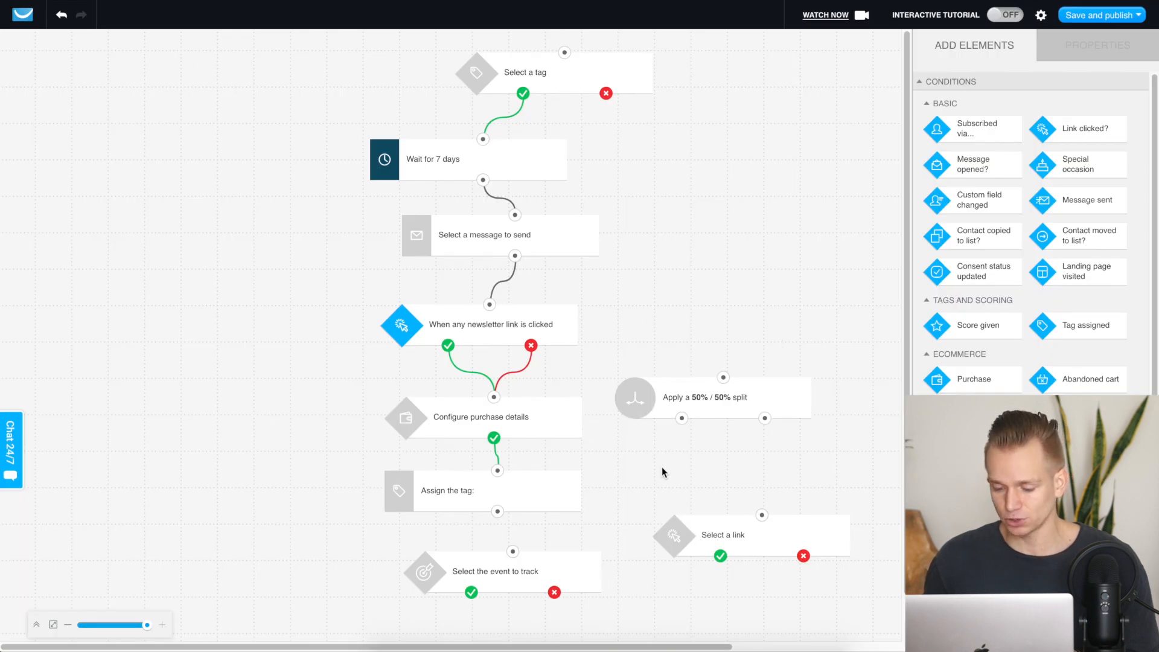
Open the properties of the Select a link element and examine its message type and link tracking options.
{"action": "left_click", "coordinate": [732, 536]}
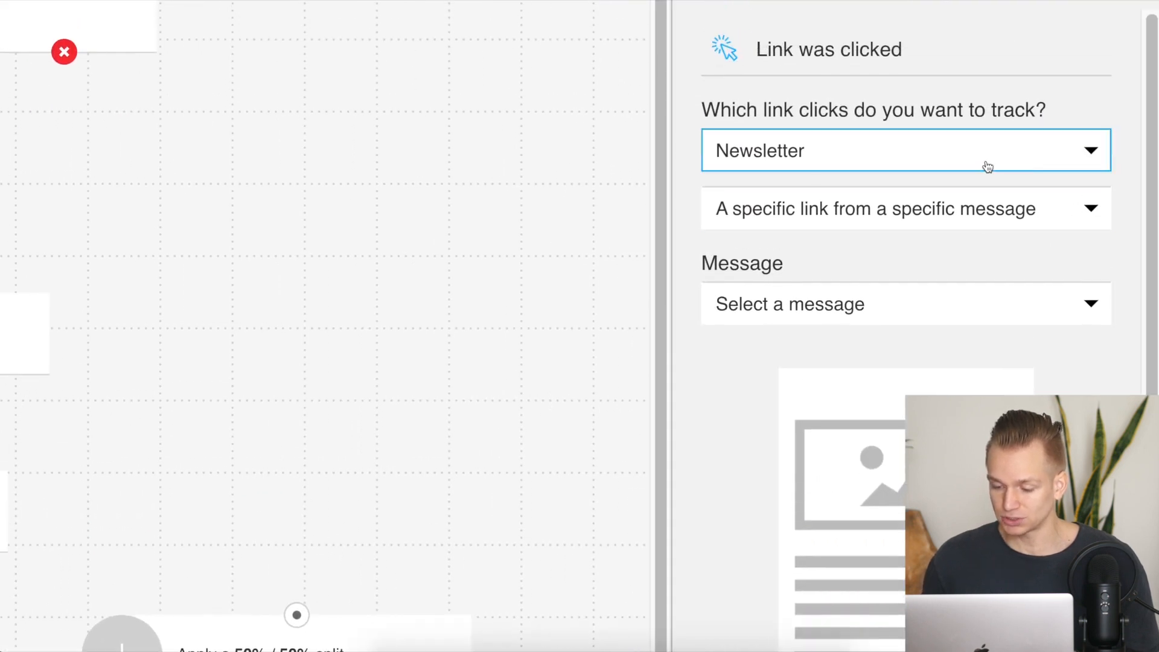
{"action": "left_click", "coordinate": [897, 152]}
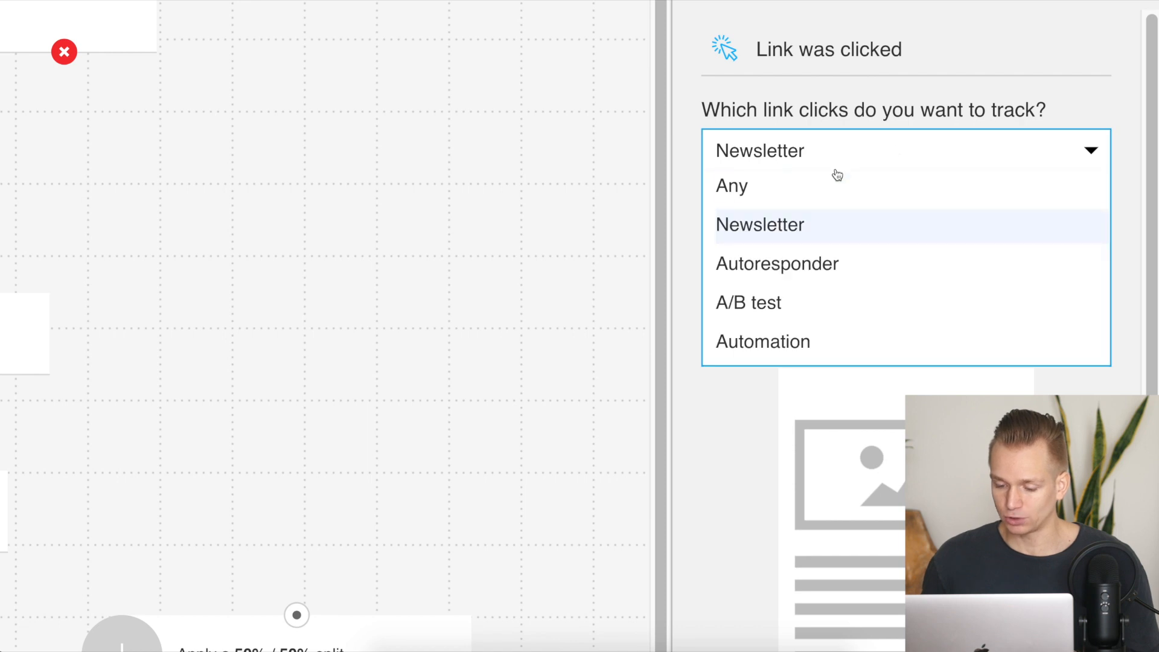
{"action": "left_click", "coordinate": [694, 111]}
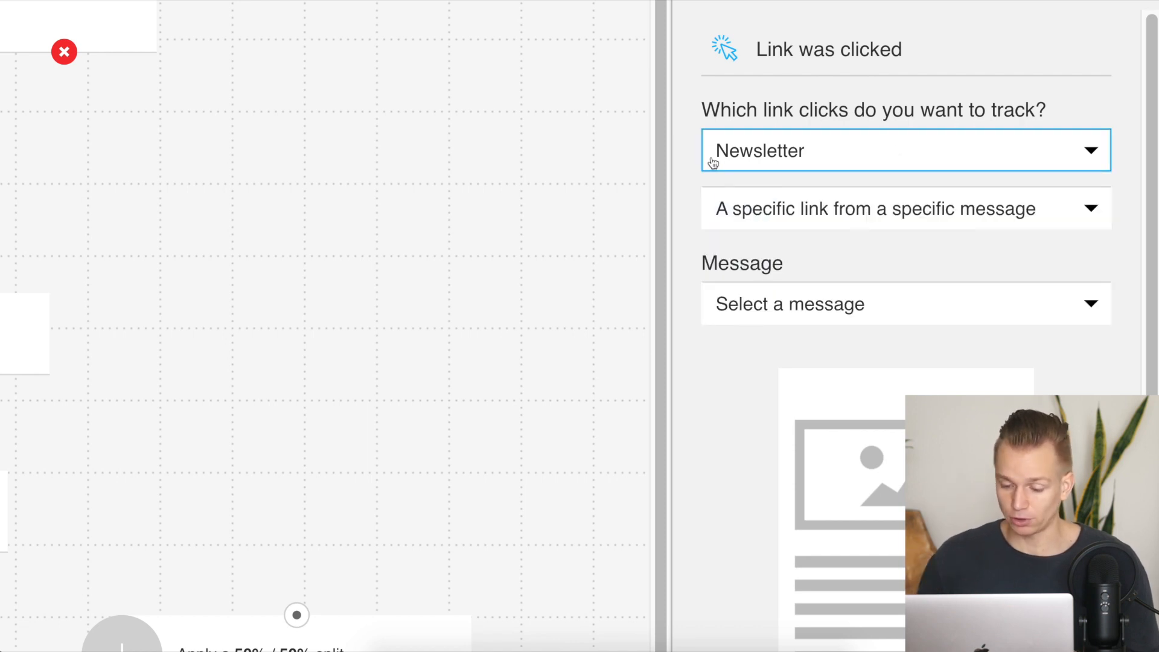
{"action": "left_click", "coordinate": [880, 210]}
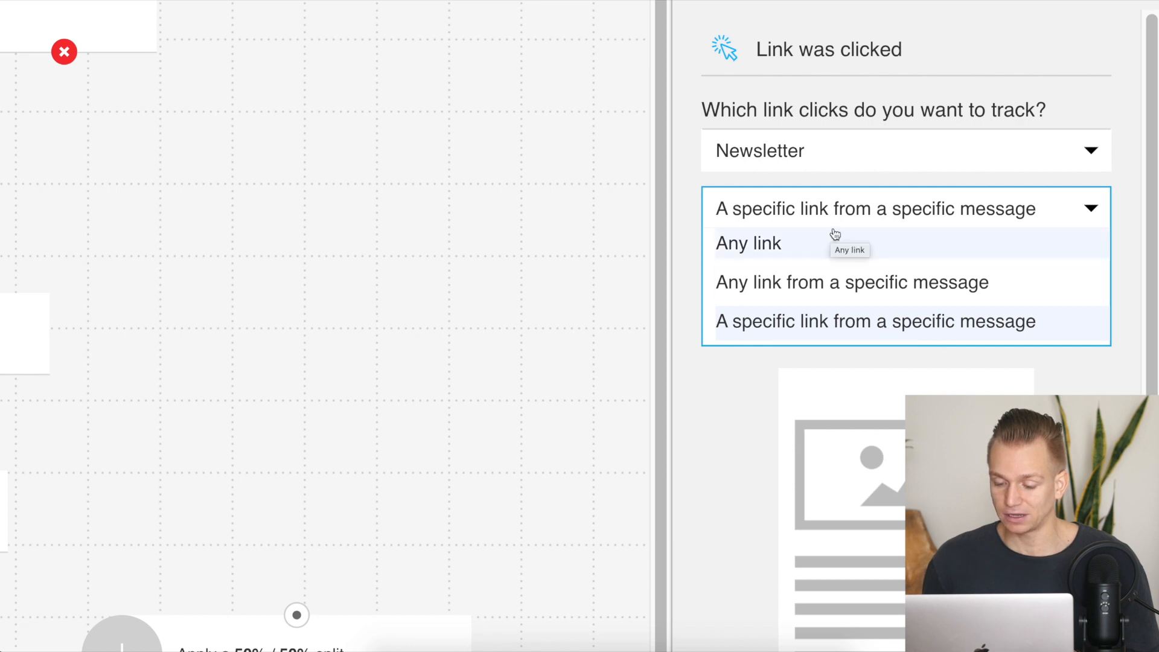
{"action": "left_click", "coordinate": [928, 220]}
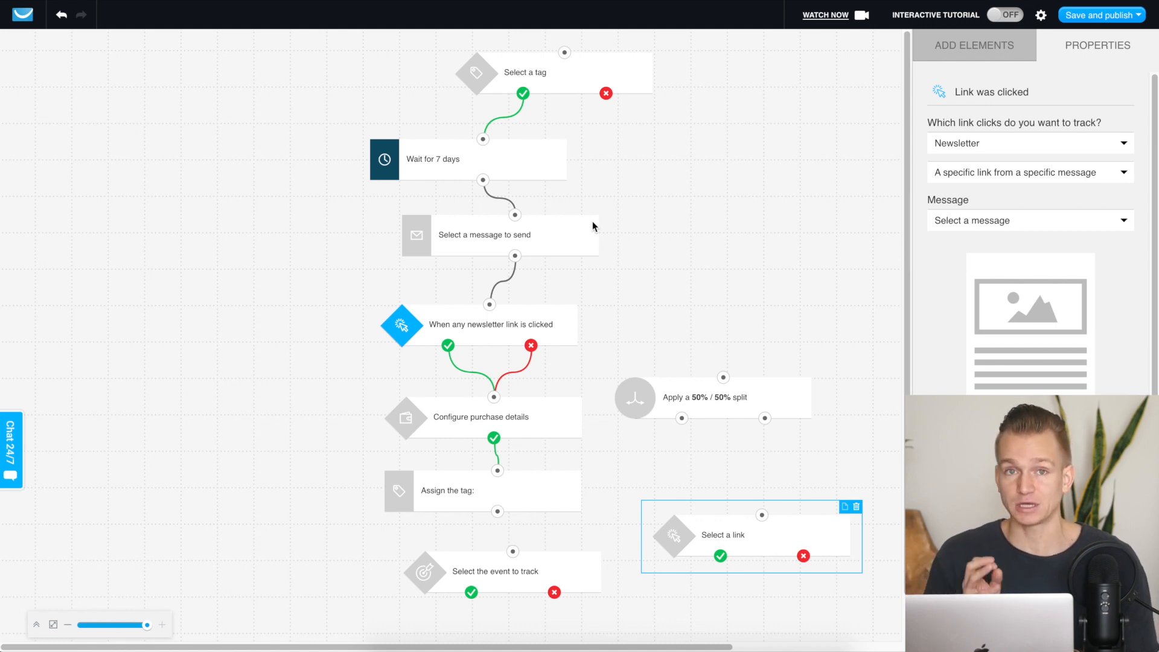
Examine the GetResponse workflow's basic actions and compare them with the rules and actions in the Mailchimp journey builder.
{"action": "left_click", "coordinate": [626, 234]}
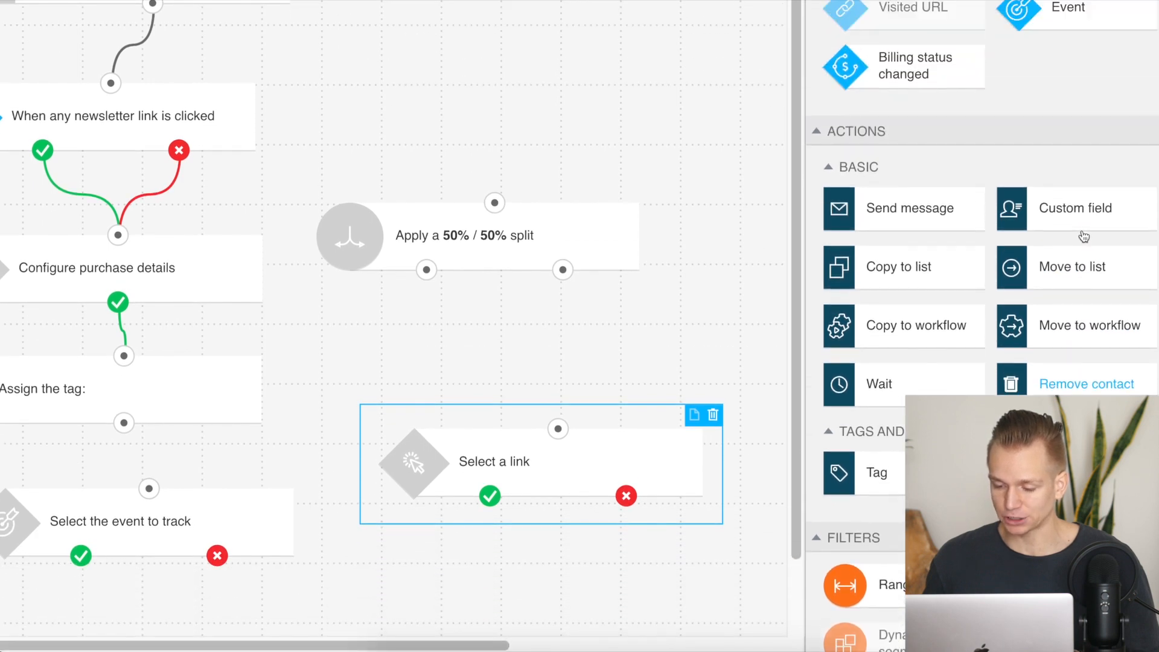
{"action": "scroll", "coordinate": [1084, 236], "scroll_direction": "up", "scroll_amount": 3}
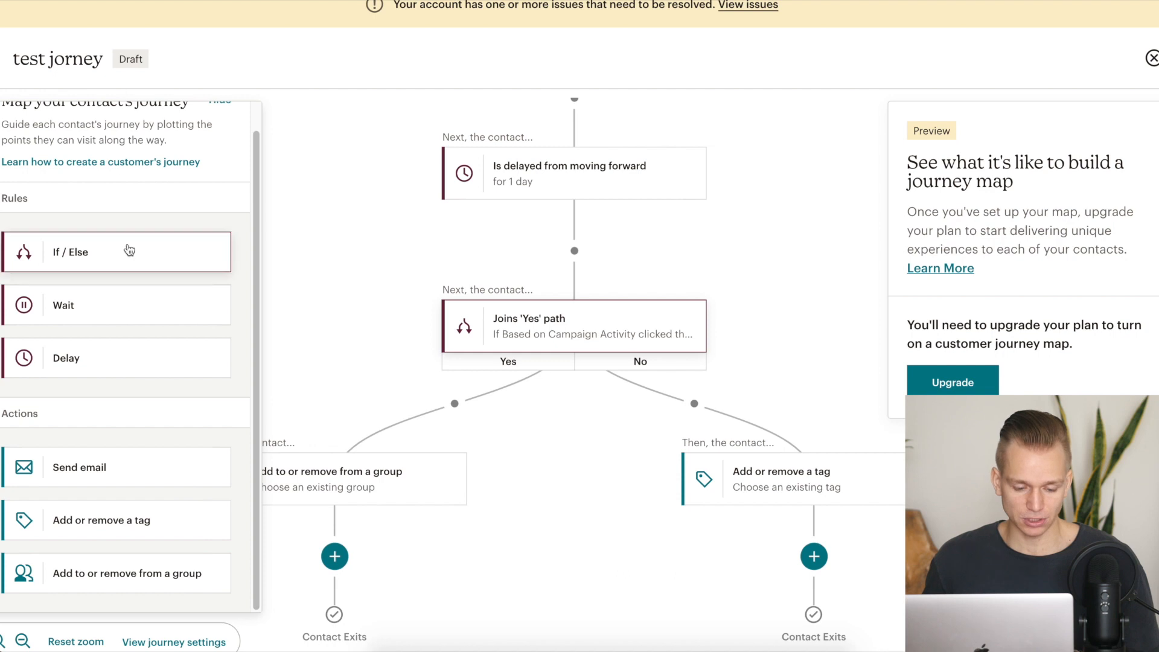
{"action": "scroll", "coordinate": [130, 250], "scroll_direction": "down", "scroll_amount": 1}
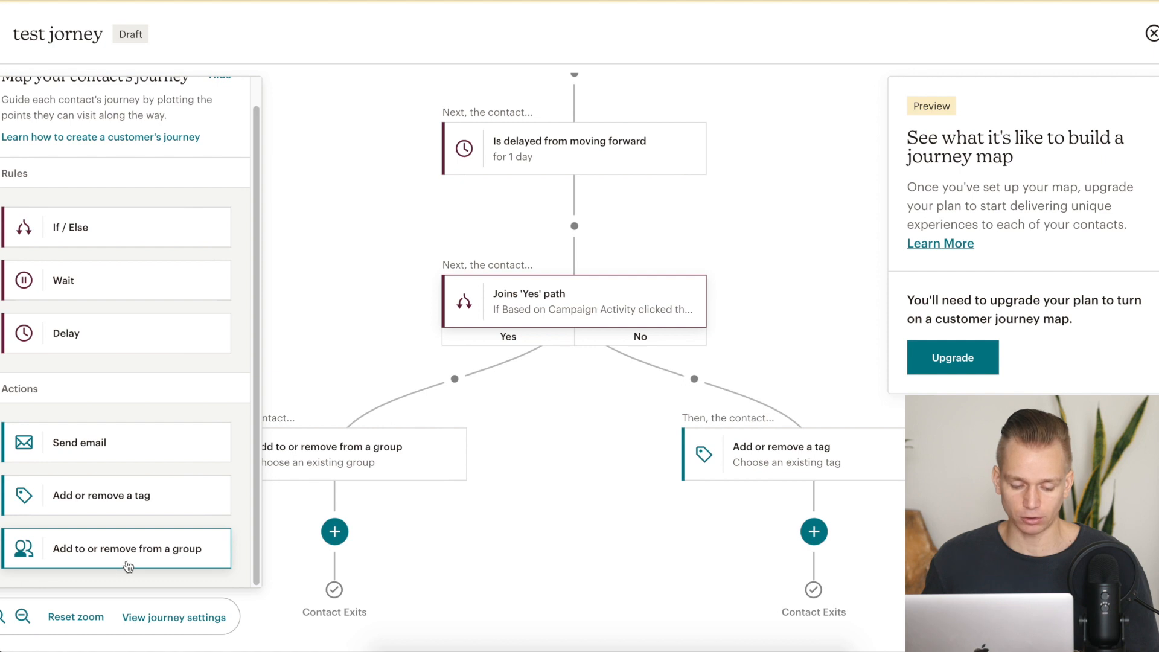
{"action": "scroll", "coordinate": [159, 411], "scroll_direction": "up", "scroll_amount": 1}
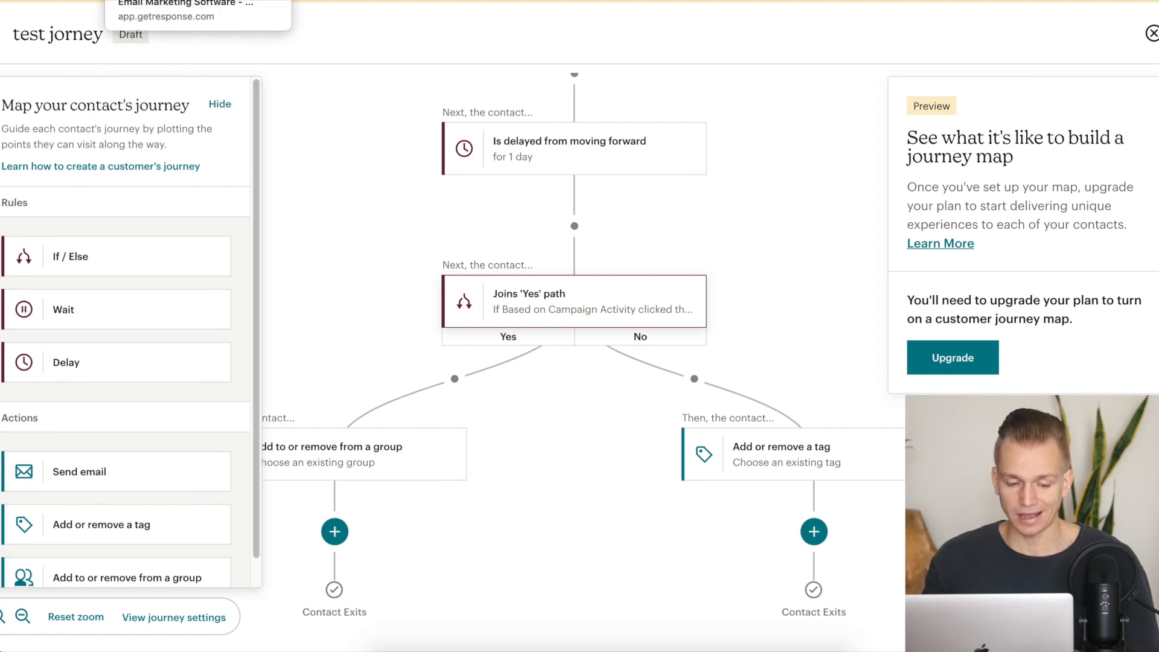
Switch to the GetResponse workflow and examine its available condition and action elements.
{"action": "left_click", "coordinate": [235, 1]}
{"action": "scroll", "coordinate": [1037, 329], "scroll_direction": "down", "scroll_amount": 1}
{"action": "scroll", "coordinate": [1036, 242], "scroll_direction": "down", "scroll_amount": 3}
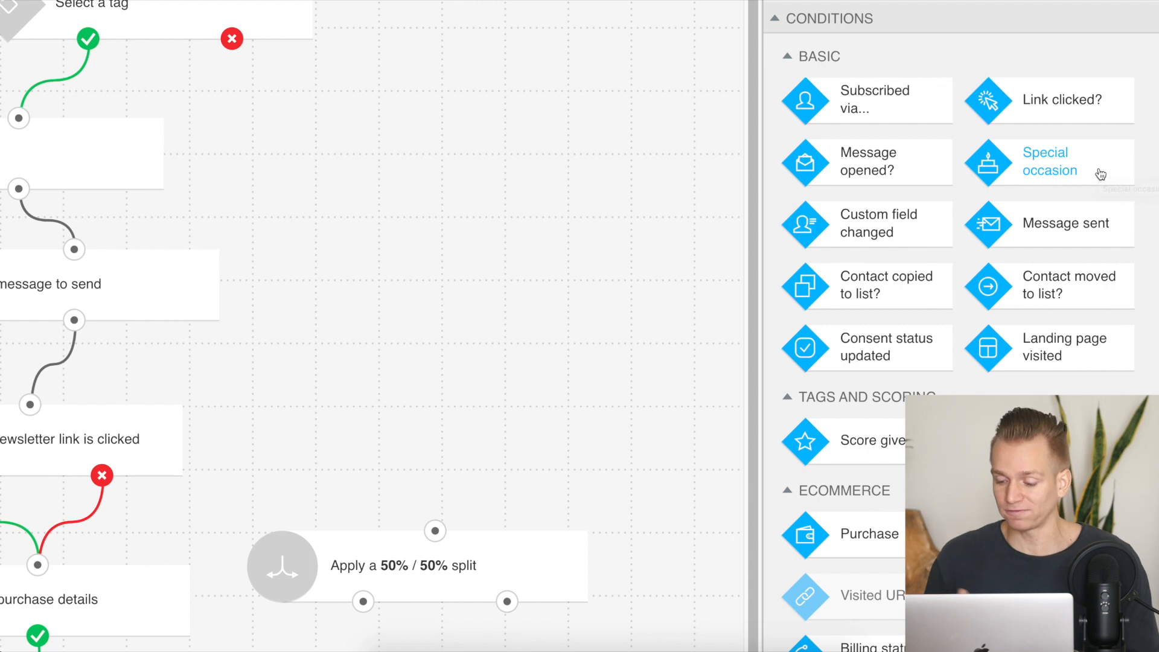
{"action": "scroll", "coordinate": [1100, 175], "scroll_direction": "down", "scroll_amount": 1}
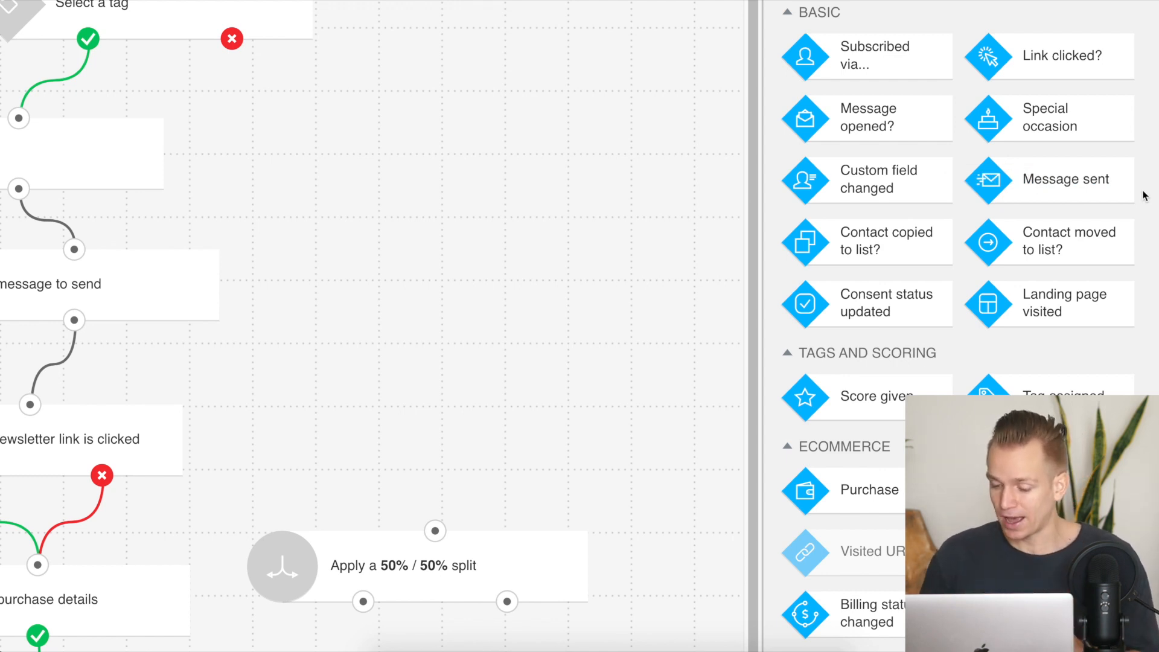
{"action": "scroll", "coordinate": [1144, 196], "scroll_direction": "down", "scroll_amount": 2}
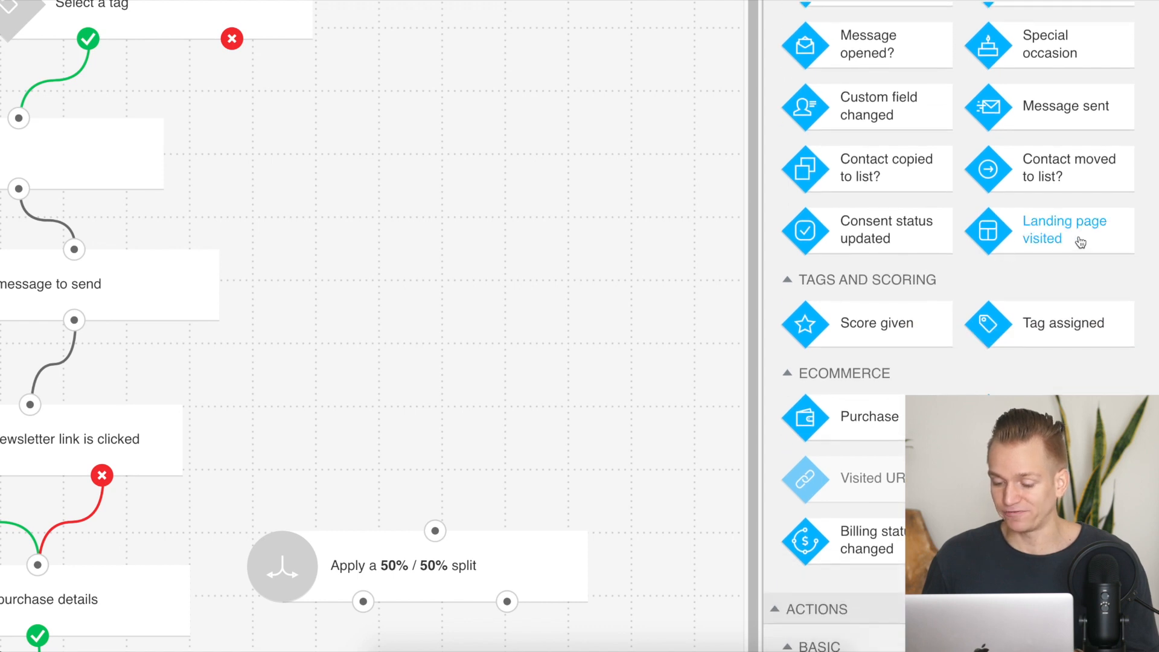
{"action": "scroll", "coordinate": [1144, 214], "scroll_direction": "up", "scroll_amount": 1}
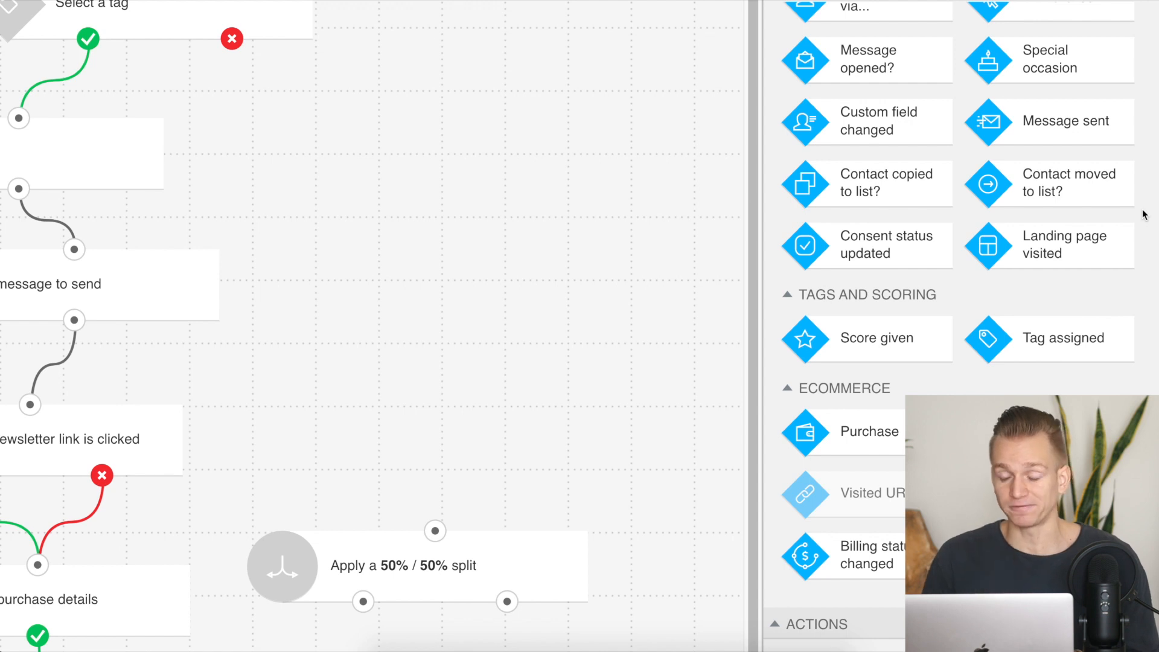
{"action": "scroll", "coordinate": [1143, 214], "scroll_direction": "down", "scroll_amount": 5}
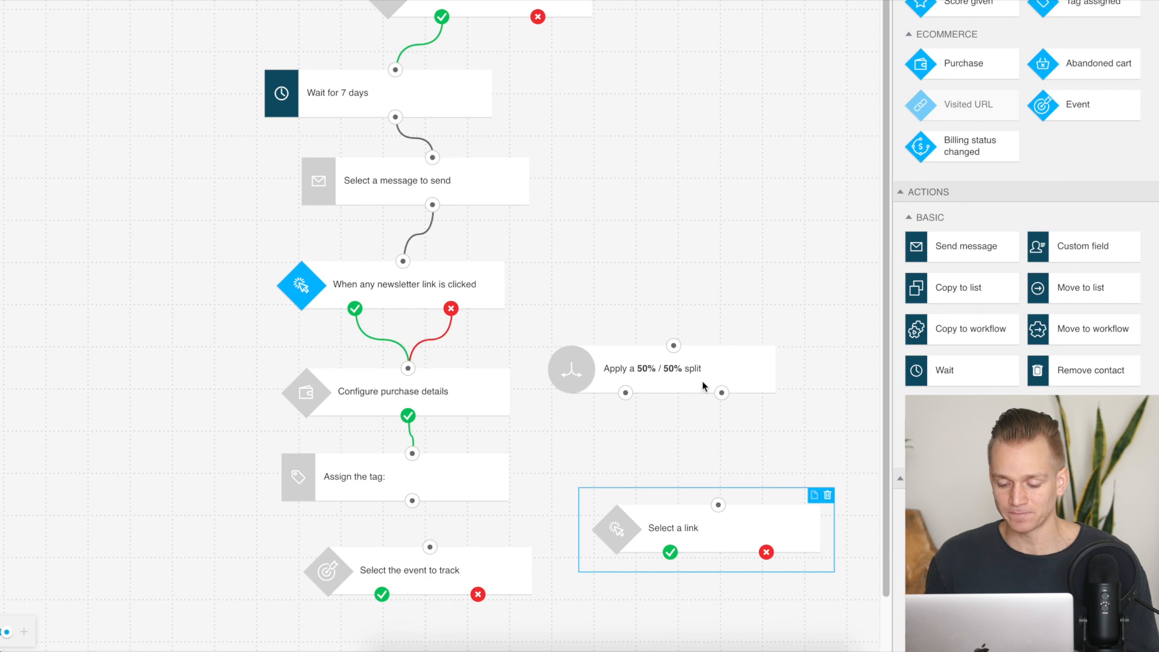
Move the 50% / 50% split element up beside the newsletter link condition and set its path A share to 30%.
{"action": "left_click_drag", "start_coordinate": [685, 374], "coordinate": [676, 292]}
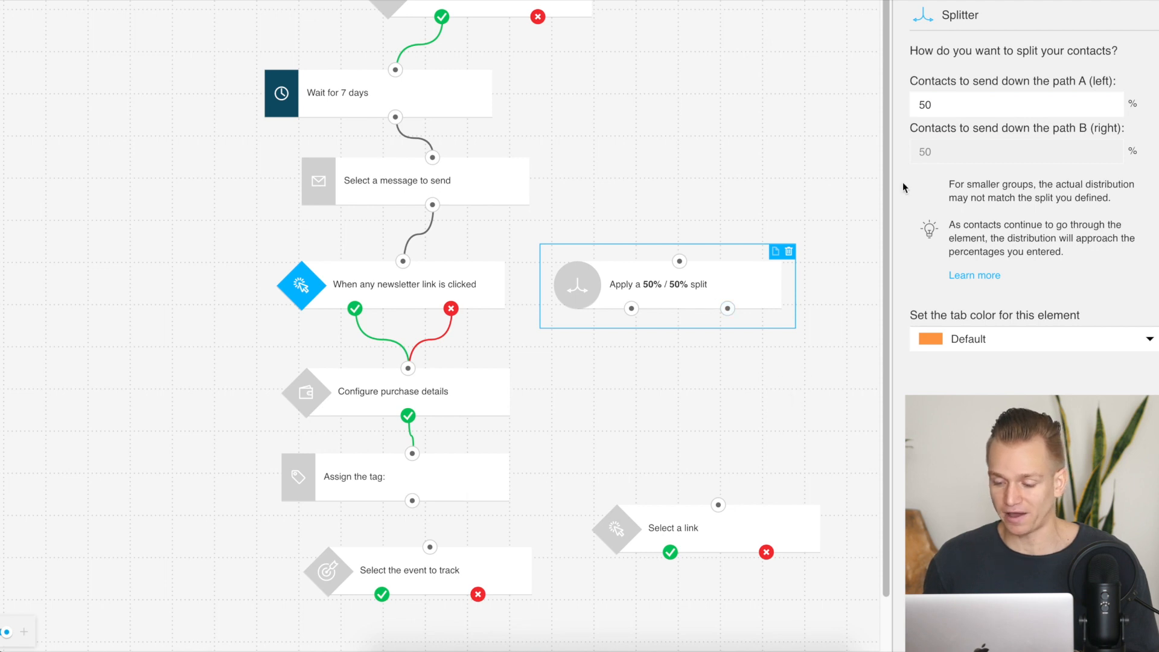
{"action": "double_click", "coordinate": [948, 95]}
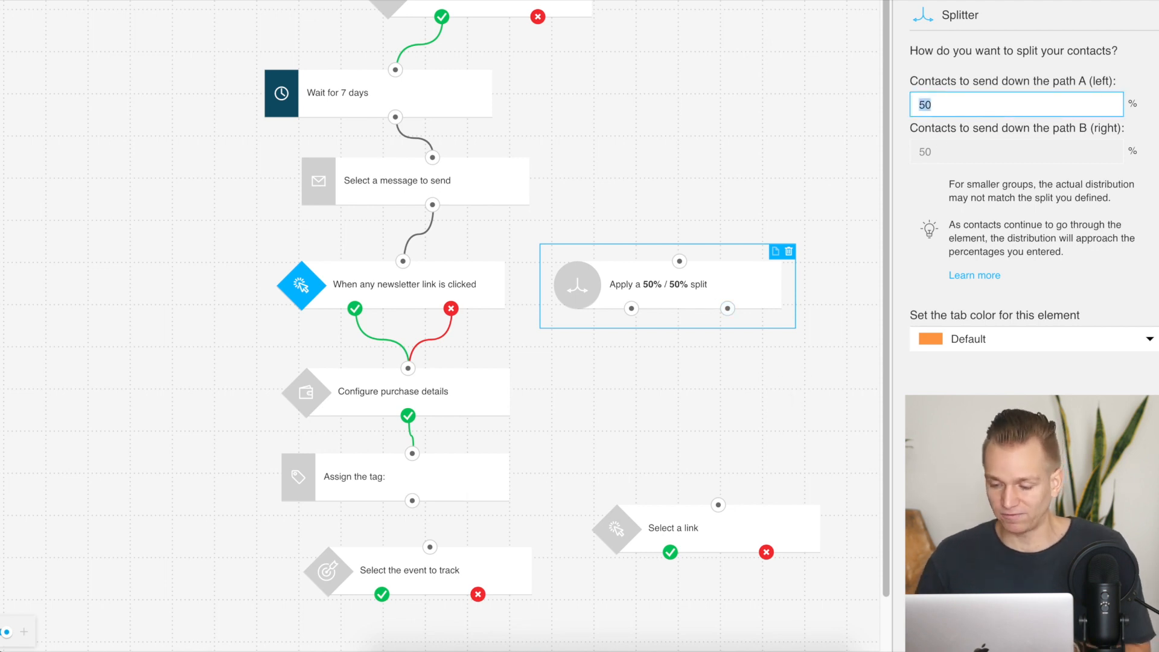
{"action": "type", "text": "30"}
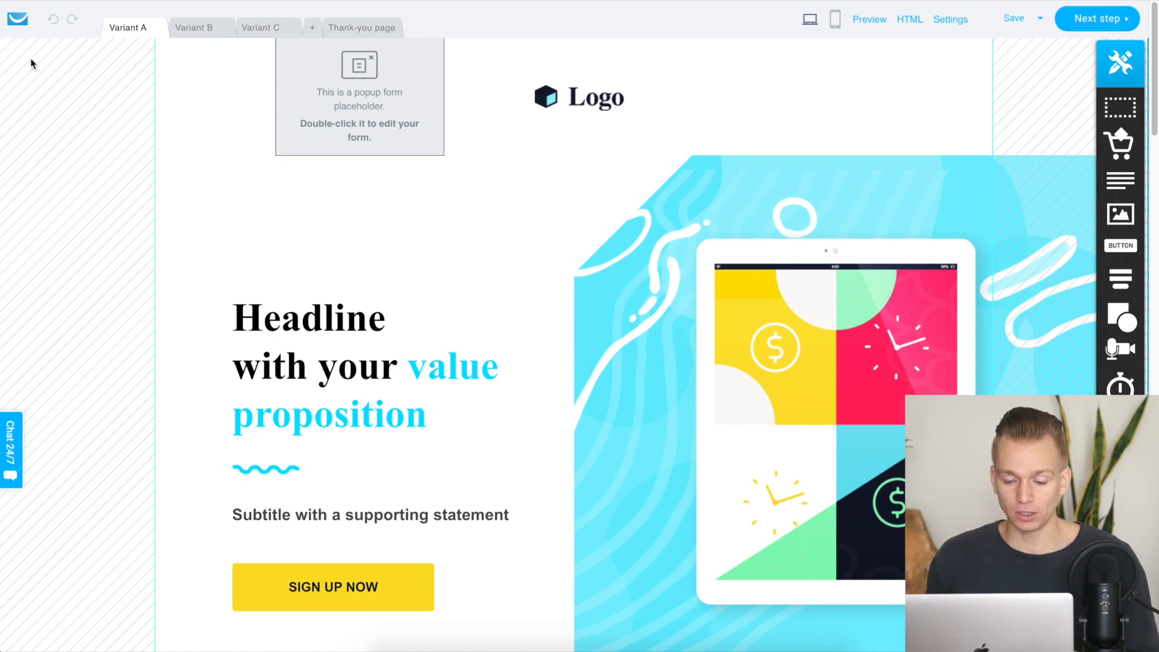
Examine the sections of the Variant A landing page from the headline through the testimonials and closing statement.
{"action": "scroll", "coordinate": [599, 360], "scroll_direction": "down", "scroll_amount": 8}
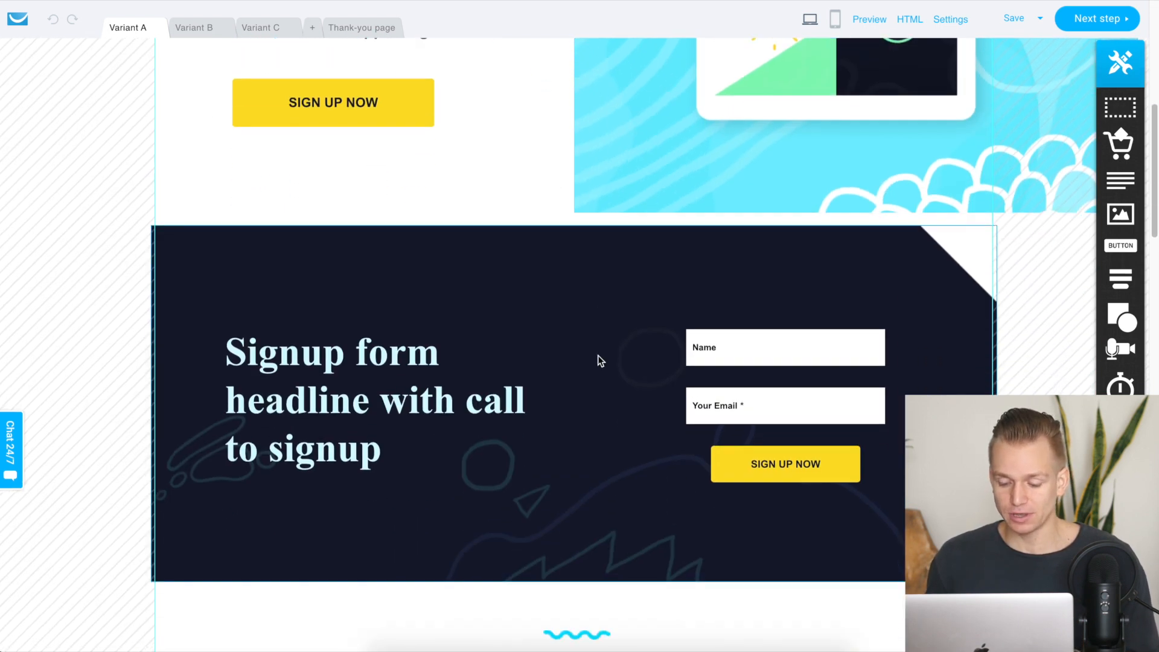
{"action": "scroll", "coordinate": [598, 355], "scroll_direction": "down", "scroll_amount": 20}
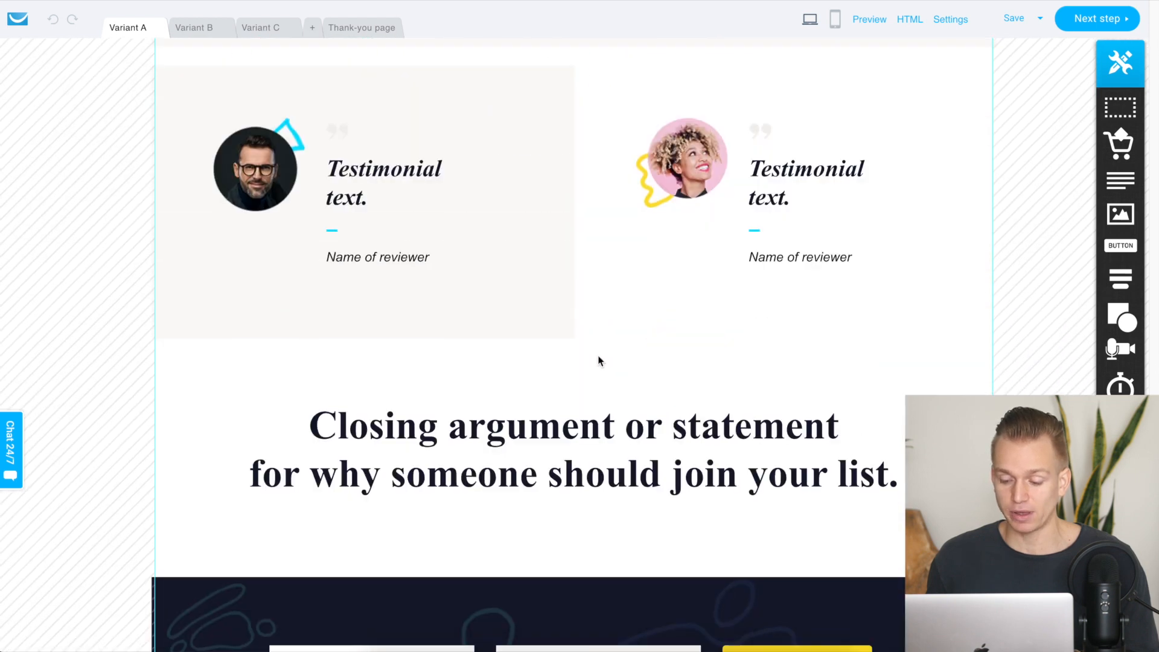
{"action": "scroll", "coordinate": [600, 361], "scroll_direction": "down", "scroll_amount": 4}
{"action": "scroll", "coordinate": [600, 360], "scroll_direction": "up", "scroll_amount": 18}
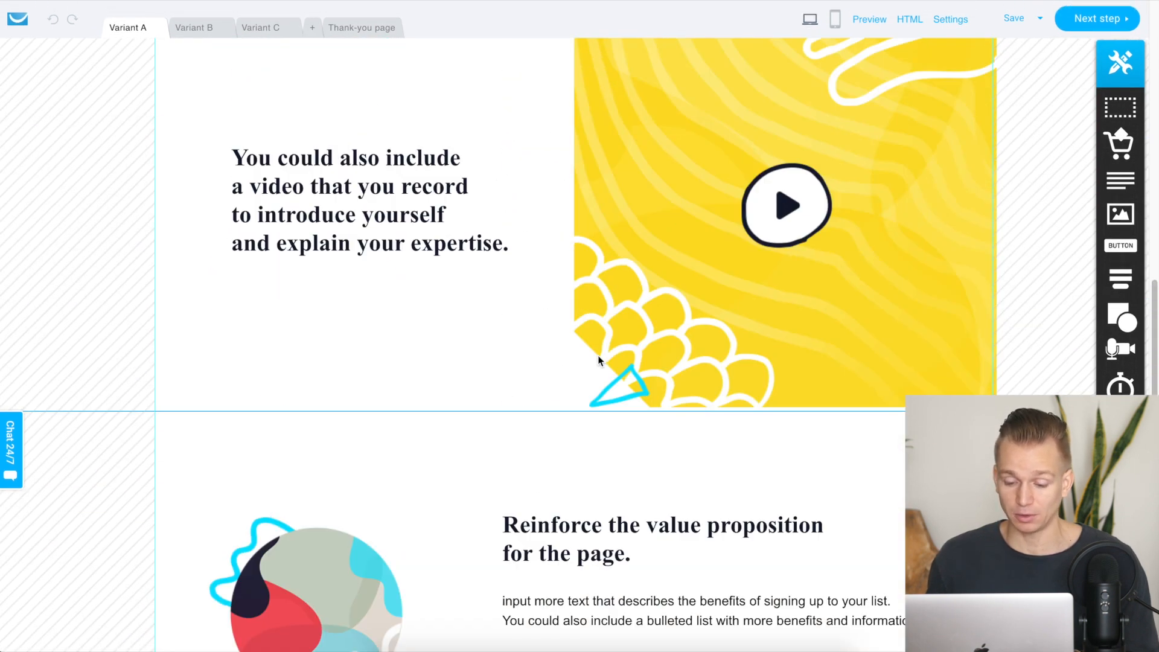
{"action": "scroll", "coordinate": [599, 360], "scroll_direction": "up", "scroll_amount": 15}
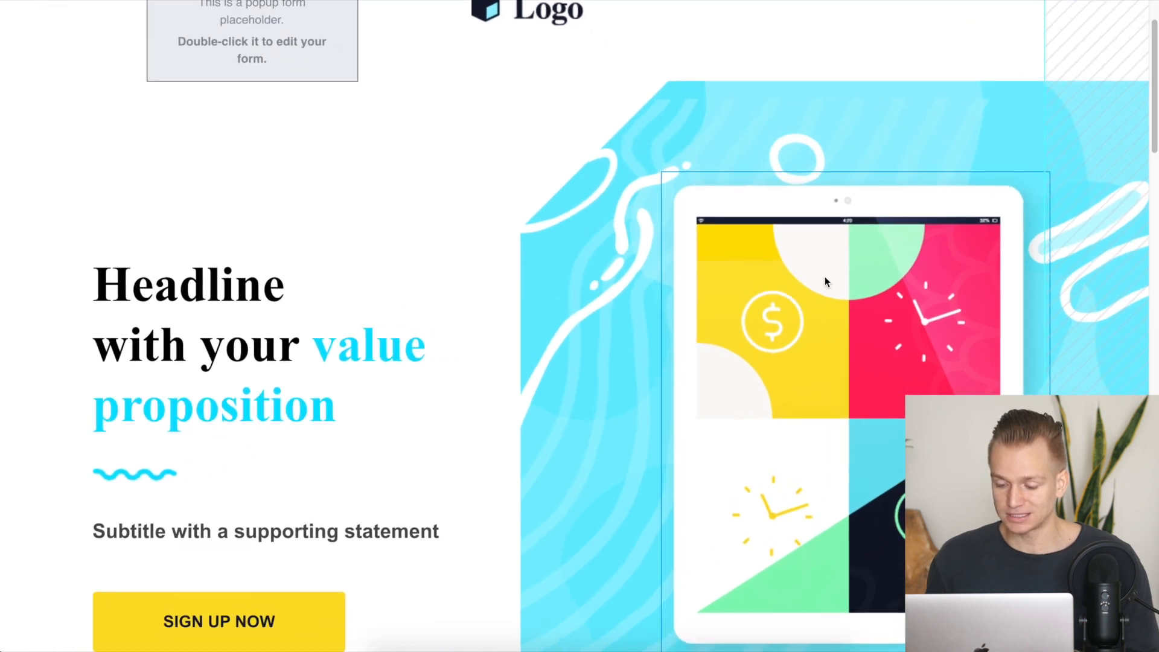
Reposition the tablet image slightly further left over the blue hero graphic and try its corner resizing.
{"action": "scroll", "coordinate": [908, 310], "scroll_direction": "down", "scroll_amount": 1}
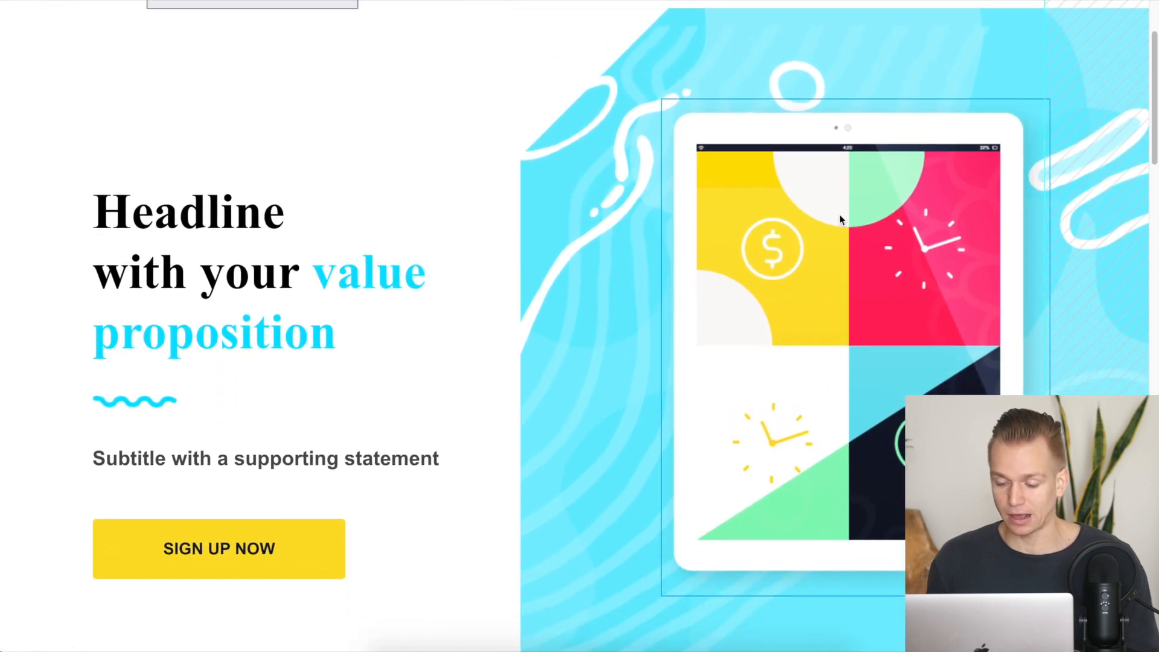
{"action": "left_click", "coordinate": [869, 280]}
{"action": "left_click_drag", "start_coordinate": [868, 280], "coordinate": [624, 228]}
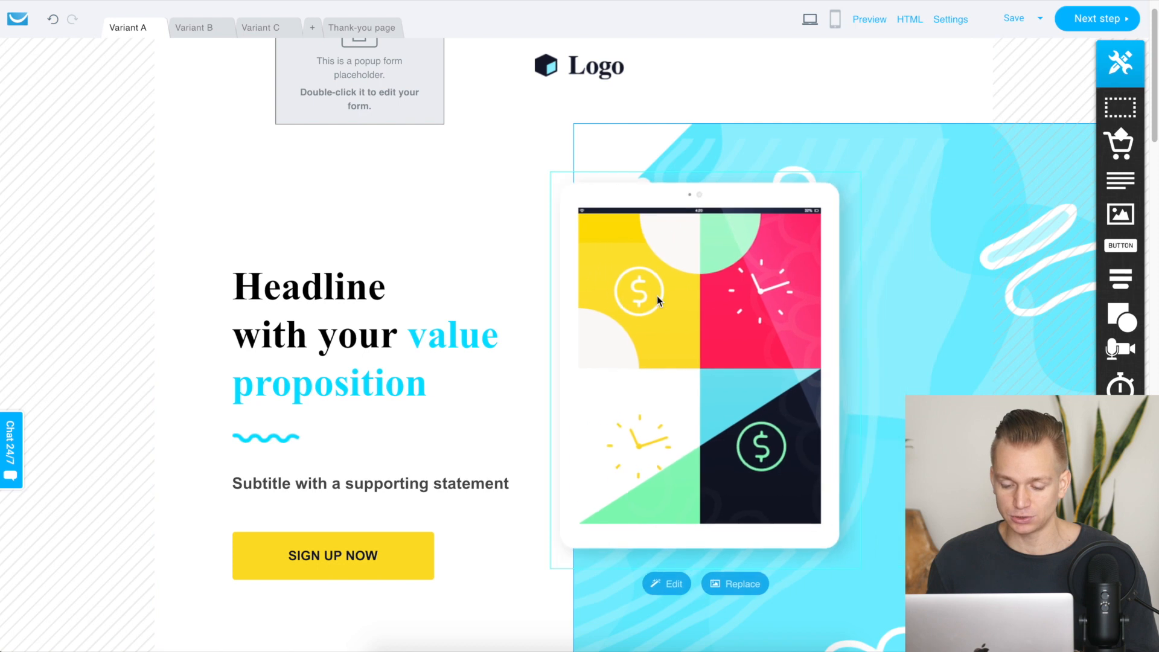
{"action": "left_click_drag", "start_coordinate": [657, 300], "coordinate": [849, 291]}
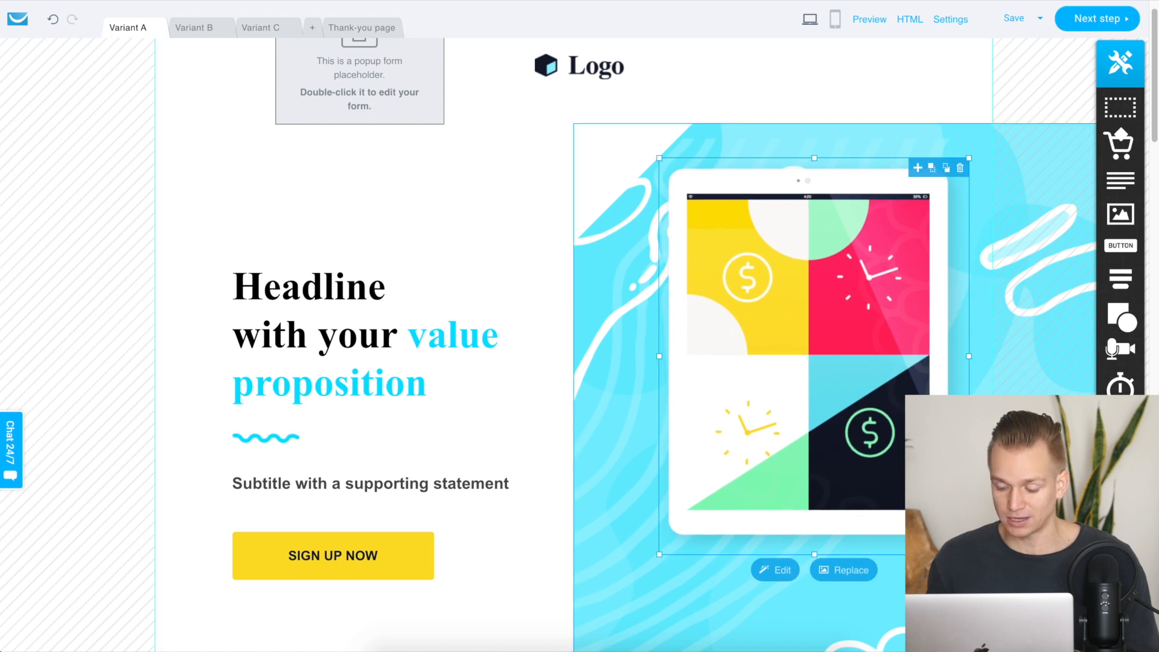
{"action": "mouse_move", "coordinate": [968, 554]}
{"action": "left_mouse_down"}
{"action": "mouse_move", "coordinate": [794, 401]}
{"action": "mouse_move", "coordinate": [967, 554]}
{"action": "left_mouse_up"}
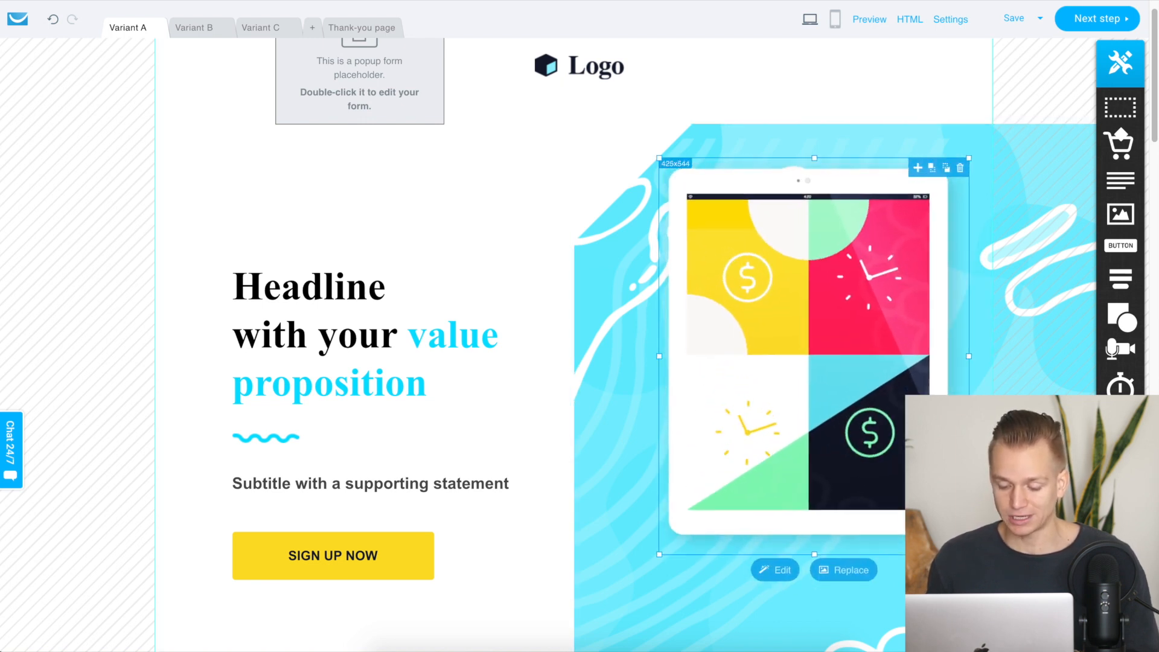
Open the landing page headline for inline editing, select its second line to examine the text formatting options, and leave the text block.
{"action": "left_click", "coordinate": [368, 350]}
{"action": "scroll", "coordinate": [374, 405], "scroll_direction": "down", "scroll_amount": 2}
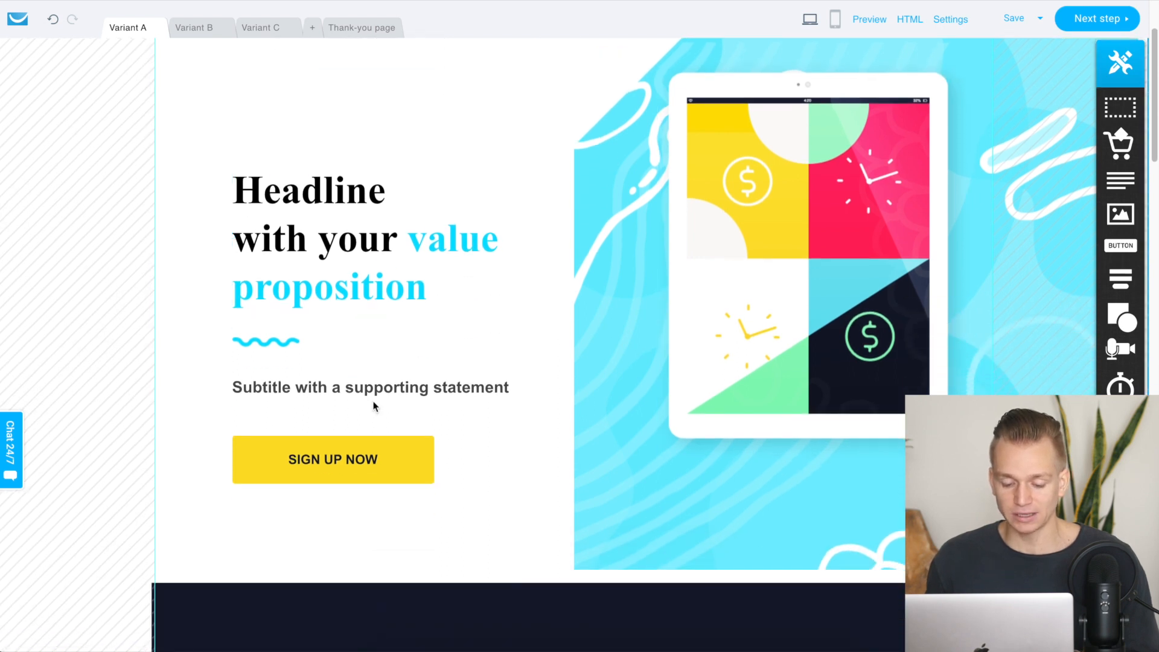
{"action": "double_click", "coordinate": [369, 237]}
{"action": "triple_click", "coordinate": [369, 237]}
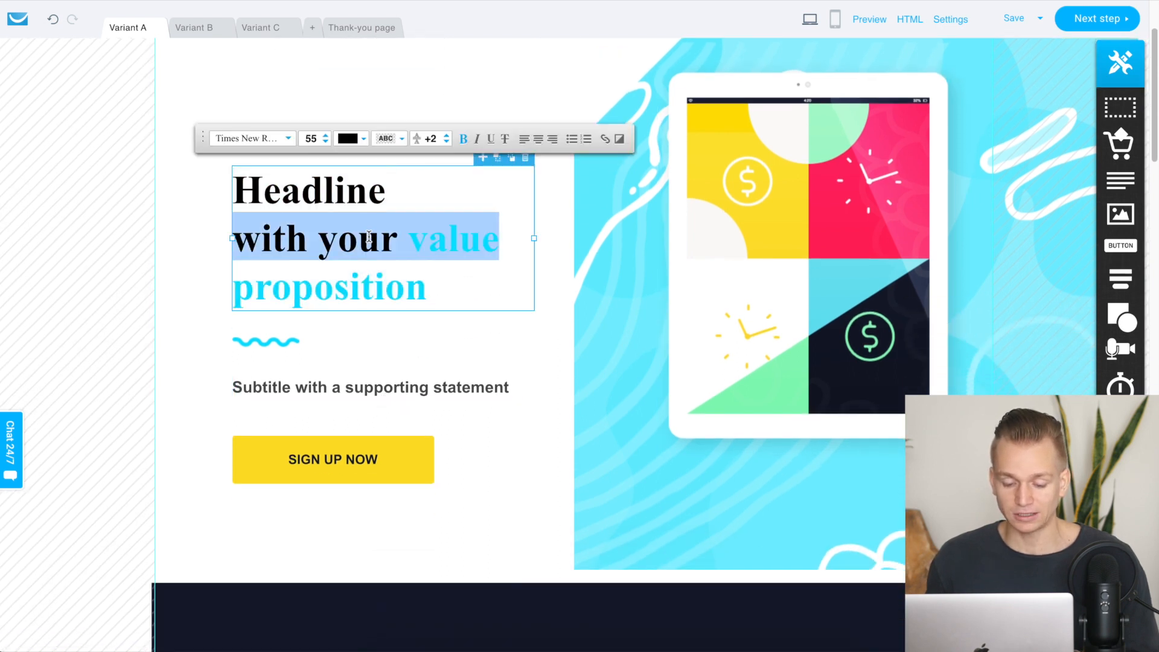
{"action": "left_click", "coordinate": [396, 237]}
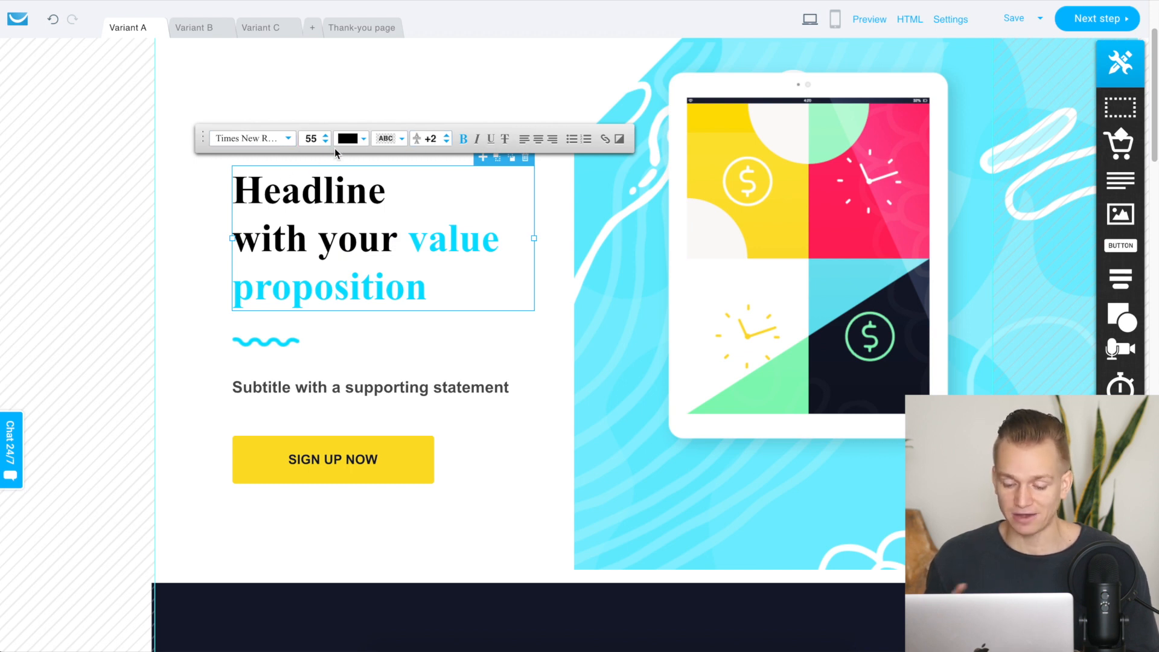
{"action": "left_click", "coordinate": [607, 226]}
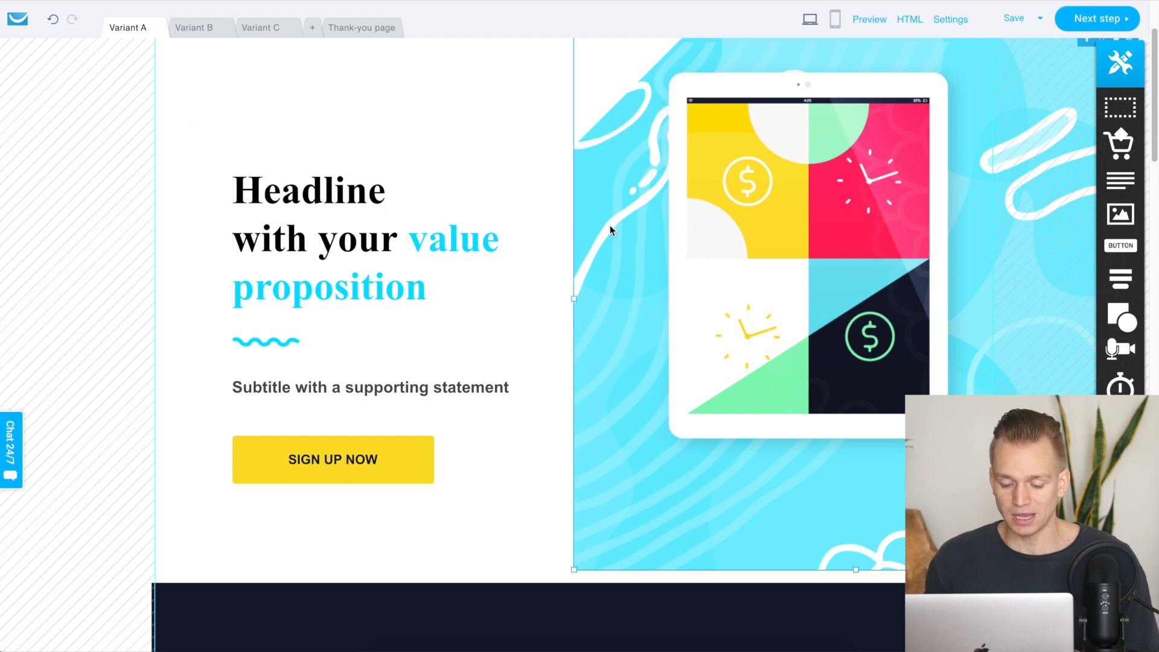
{"action": "scroll", "coordinate": [610, 228], "scroll_direction": "up", "scroll_amount": 3}
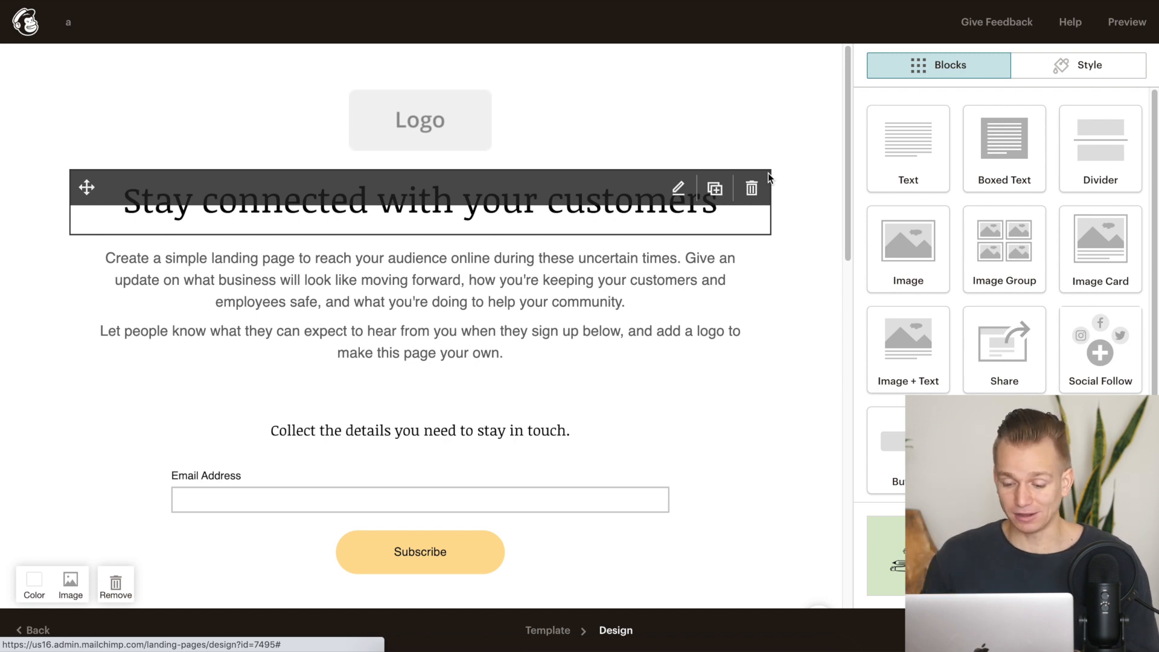
Review the lead generation page, open its headline and the second Image + Text column for content editing, and close the editor.
{"action": "scroll", "coordinate": [768, 175], "scroll_direction": "down", "scroll_amount": 10}
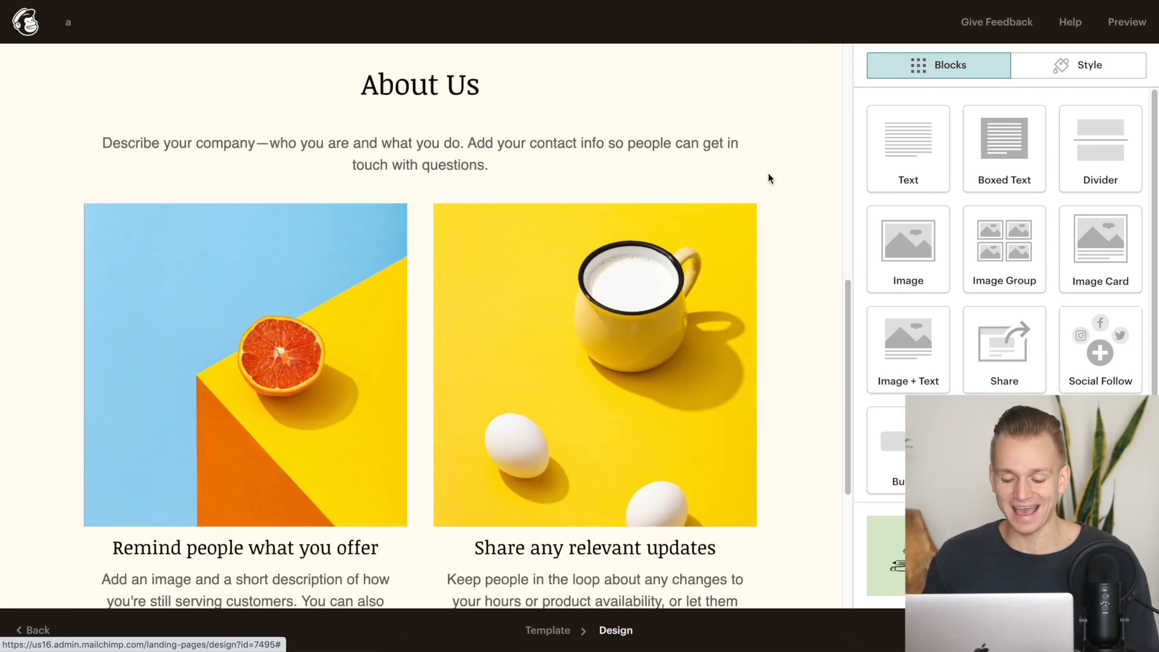
{"action": "scroll", "coordinate": [768, 175], "scroll_direction": "down", "scroll_amount": 5}
{"action": "scroll", "coordinate": [768, 175], "scroll_direction": "up", "scroll_amount": 14}
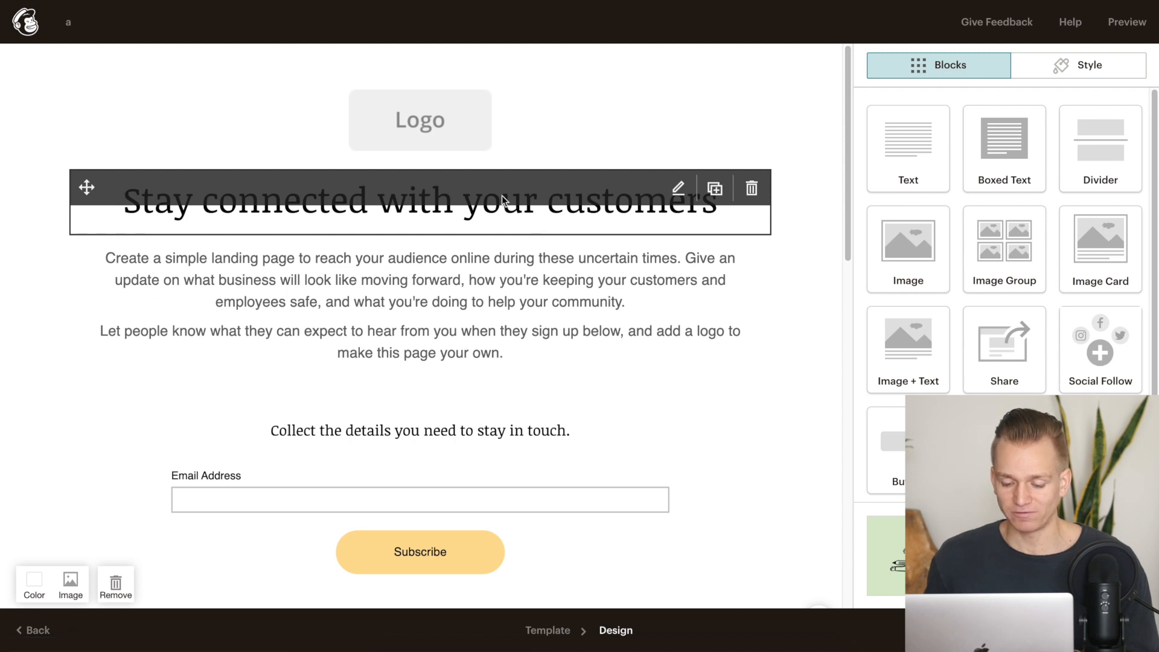
{"action": "left_click", "coordinate": [540, 207]}
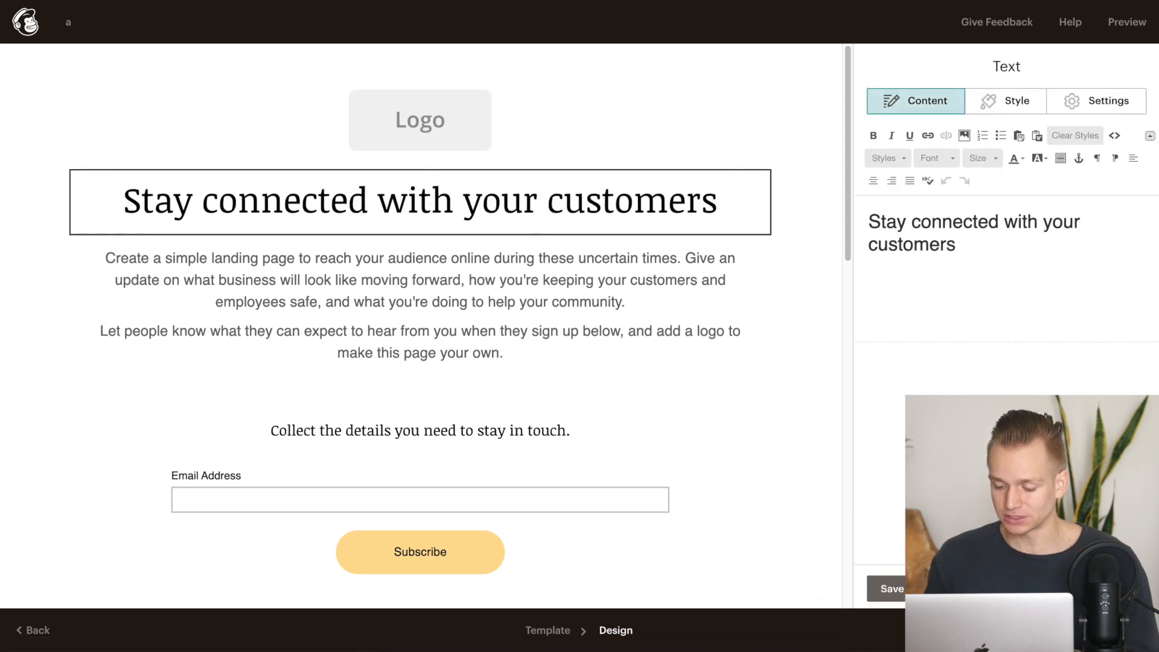
{"action": "scroll", "coordinate": [604, 313], "scroll_direction": "down", "scroll_amount": 10}
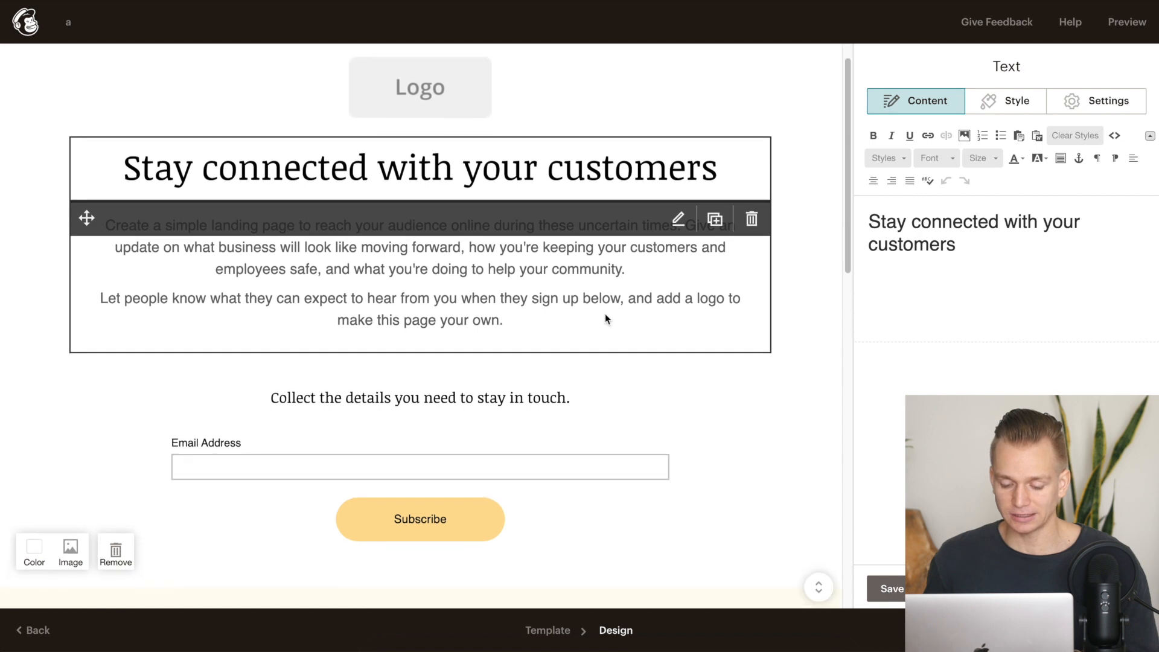
{"action": "left_click", "coordinate": [548, 239]}
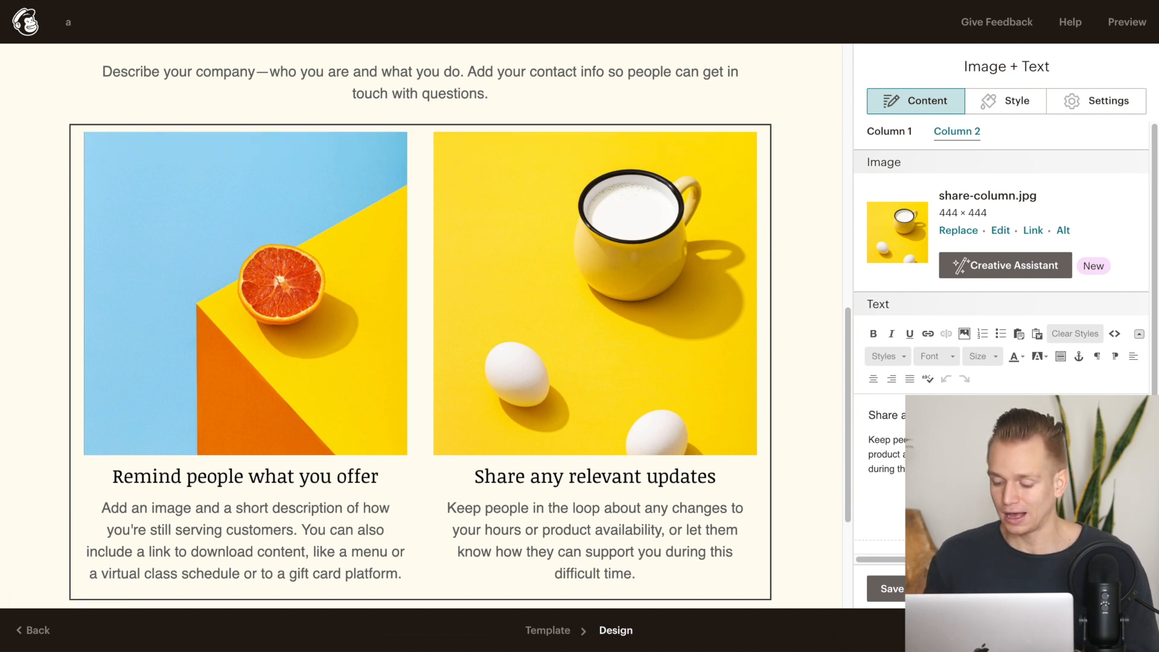
{"action": "left_click", "coordinate": [886, 588]}
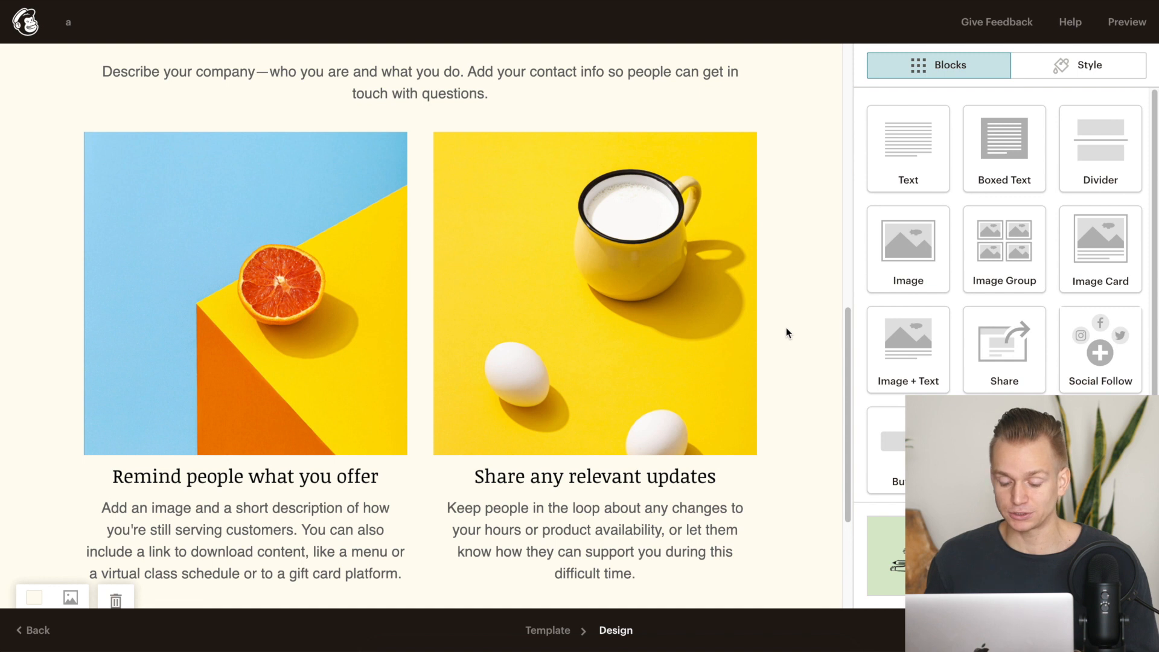
Examine the page layout from the logo and signup form to the About Us section, along with the available content blocks.
{"action": "scroll", "coordinate": [786, 327], "scroll_direction": "up", "scroll_amount": 3}
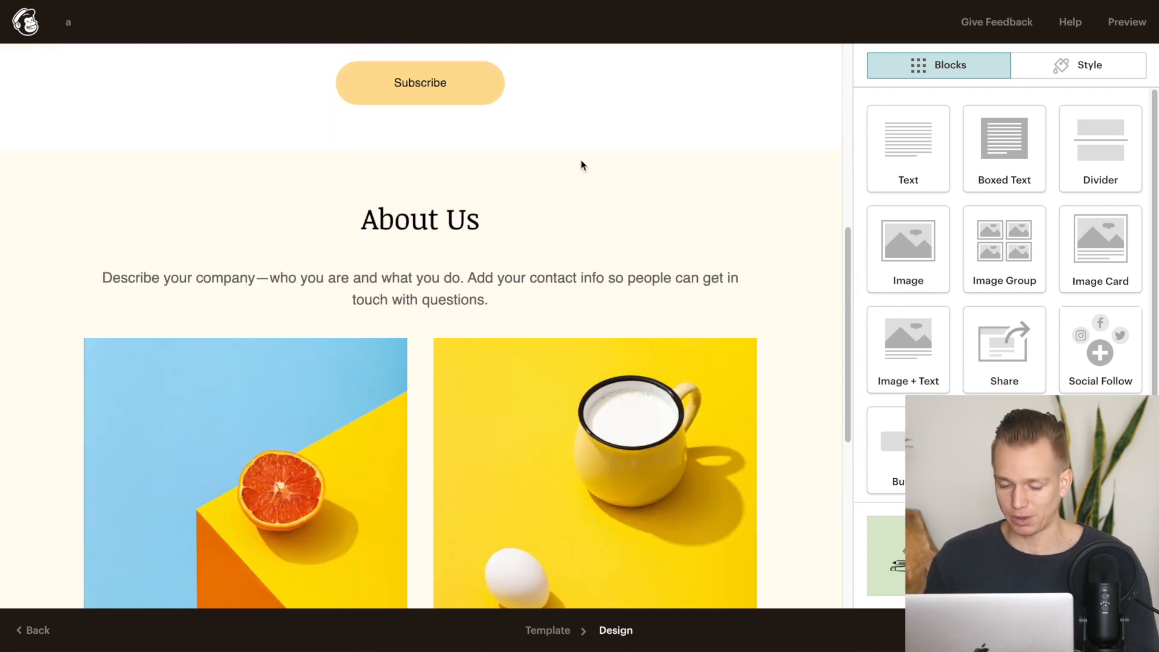
{"action": "scroll", "coordinate": [580, 163], "scroll_direction": "up", "scroll_amount": 4}
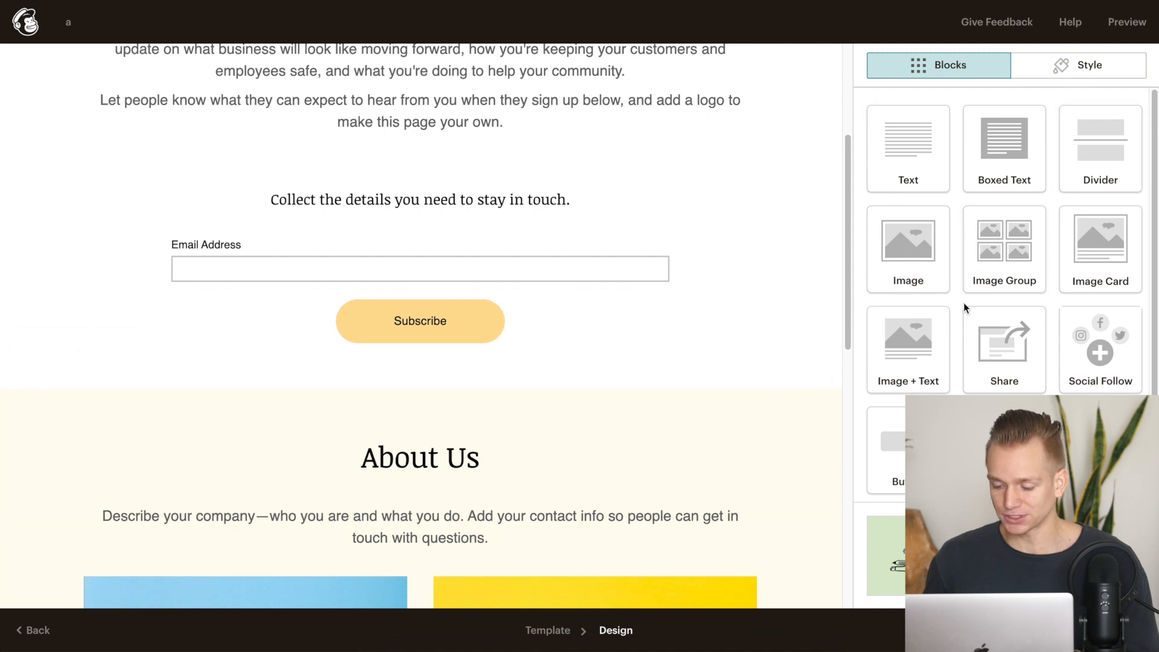
{"action": "scroll", "coordinate": [963, 302], "scroll_direction": "down", "scroll_amount": 2}
{"action": "scroll", "coordinate": [963, 303], "scroll_direction": "up", "scroll_amount": 2}
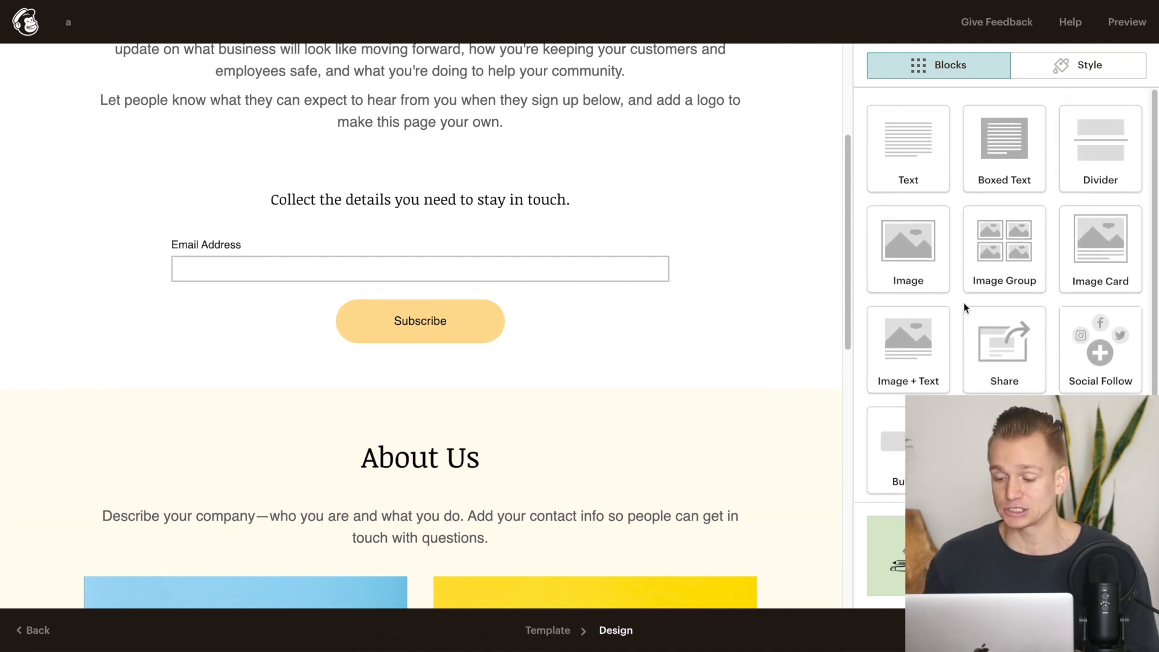
{"action": "scroll", "coordinate": [963, 302], "scroll_direction": "down", "scroll_amount": 2}
{"action": "scroll", "coordinate": [785, 243], "scroll_direction": "up", "scroll_amount": 4}
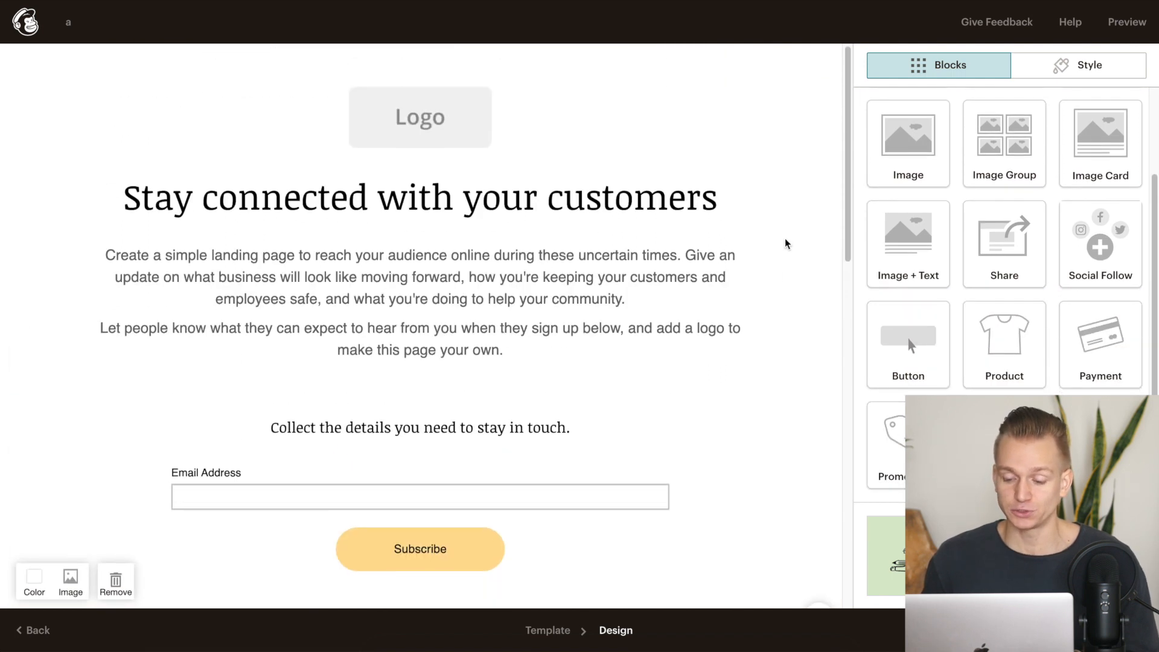
{"action": "scroll", "coordinate": [785, 243], "scroll_direction": "down", "scroll_amount": 1}
{"action": "scroll", "coordinate": [785, 243], "scroll_direction": "up", "scroll_amount": 1}
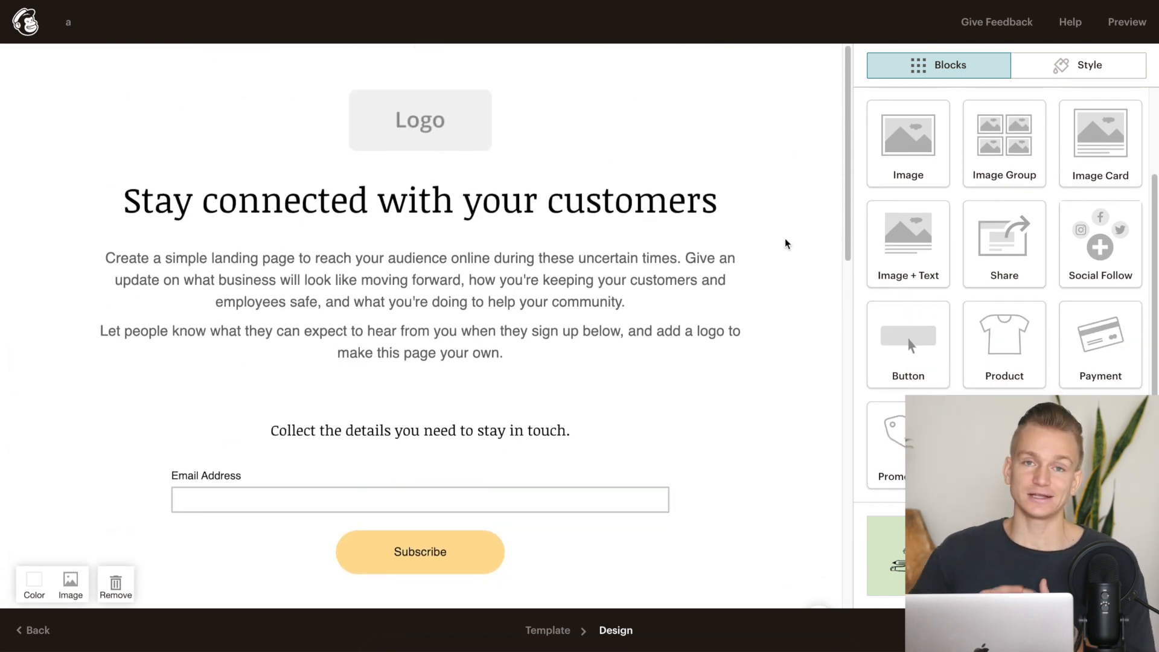
{"action": "scroll", "coordinate": [785, 244], "scroll_direction": "down", "scroll_amount": 1}
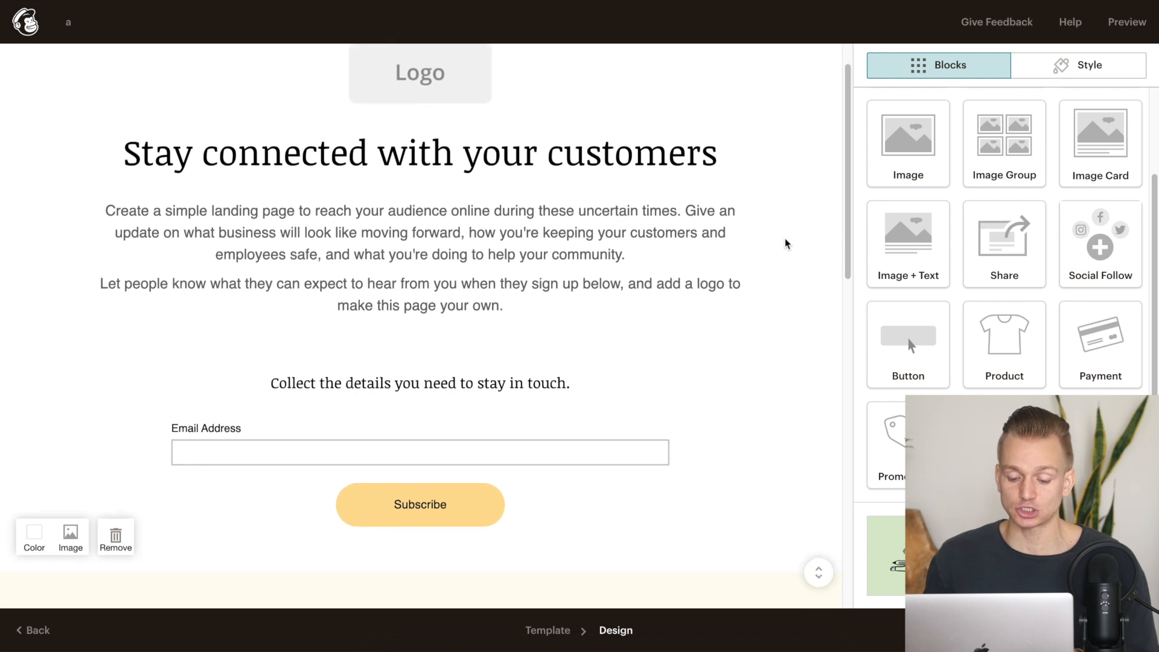
{"action": "scroll", "coordinate": [785, 244], "scroll_direction": "down", "scroll_amount": 8}
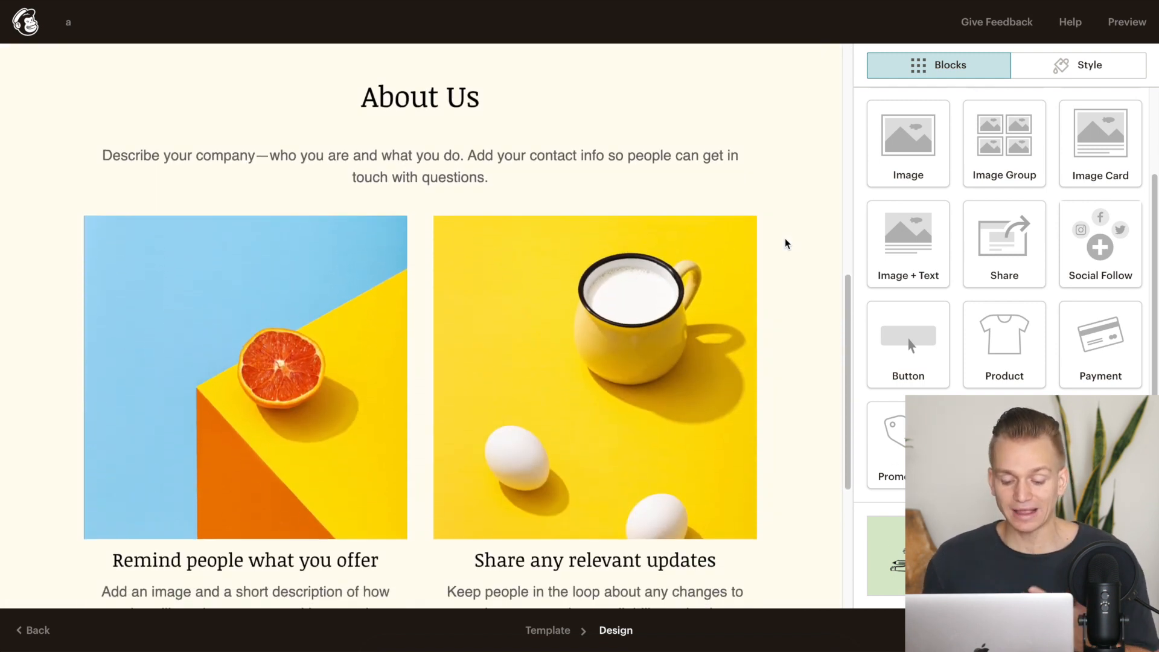
{"action": "scroll", "coordinate": [785, 243], "scroll_direction": "down", "scroll_amount": 5}
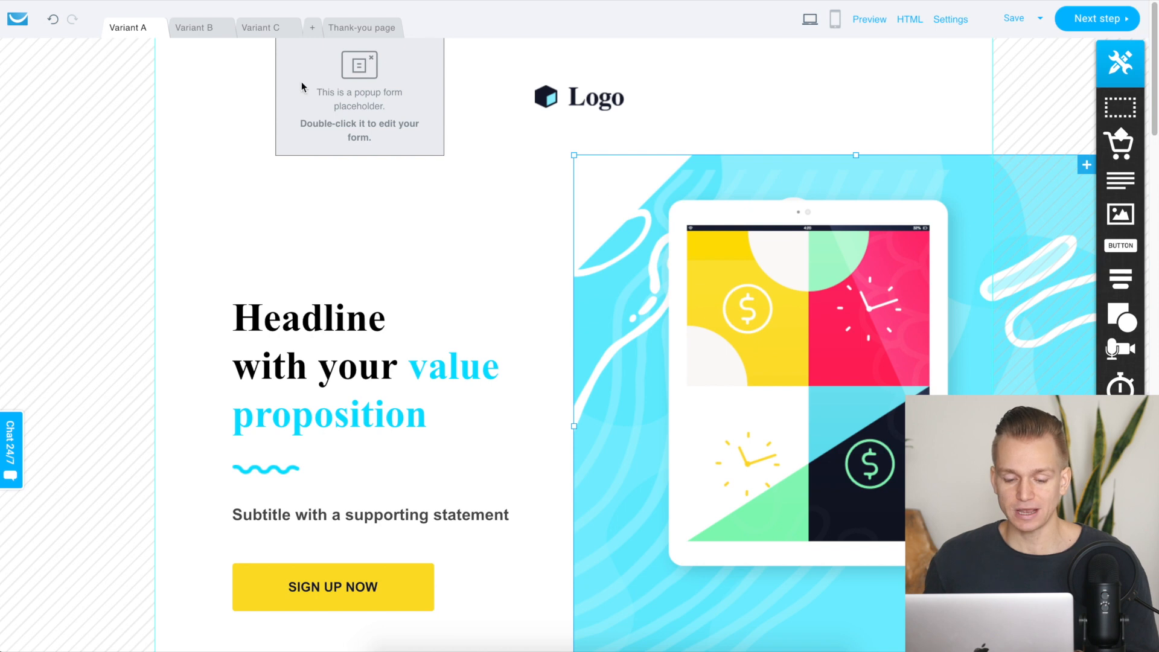
In GetResponse's Variant B, shift the headline slightly up and reposition the popup form placeholder in the empty space above it.
{"action": "left_click", "coordinate": [190, 27]}
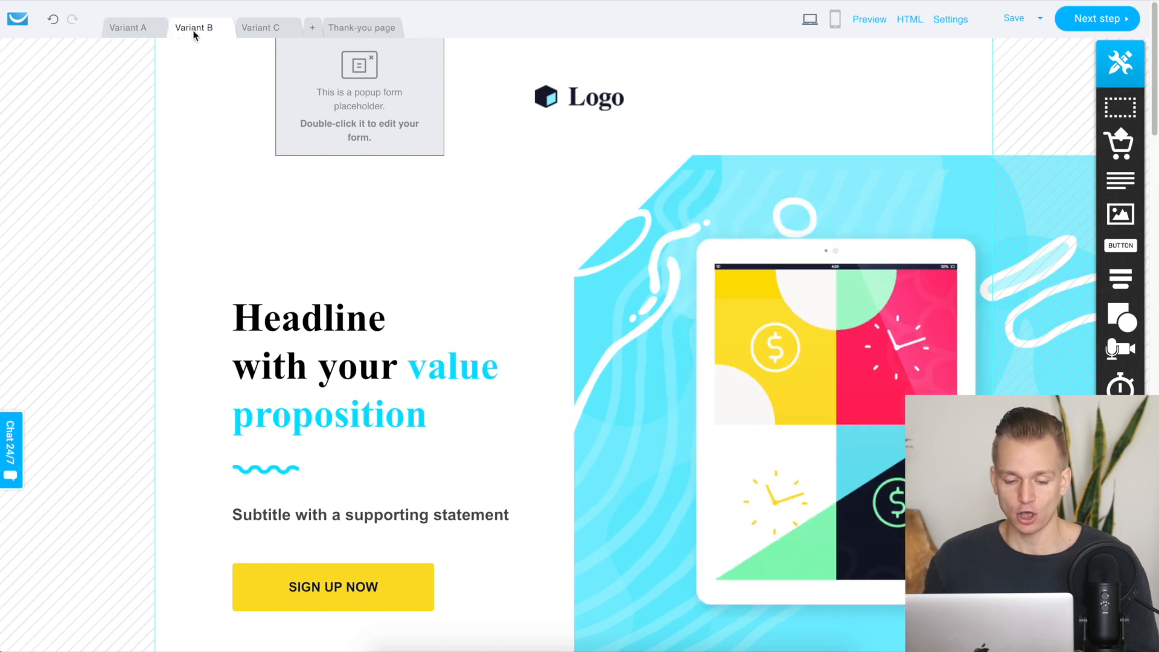
{"action": "left_click_drag", "start_coordinate": [345, 394], "coordinate": [311, 338]}
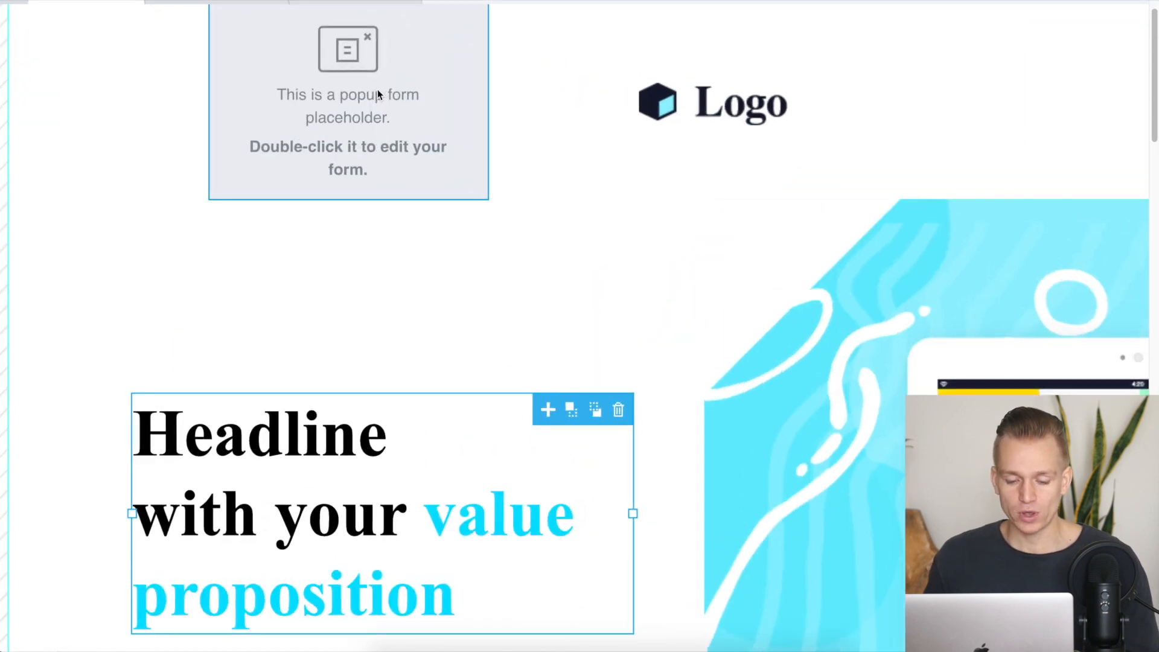
{"action": "left_click_drag", "start_coordinate": [378, 92], "coordinate": [389, 167]}
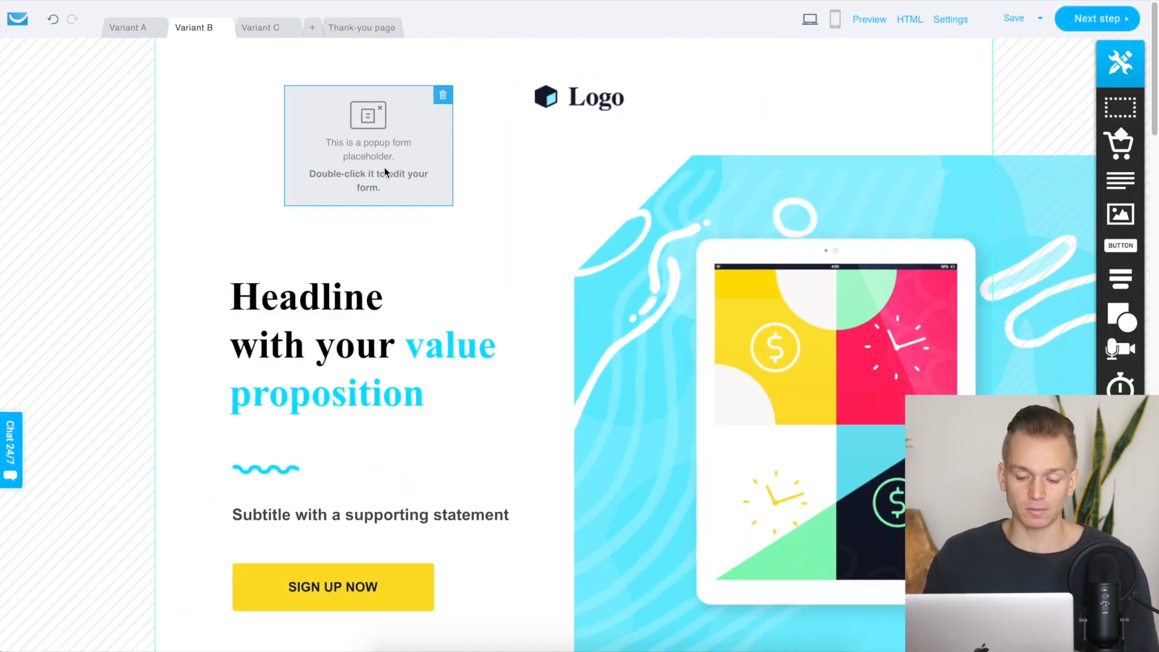
{"action": "left_click_drag", "start_coordinate": [383, 166], "coordinate": [252, 179]}
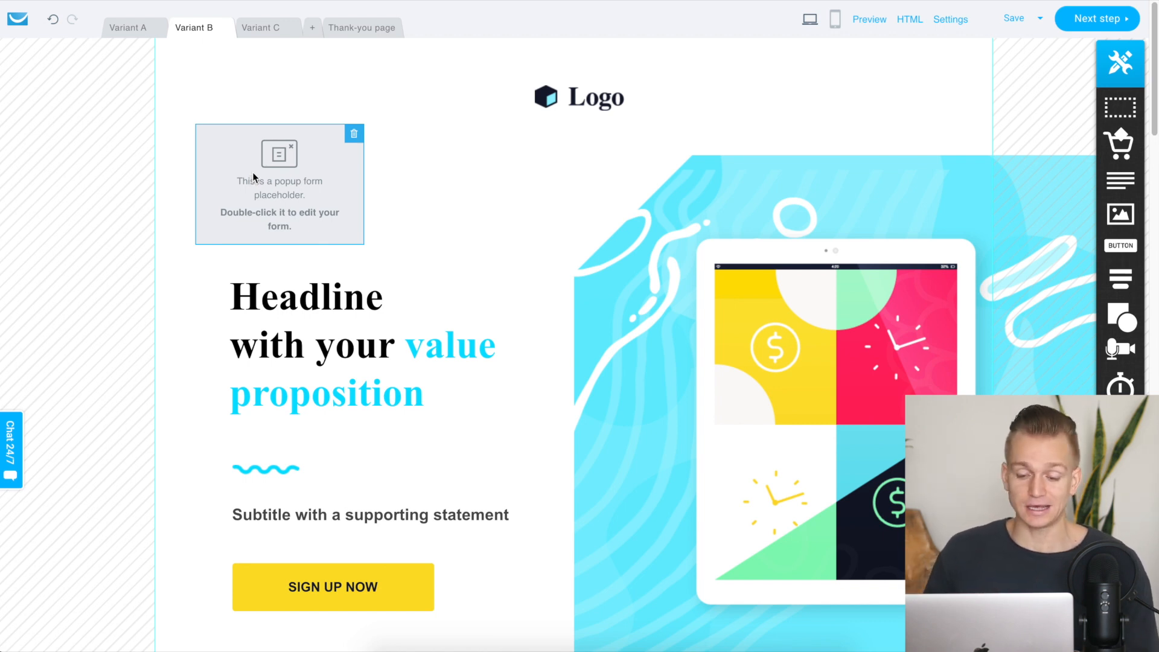
{"action": "left_click_drag", "start_coordinate": [293, 190], "coordinate": [911, 621]}
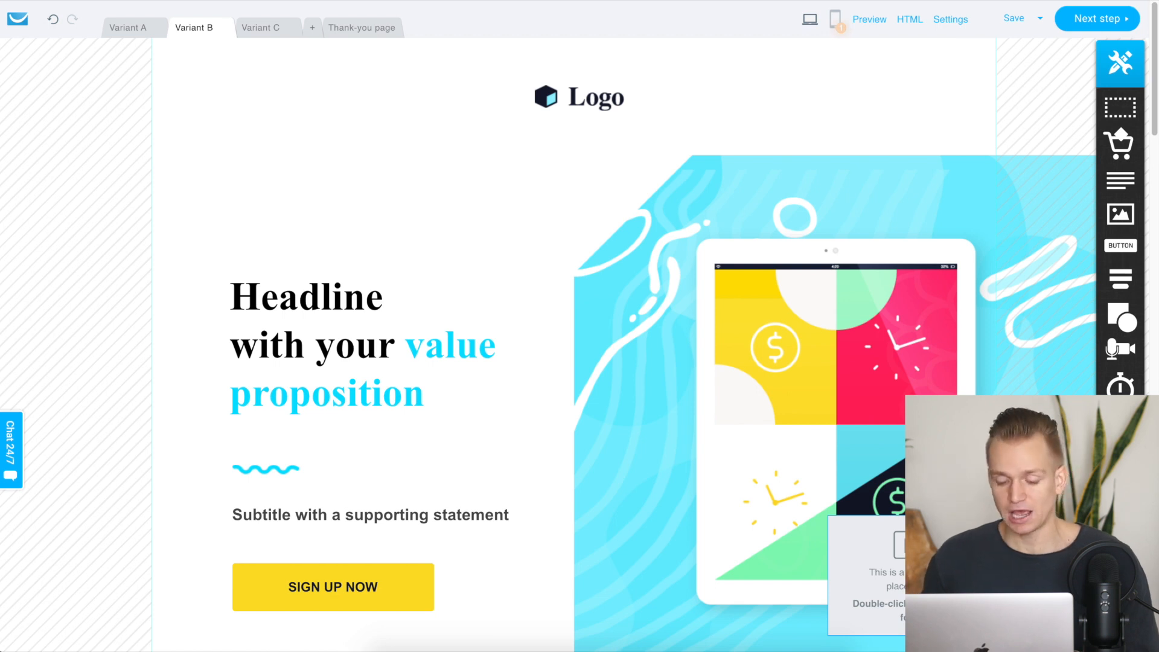
{"action": "left_click_drag", "start_coordinate": [913, 567], "coordinate": [265, 131]}
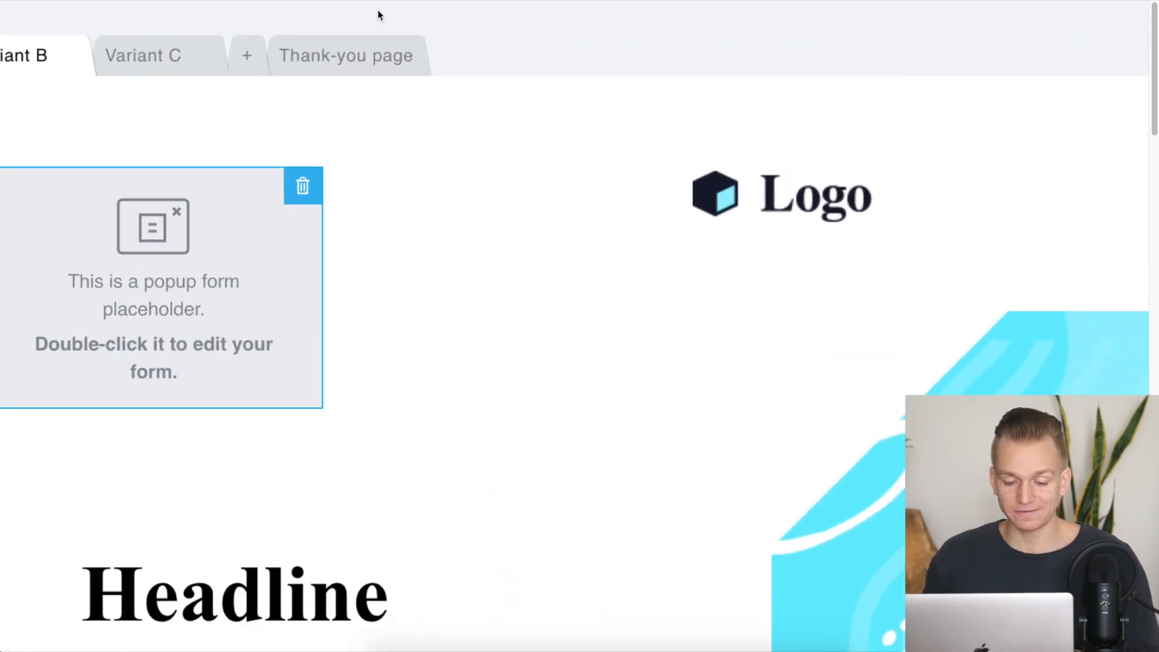
Look at the thank-you page and return to Variant A to view its signup form section.
{"action": "left_click", "coordinate": [330, 64]}
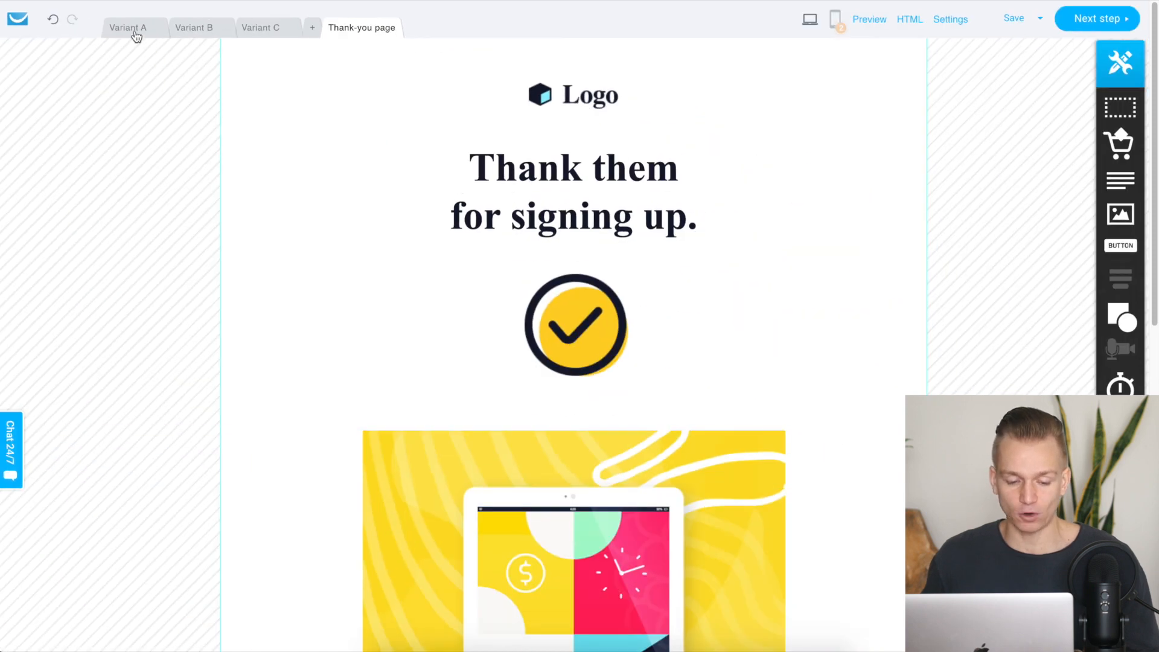
{"action": "left_click", "coordinate": [134, 30]}
{"action": "scroll", "coordinate": [662, 375], "scroll_direction": "down", "scroll_amount": 7}
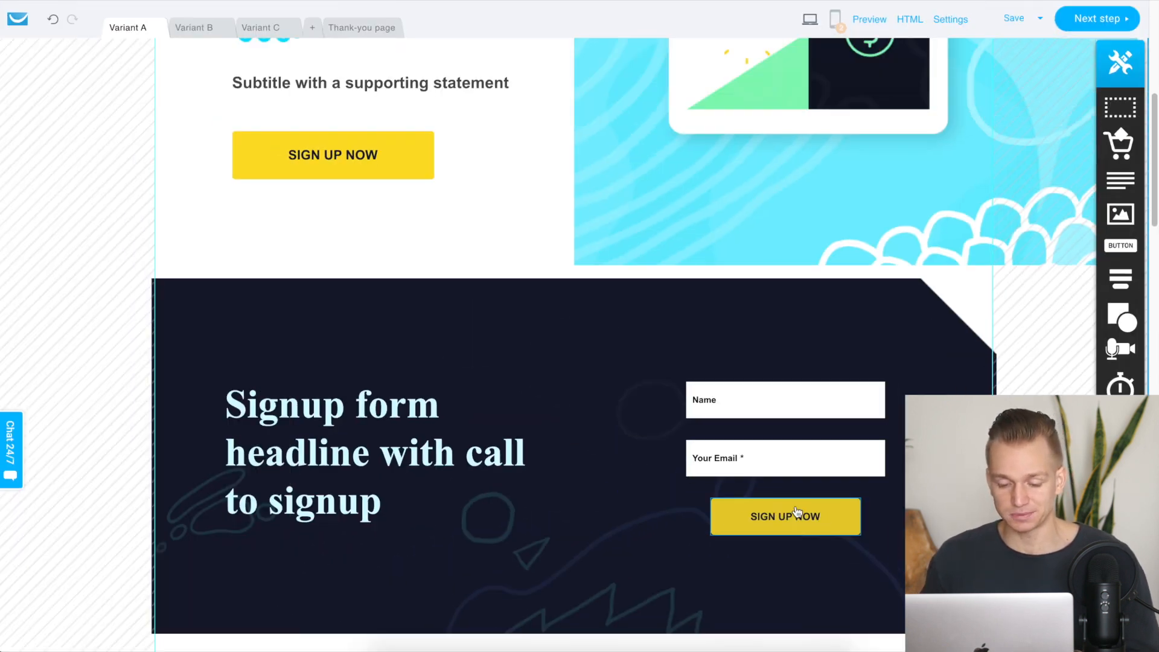
Examine the thank-you page from its logo and heading through the next-steps text and footer.
{"action": "left_click", "coordinate": [361, 27]}
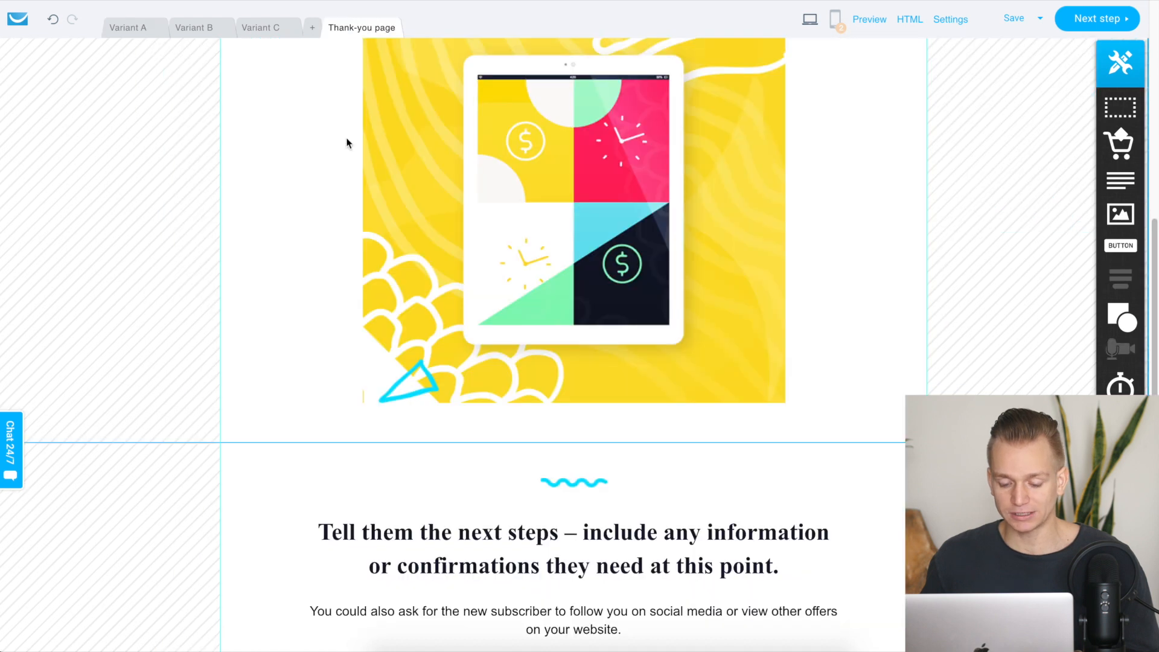
{"action": "scroll", "coordinate": [347, 143], "scroll_direction": "up", "scroll_amount": 3}
{"action": "scroll", "coordinate": [347, 143], "scroll_direction": "up", "scroll_amount": 3}
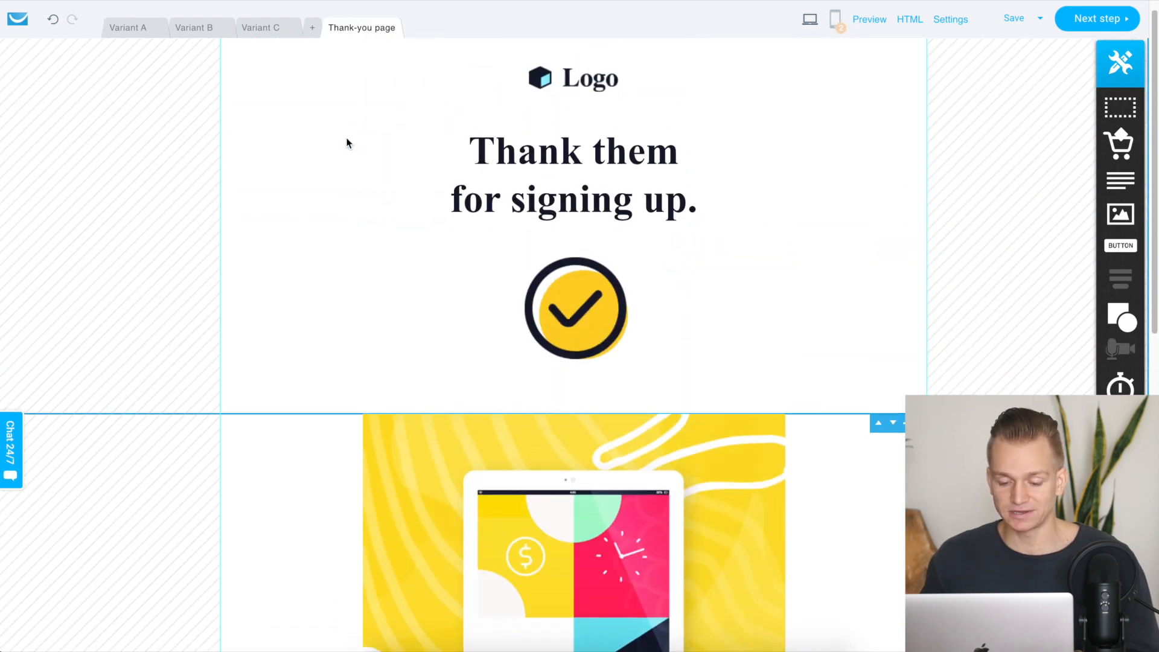
{"action": "scroll", "coordinate": [347, 143], "scroll_direction": "down", "scroll_amount": 7}
{"action": "scroll", "coordinate": [347, 143], "scroll_direction": "down", "scroll_amount": 3}
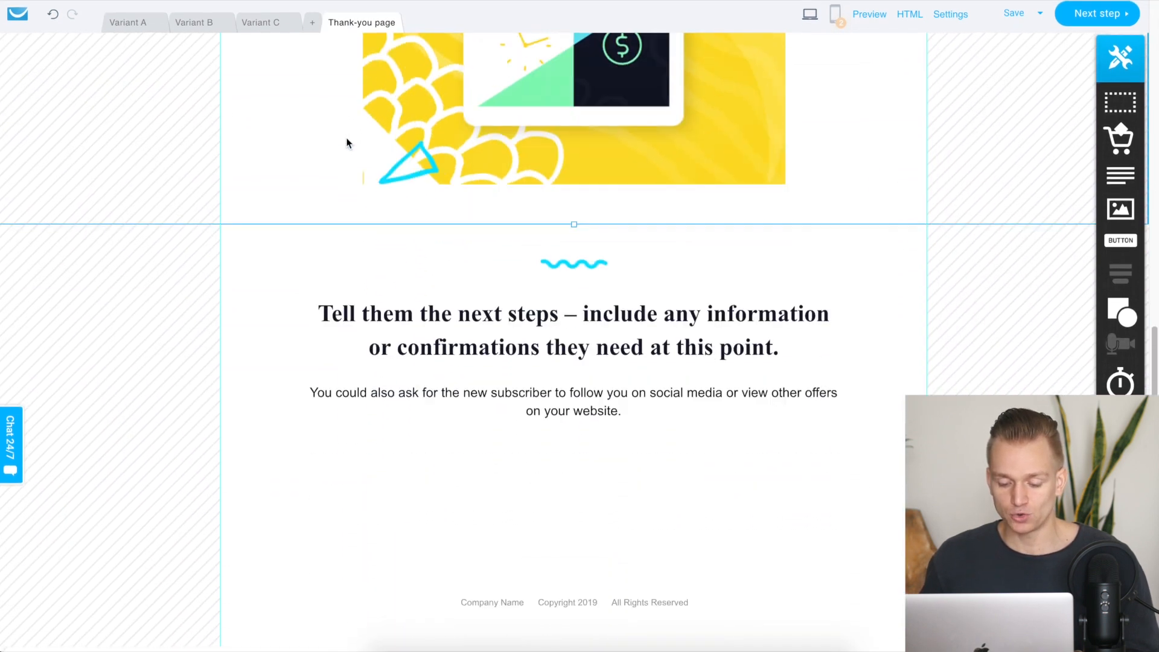
{"action": "scroll", "coordinate": [347, 143], "scroll_direction": "up", "scroll_amount": 10}
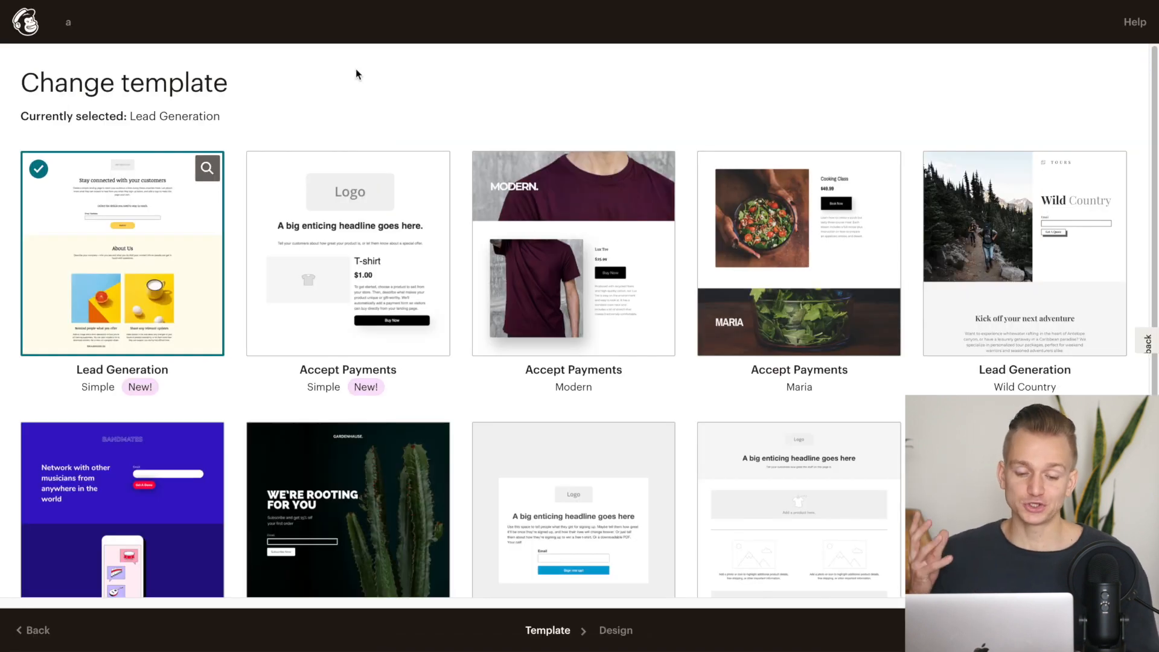
Browse Mailchimp's landing page templates, from Lead Generation and Accept Payments to Grow Your List and Promote Products.
{"action": "scroll", "coordinate": [357, 73], "scroll_direction": "down", "scroll_amount": 1}
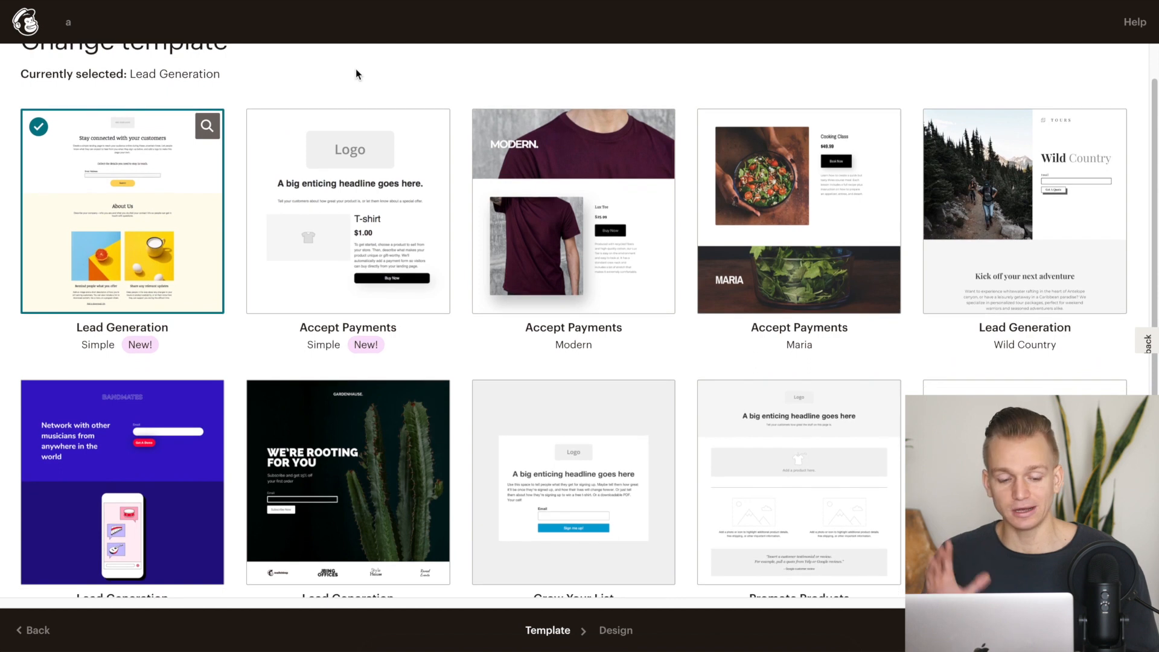
{"action": "scroll", "coordinate": [356, 74], "scroll_direction": "down", "scroll_amount": 2}
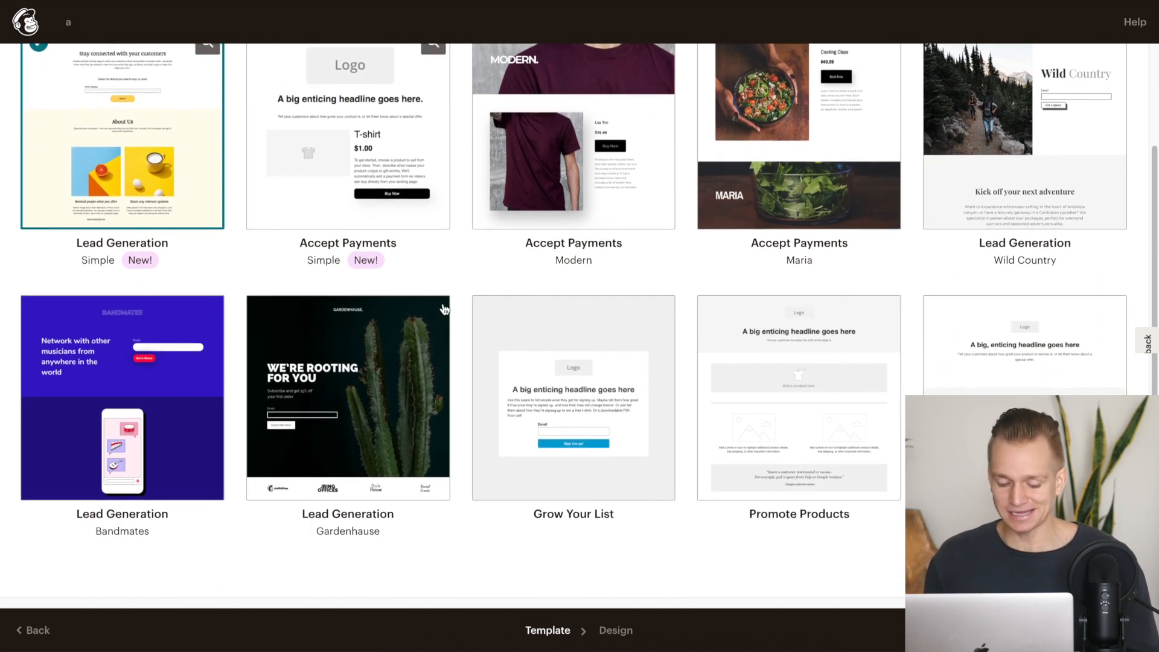
{"action": "scroll", "coordinate": [445, 309], "scroll_direction": "up", "scroll_amount": 3}
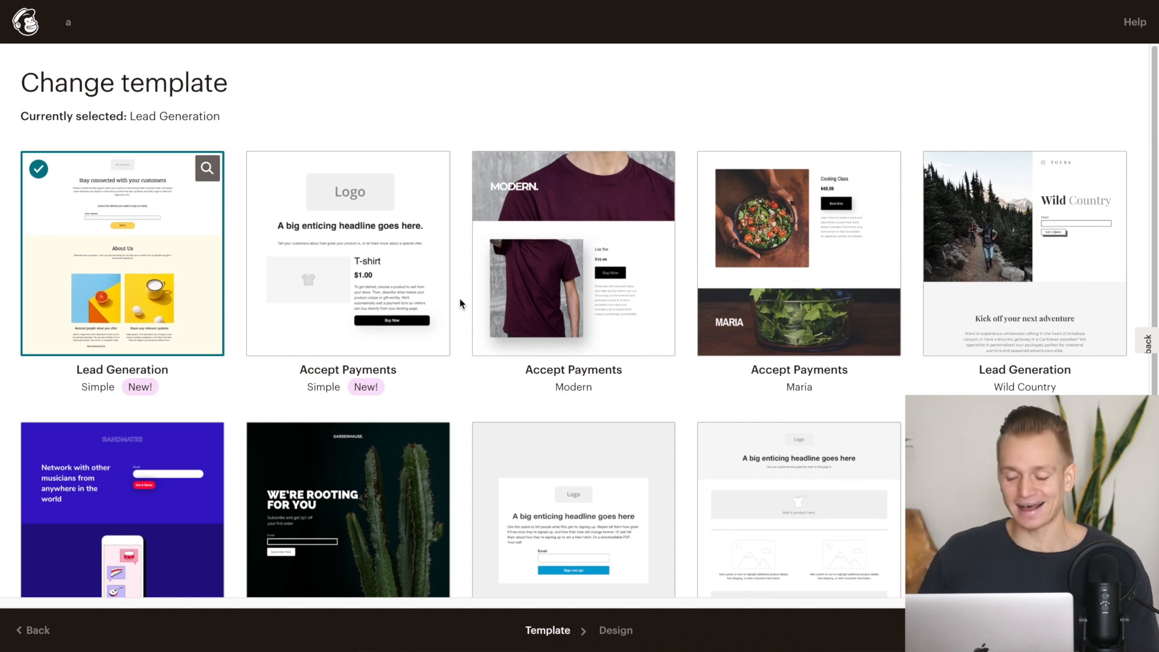
{"action": "scroll", "coordinate": [459, 301], "scroll_direction": "down", "scroll_amount": 3}
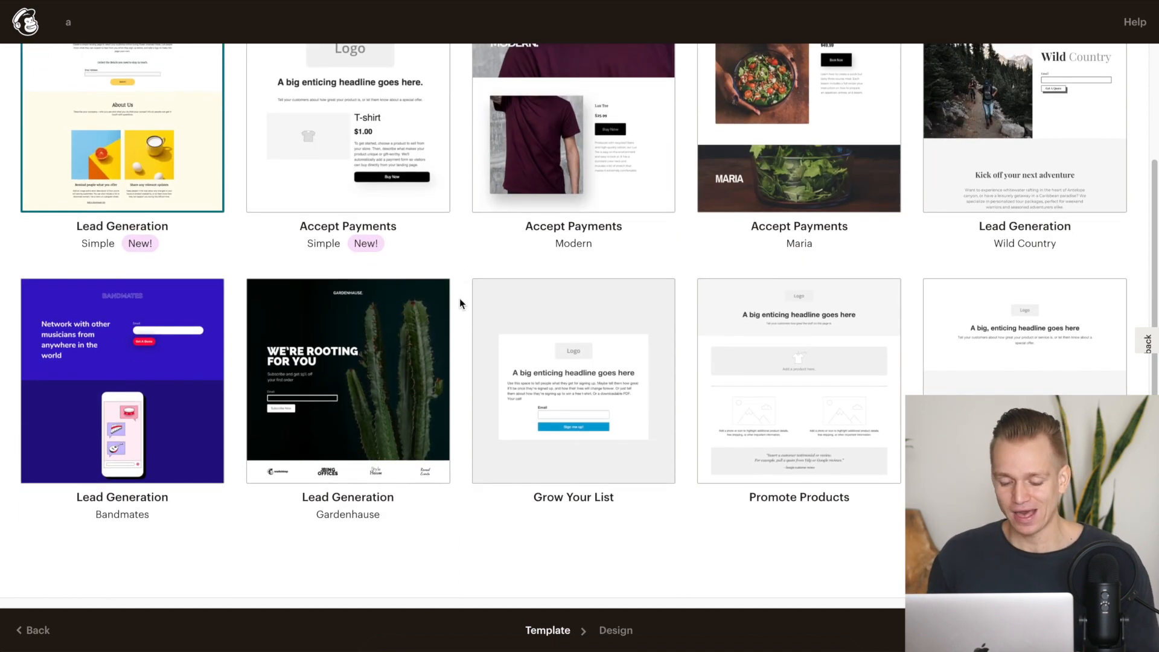
{"action": "scroll", "coordinate": [460, 302], "scroll_direction": "up", "scroll_amount": 2}
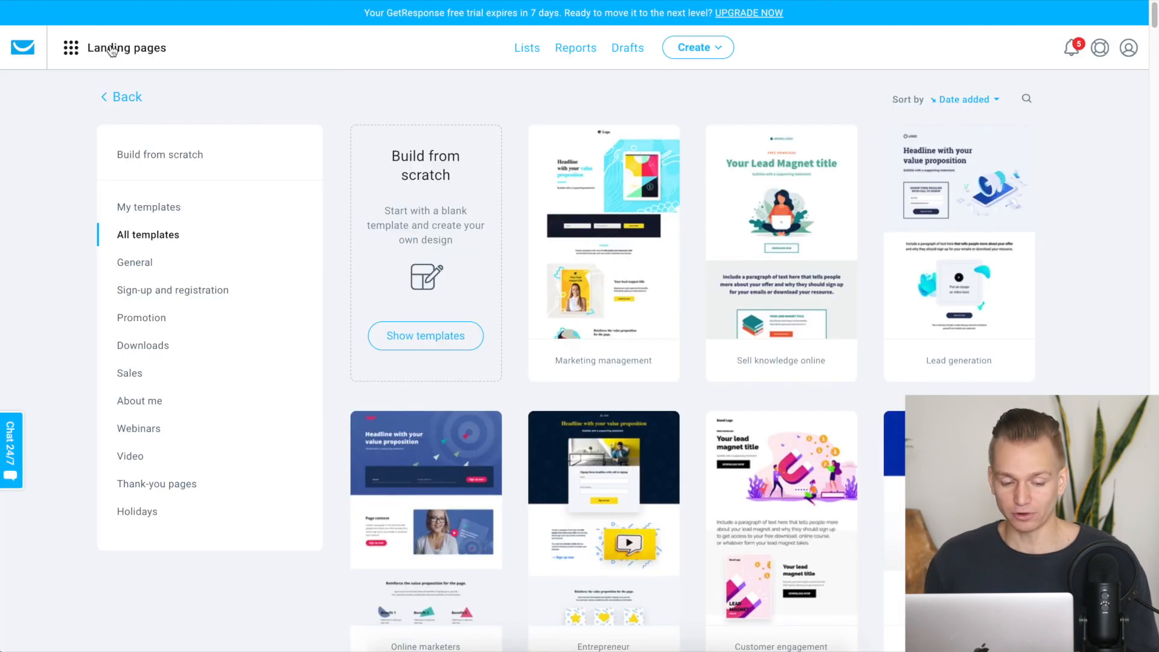
Browse all of GetResponse's landing page templates to judge the range of designs on offer.
{"action": "mouse_move", "coordinate": [742, 146]}
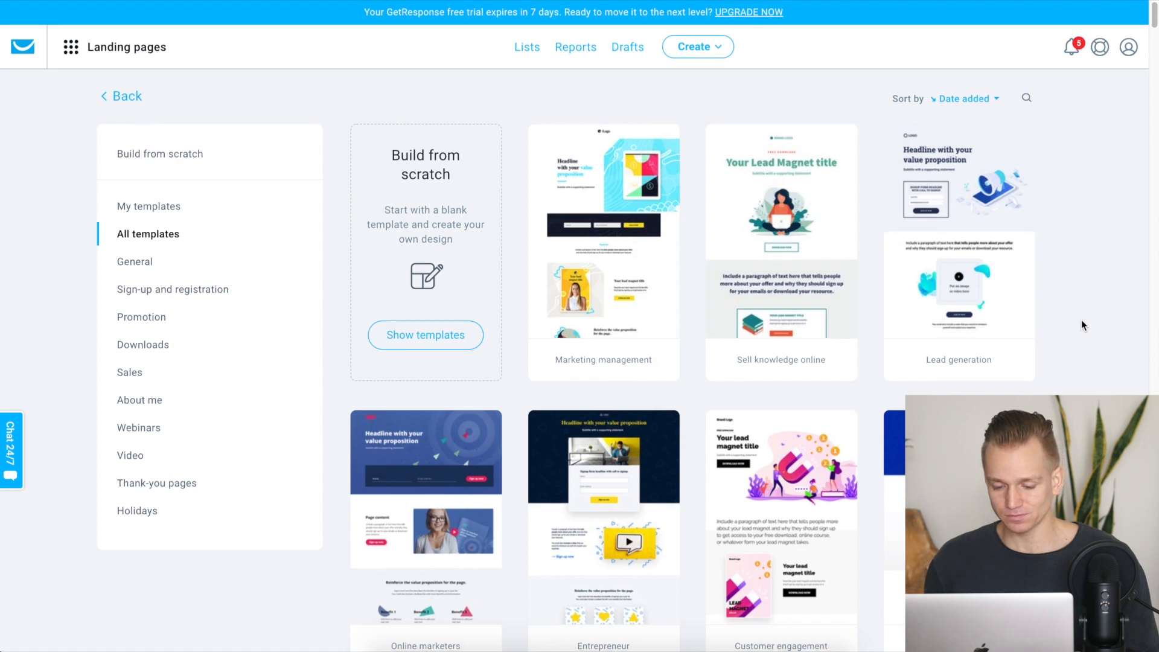
{"action": "scroll", "coordinate": [1080, 322], "scroll_direction": "down", "scroll_amount": 5}
{"action": "scroll", "coordinate": [1081, 320], "scroll_direction": "down", "scroll_amount": 10}
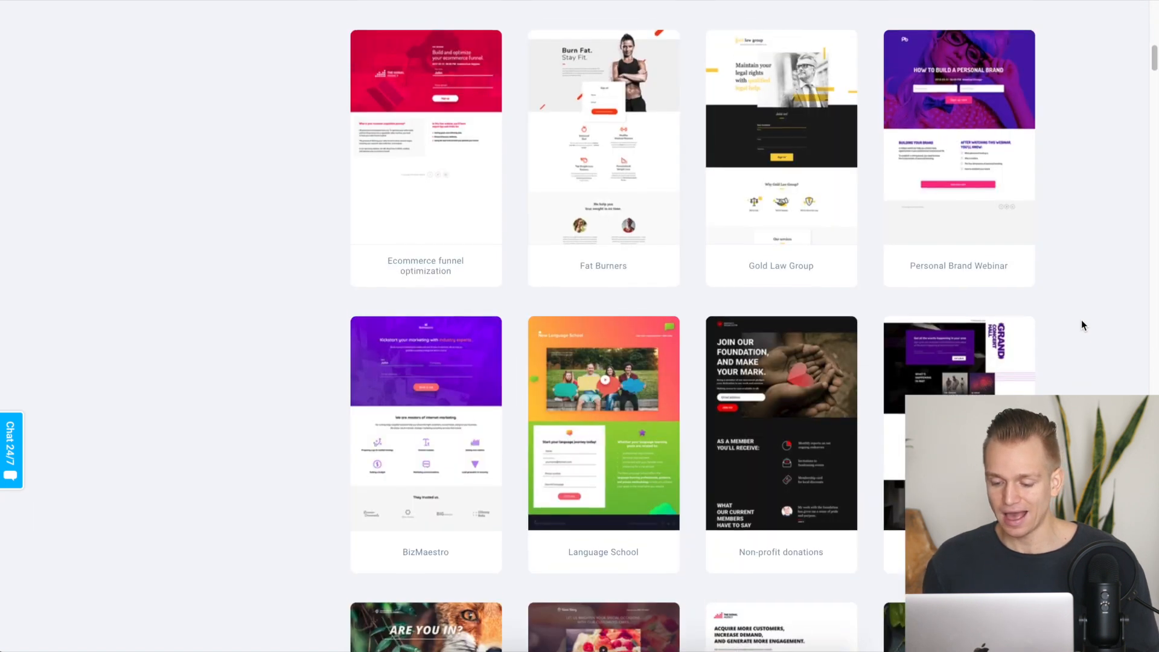
{"action": "scroll", "coordinate": [1080, 320], "scroll_direction": "down", "scroll_amount": 10}
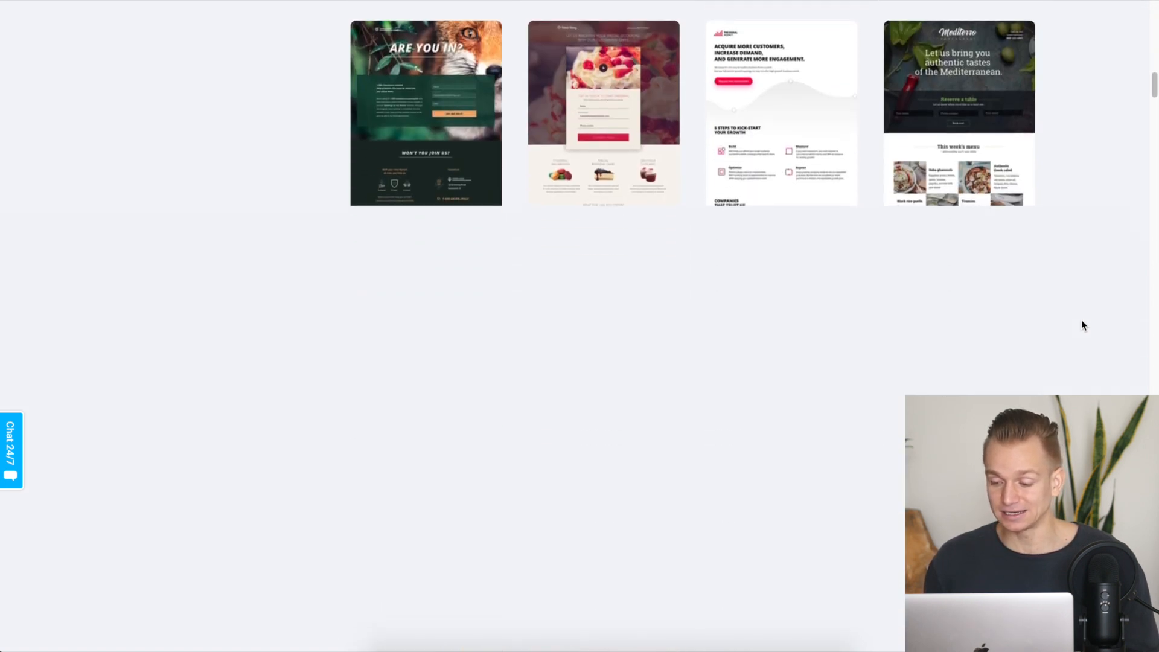
{"action": "scroll", "coordinate": [1080, 324], "scroll_direction": "up", "scroll_amount": 5}
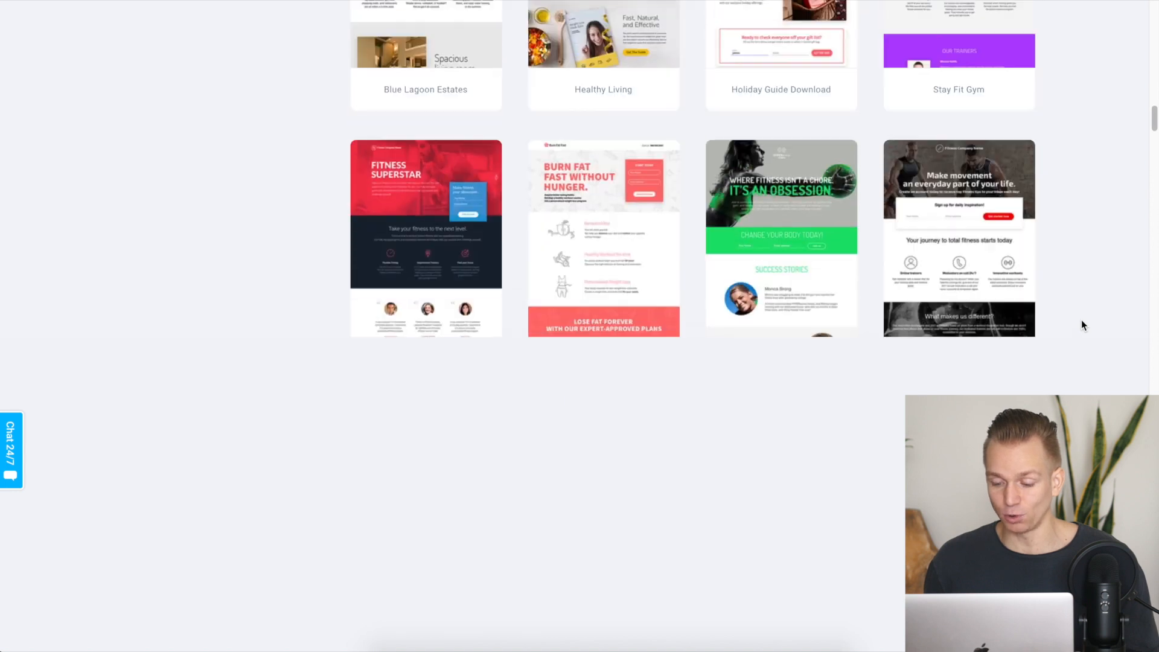
Review the landing page template gallery again, from the fitness designs through Monster & Co. Publishing House to the newest templates and category list.
{"action": "scroll", "coordinate": [1081, 325], "scroll_direction": "up", "scroll_amount": 10}
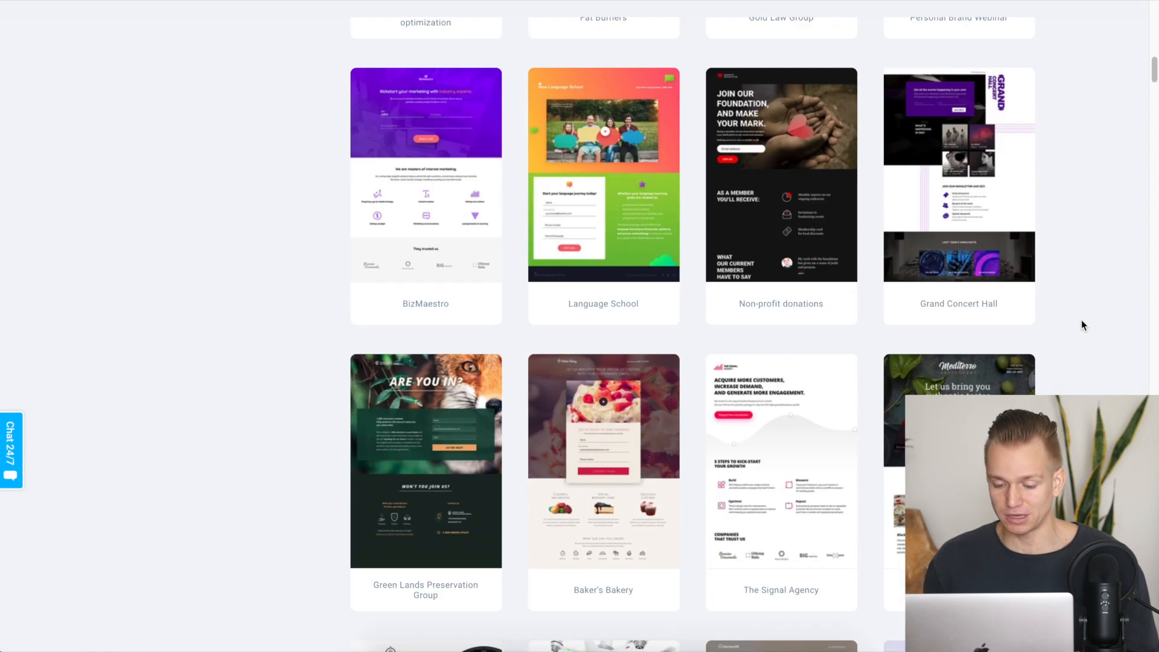
{"action": "scroll", "coordinate": [1081, 325], "scroll_direction": "up", "scroll_amount": 7}
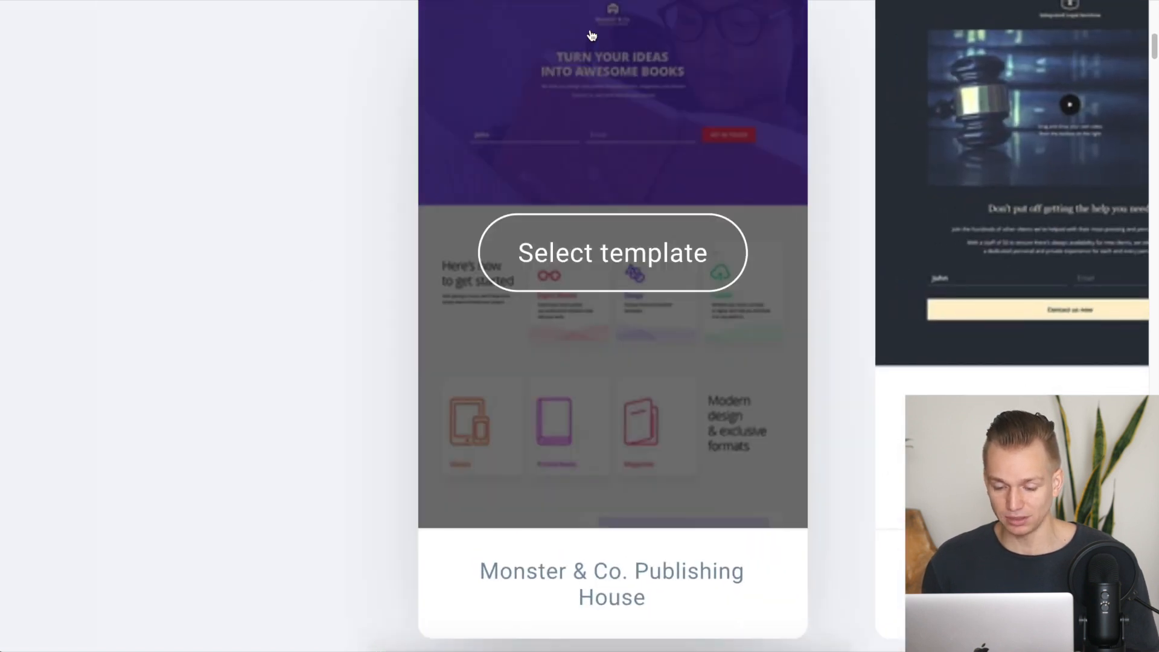
{"action": "scroll", "coordinate": [338, 258], "scroll_direction": "up", "scroll_amount": 1}
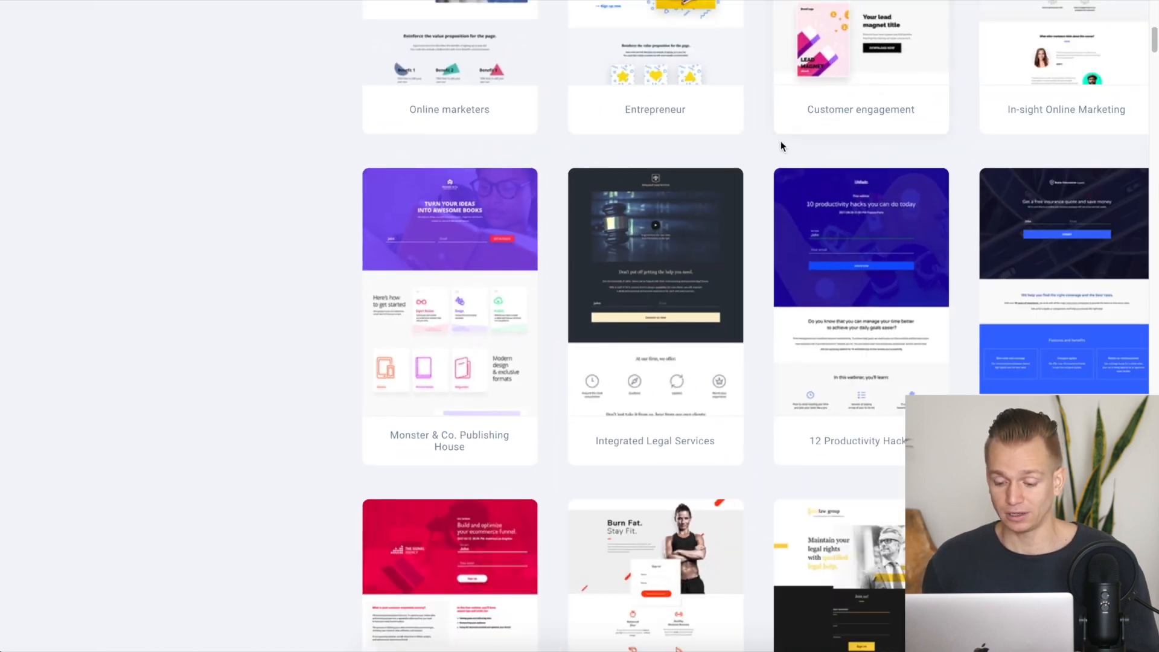
{"action": "scroll", "coordinate": [767, 148], "scroll_direction": "right", "scroll_amount": 3}
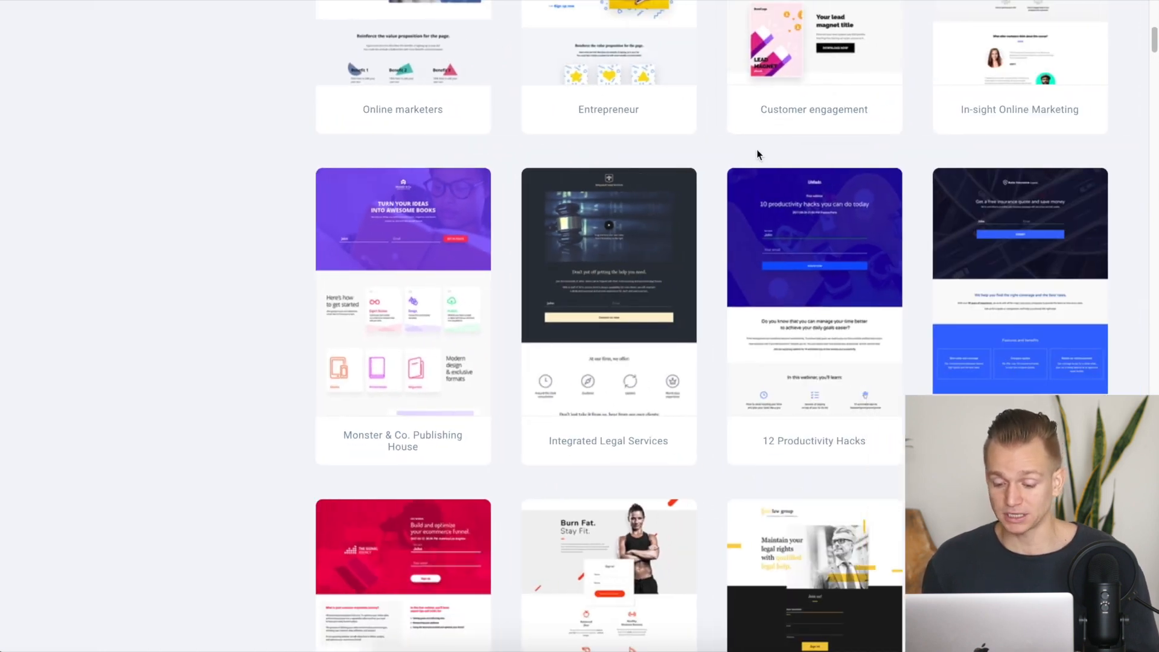
{"action": "scroll", "coordinate": [815, 161], "scroll_direction": "up", "scroll_amount": 4}
{"action": "scroll", "coordinate": [815, 161], "scroll_direction": "up", "scroll_amount": 4}
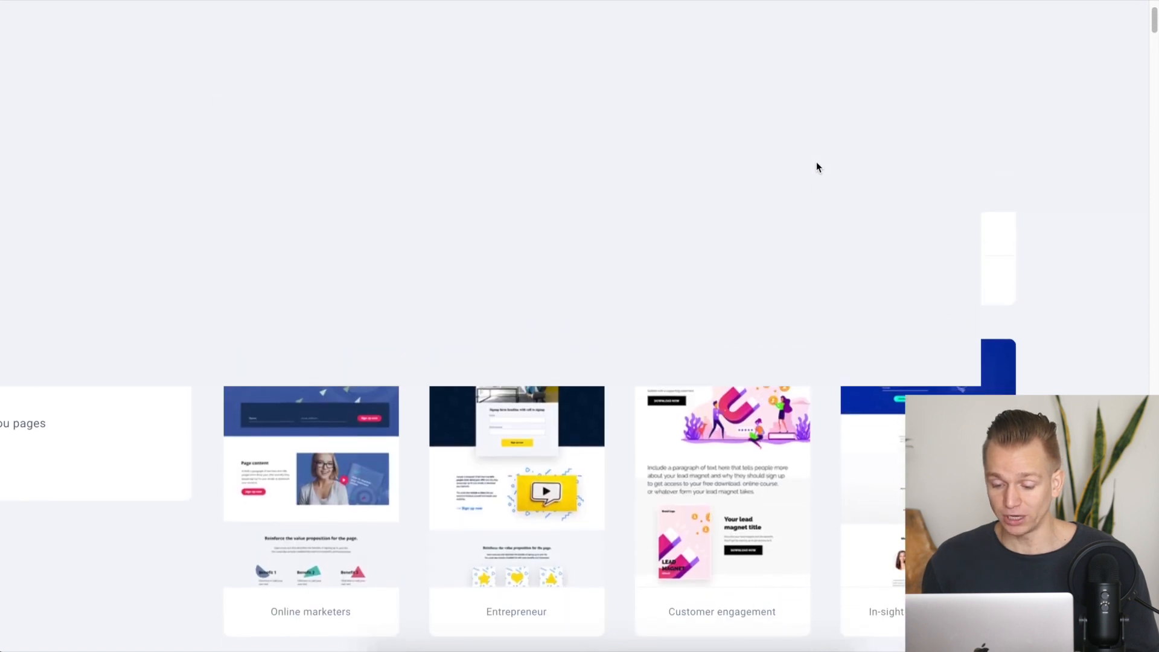
{"action": "scroll", "coordinate": [878, 142], "scroll_direction": "up", "scroll_amount": 3}
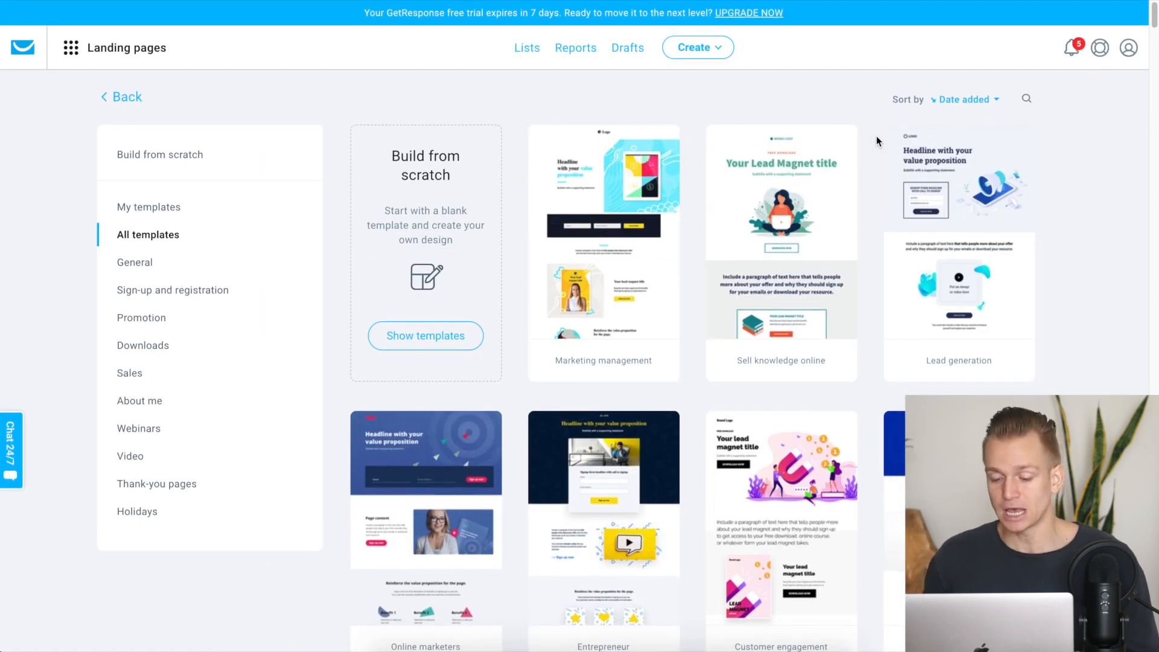
{"action": "scroll", "coordinate": [877, 141], "scroll_direction": "down", "scroll_amount": 2}
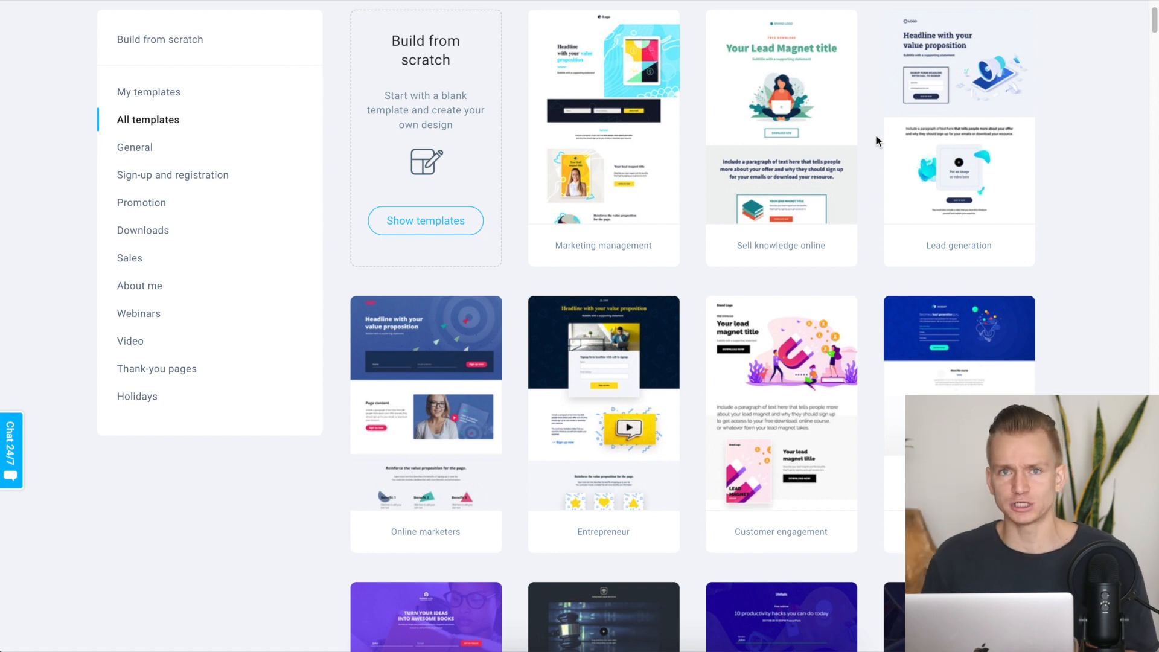
{"action": "scroll", "coordinate": [877, 141], "scroll_direction": "down", "scroll_amount": 5}
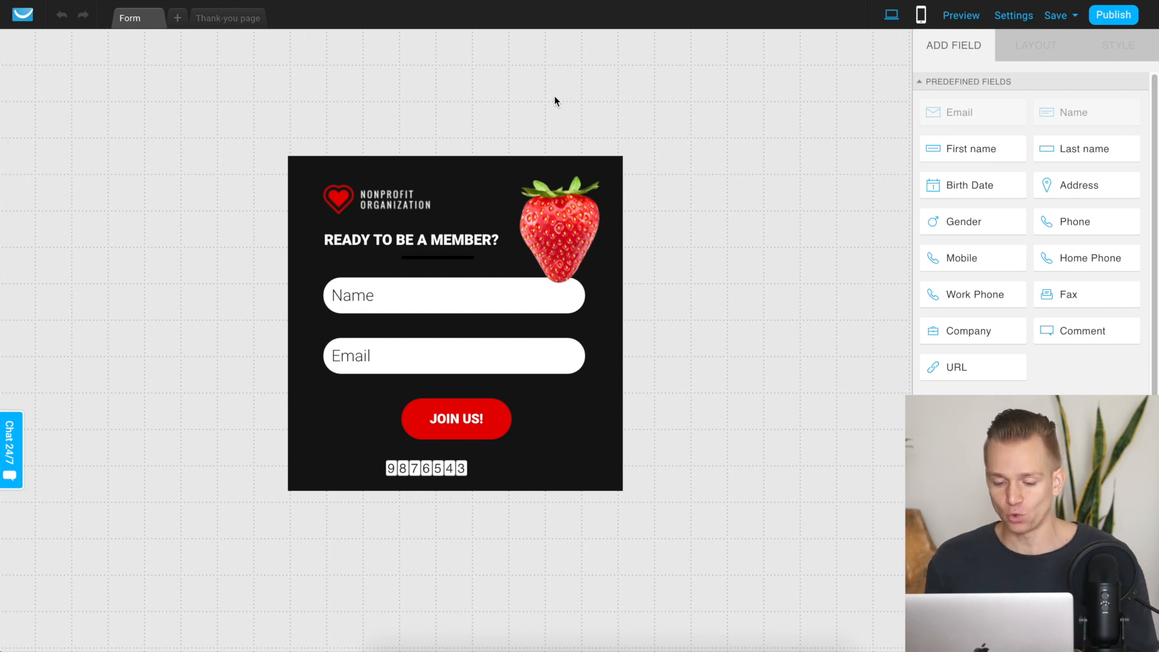
Examine the newsletter form in Mailchimp's Pop-up Form Builder, from its image area and email field to the Subscribe button and disclaimer.
{"action": "left_click", "coordinate": [449, 187]}
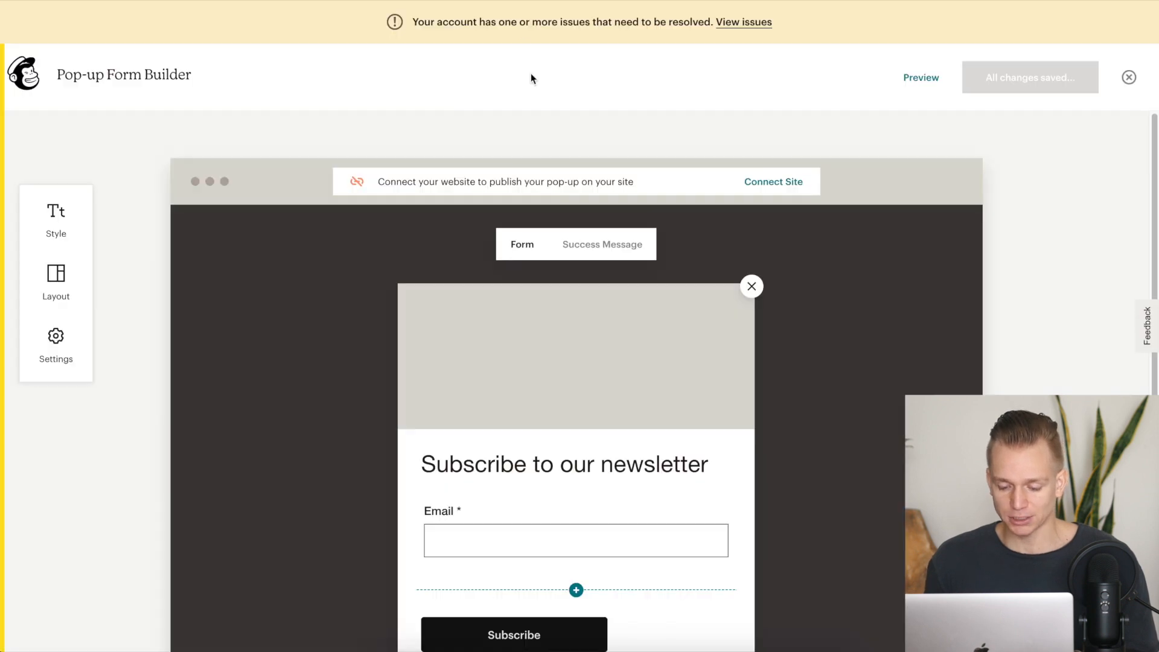
{"action": "scroll", "coordinate": [554, 225], "scroll_direction": "down", "scroll_amount": 3}
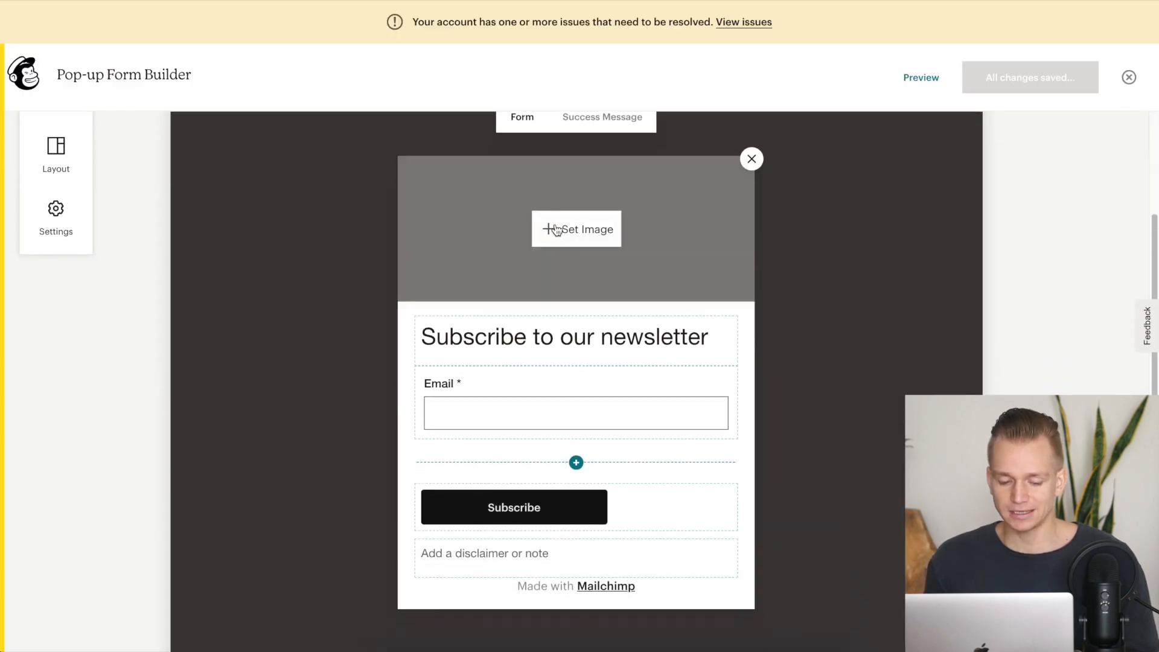
{"action": "scroll", "coordinate": [344, 278], "scroll_direction": "up", "scroll_amount": 4}
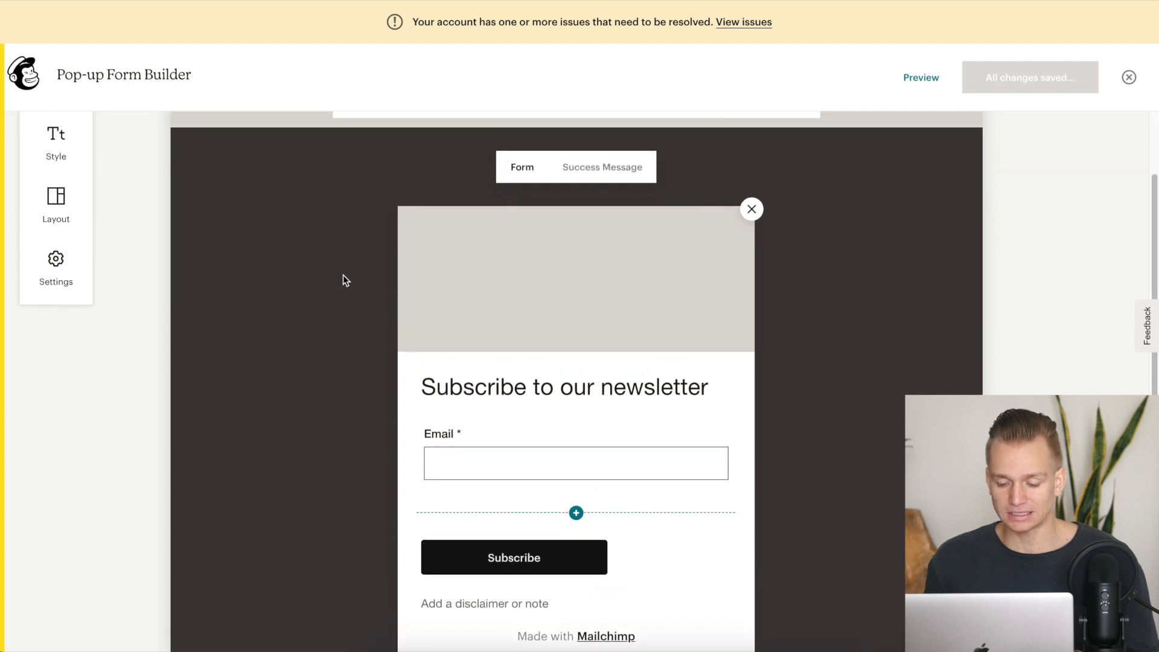
{"action": "scroll", "coordinate": [343, 274], "scroll_direction": "down", "scroll_amount": 1}
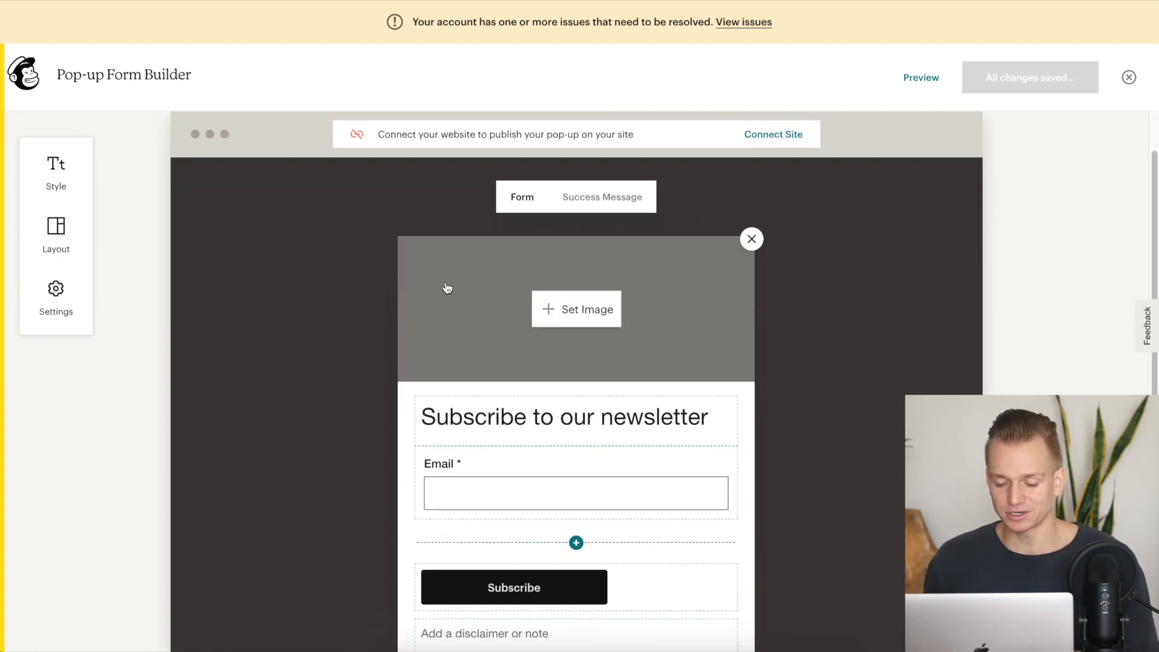
{"action": "scroll", "coordinate": [525, 293], "scroll_direction": "down", "scroll_amount": 2}
{"action": "scroll", "coordinate": [524, 295], "scroll_direction": "down", "scroll_amount": 1}
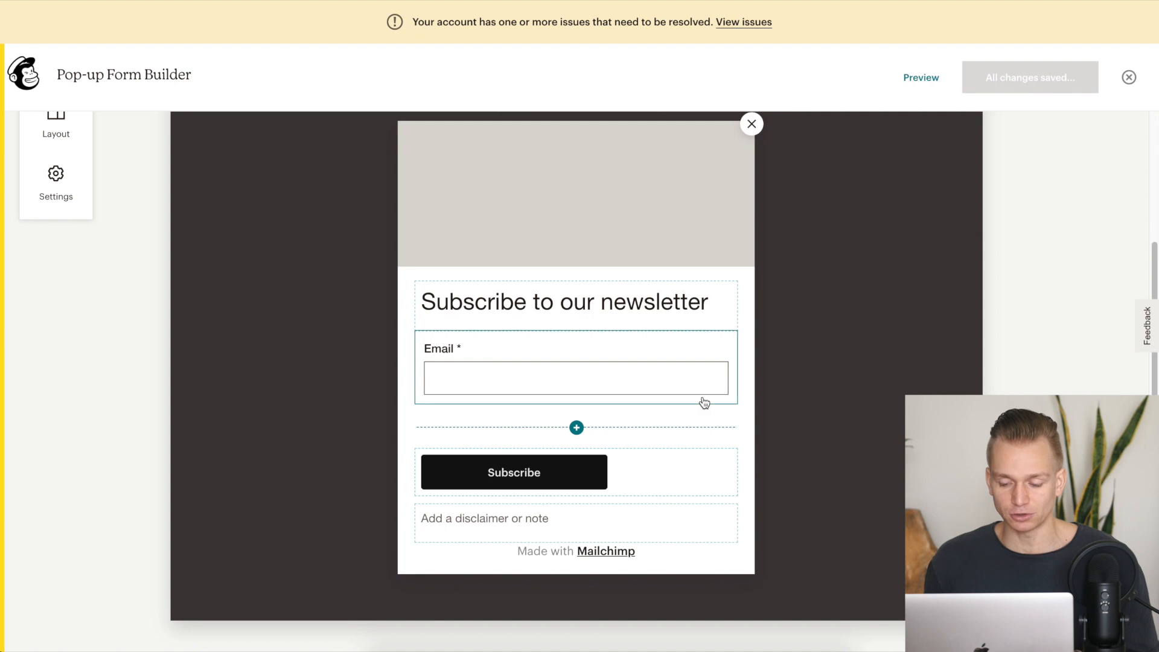
{"action": "scroll", "coordinate": [732, 298], "scroll_direction": "up", "scroll_amount": 3}
{"action": "scroll", "coordinate": [735, 297], "scroll_direction": "down", "scroll_amount": 1}
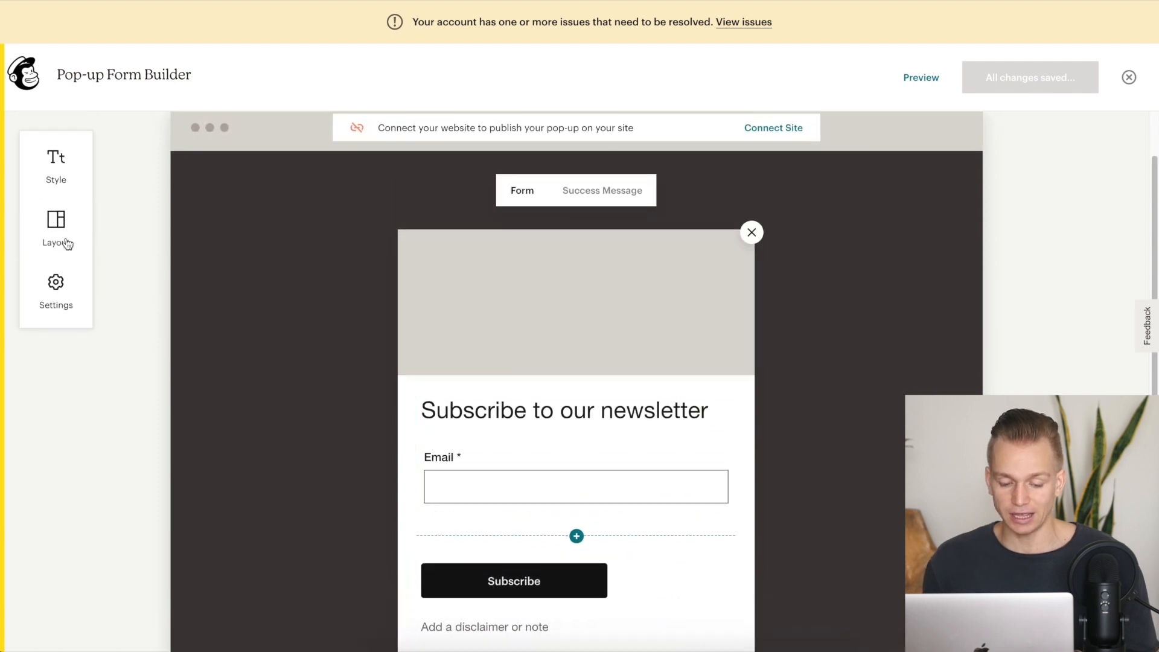
Look through the layout options for the pop-up form and return without choosing a different one.
{"action": "left_click", "coordinate": [46, 245]}
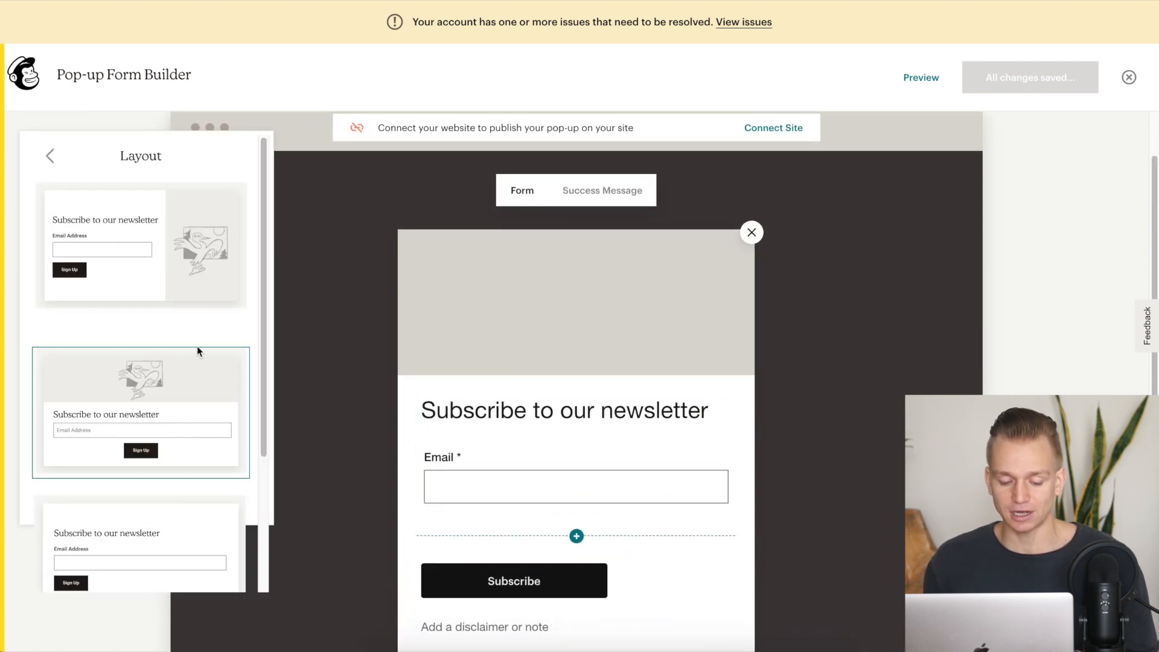
{"action": "scroll", "coordinate": [181, 440], "scroll_direction": "down", "scroll_amount": 5}
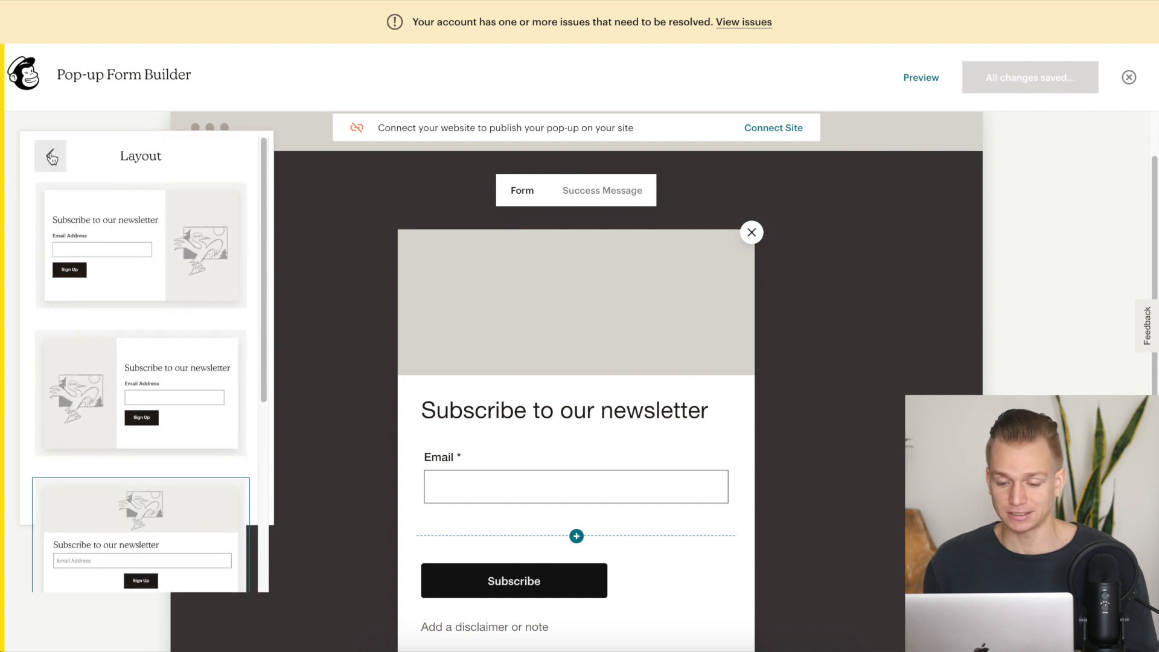
{"action": "left_click", "coordinate": [50, 156]}
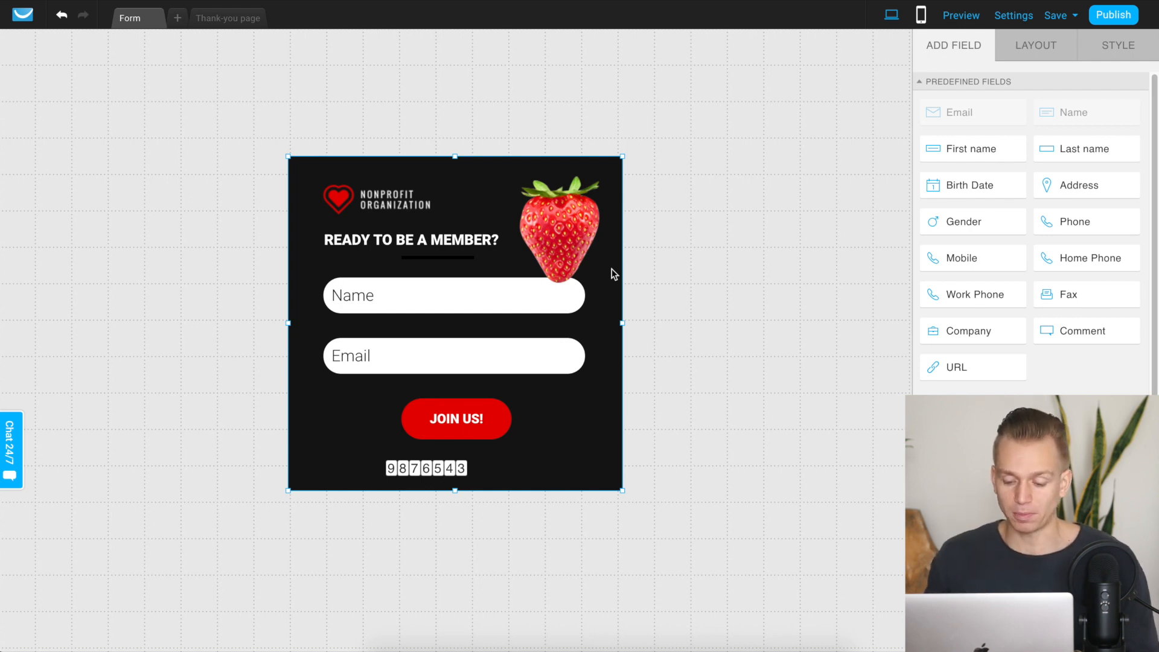
In GetResponse's form editor, shrink the strawberry image and reposition it so its leaves overlap the form's upper edge near the right corner.
{"action": "left_click", "coordinate": [570, 227]}
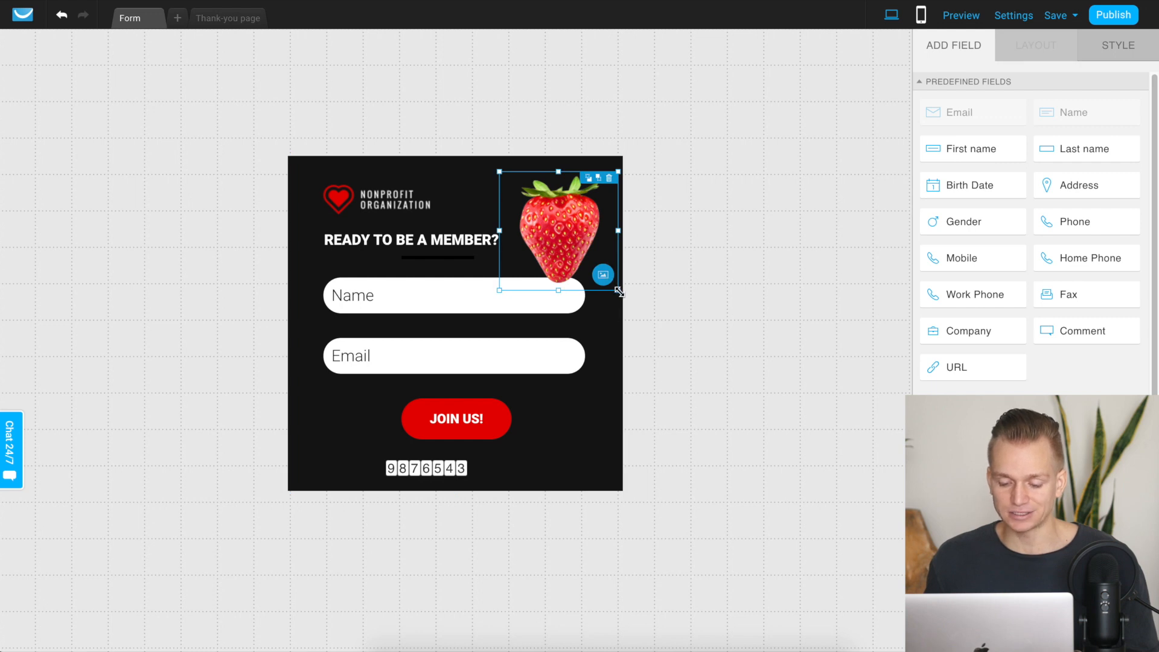
{"action": "mouse_move", "coordinate": [618, 292]}
{"action": "left_mouse_down"}
{"action": "mouse_move", "coordinate": [543, 222]}
{"action": "mouse_move", "coordinate": [604, 276]}
{"action": "left_mouse_up"}
{"action": "left_click_drag", "start_coordinate": [554, 231], "coordinate": [613, 175]}
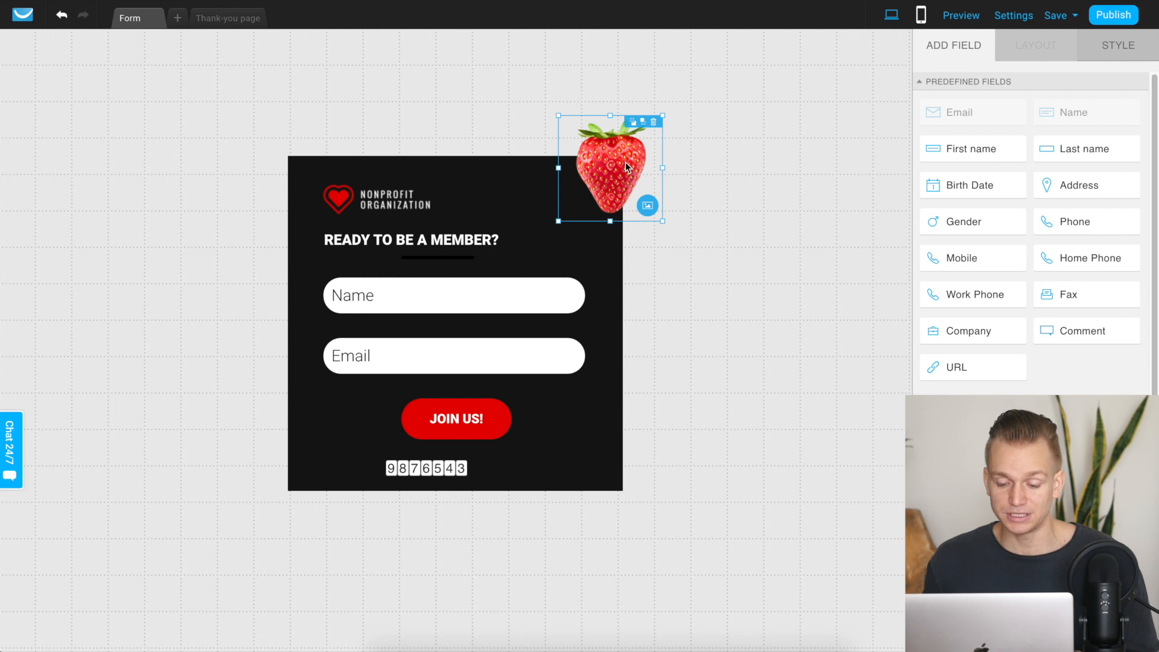
{"action": "left_click_drag", "start_coordinate": [623, 169], "coordinate": [582, 193]}
Widen the black form background and enlarge the strawberry image, placing it in the empty space beside the Name and Email fields.
{"action": "left_click", "coordinate": [611, 290]}
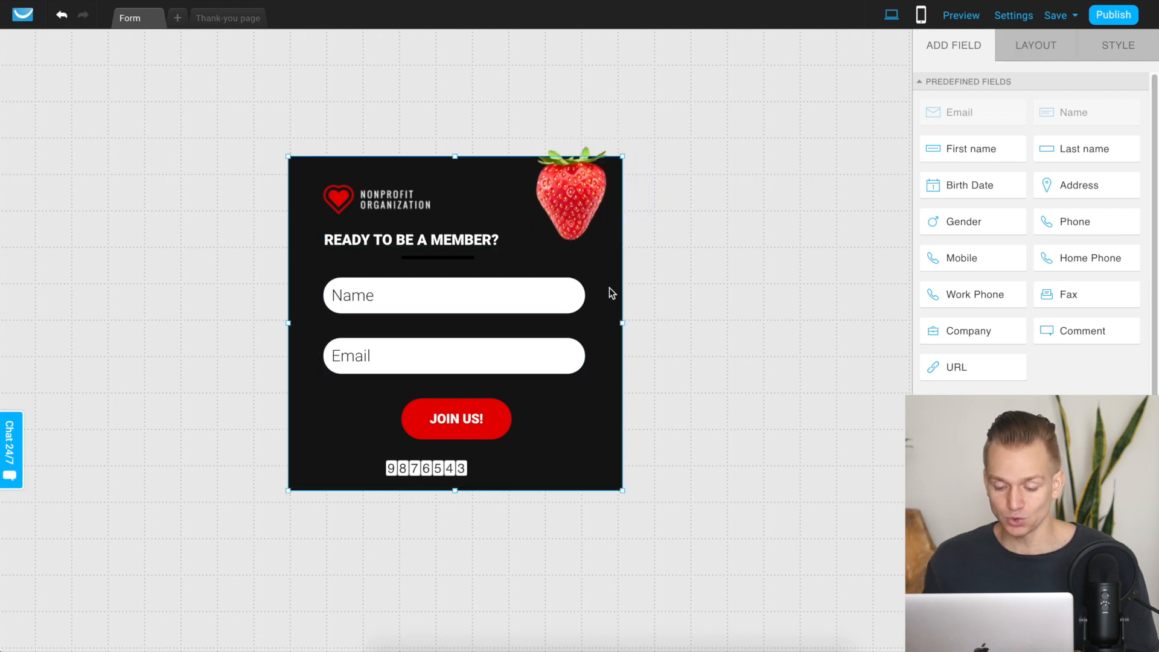
{"action": "left_click_drag", "start_coordinate": [622, 323], "coordinate": [752, 317]}
{"action": "left_click_drag", "start_coordinate": [453, 199], "coordinate": [634, 302]}
{"action": "left_click_drag", "start_coordinate": [571, 348], "coordinate": [464, 449]}
{"action": "left_click_drag", "start_coordinate": [545, 381], "coordinate": [594, 326]}
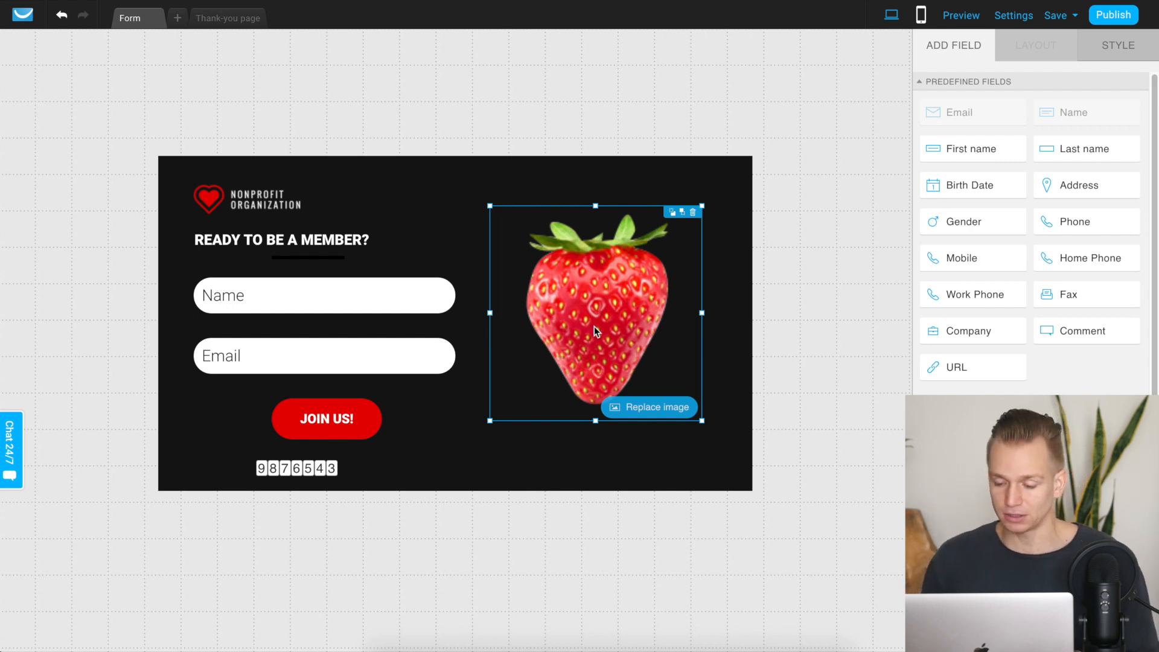
Compare the predefined fields and static elements GetResponse offers for the form with the contents of Mailchimp's pop-up form.
{"action": "mouse_move", "coordinate": [1086, 193]}
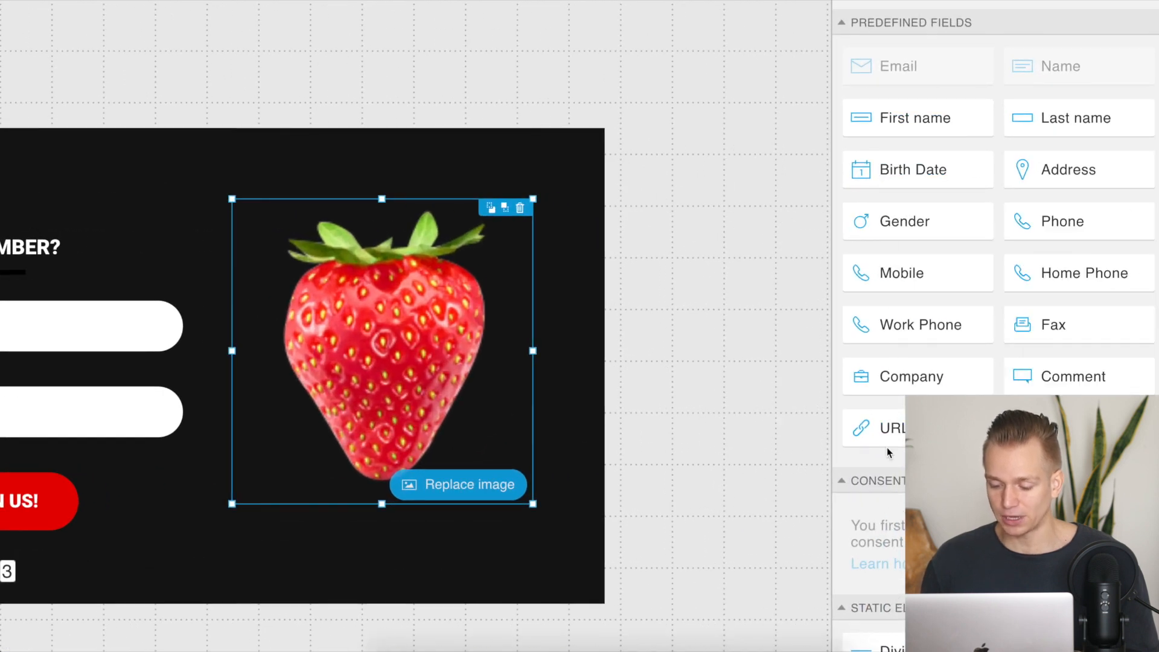
{"action": "scroll", "coordinate": [1031, 235], "scroll_direction": "down", "scroll_amount": 1}
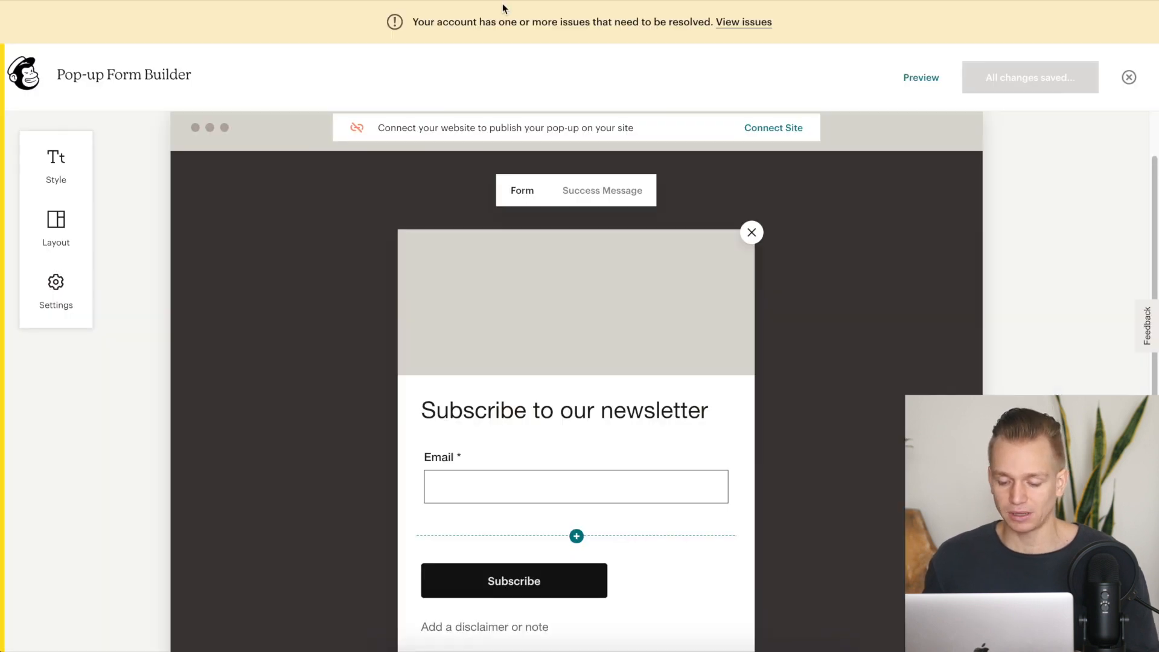
{"action": "scroll", "coordinate": [614, 256], "scroll_direction": "down", "scroll_amount": 3}
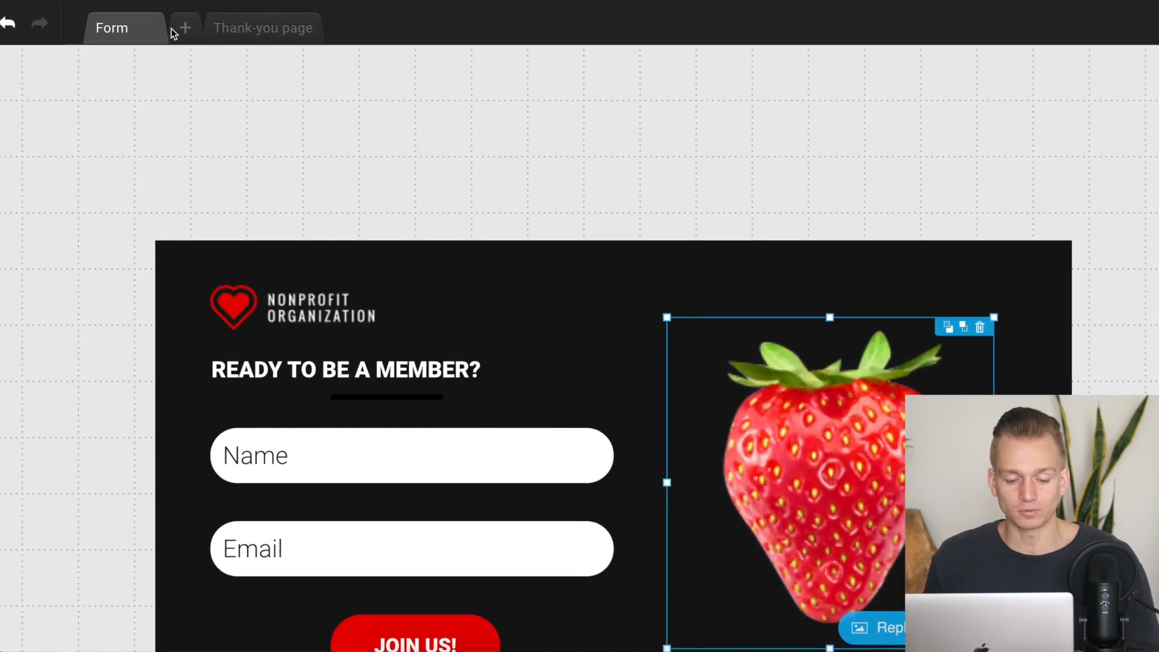
Add a Variant B to the GetResponse form and open the form's thank-you page to view its design.
{"action": "left_click", "coordinate": [185, 41]}
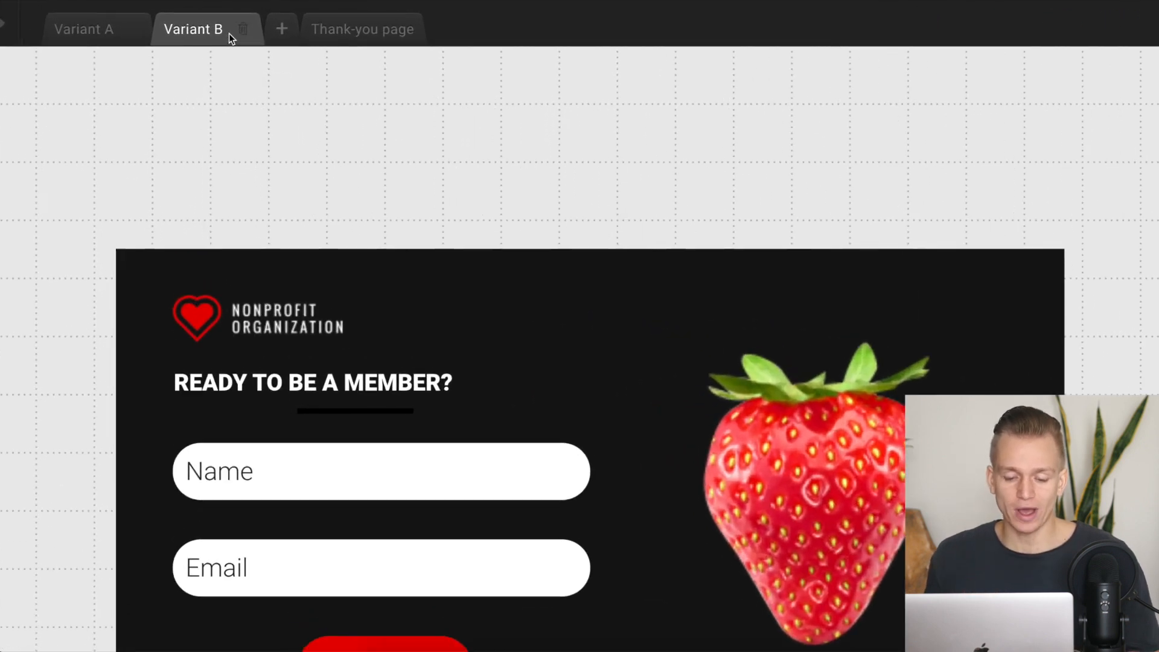
{"action": "left_click", "coordinate": [359, 43]}
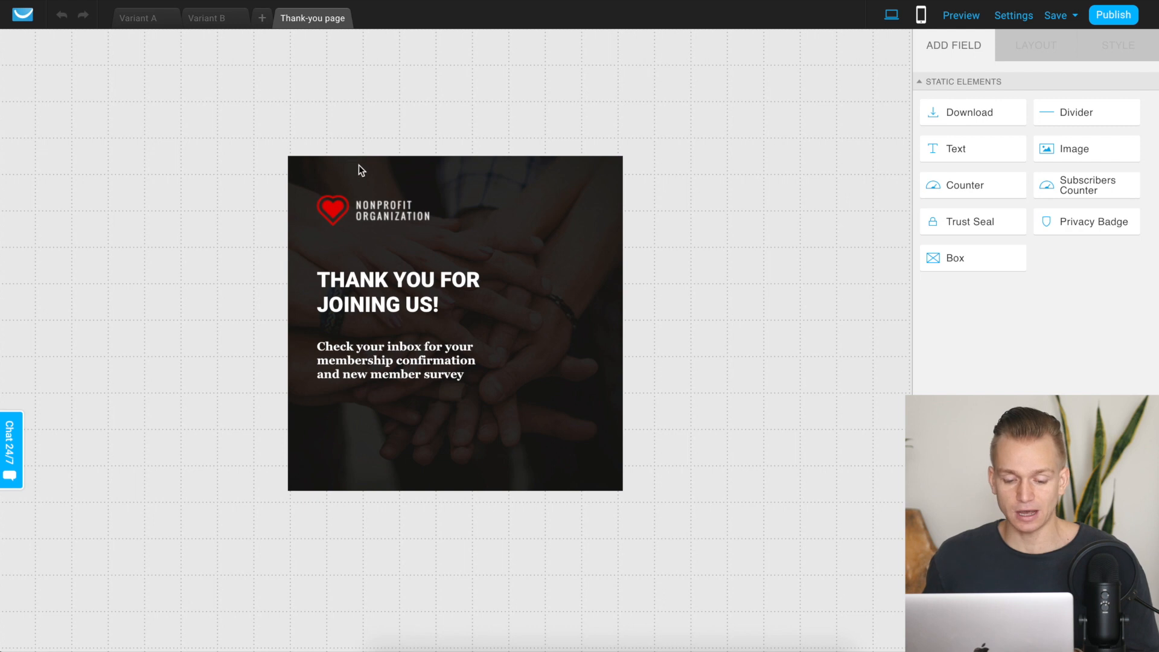
{"action": "left_click", "coordinate": [563, 218]}
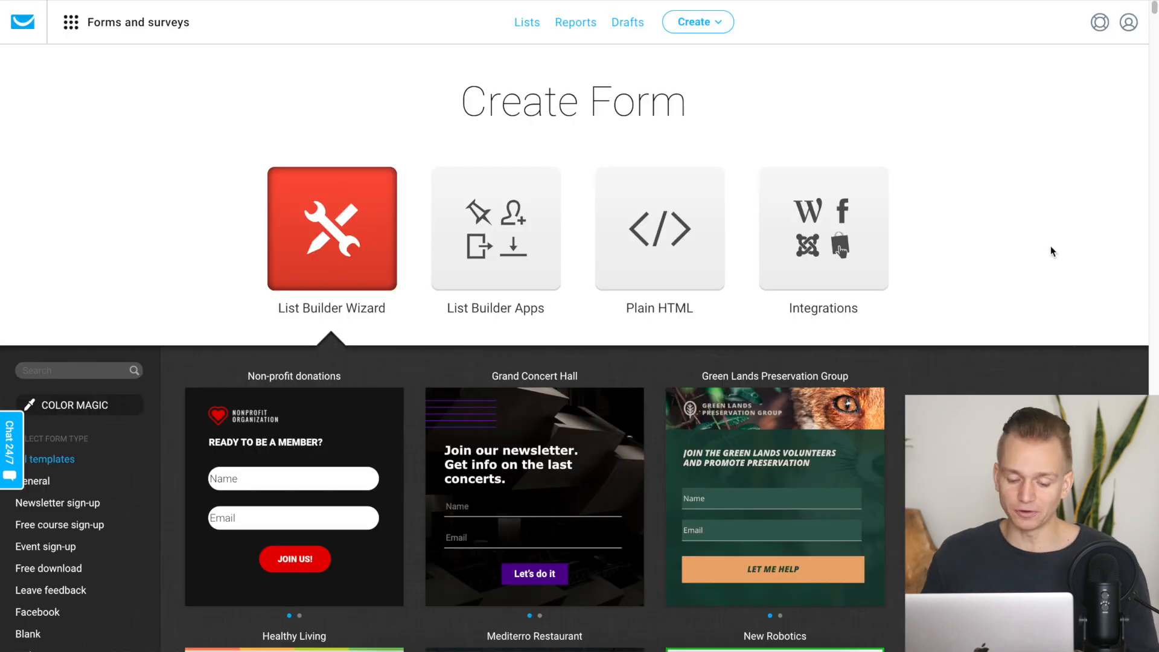
Browse GetResponse's List Builder Wizard form templates, from Non-profit donations through the fitness and marketing designs to the 5-columns templates.
{"action": "scroll", "coordinate": [1051, 247], "scroll_direction": "down", "scroll_amount": 3}
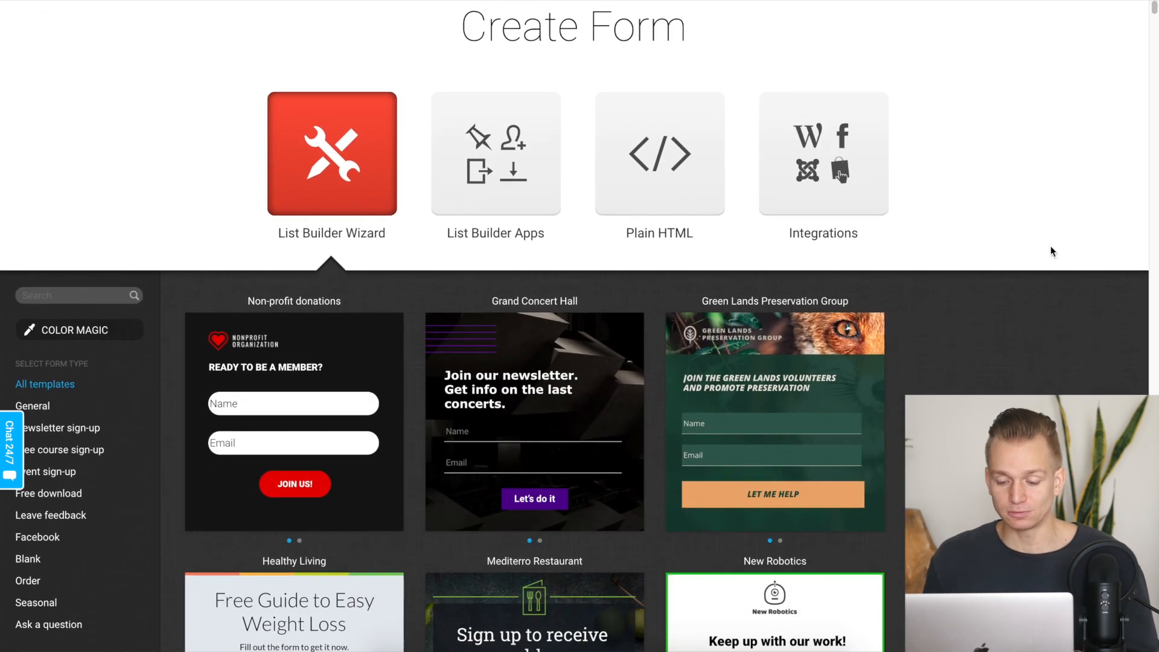
{"action": "scroll", "coordinate": [1050, 245], "scroll_direction": "down", "scroll_amount": 6}
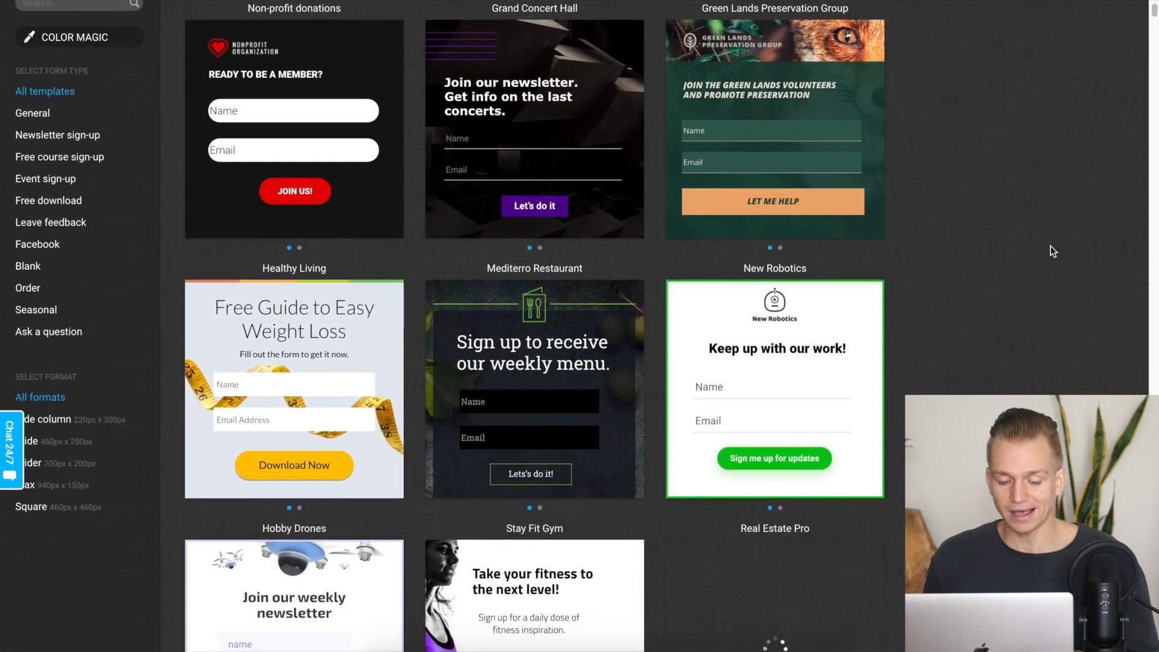
{"action": "scroll", "coordinate": [1050, 245], "scroll_direction": "down", "scroll_amount": 8}
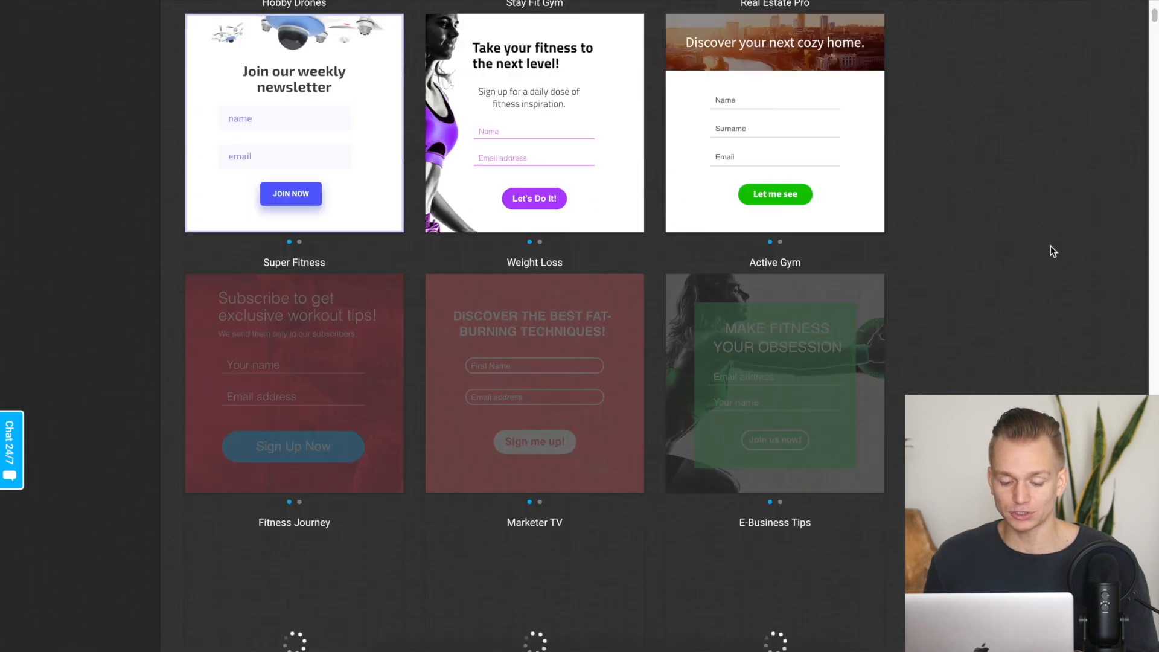
{"action": "scroll", "coordinate": [1050, 245], "scroll_direction": "down", "scroll_amount": 8}
{"action": "scroll", "coordinate": [1050, 245], "scroll_direction": "up", "scroll_amount": 15}
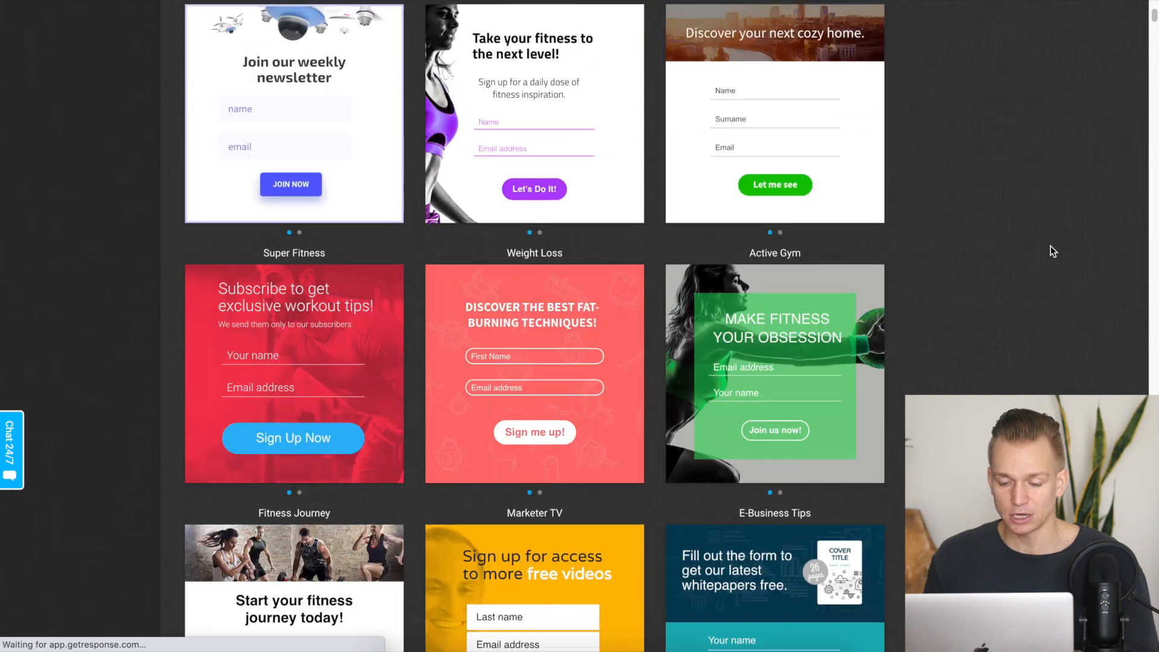
{"action": "scroll", "coordinate": [1050, 245], "scroll_direction": "up", "scroll_amount": 9}
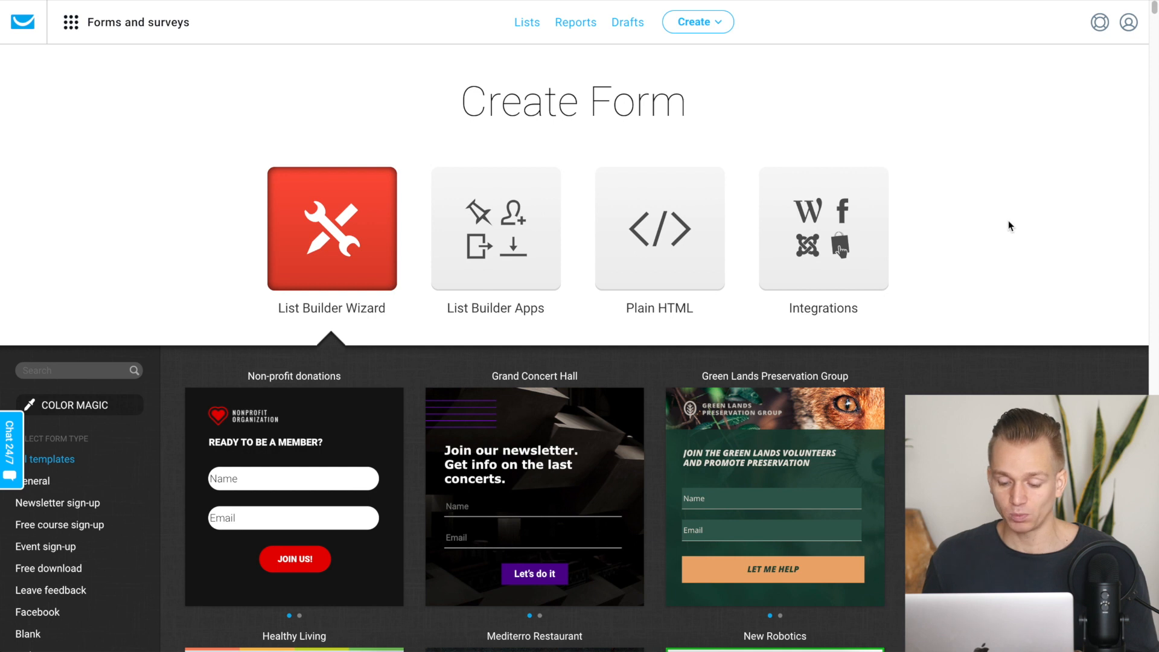
{"action": "scroll", "coordinate": [1008, 226], "scroll_direction": "down", "scroll_amount": 4}
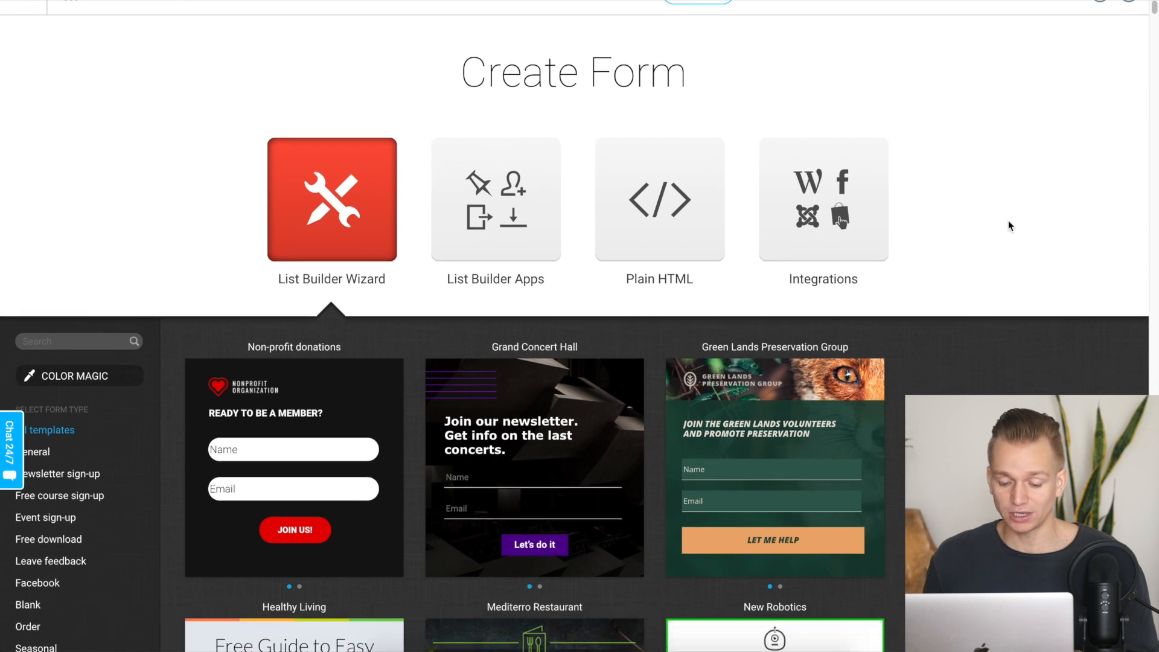
{"action": "scroll", "coordinate": [1009, 225], "scroll_direction": "down", "scroll_amount": 15}
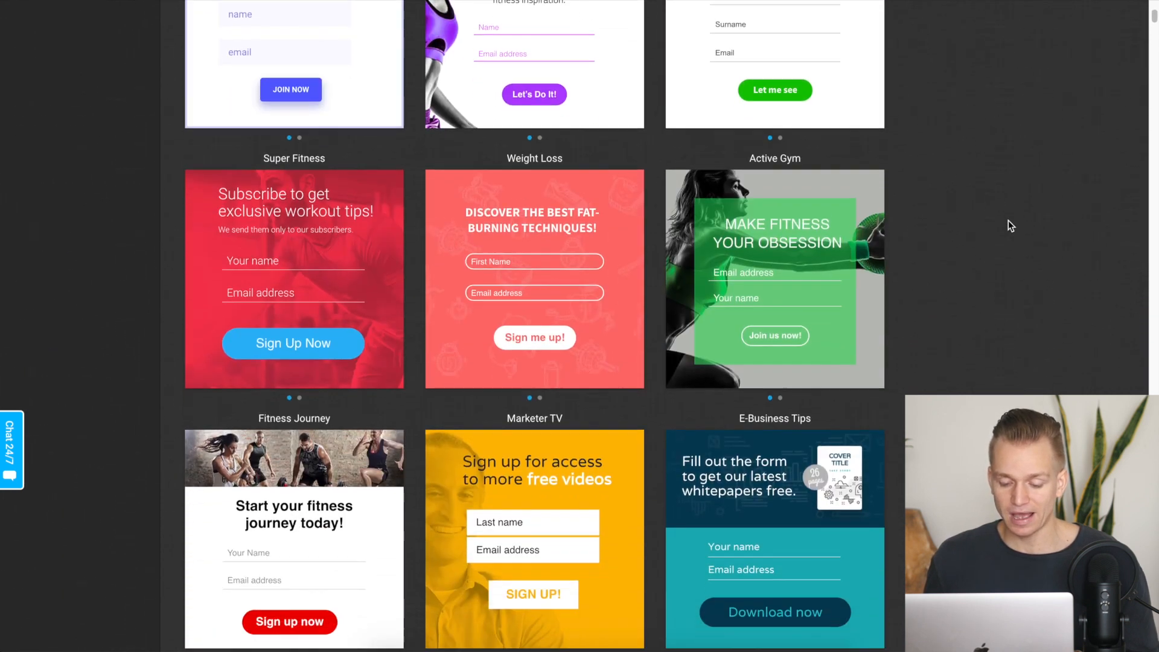
{"action": "scroll", "coordinate": [1007, 226], "scroll_direction": "down", "scroll_amount": 14}
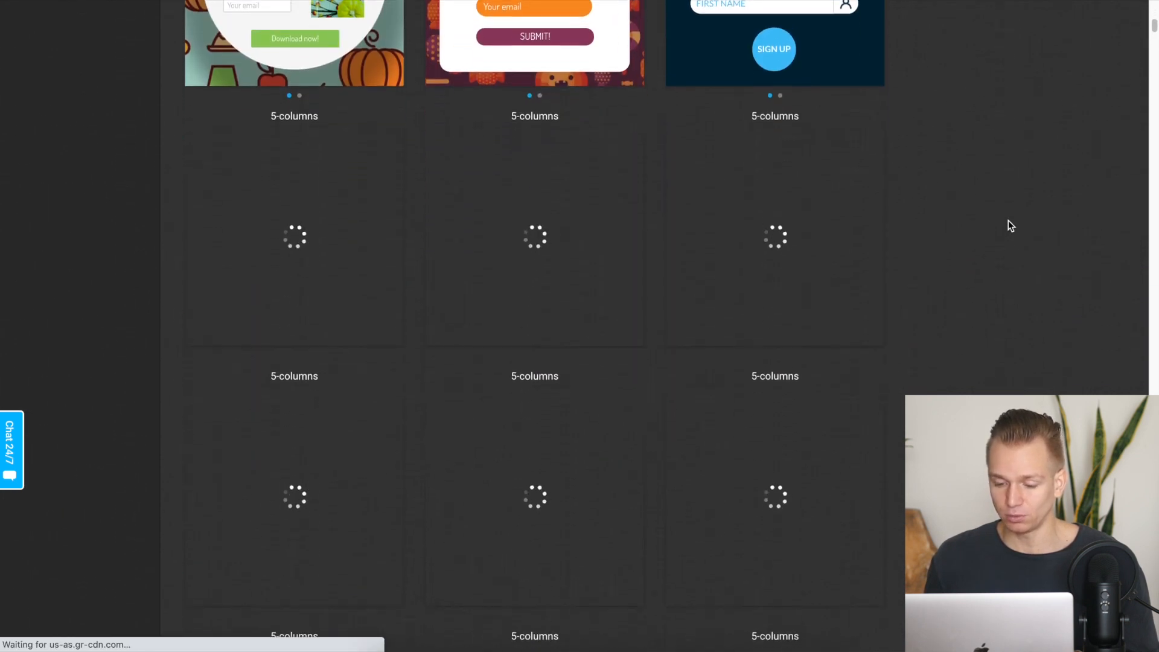
Browse further through the 5-columns form templates and return to the fitness, Live Webinar and Financial Guru designs.
{"action": "scroll", "coordinate": [1007, 225], "scroll_direction": "up", "scroll_amount": 3}
{"action": "scroll", "coordinate": [1008, 226], "scroll_direction": "up", "scroll_amount": 4}
{"action": "scroll", "coordinate": [1008, 226], "scroll_direction": "down", "scroll_amount": 4}
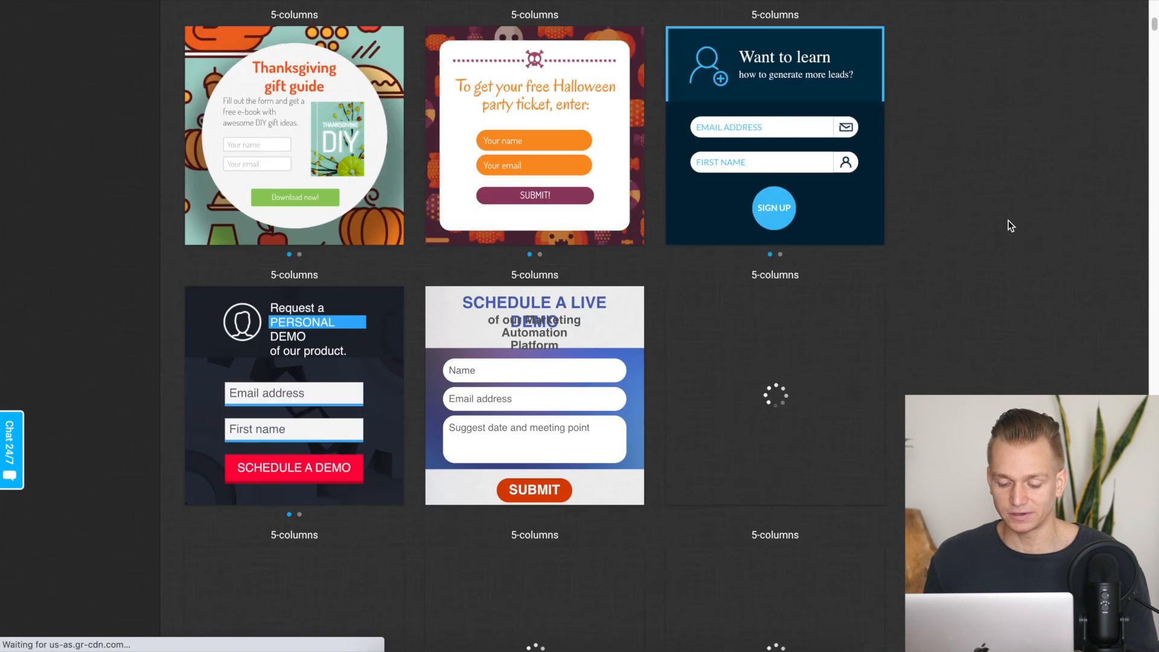
{"action": "scroll", "coordinate": [1009, 226], "scroll_direction": "down", "scroll_amount": 5}
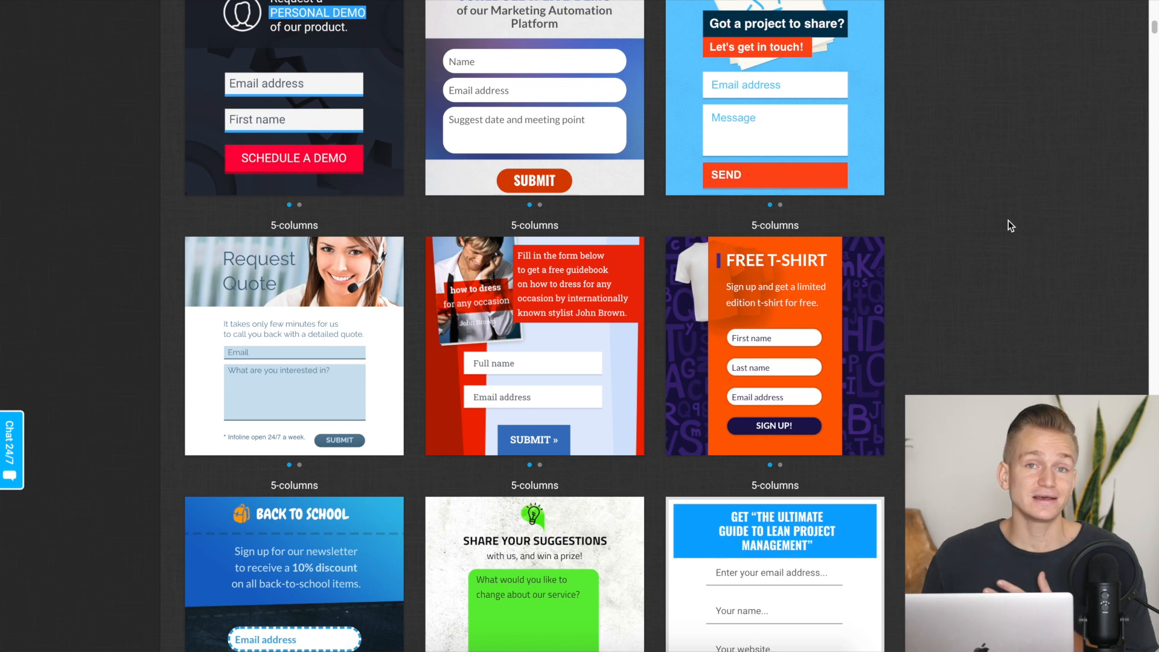
{"action": "scroll", "coordinate": [1010, 226], "scroll_direction": "up", "scroll_amount": 12}
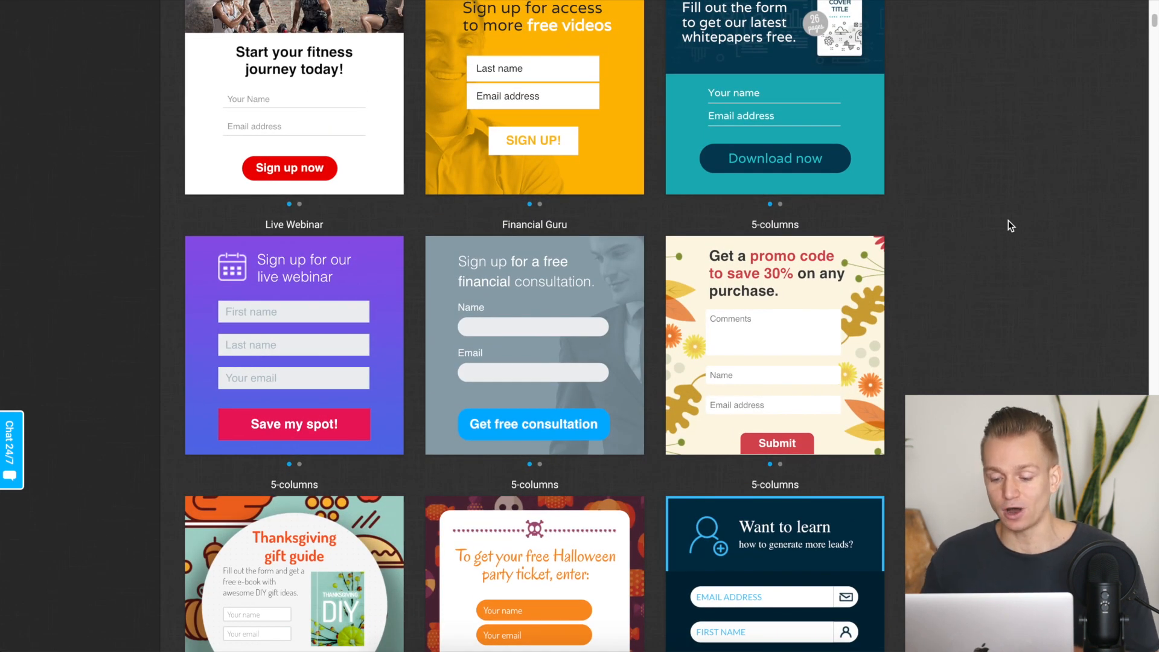
{"action": "scroll", "coordinate": [1010, 226], "scroll_direction": "up", "scroll_amount": 3}
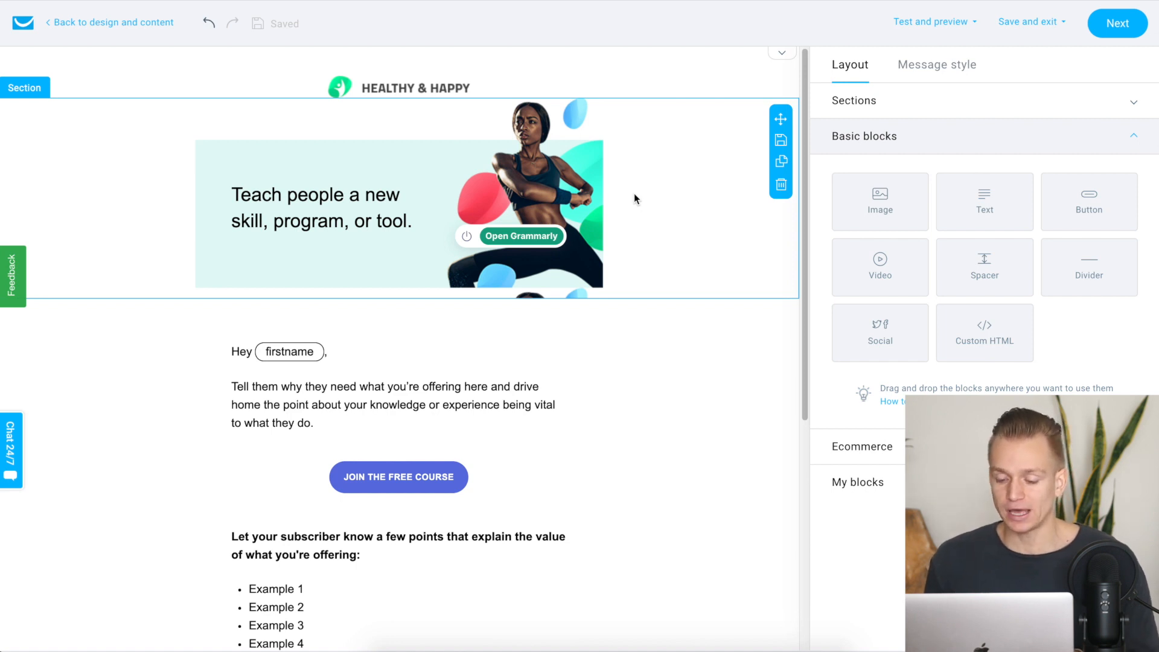
Select the "Teach people a new skill, program, or tool" heading in the GetResponse email editor to view its text formatting options.
{"action": "scroll", "coordinate": [634, 198], "scroll_direction": "down", "scroll_amount": 2}
{"action": "scroll", "coordinate": [634, 198], "scroll_direction": "up", "scroll_amount": 2}
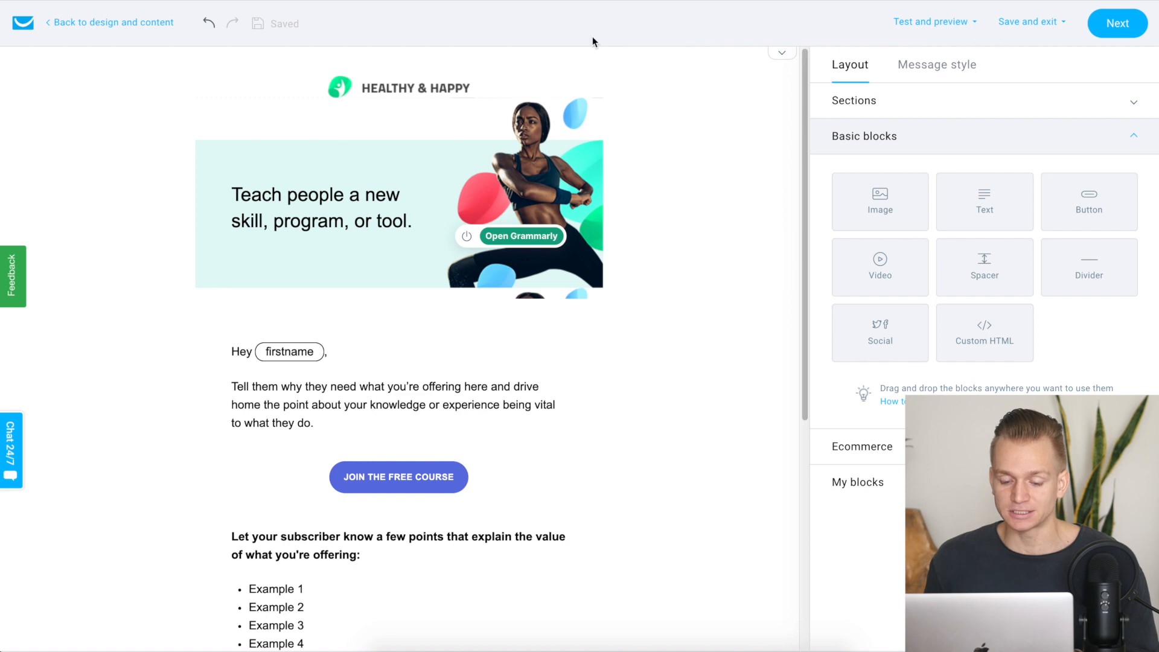
{"action": "left_click", "coordinate": [369, 208]}
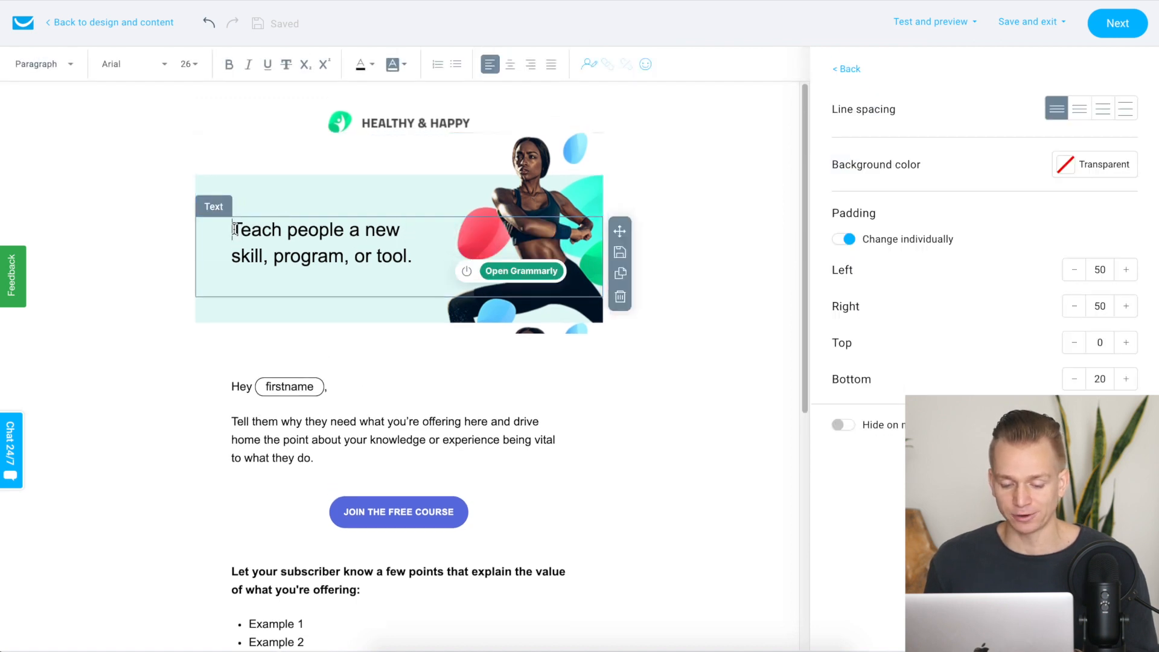
{"action": "left_click_drag", "start_coordinate": [233, 230], "coordinate": [408, 253]}
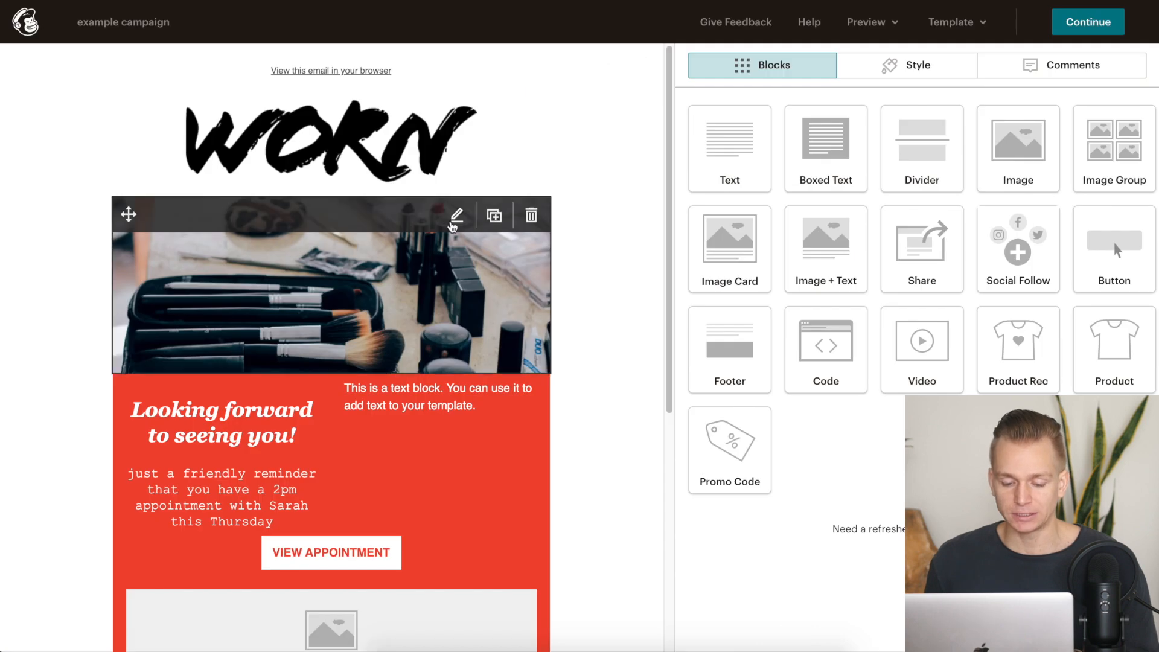
Compare the blocks in Mailchimp's example campaign editor with GetResponse's text settings, basic blocks and My blocks.
{"action": "scroll", "coordinate": [452, 227], "scroll_direction": "down", "scroll_amount": 3}
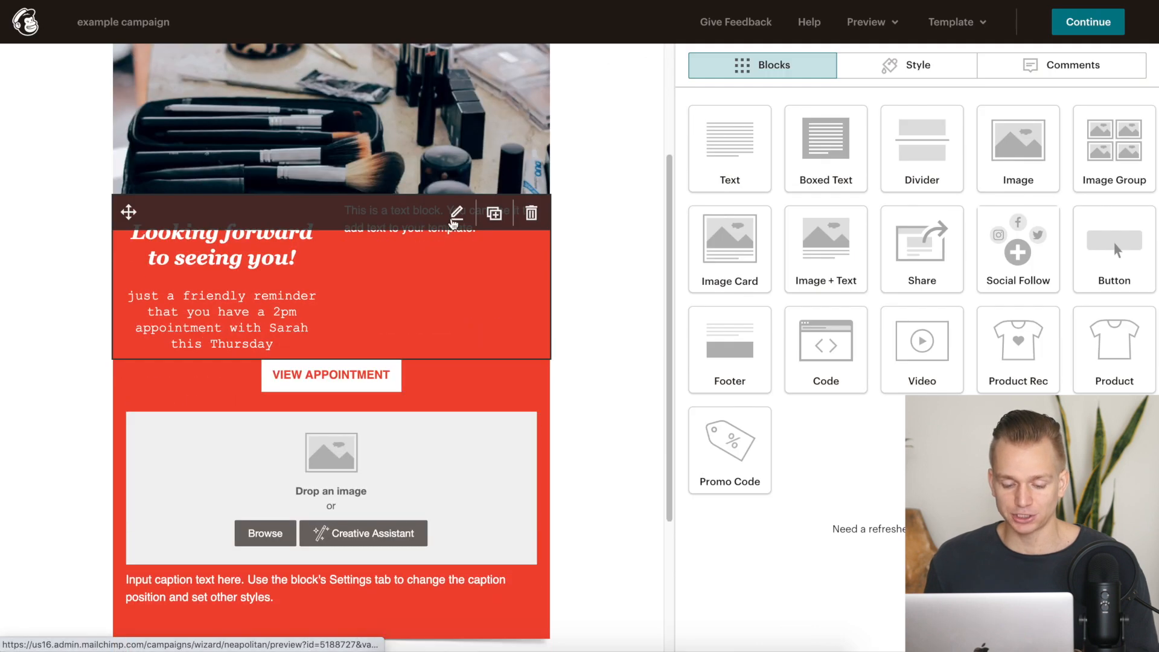
{"action": "left_click", "coordinate": [205, 255]}
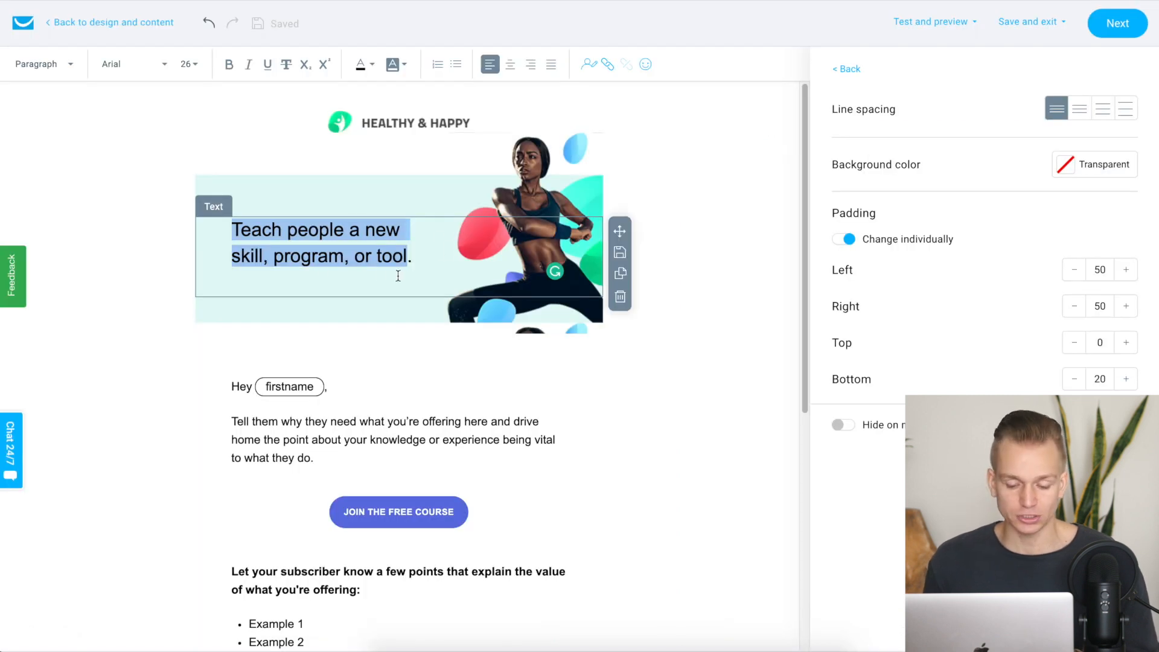
{"action": "scroll", "coordinate": [376, 225], "scroll_direction": "down", "scroll_amount": 1}
{"action": "scroll", "coordinate": [376, 225], "scroll_direction": "up", "scroll_amount": 1}
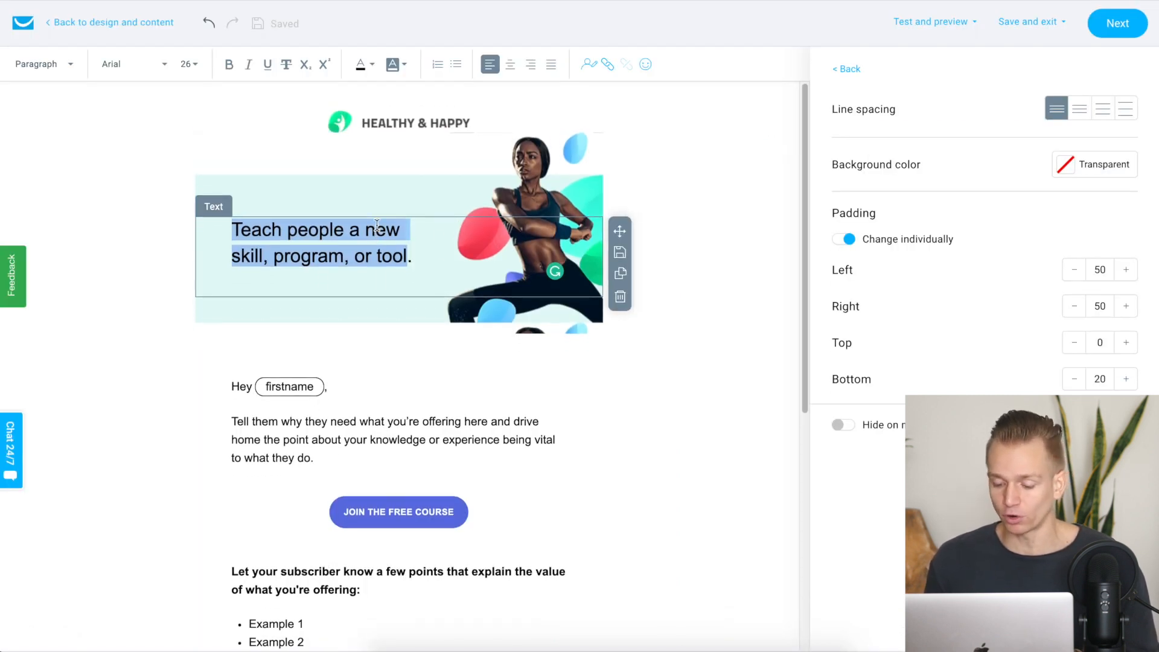
{"action": "left_click", "coordinate": [849, 69]}
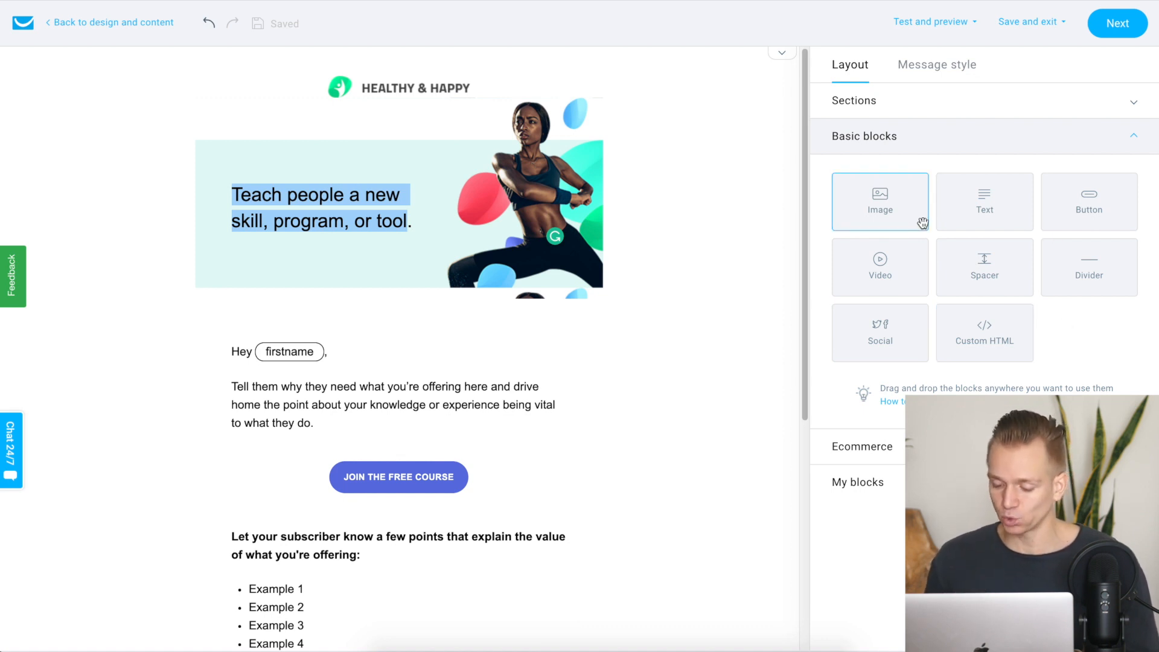
{"action": "left_click", "coordinate": [888, 486]}
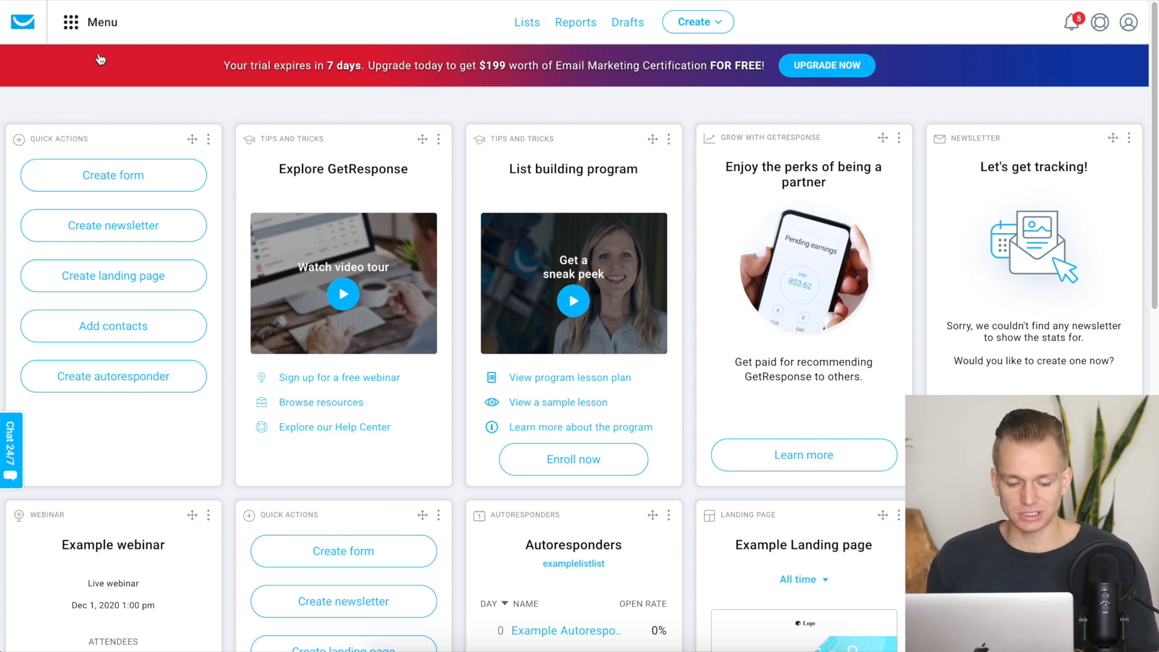
Open the main menu on the GetResponse dashboard to view its communication and growth tools, and close it again.
{"action": "right_click", "coordinate": [145, 73]}
{"action": "left_click", "coordinate": [71, 31]}
{"action": "left_click", "coordinate": [72, 31]}
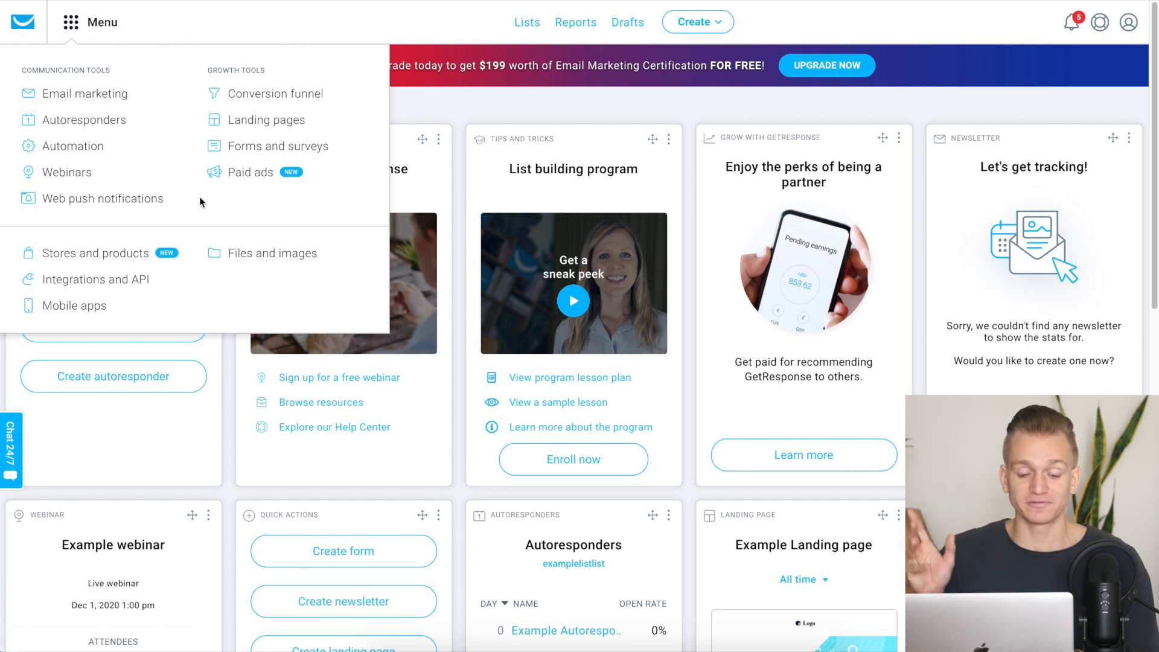
{"action": "left_click", "coordinate": [507, 112]}
{"action": "left_click", "coordinate": [118, 24]}
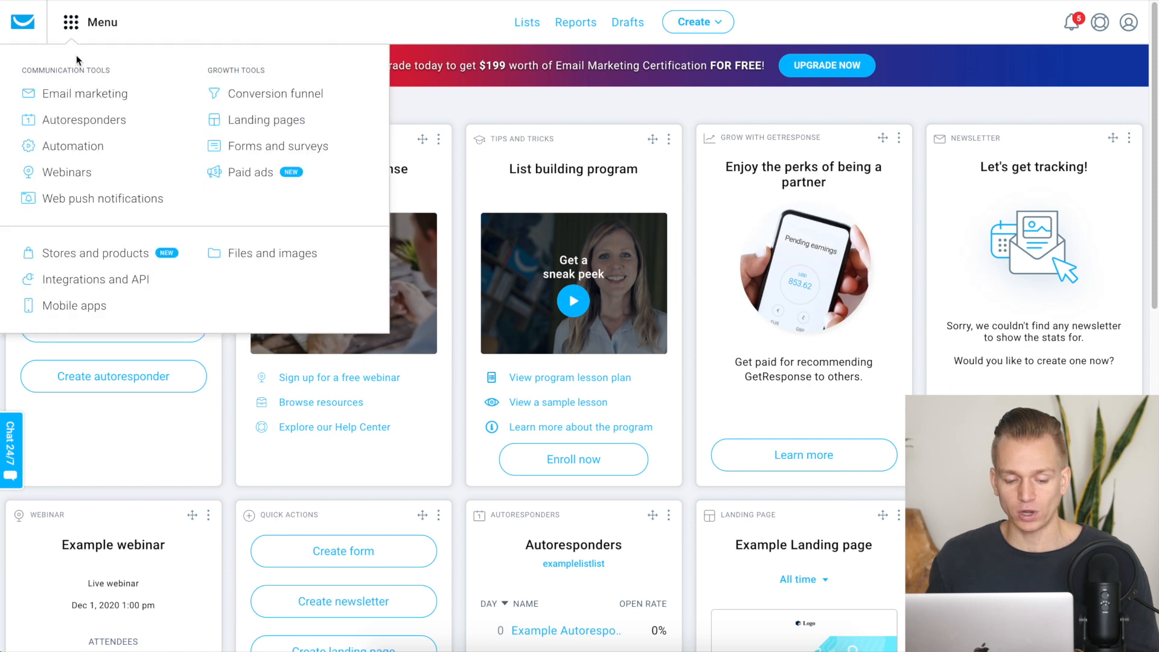
{"action": "left_click", "coordinate": [497, 115]}
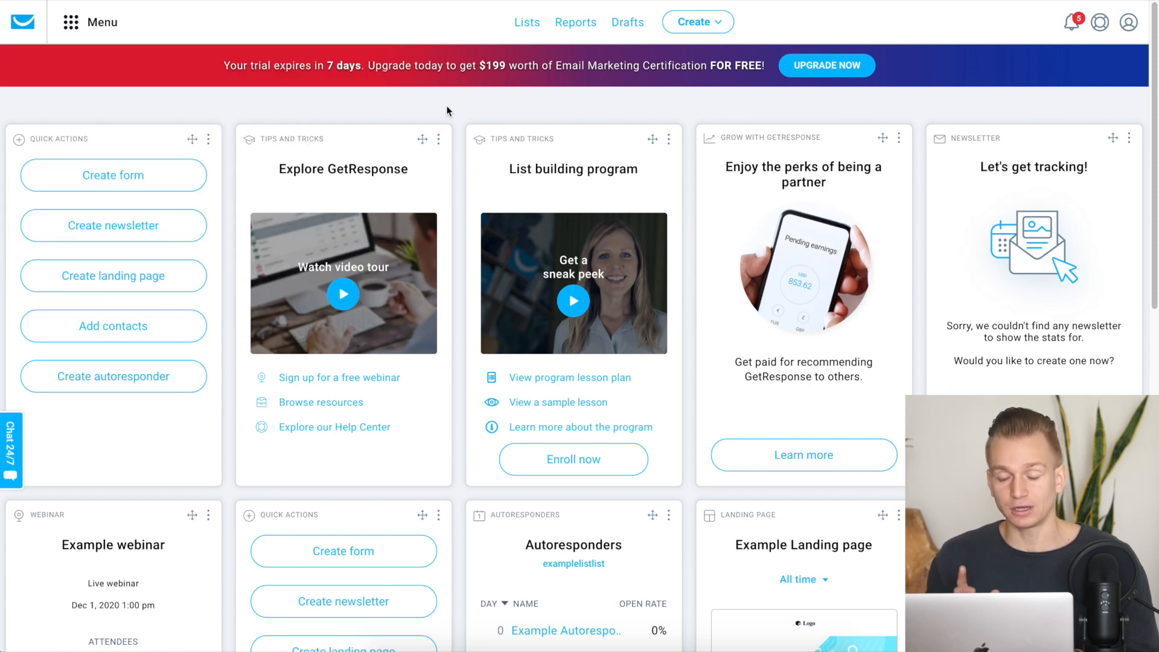
Review the GetResponse dashboard widgets and browse the whole widget library, closing it without adding a widget.
{"action": "scroll", "coordinate": [447, 111], "scroll_direction": "down", "scroll_amount": 1}
{"action": "scroll", "coordinate": [447, 110], "scroll_direction": "up", "scroll_amount": 1}
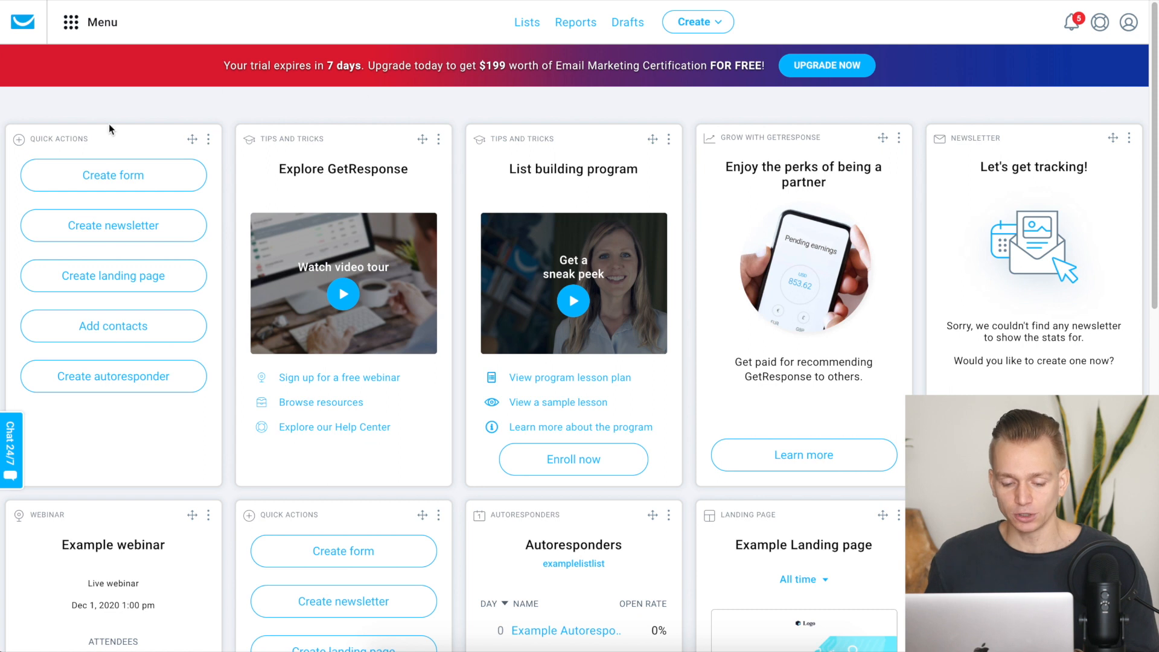
{"action": "scroll", "coordinate": [382, 272], "scroll_direction": "down", "scroll_amount": 1}
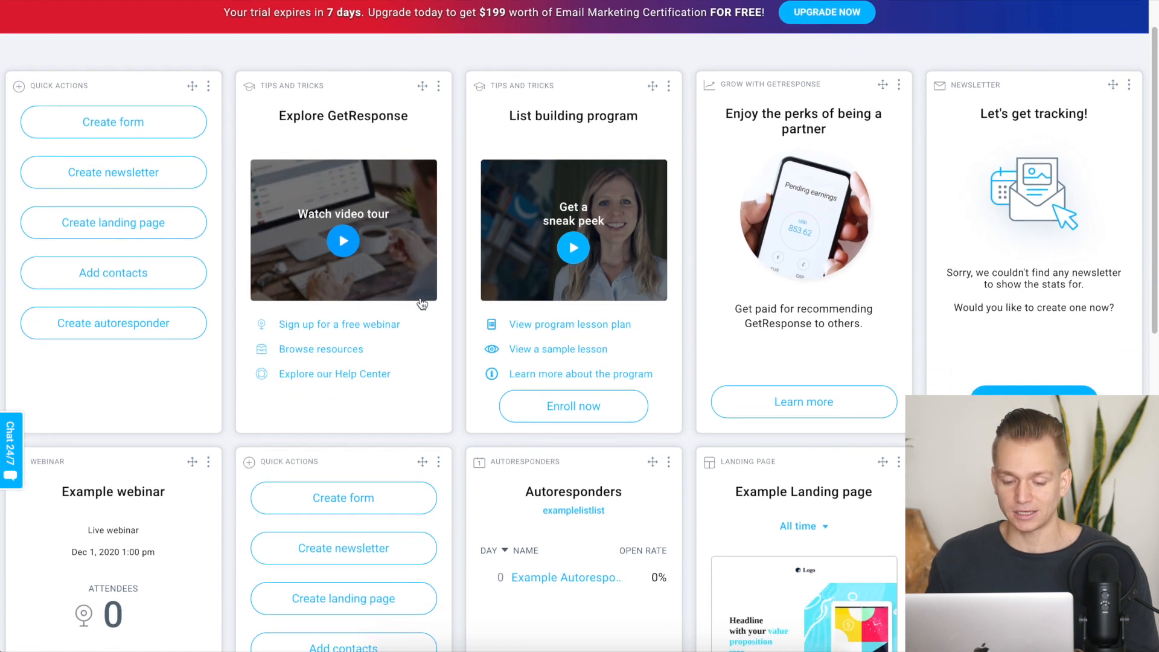
{"action": "scroll", "coordinate": [1038, 279], "scroll_direction": "down", "scroll_amount": 10}
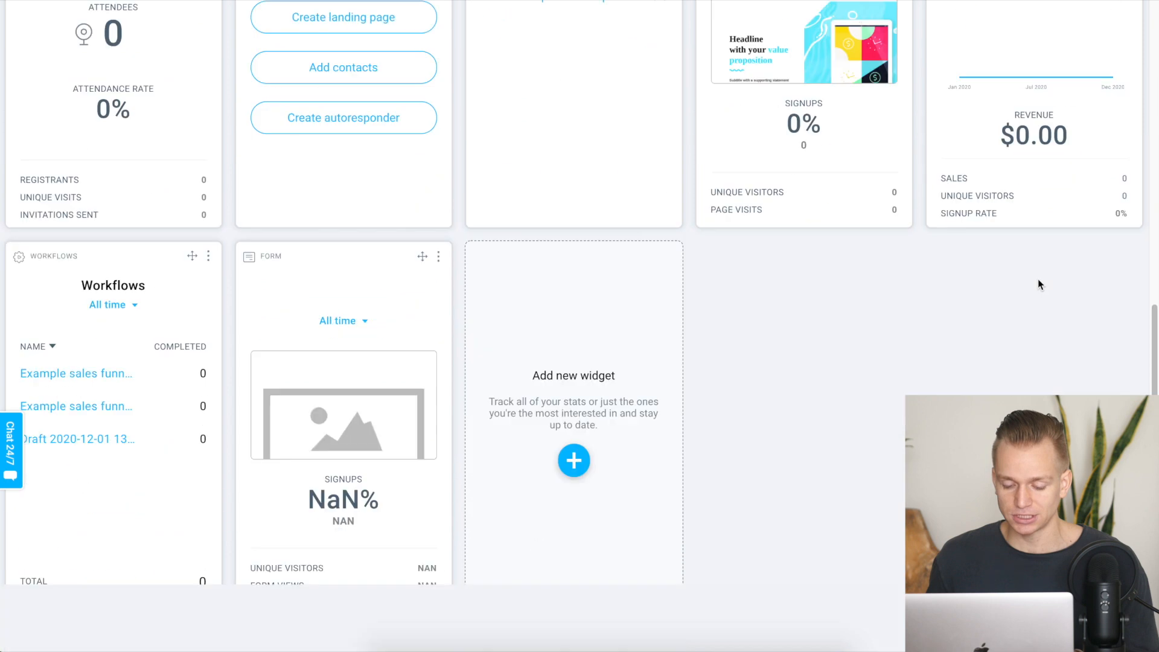
{"action": "left_click", "coordinate": [588, 389]}
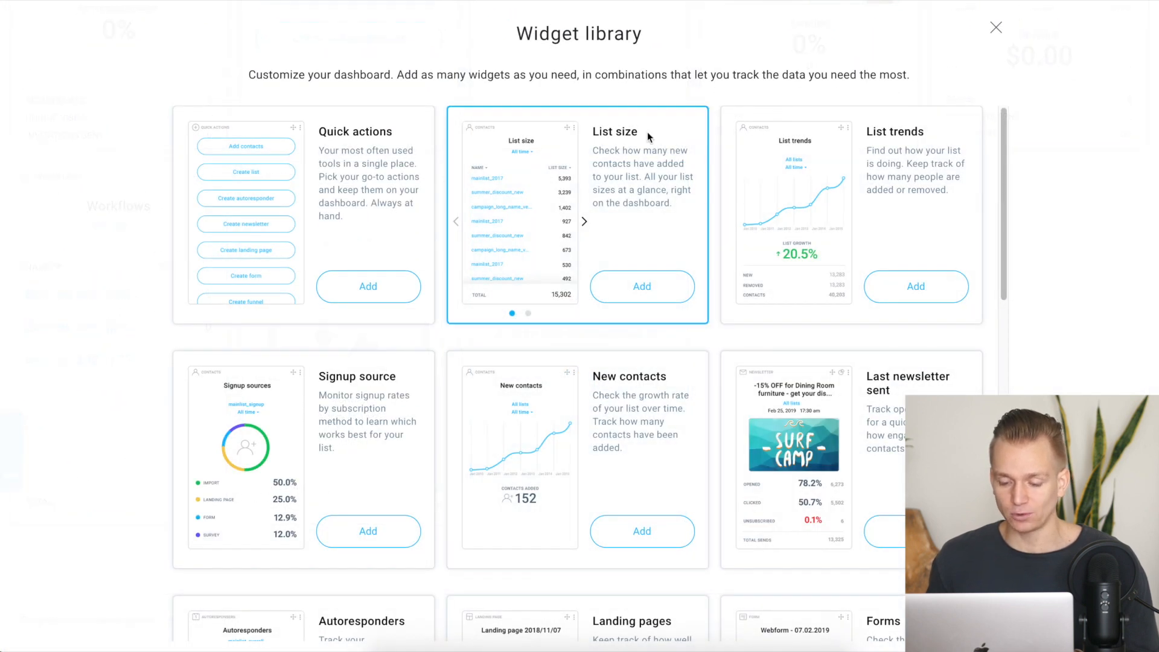
{"action": "scroll", "coordinate": [647, 133], "scroll_direction": "down", "scroll_amount": 3}
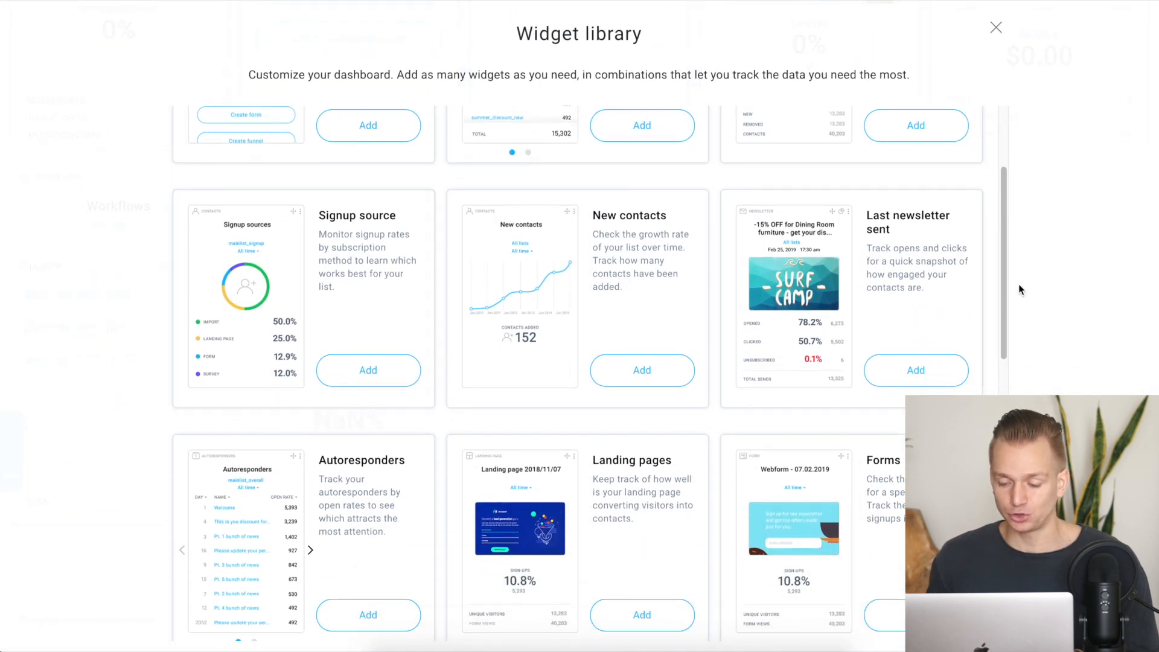
{"action": "scroll", "coordinate": [782, 385], "scroll_direction": "down", "scroll_amount": 6}
{"action": "scroll", "coordinate": [782, 385], "scroll_direction": "down", "scroll_amount": 1}
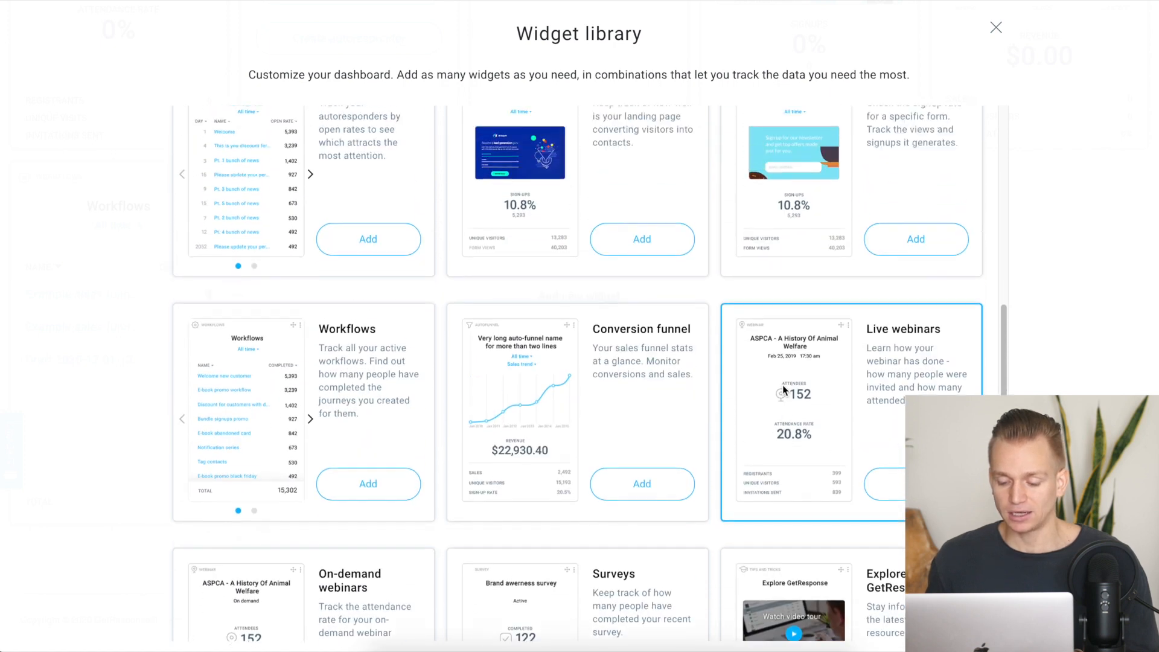
{"action": "scroll", "coordinate": [783, 388], "scroll_direction": "down", "scroll_amount": 6}
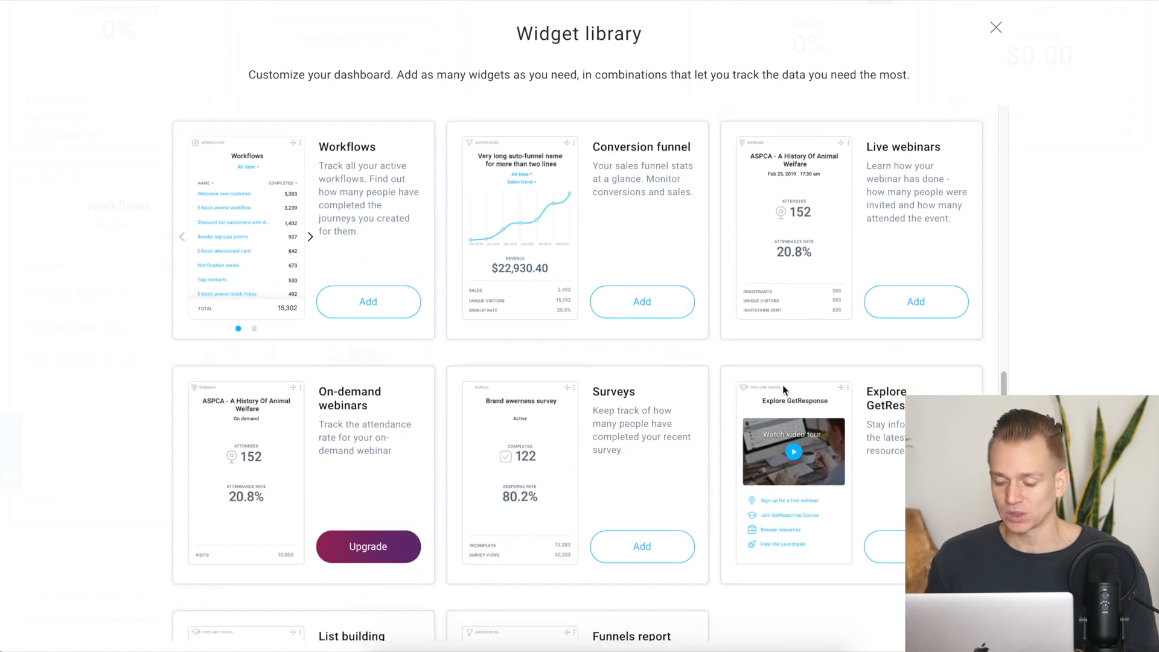
{"action": "scroll", "coordinate": [783, 388], "scroll_direction": "up", "scroll_amount": 6}
{"action": "scroll", "coordinate": [782, 385], "scroll_direction": "up", "scroll_amount": 10}
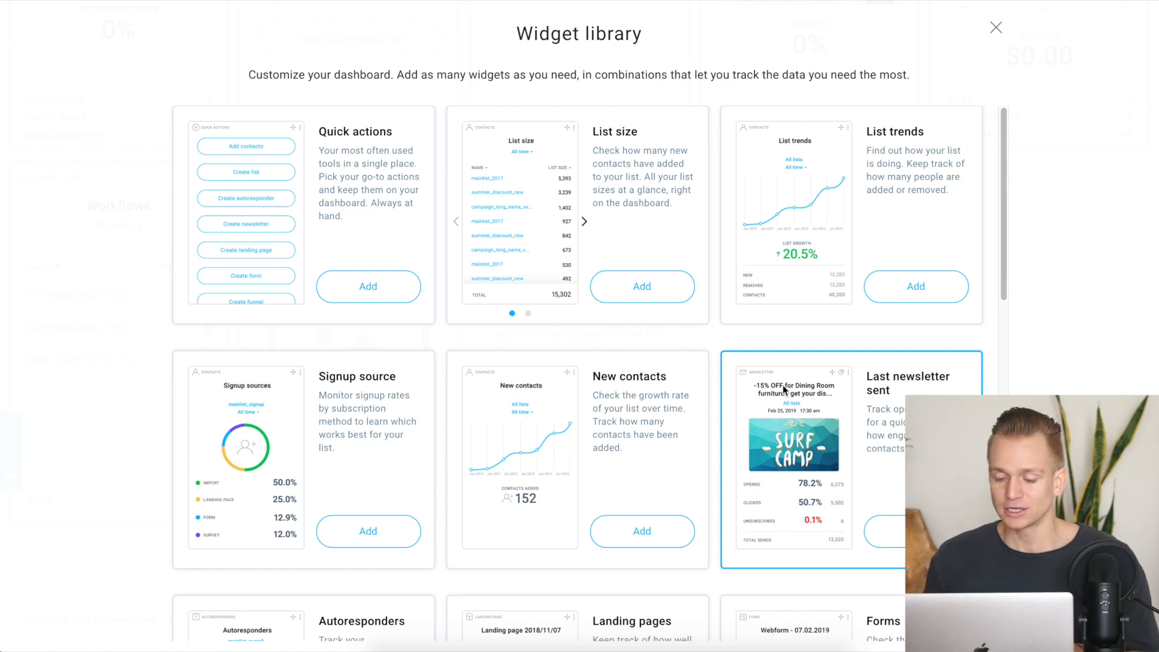
{"action": "left_click", "coordinate": [995, 28]}
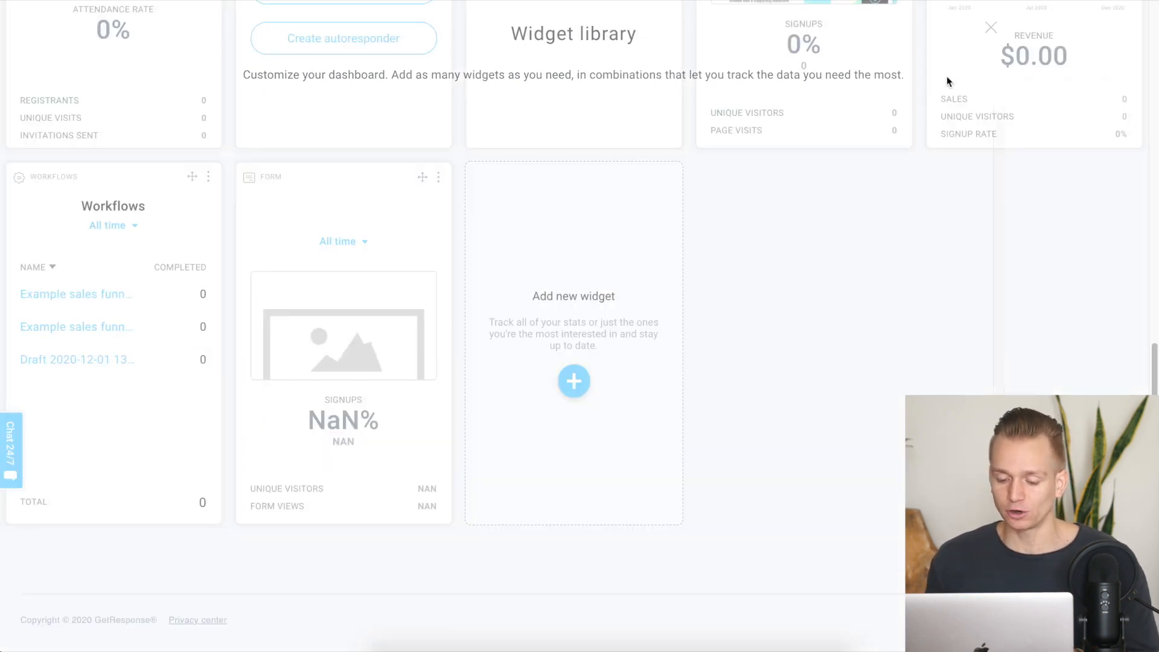
Compare the GetResponse dashboard layout with the Mailchimp home page, including its activity feed and Total Audience section.
{"action": "scroll", "coordinate": [598, 179], "scroll_direction": "up", "scroll_amount": 15}
{"action": "scroll", "coordinate": [598, 181], "scroll_direction": "down", "scroll_amount": 1}
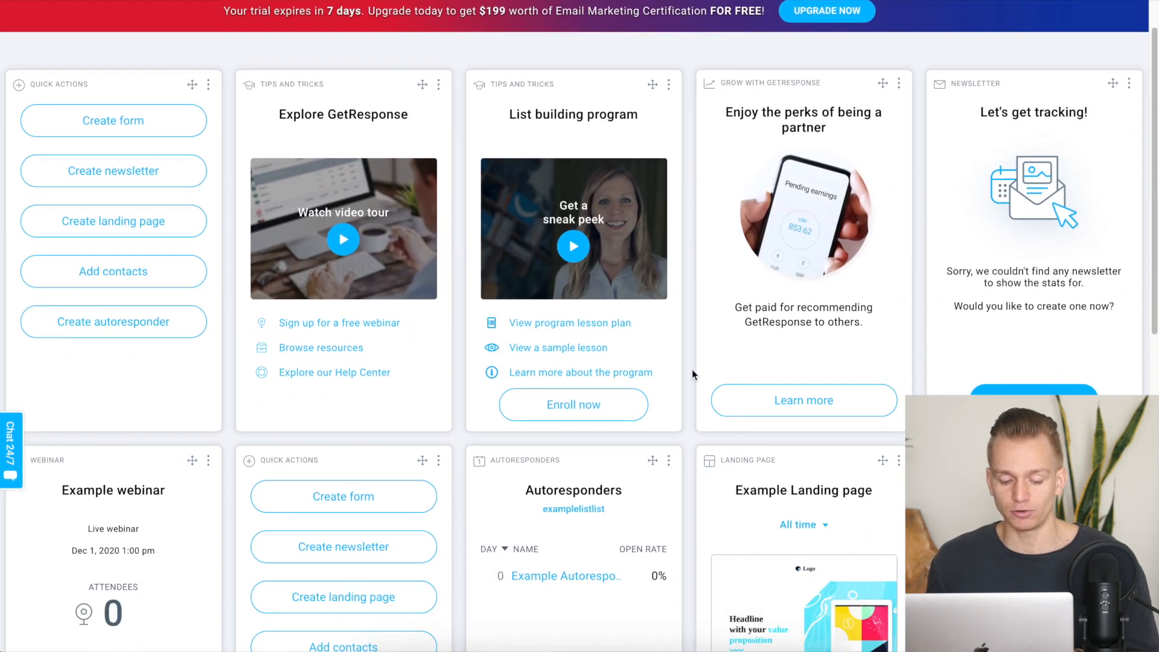
{"action": "scroll", "coordinate": [692, 368], "scroll_direction": "up", "scroll_amount": 1}
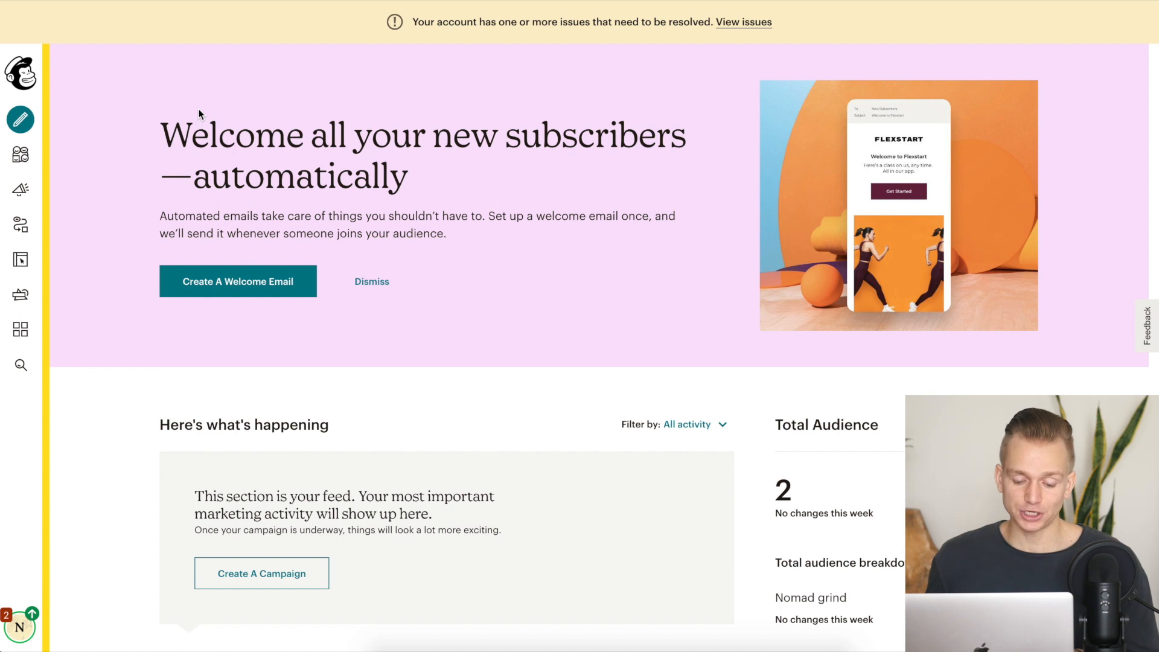
{"action": "scroll", "coordinate": [199, 113], "scroll_direction": "down", "scroll_amount": 1}
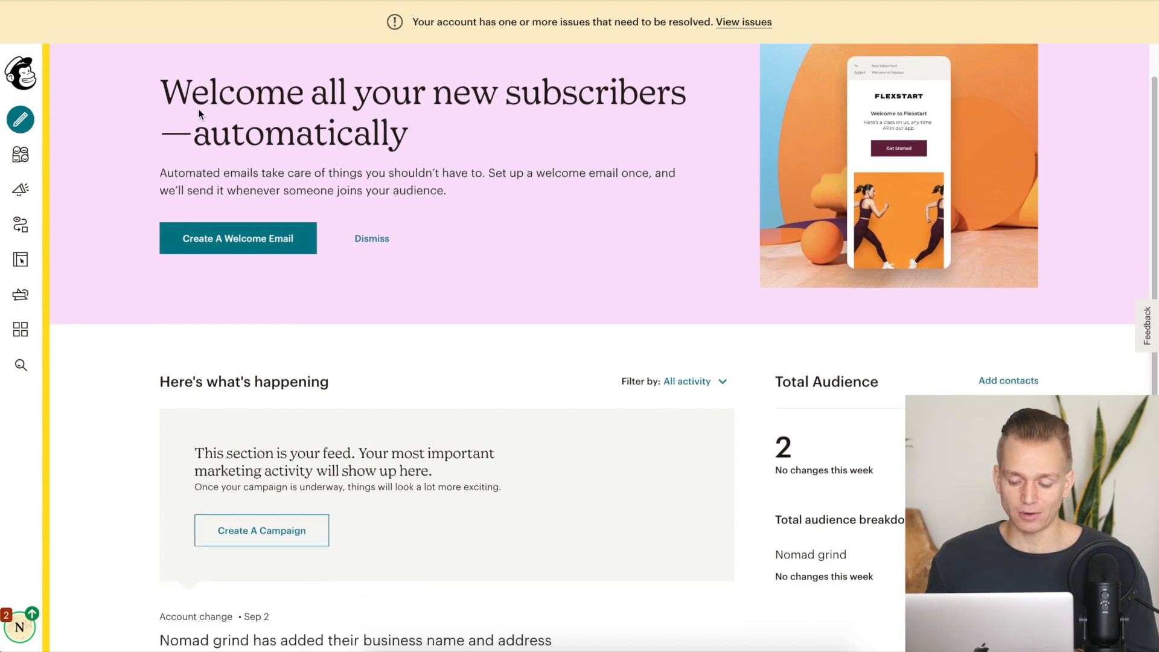
{"action": "scroll", "coordinate": [199, 114], "scroll_direction": "up", "scroll_amount": 1}
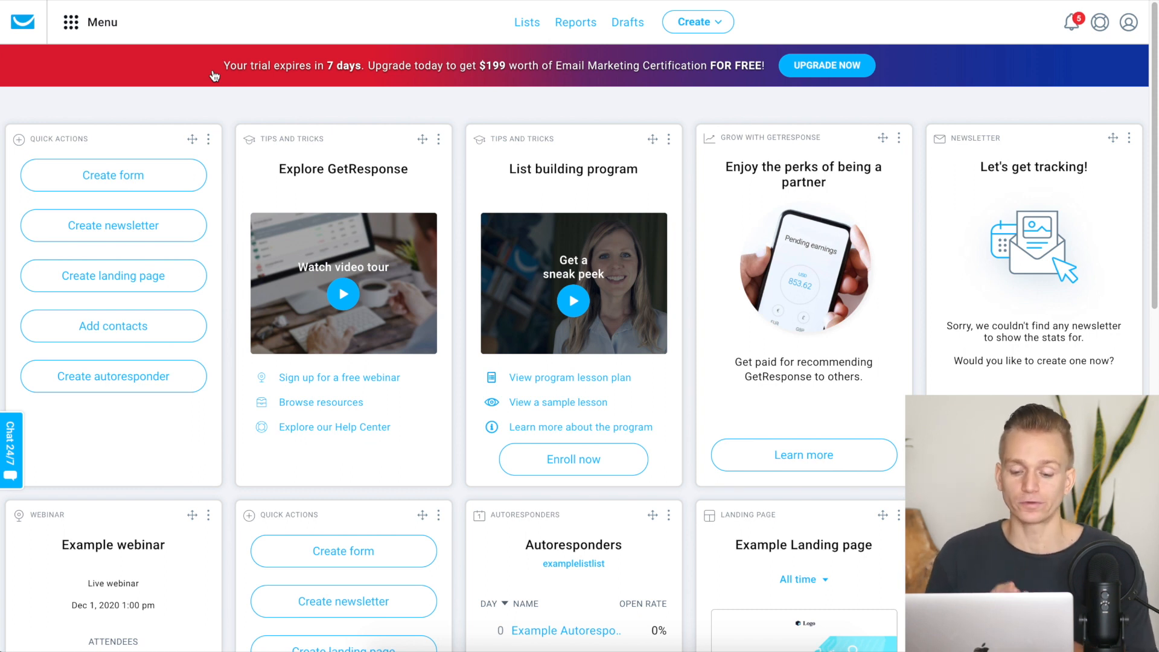
Open GetResponse's Example sales funnel and examine its stages, from the Facebook ad through the landing page and autoresponder to order confirmation.
{"action": "left_click", "coordinate": [71, 23]}
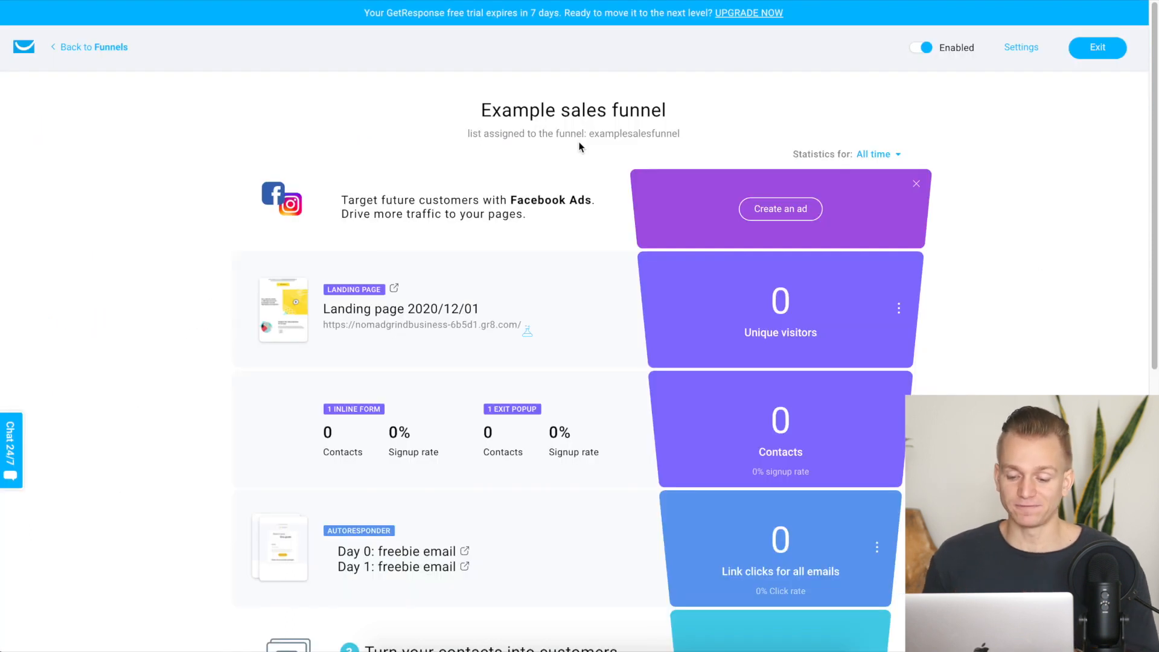
{"action": "scroll", "coordinate": [578, 142], "scroll_direction": "down", "scroll_amount": 3}
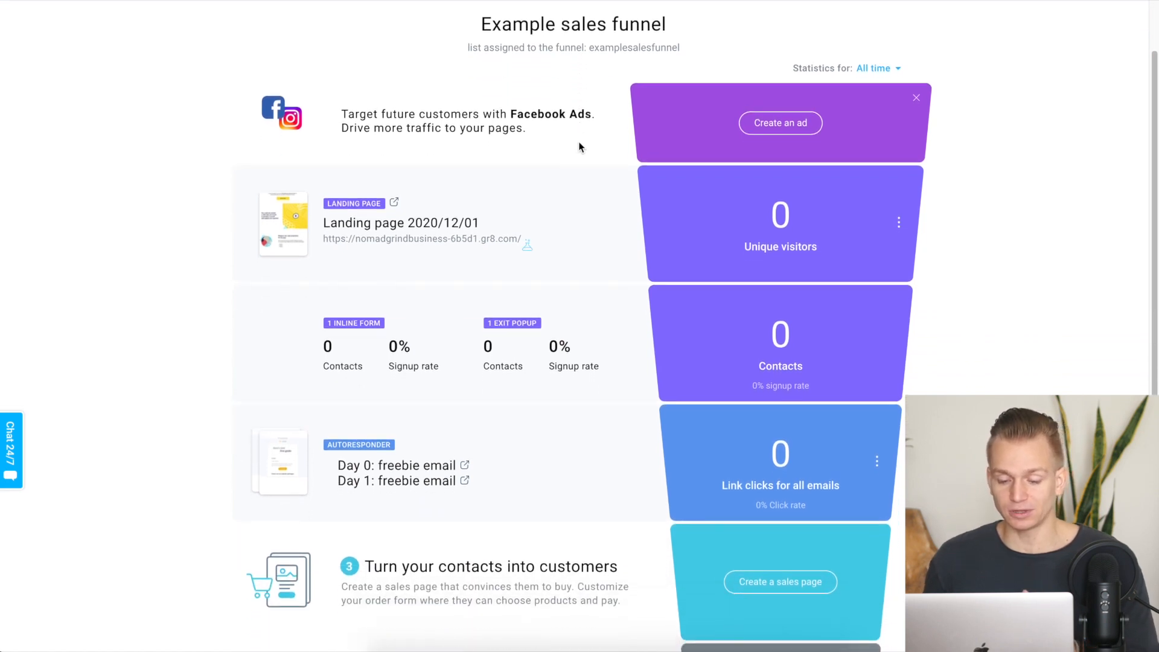
{"action": "scroll", "coordinate": [985, 160], "scroll_direction": "down", "scroll_amount": 3}
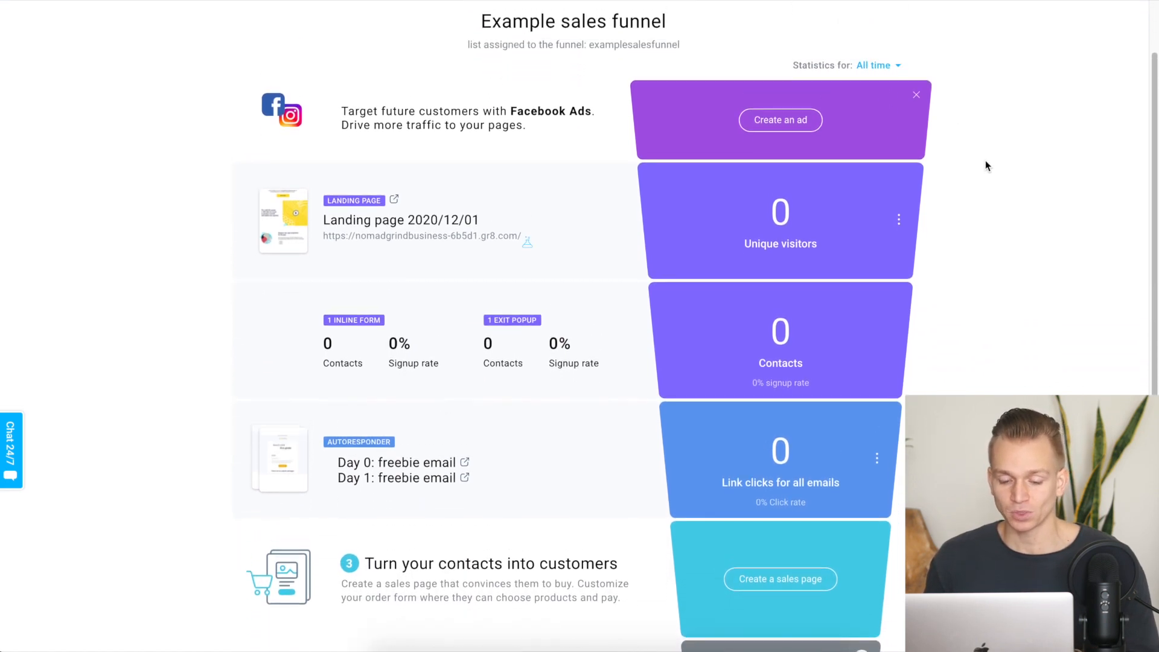
{"action": "scroll", "coordinate": [985, 161], "scroll_direction": "down", "scroll_amount": 1}
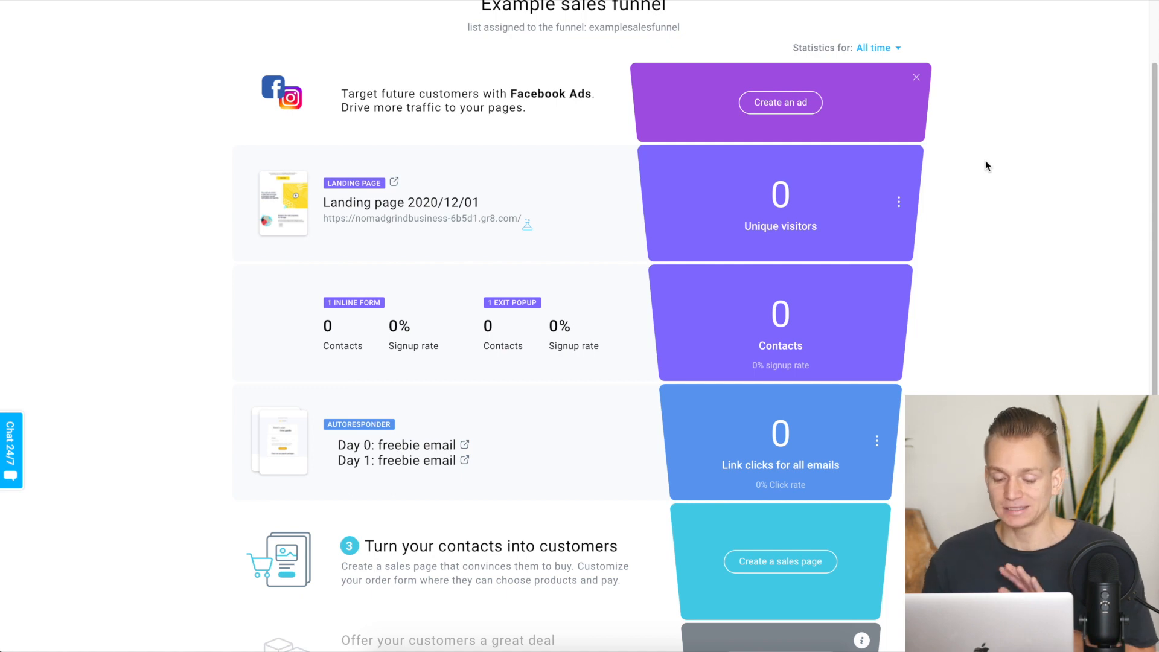
{"action": "scroll", "coordinate": [985, 164], "scroll_direction": "down", "scroll_amount": 2}
{"action": "scroll", "coordinate": [984, 161], "scroll_direction": "down", "scroll_amount": 10}
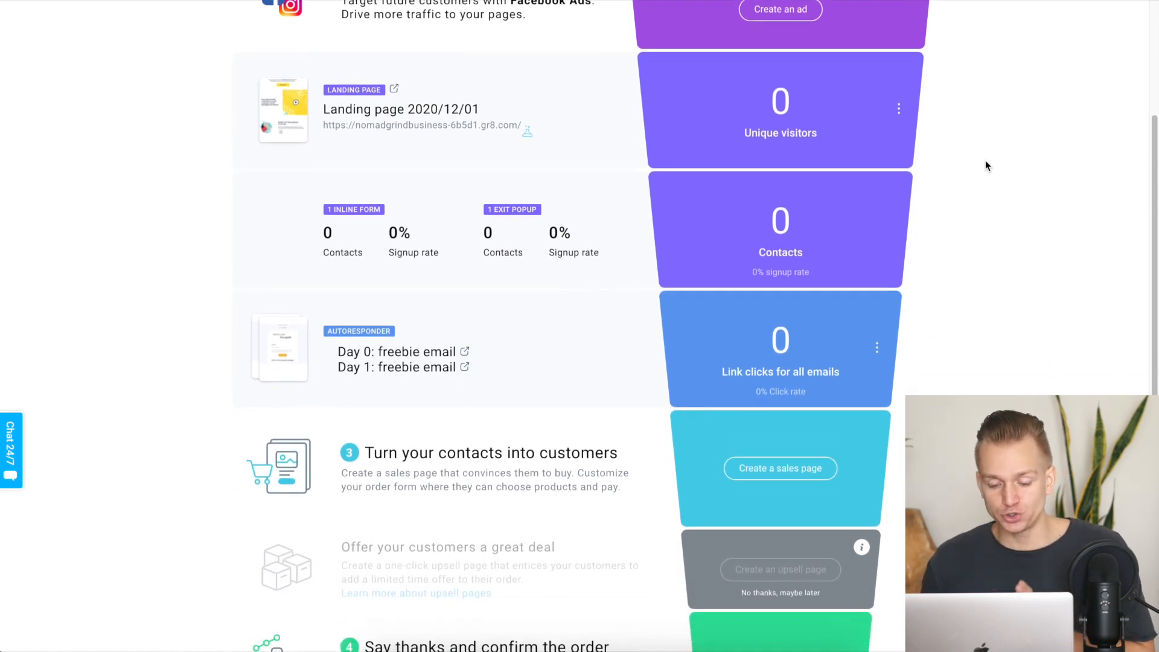
{"action": "scroll", "coordinate": [985, 161], "scroll_direction": "up", "scroll_amount": 15}
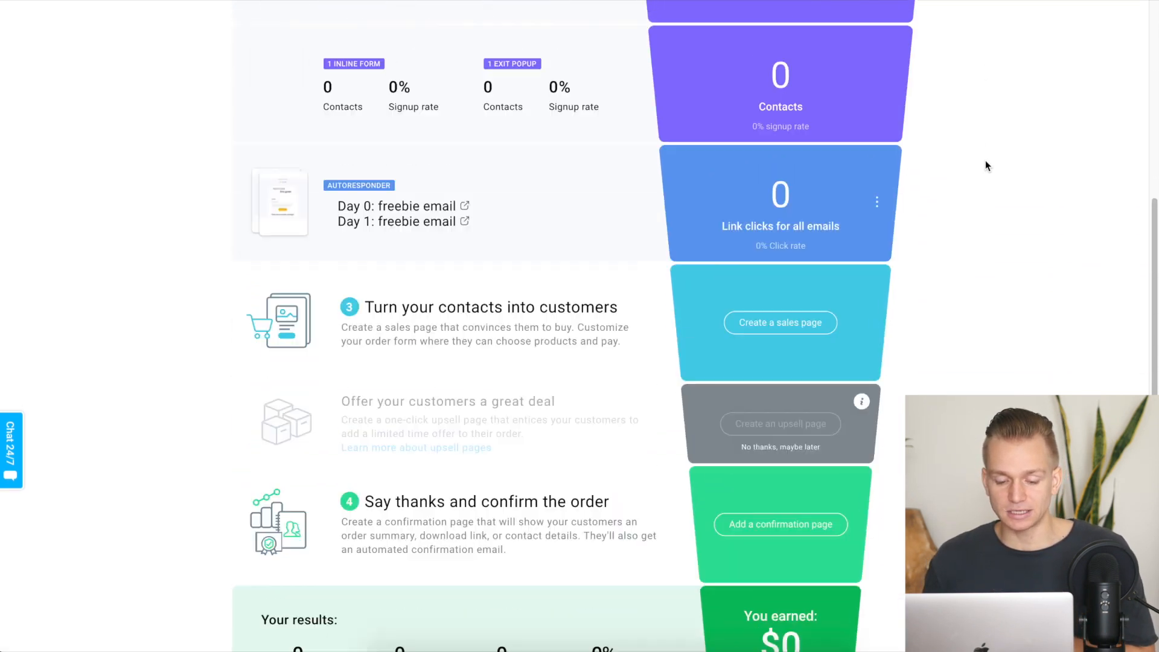
{"action": "scroll", "coordinate": [985, 161], "scroll_direction": "down", "scroll_amount": 9}
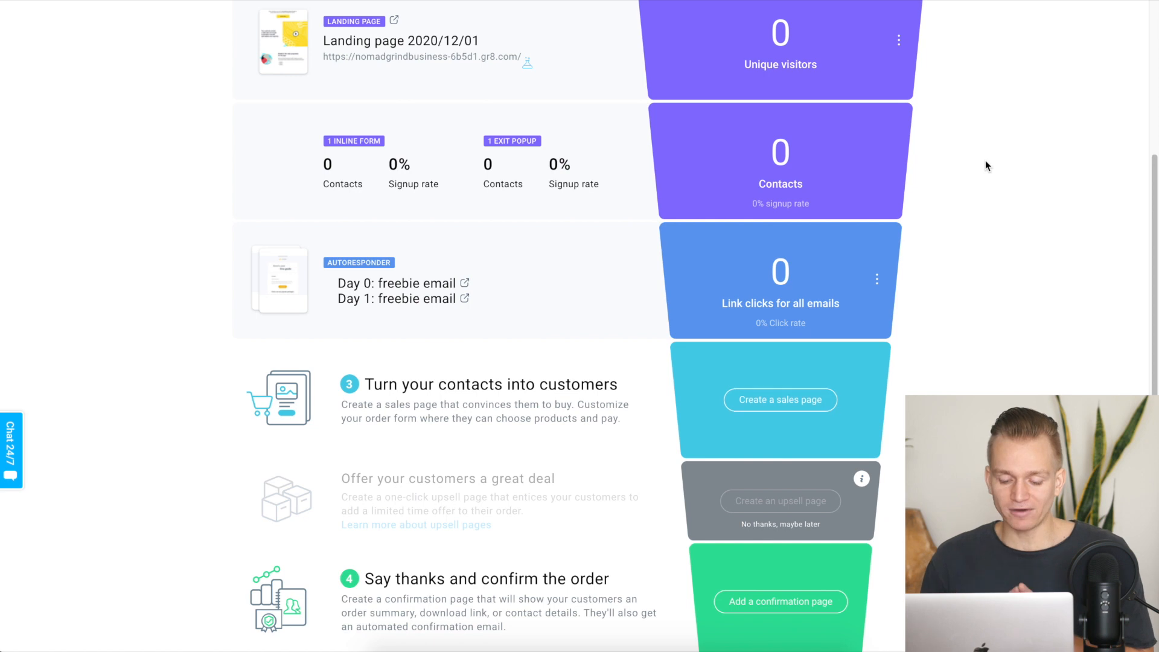
Look over the stages of the Example sales funnel again, from the Facebook ad stage to the upsell page.
{"action": "scroll", "coordinate": [985, 160], "scroll_direction": "up", "scroll_amount": 5}
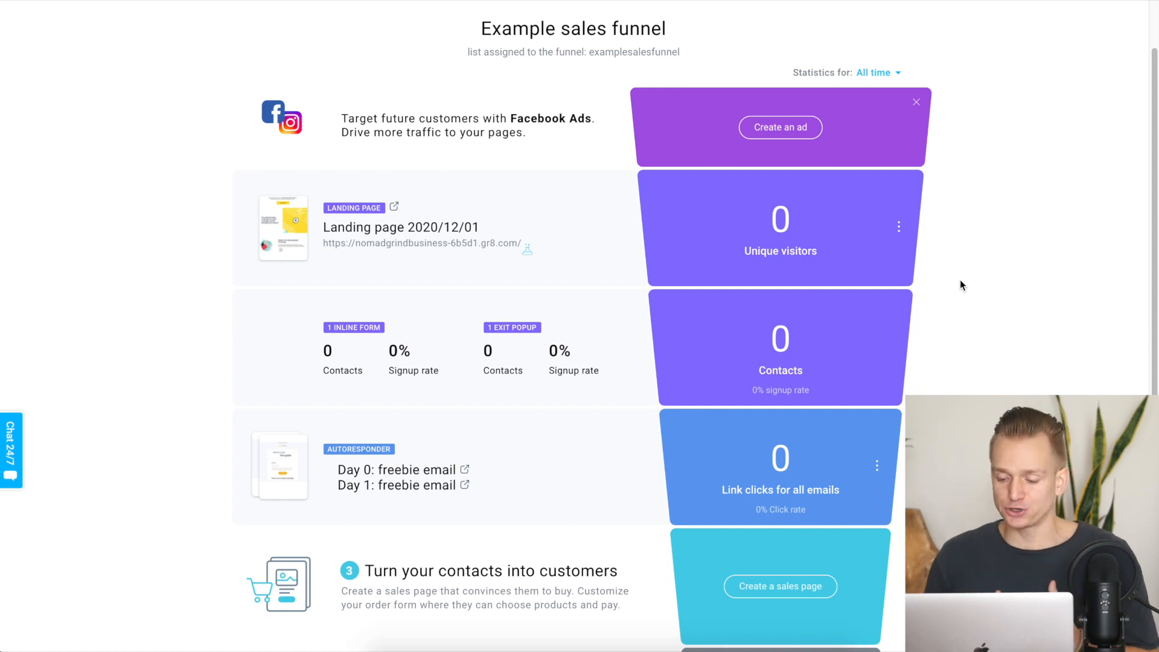
{"action": "scroll", "coordinate": [960, 282], "scroll_direction": "down", "scroll_amount": 1}
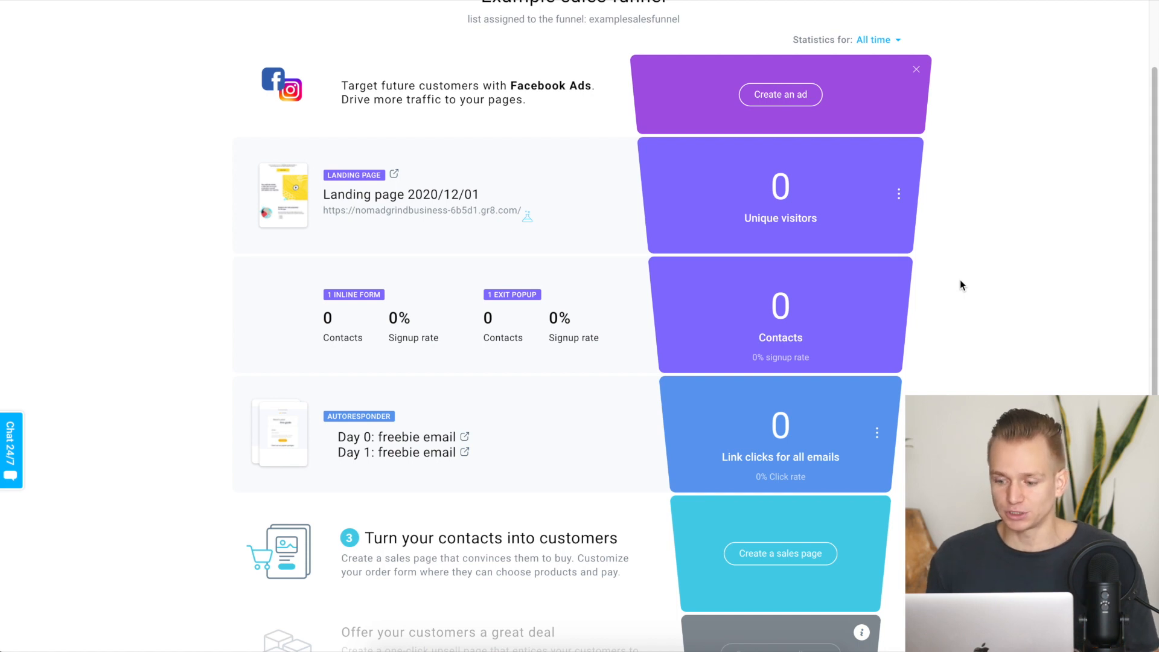
{"action": "scroll", "coordinate": [959, 281], "scroll_direction": "down", "scroll_amount": 2}
{"action": "scroll", "coordinate": [960, 284], "scroll_direction": "down", "scroll_amount": 2}
{"action": "scroll", "coordinate": [960, 283], "scroll_direction": "up", "scroll_amount": 2}
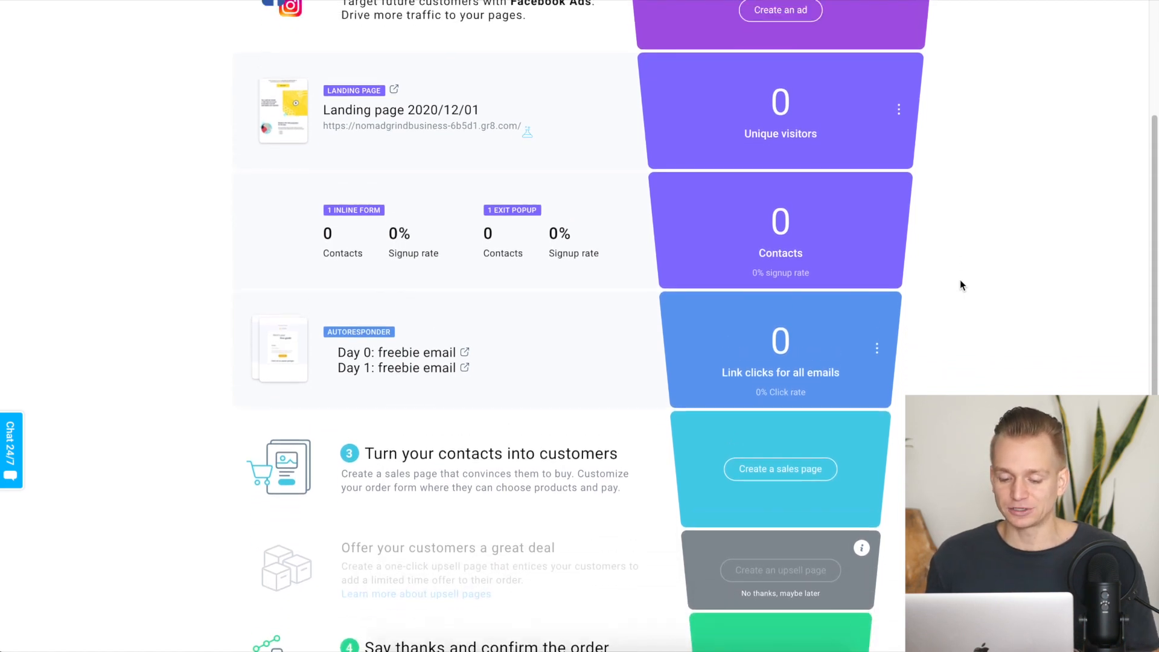
{"action": "scroll", "coordinate": [961, 283], "scroll_direction": "down", "scroll_amount": 3}
{"action": "scroll", "coordinate": [961, 283], "scroll_direction": "up", "scroll_amount": 3}
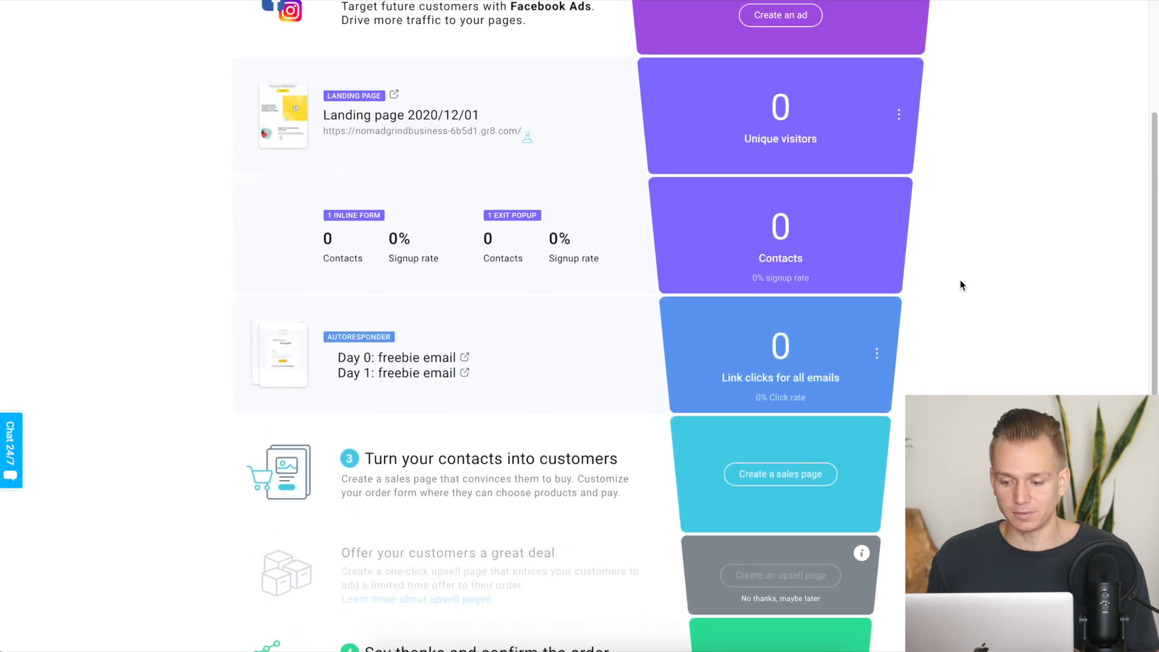
{"action": "scroll", "coordinate": [960, 285], "scroll_direction": "up", "scroll_amount": 1}
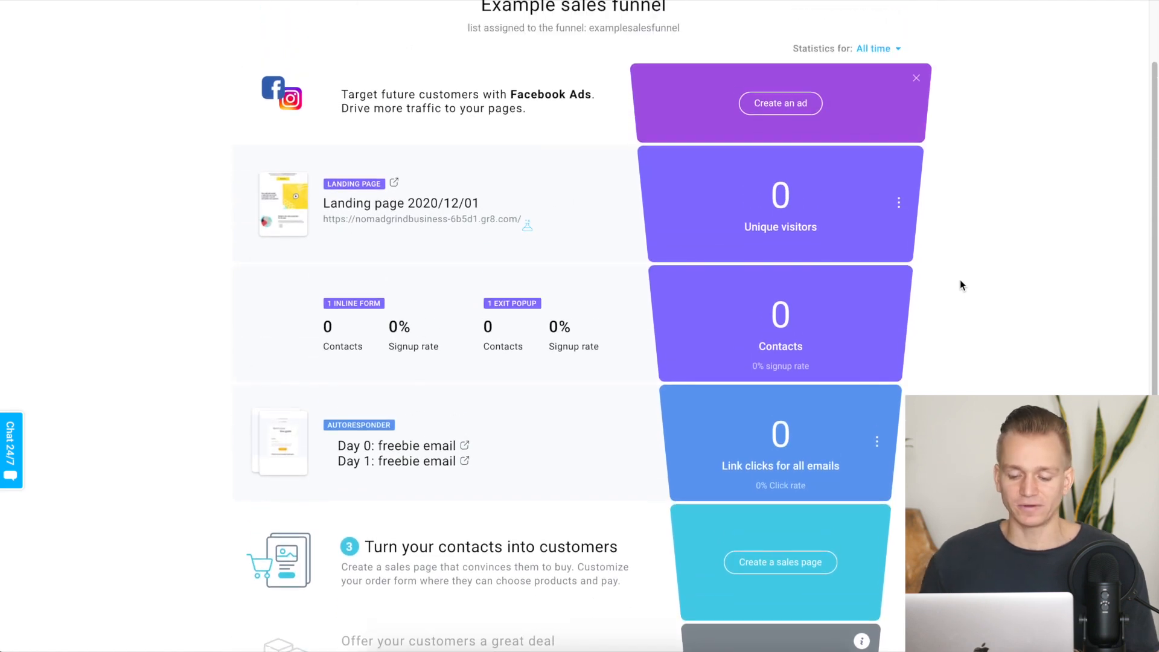
Examine the funnel's Facebook Ads, landing page, and inline form and exit popup stages up close.
{"action": "scroll", "coordinate": [960, 284], "scroll_direction": "up", "scroll_amount": 1}
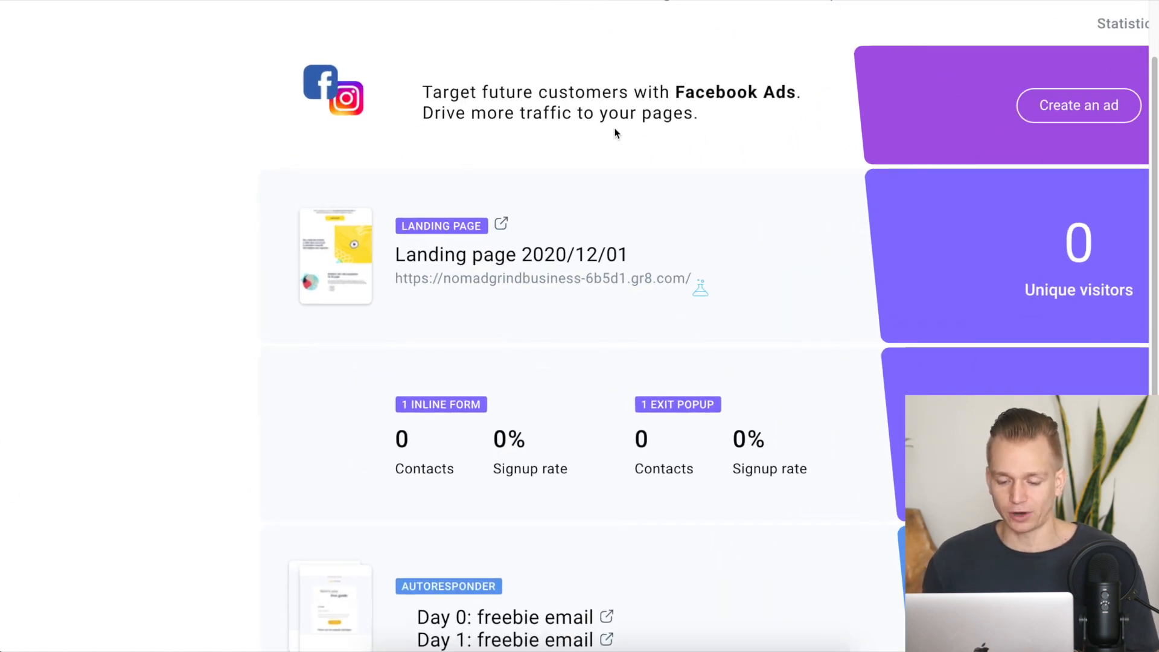
{"action": "scroll", "coordinate": [616, 133], "scroll_direction": "right", "scroll_amount": 3}
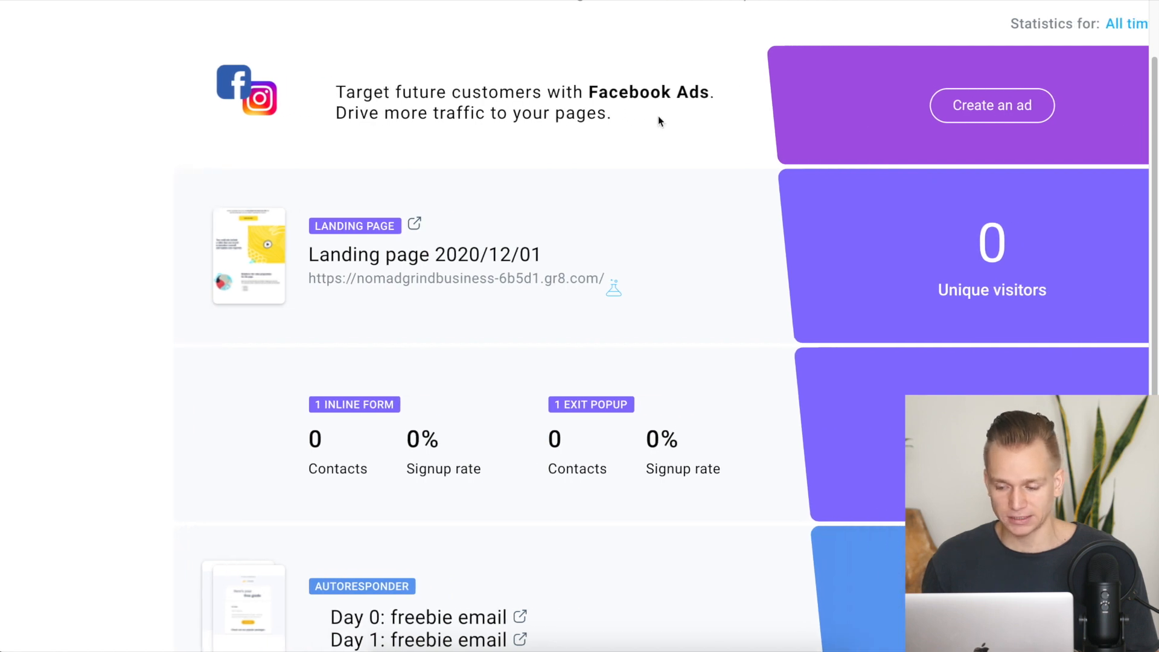
{"action": "scroll", "coordinate": [658, 121], "scroll_direction": "down", "scroll_amount": 1}
{"action": "scroll", "coordinate": [687, 142], "scroll_direction": "down", "scroll_amount": 1}
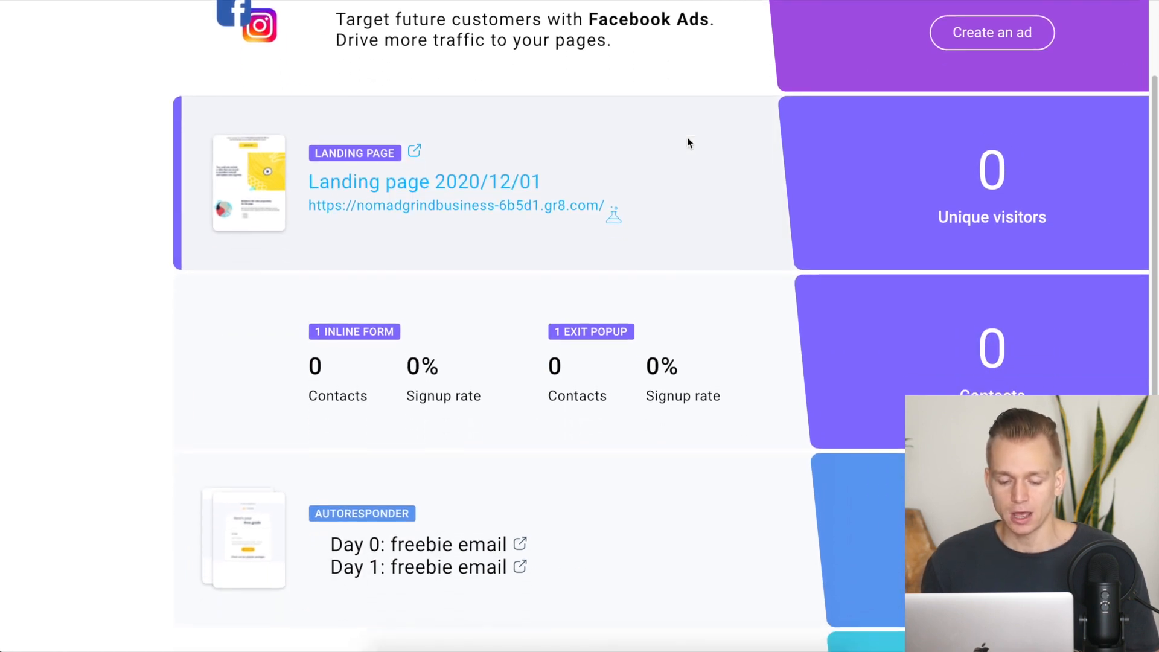
{"action": "scroll", "coordinate": [569, 218], "scroll_direction": "down", "scroll_amount": 4}
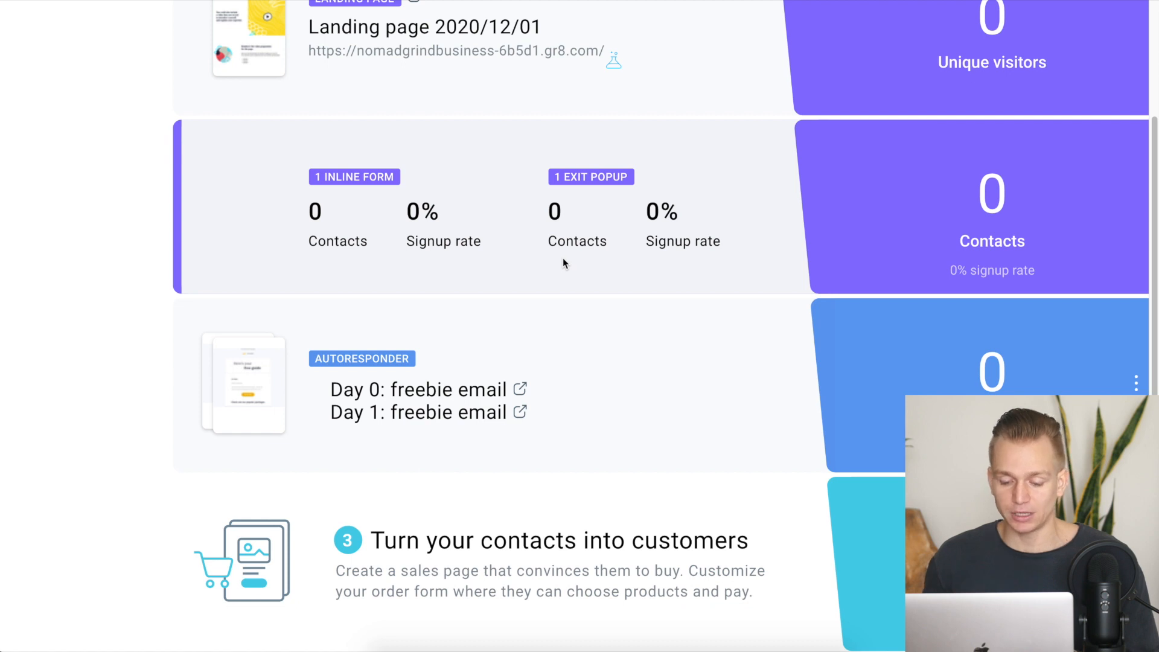
{"action": "key", "text": "super+minus"}
{"action": "scroll", "coordinate": [679, 283], "scroll_direction": "down", "scroll_amount": 1}
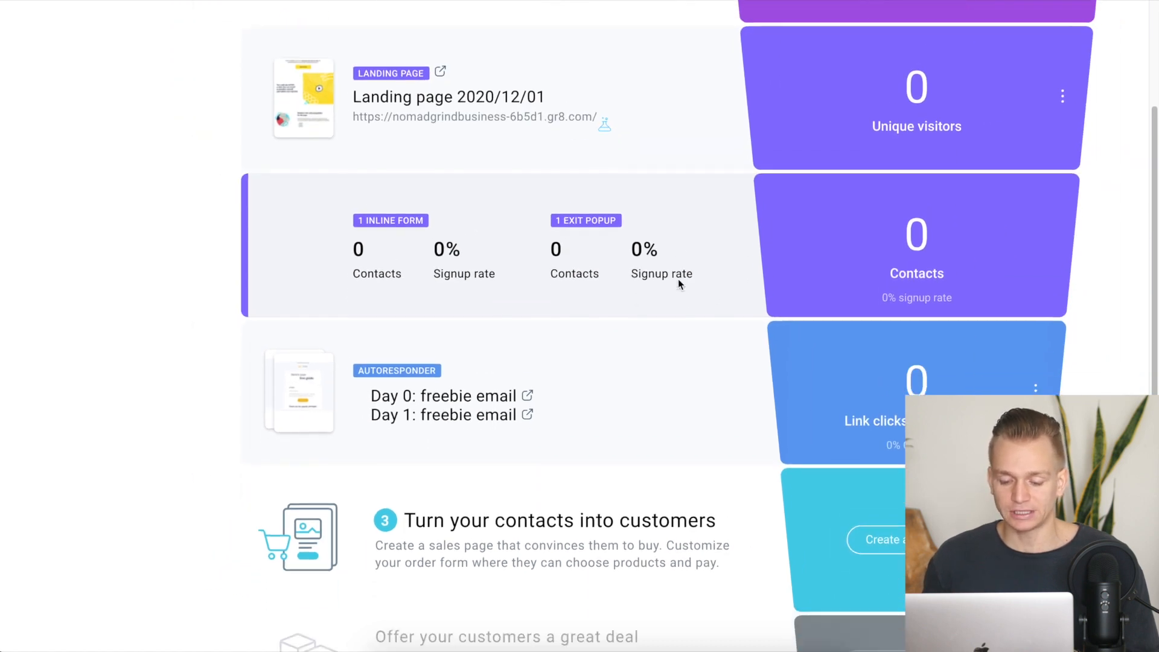
Examine the funnel's autoresponder, sales page, upsell and confirmation page stages, ending at the results and earnings summary.
{"action": "scroll", "coordinate": [689, 243], "scroll_direction": "down", "scroll_amount": 3}
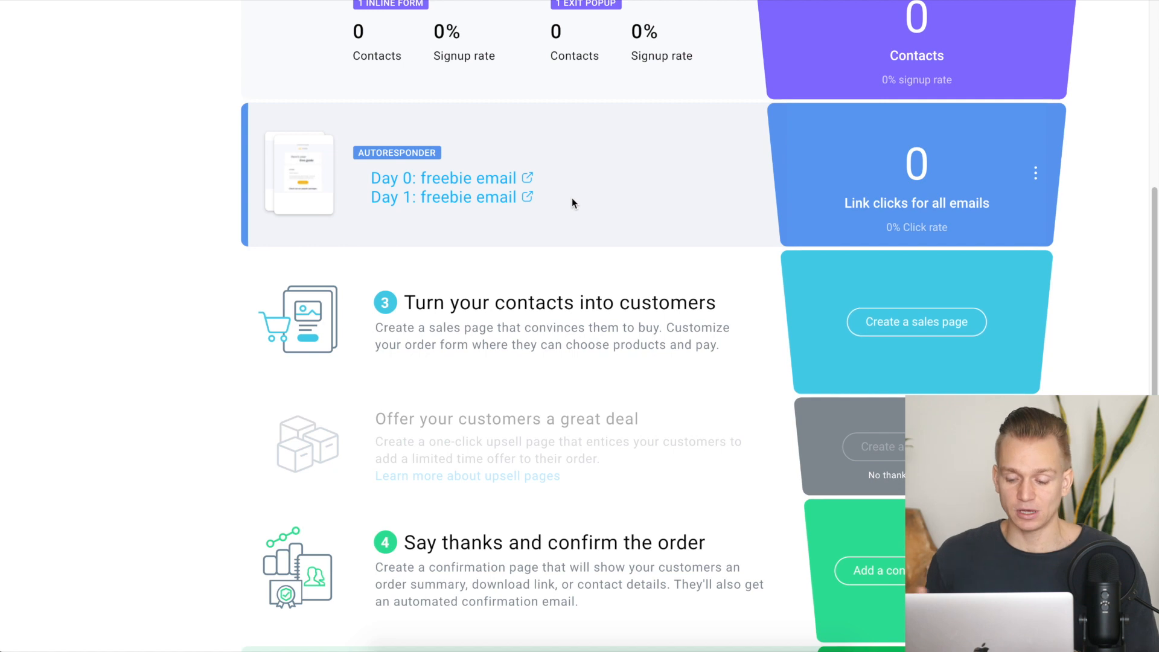
{"action": "scroll", "coordinate": [572, 202], "scroll_direction": "down", "scroll_amount": 3}
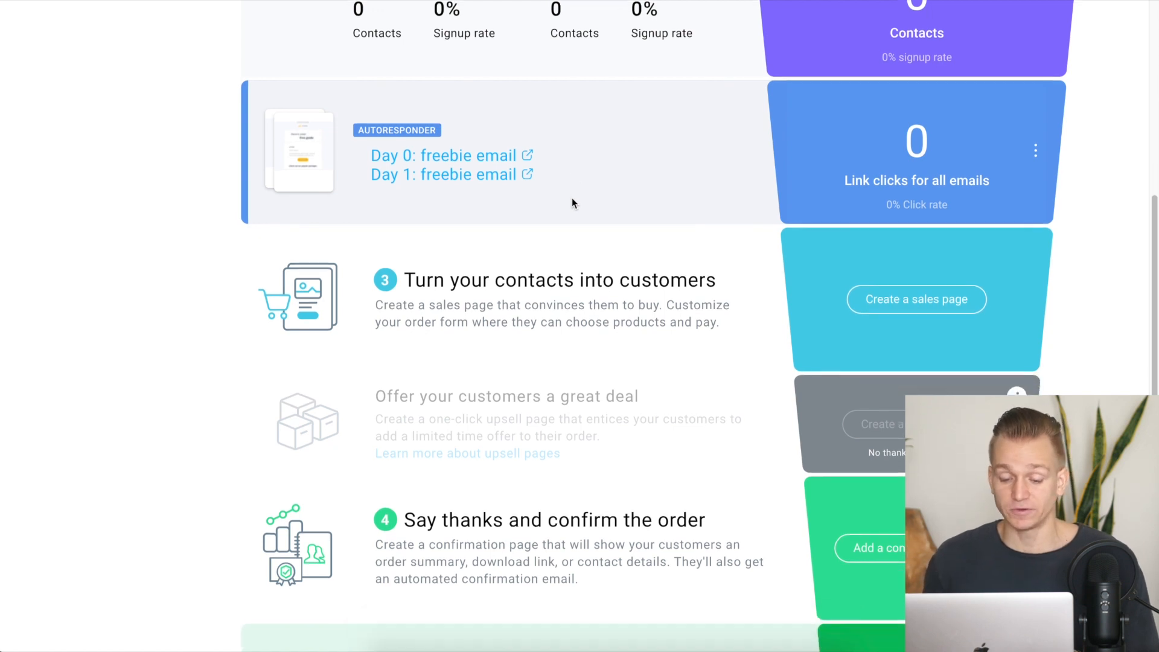
{"action": "scroll", "coordinate": [573, 203], "scroll_direction": "right", "scroll_amount": 2}
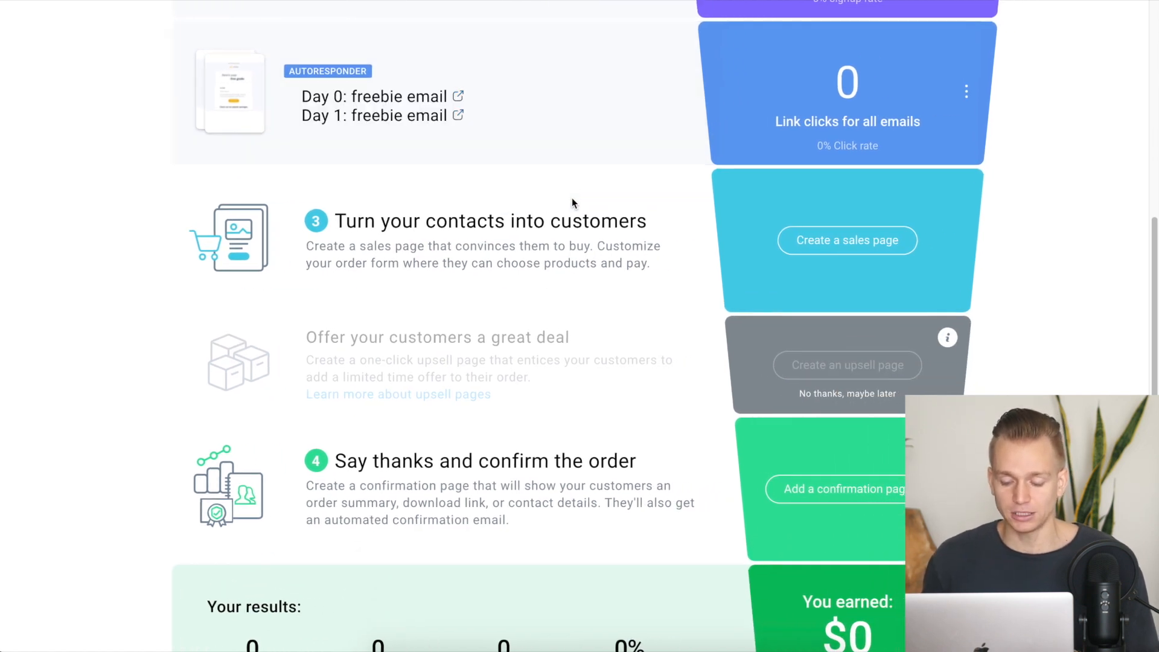
{"action": "scroll", "coordinate": [572, 201], "scroll_direction": "down", "scroll_amount": 2}
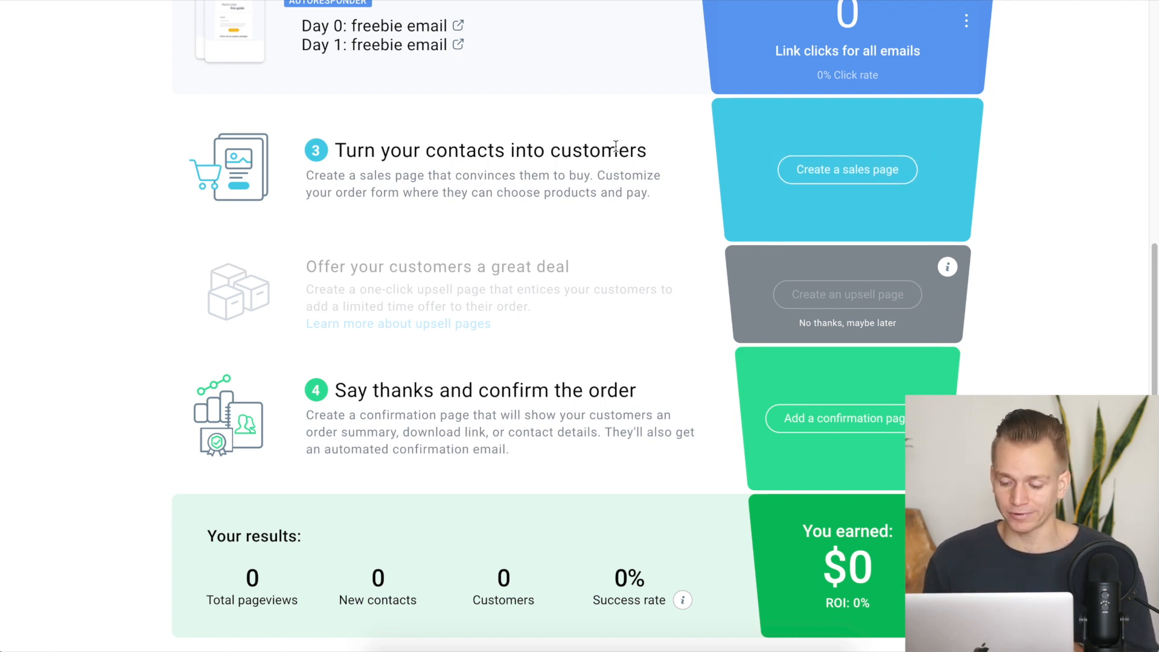
{"action": "scroll", "coordinate": [867, 245], "scroll_direction": "down", "scroll_amount": 2}
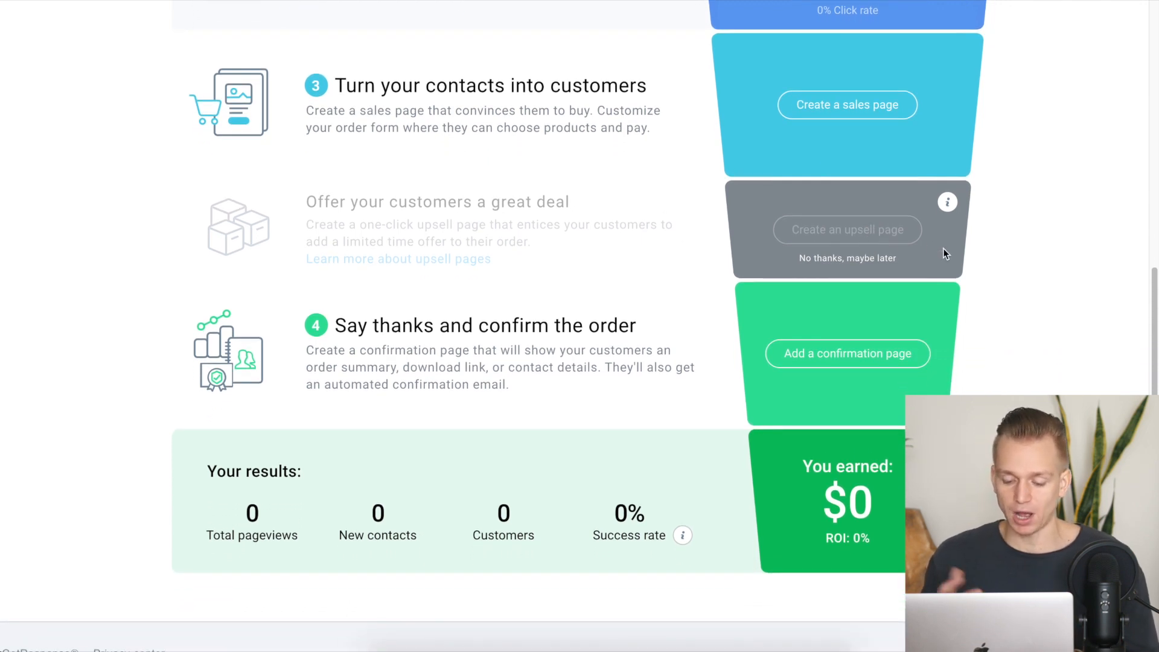
{"action": "scroll", "coordinate": [944, 253], "scroll_direction": "down", "scroll_amount": 1}
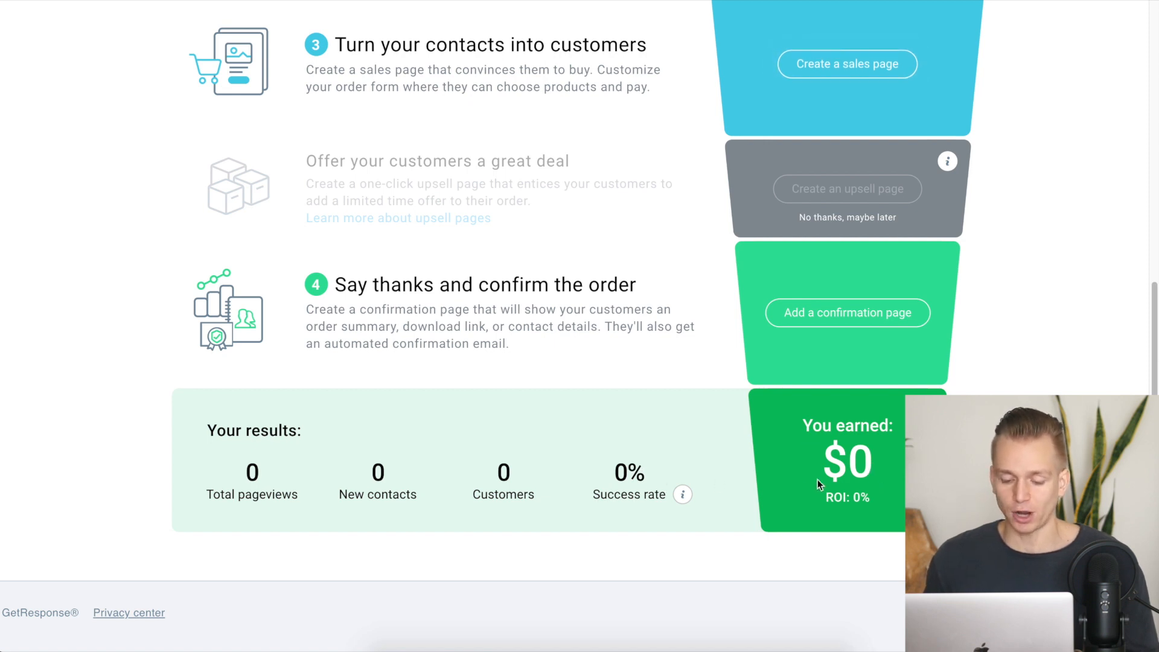
{"action": "scroll", "coordinate": [990, 366], "scroll_direction": "down", "scroll_amount": 3}
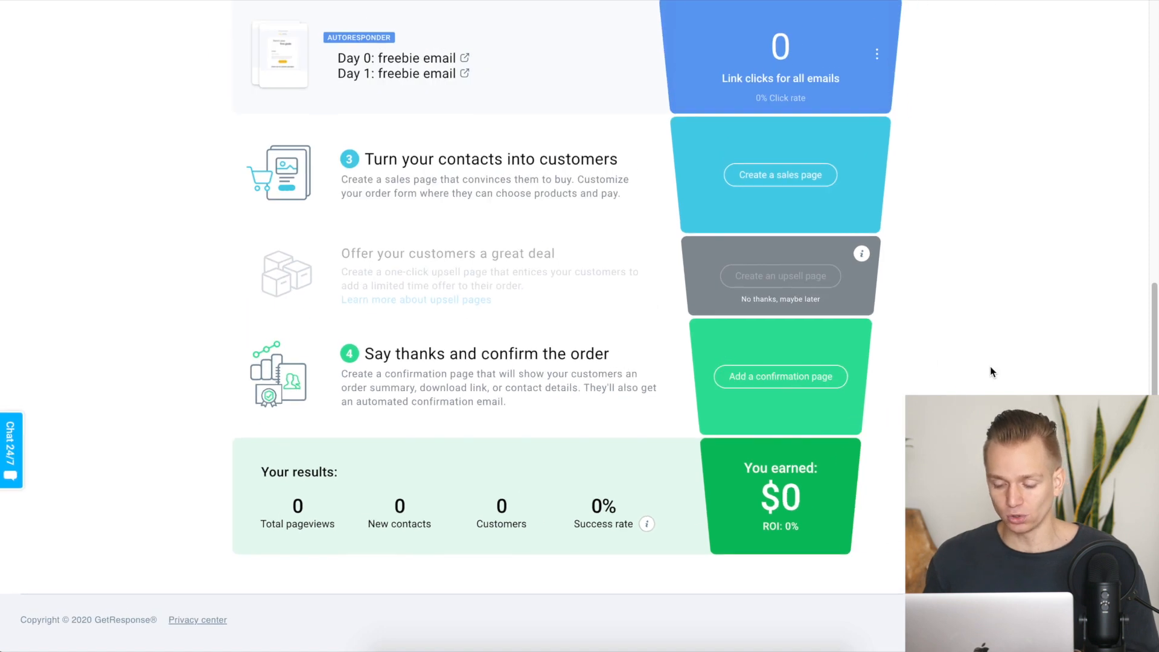
Review the complete Example sales funnel from its Facebook ad stage down to the results summary and back.
{"action": "scroll", "coordinate": [990, 366], "scroll_direction": "up", "scroll_amount": 1}
{"action": "scroll", "coordinate": [991, 371], "scroll_direction": "up", "scroll_amount": 5}
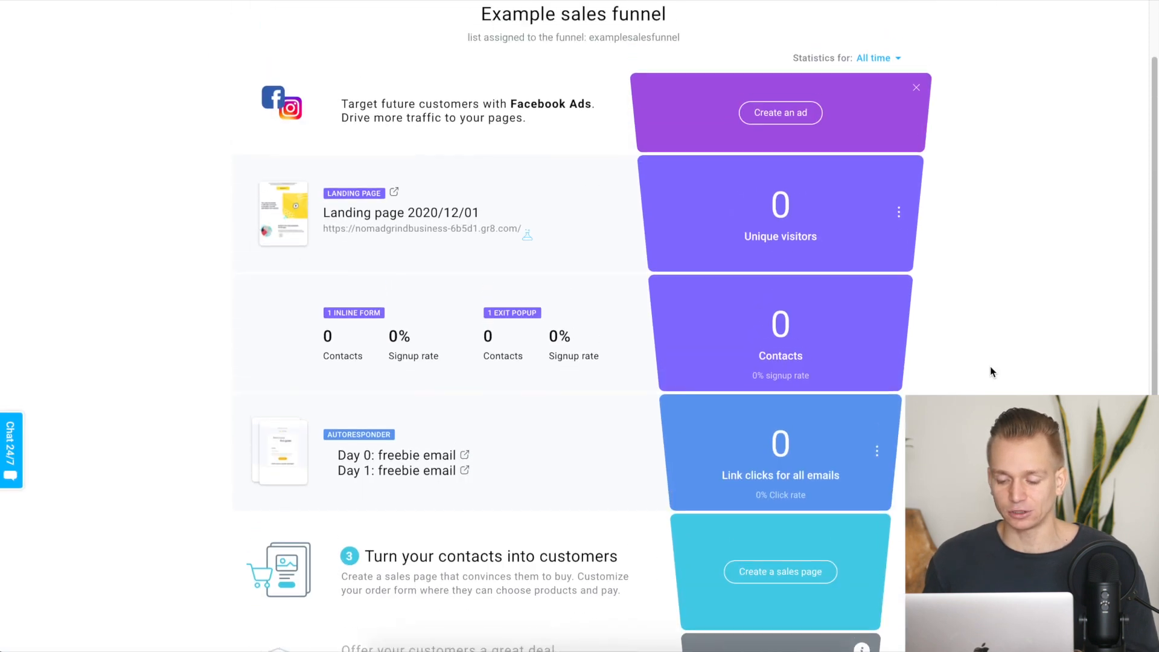
{"action": "scroll", "coordinate": [990, 371], "scroll_direction": "down", "scroll_amount": 5}
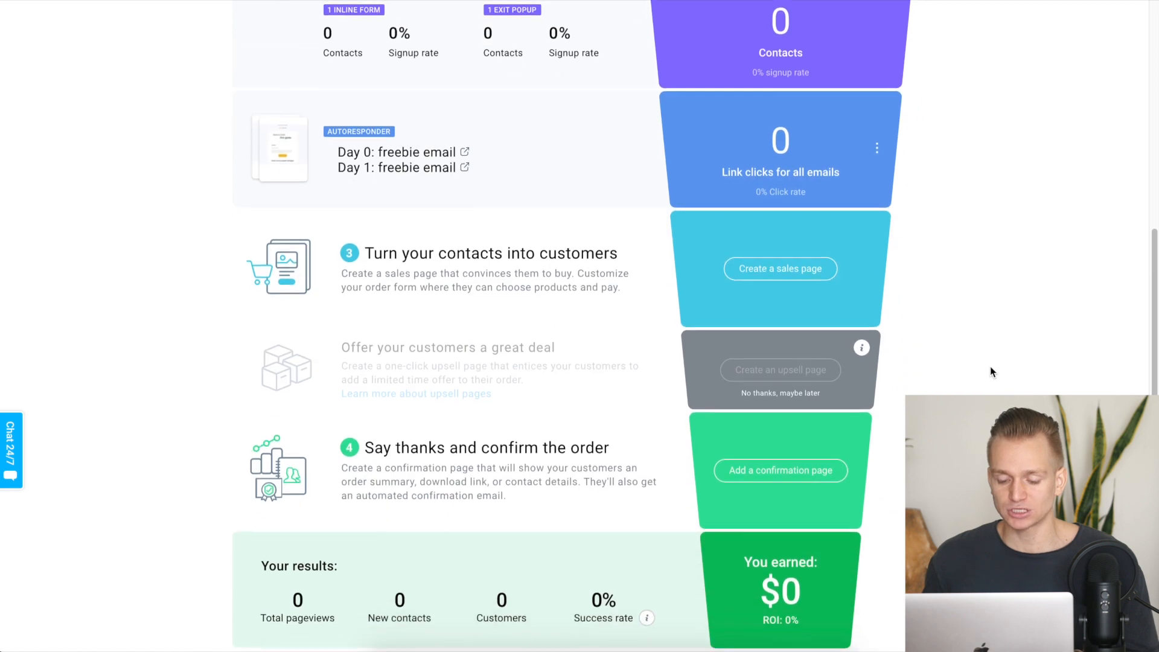
{"action": "scroll", "coordinate": [990, 371], "scroll_direction": "up", "scroll_amount": 5}
{"action": "scroll", "coordinate": [990, 367], "scroll_direction": "down", "scroll_amount": 2}
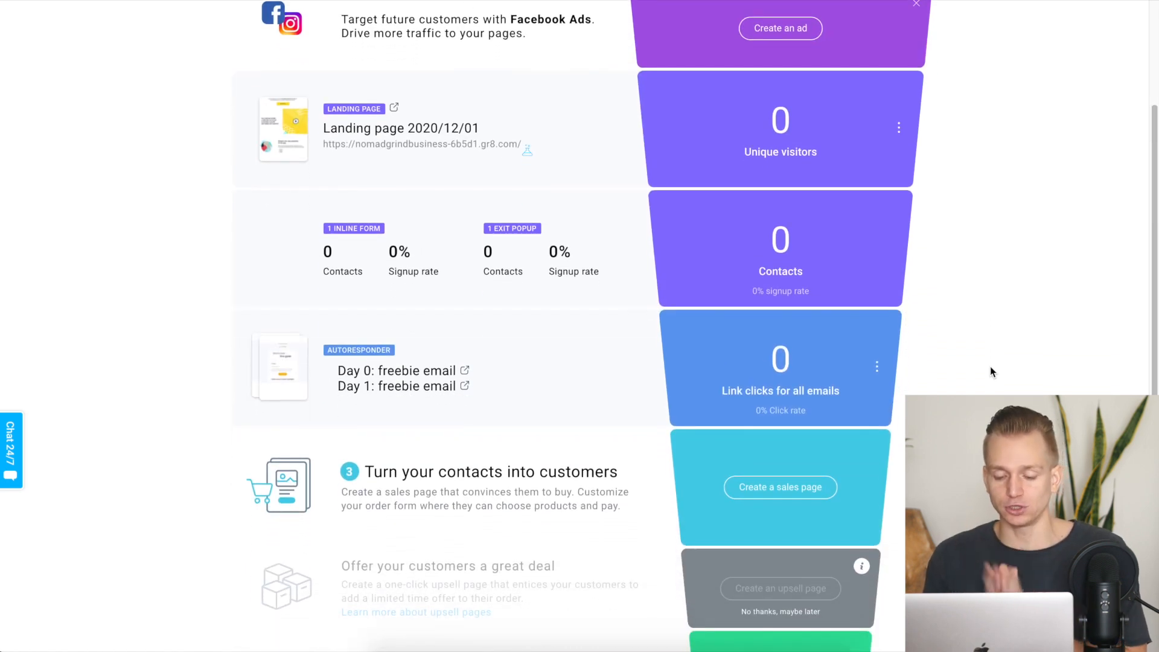
{"action": "scroll", "coordinate": [989, 366], "scroll_direction": "down", "scroll_amount": 6}
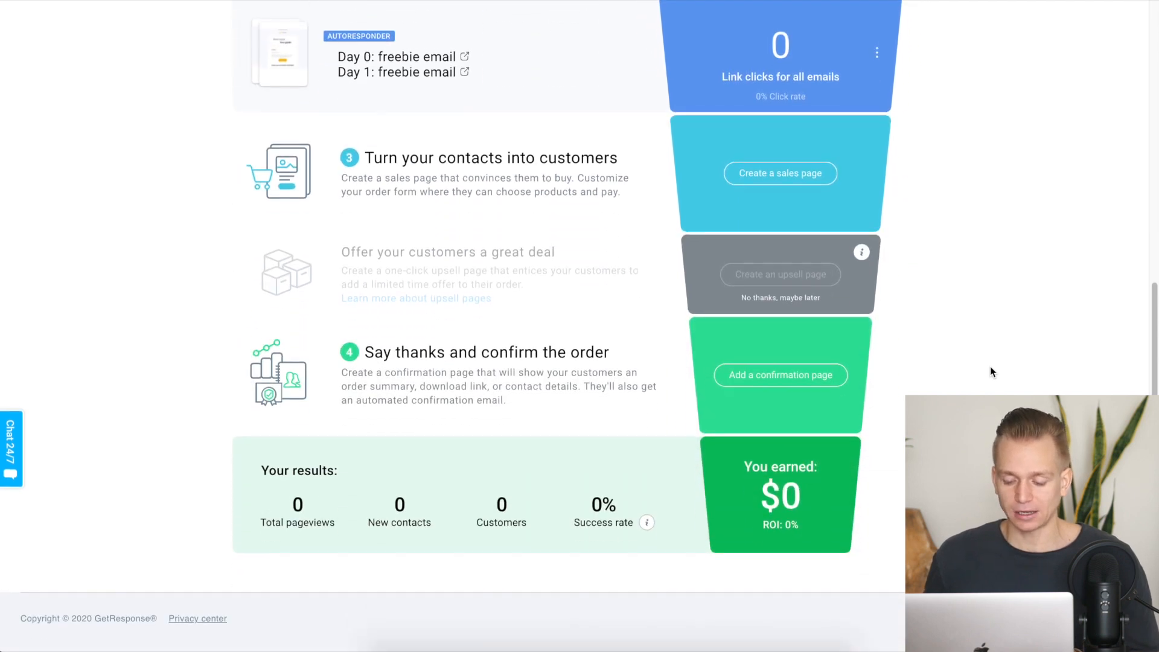
{"action": "scroll", "coordinate": [990, 366], "scroll_direction": "up", "scroll_amount": 6}
{"action": "scroll", "coordinate": [990, 366], "scroll_direction": "up", "scroll_amount": 3}
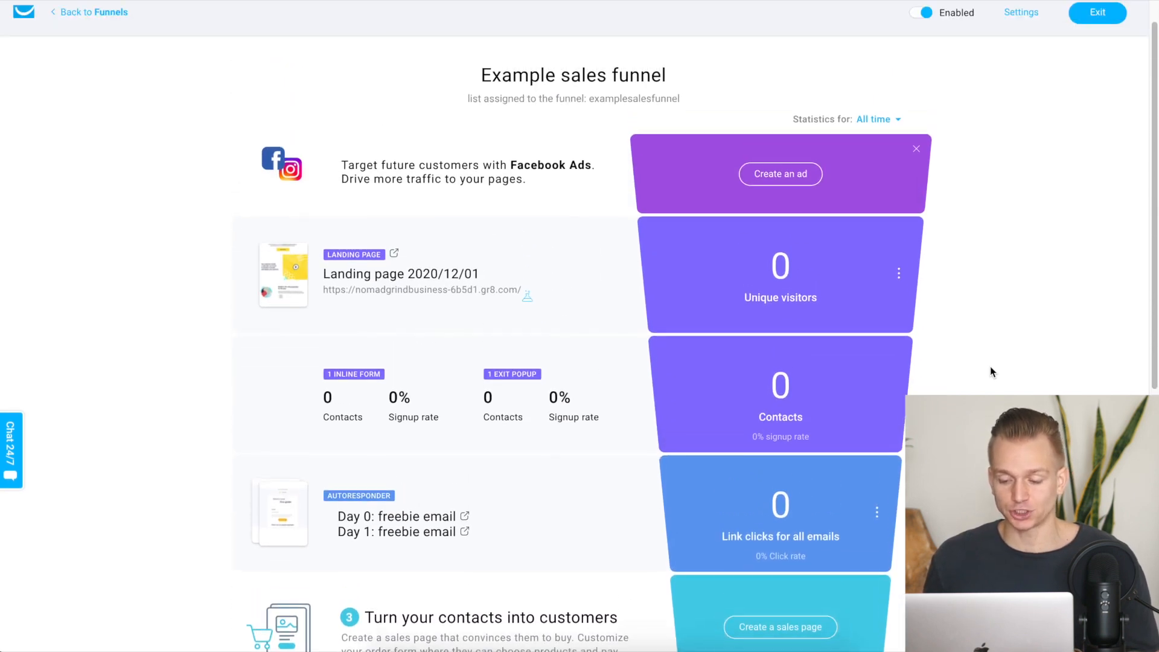
{"action": "scroll", "coordinate": [989, 365], "scroll_direction": "down", "scroll_amount": 1}
{"action": "scroll", "coordinate": [989, 366], "scroll_direction": "down", "scroll_amount": 4}
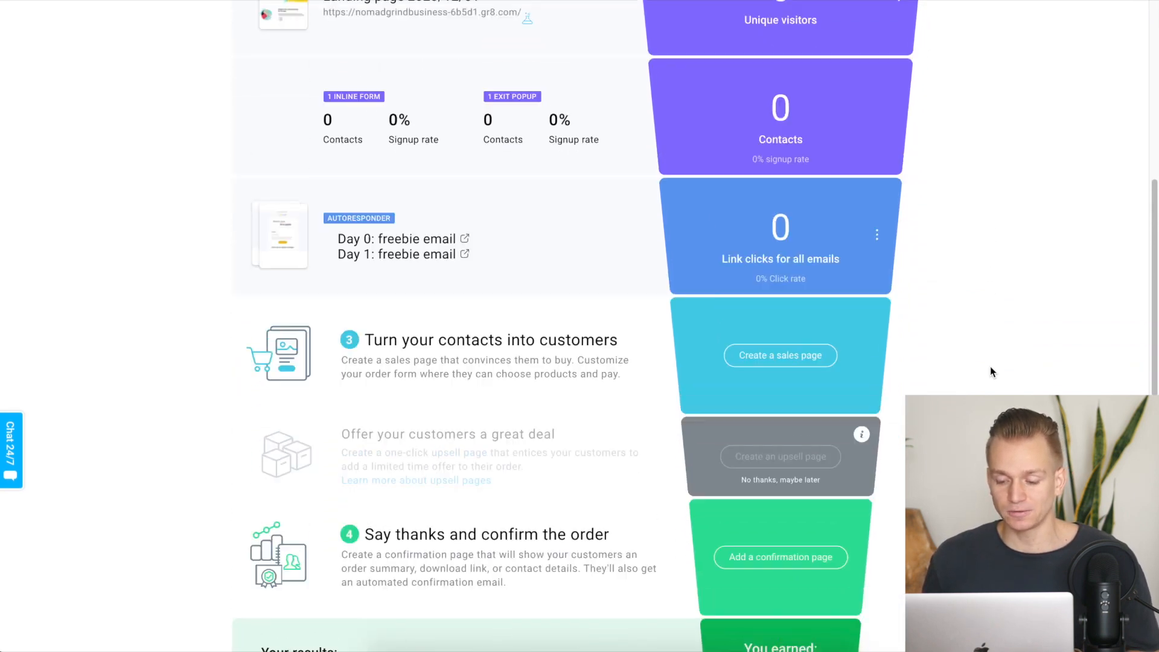
{"action": "scroll", "coordinate": [990, 366], "scroll_direction": "up", "scroll_amount": 5}
{"action": "scroll", "coordinate": [990, 365], "scroll_direction": "down", "scroll_amount": 1}
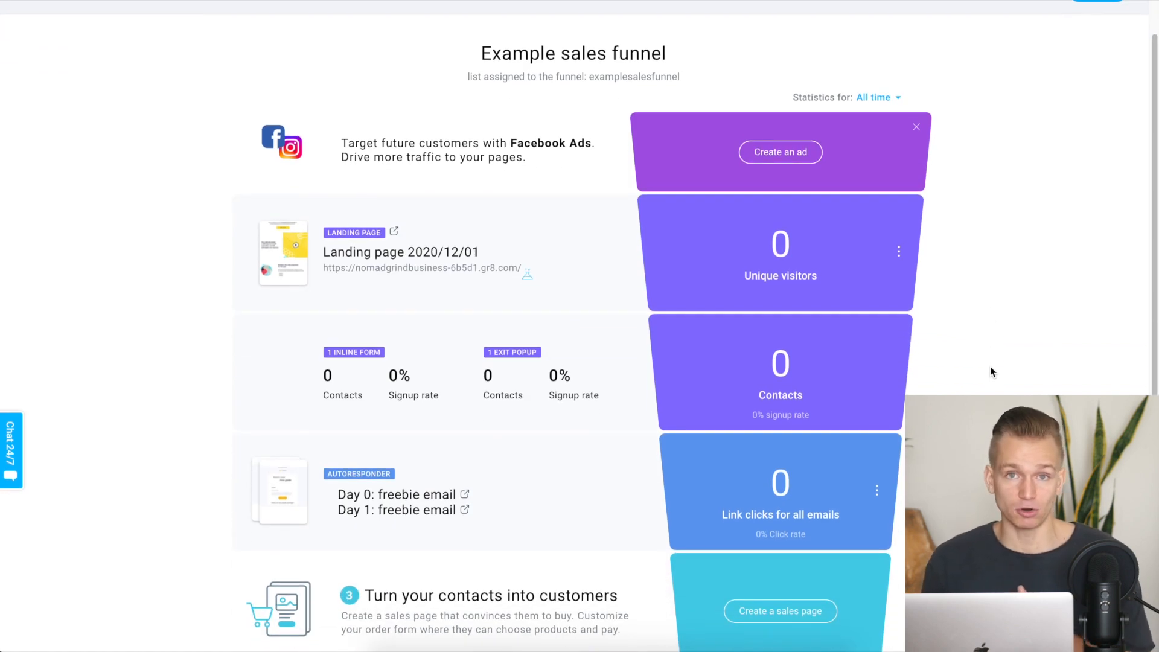
{"action": "scroll", "coordinate": [989, 366], "scroll_direction": "up", "scroll_amount": 1}
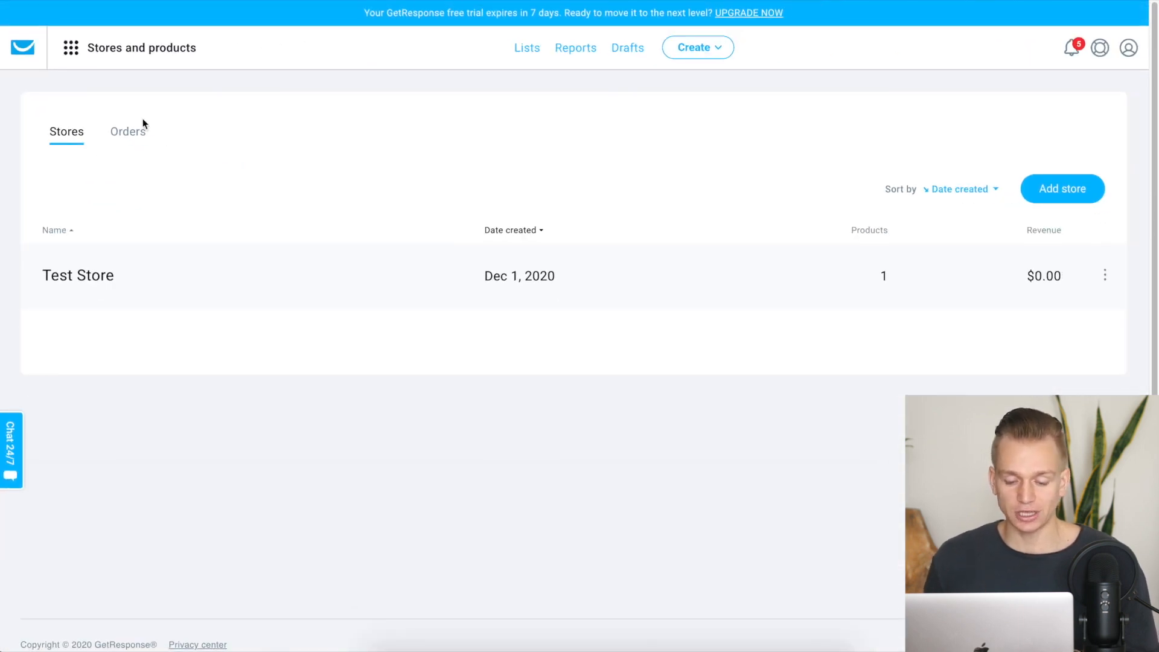
View the page options for Home in Mailchimp's website editor, then close them and the header's background settings.
{"action": "scroll", "coordinate": [149, 124], "scroll_direction": "down", "scroll_amount": 1}
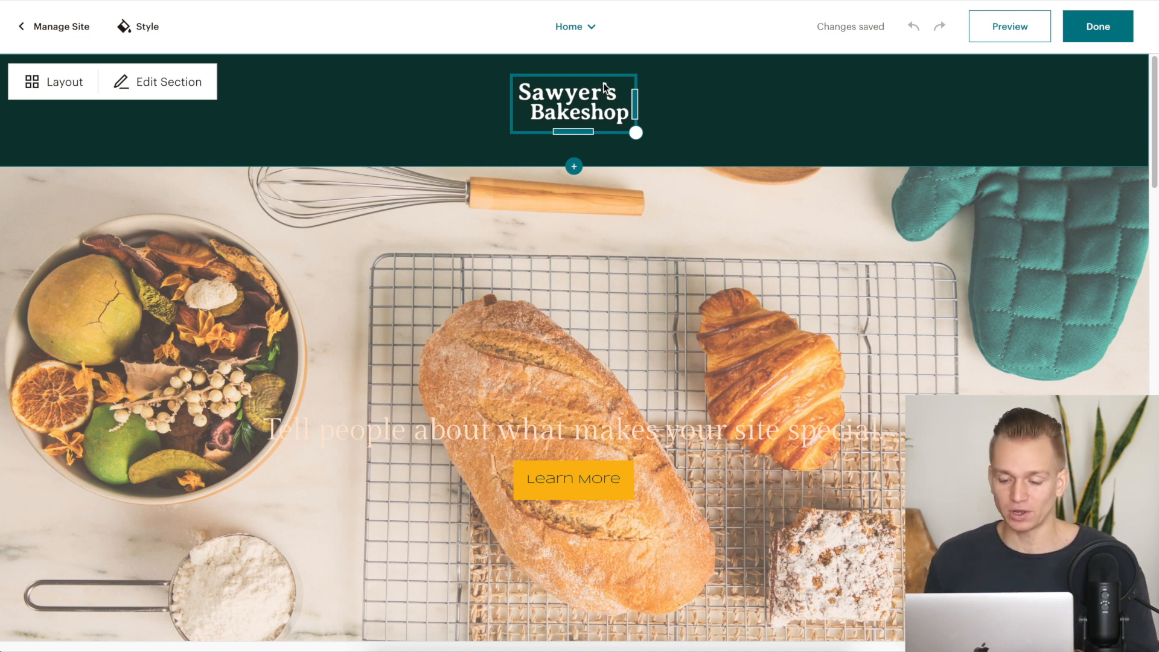
{"action": "left_click", "coordinate": [591, 24]}
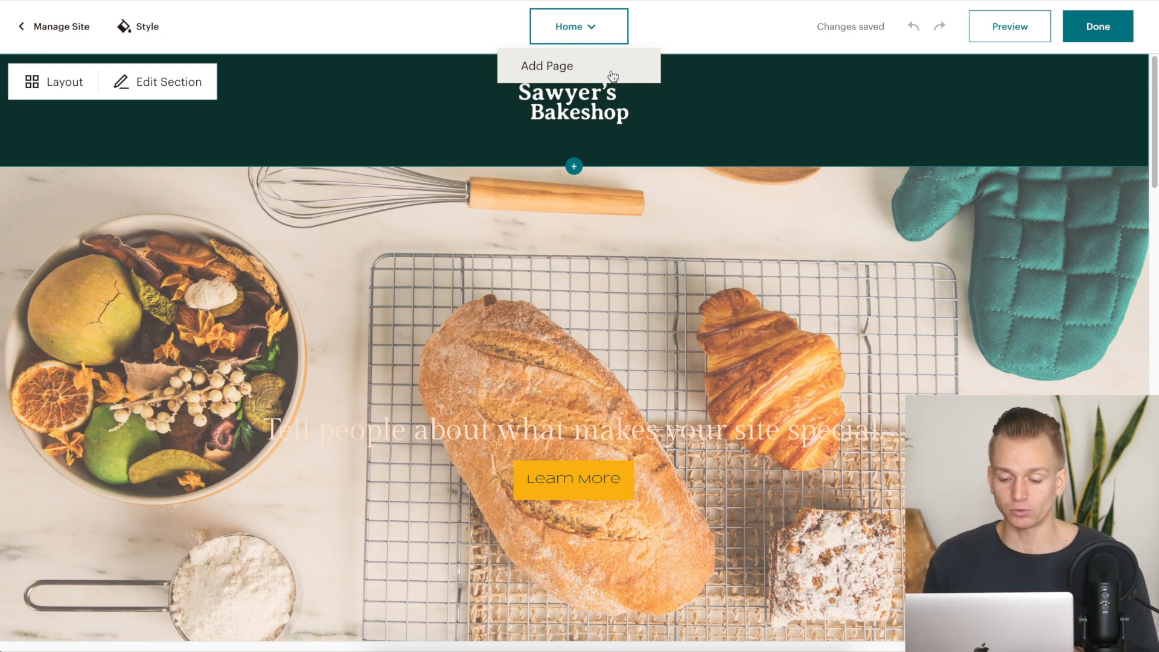
{"action": "left_click", "coordinate": [717, 155]}
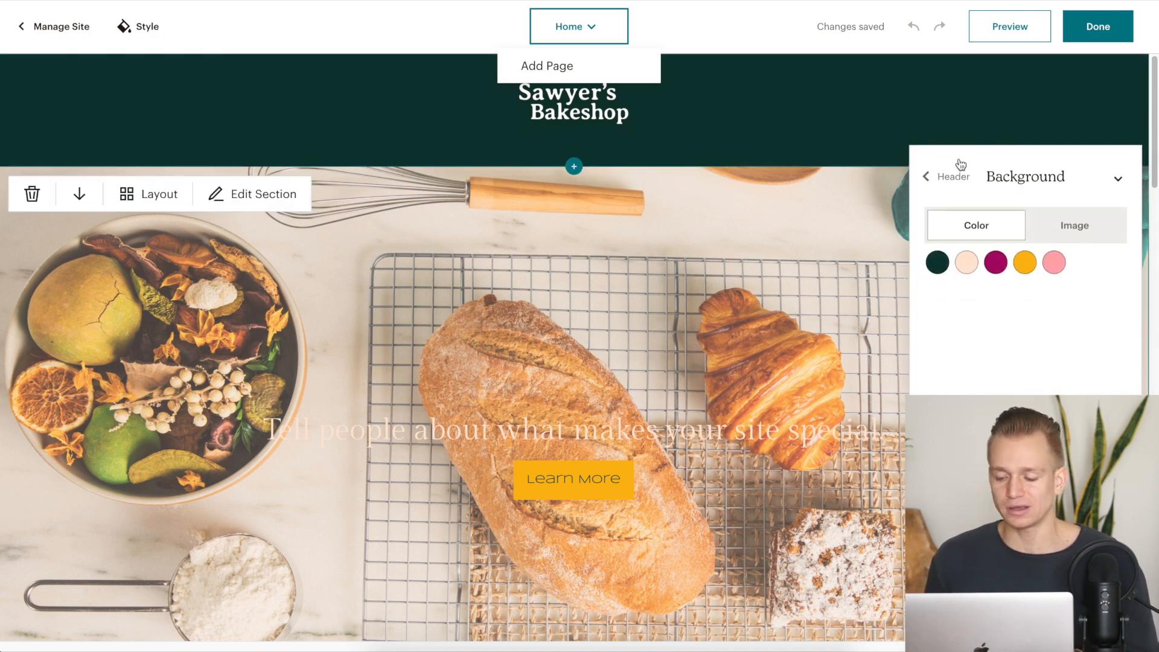
{"action": "left_click", "coordinate": [1118, 179]}
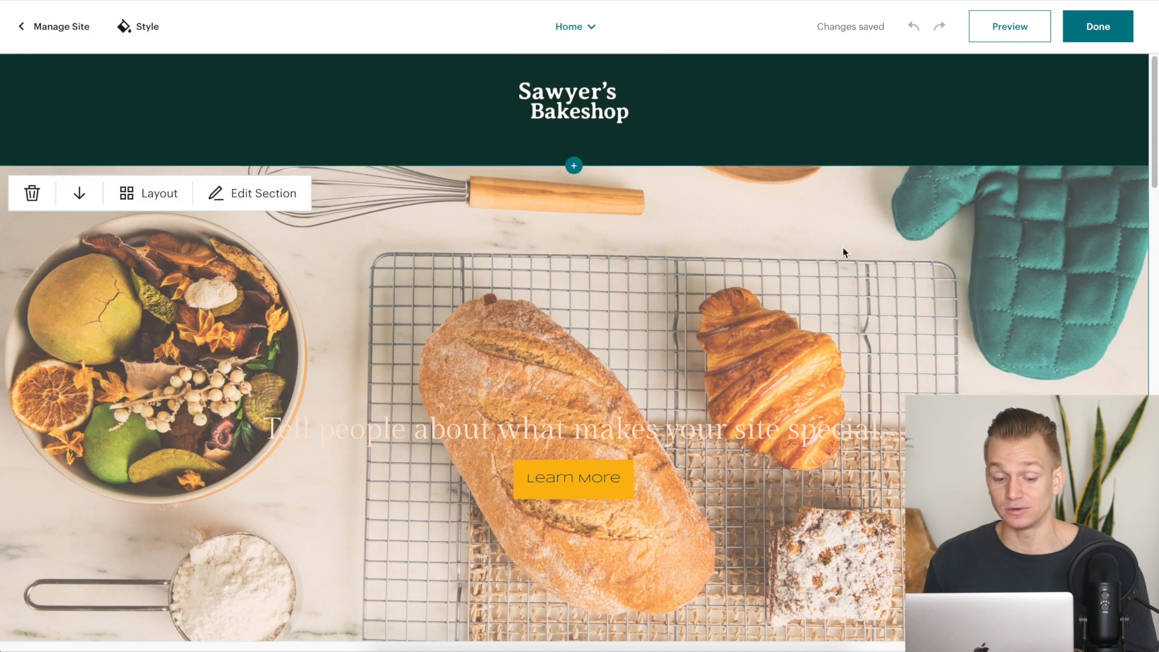
Examine the Sawyer's Bakeshop site template from its hero image through the content sections to the footer.
{"action": "scroll", "coordinate": [842, 248], "scroll_direction": "down", "scroll_amount": 8}
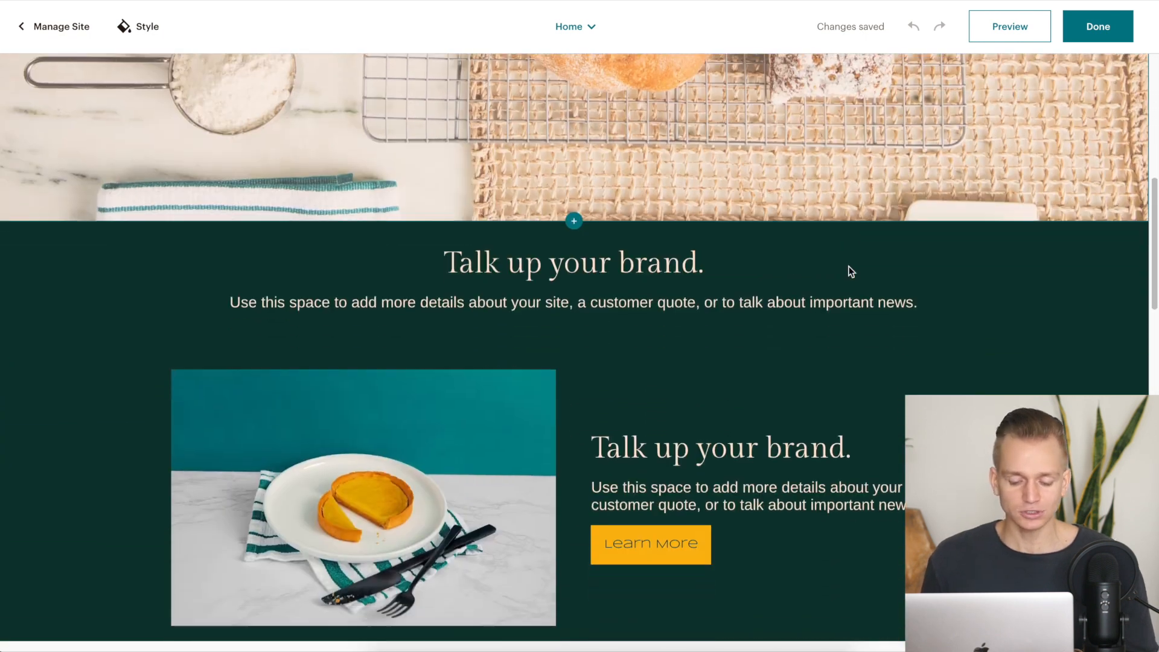
{"action": "scroll", "coordinate": [850, 271], "scroll_direction": "down", "scroll_amount": 1}
{"action": "scroll", "coordinate": [850, 271], "scroll_direction": "down", "scroll_amount": 16}
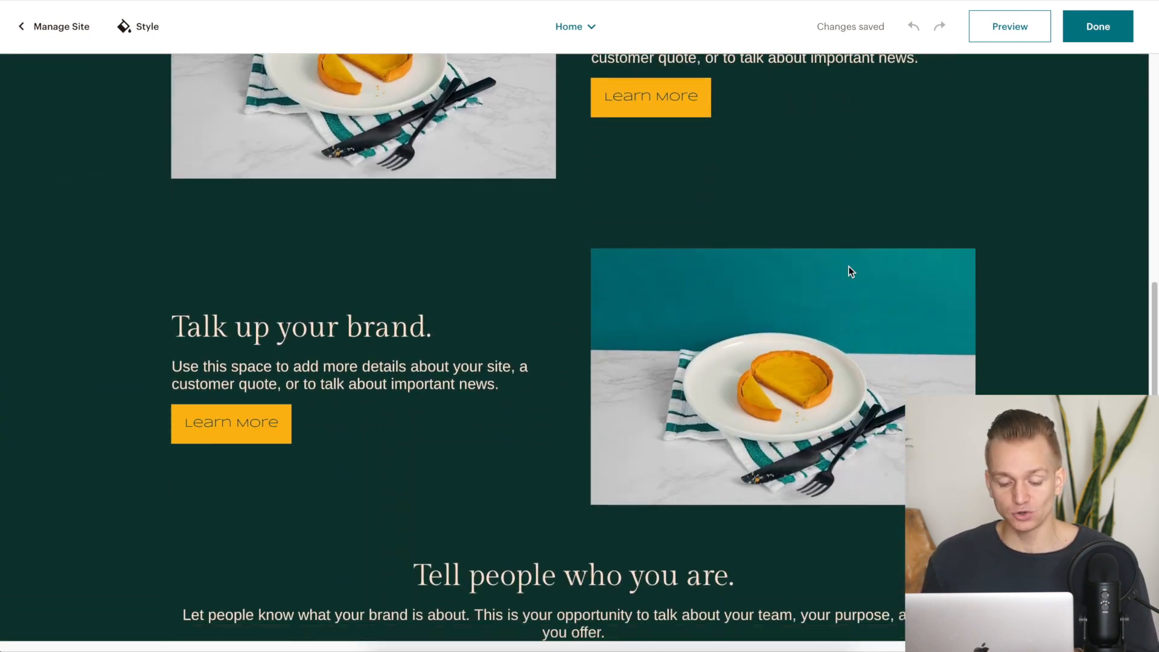
{"action": "scroll", "coordinate": [848, 266], "scroll_direction": "down", "scroll_amount": 7}
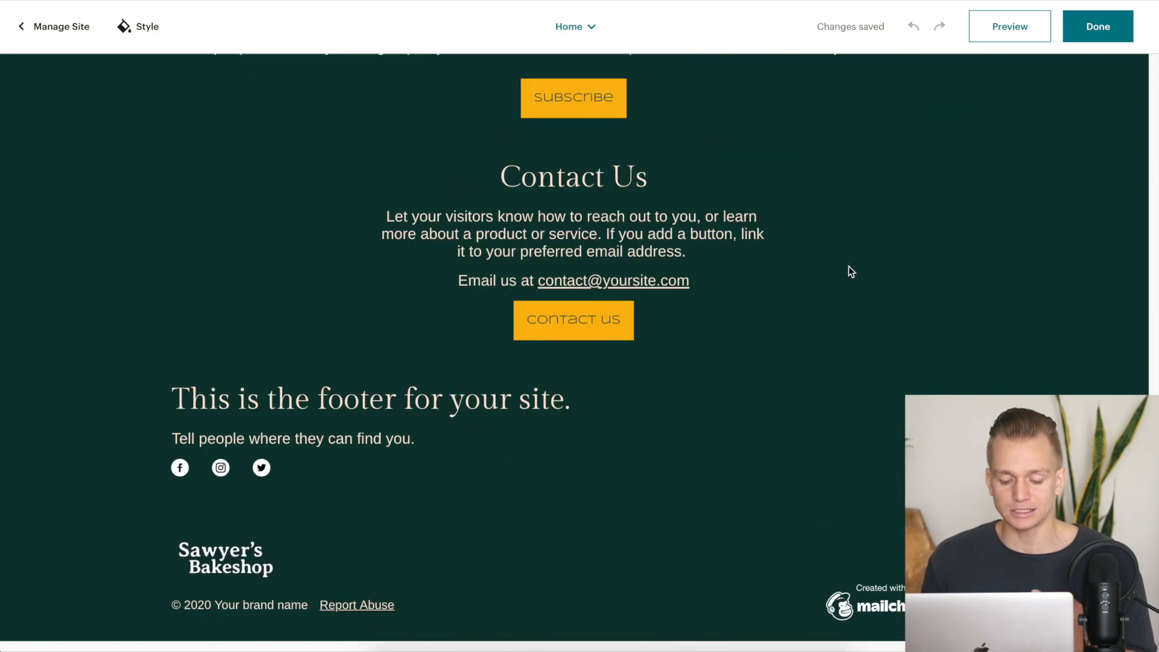
{"action": "scroll", "coordinate": [848, 266], "scroll_direction": "up", "scroll_amount": 17}
{"action": "scroll", "coordinate": [850, 271], "scroll_direction": "up", "scroll_amount": 8}
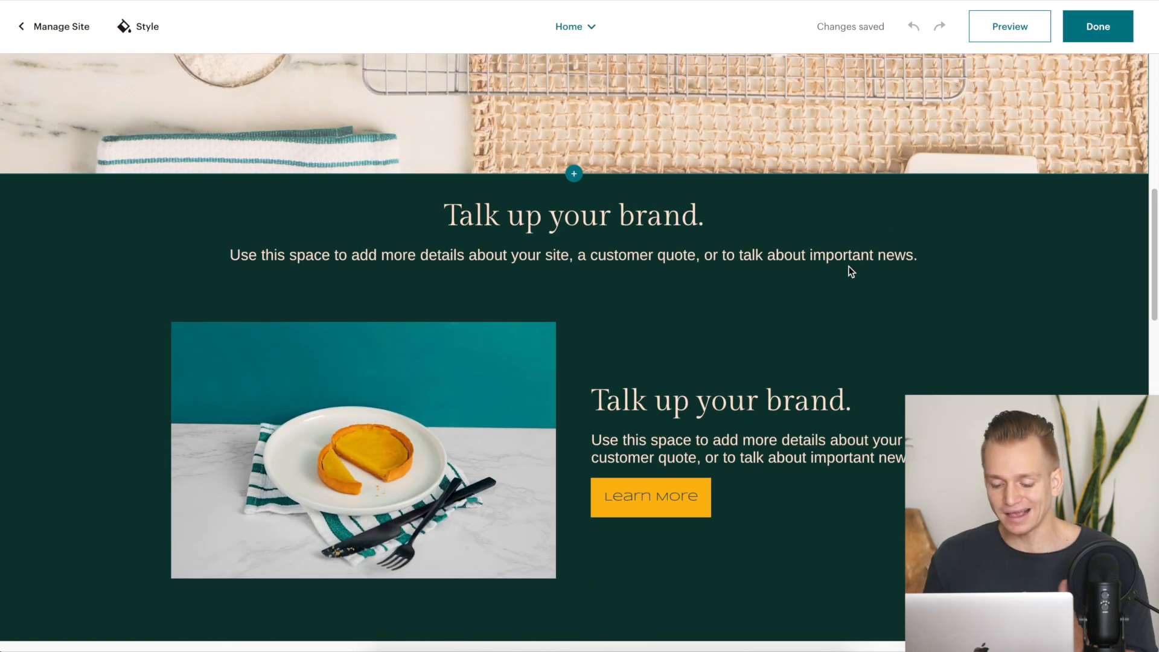
Open the section style settings of the first Text & Image section with the tart photo.
{"action": "mouse_move", "coordinate": [654, 311]}
{"action": "left_click", "coordinate": [611, 348]}
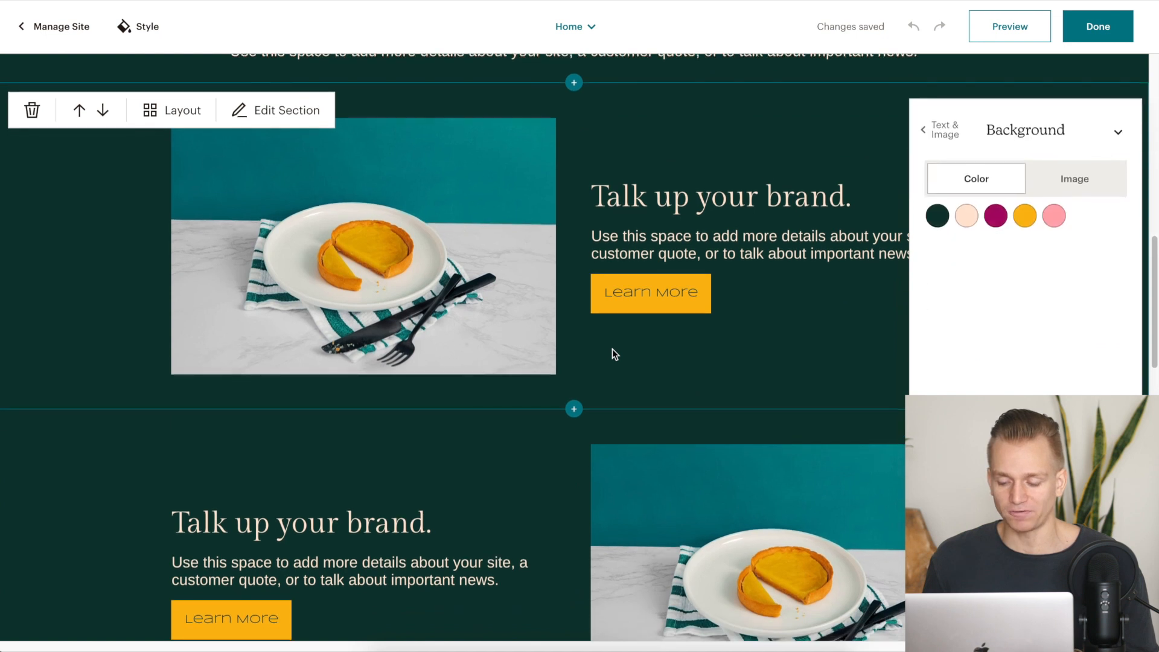
{"action": "left_click", "coordinate": [249, 109]}
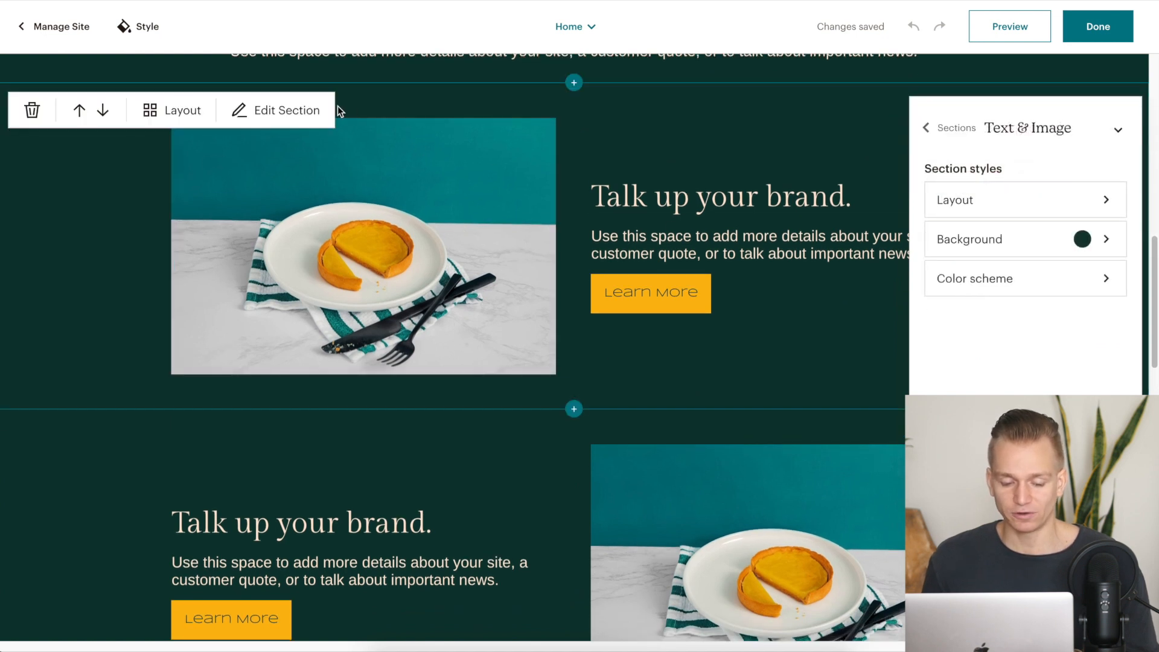
Switch the first Text & Image section to the layout with text before the photo, and close the layout options.
{"action": "left_click", "coordinate": [151, 111]}
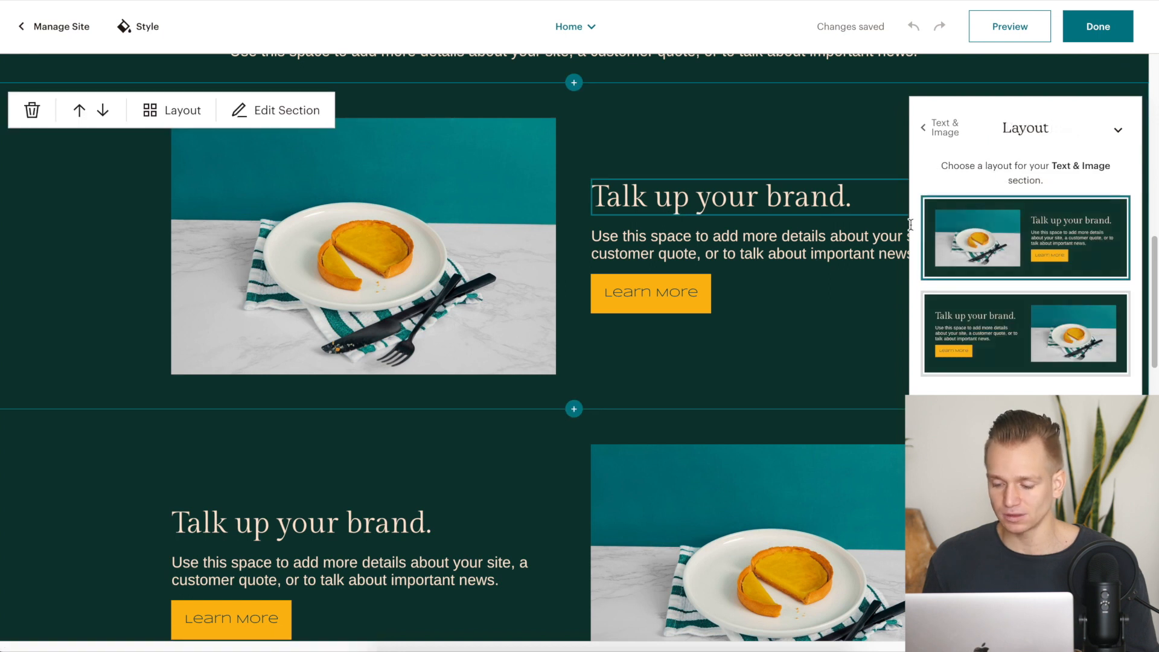
{"action": "left_click", "coordinate": [1036, 342]}
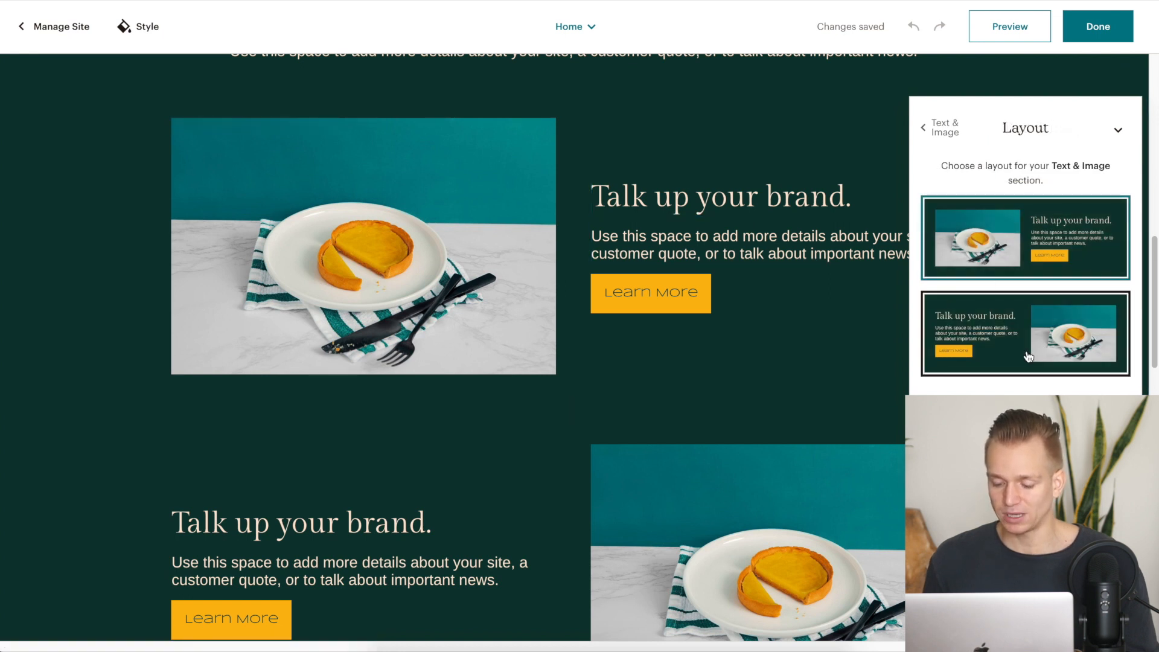
{"action": "left_click", "coordinate": [1031, 258]}
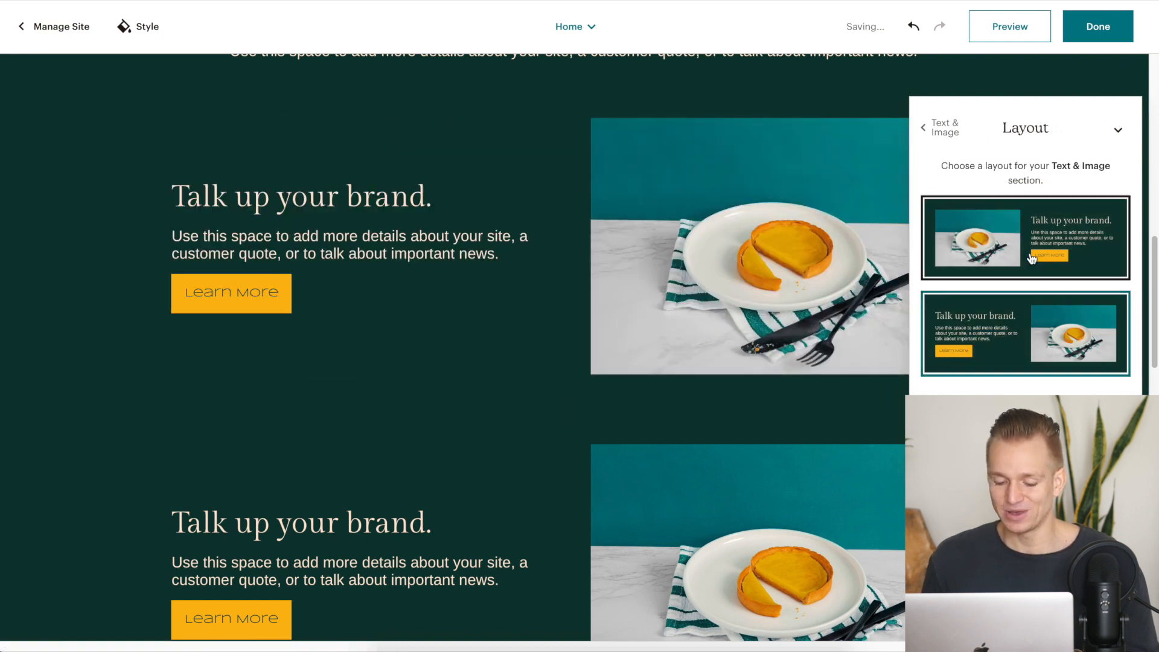
{"action": "left_click", "coordinate": [1083, 352]}
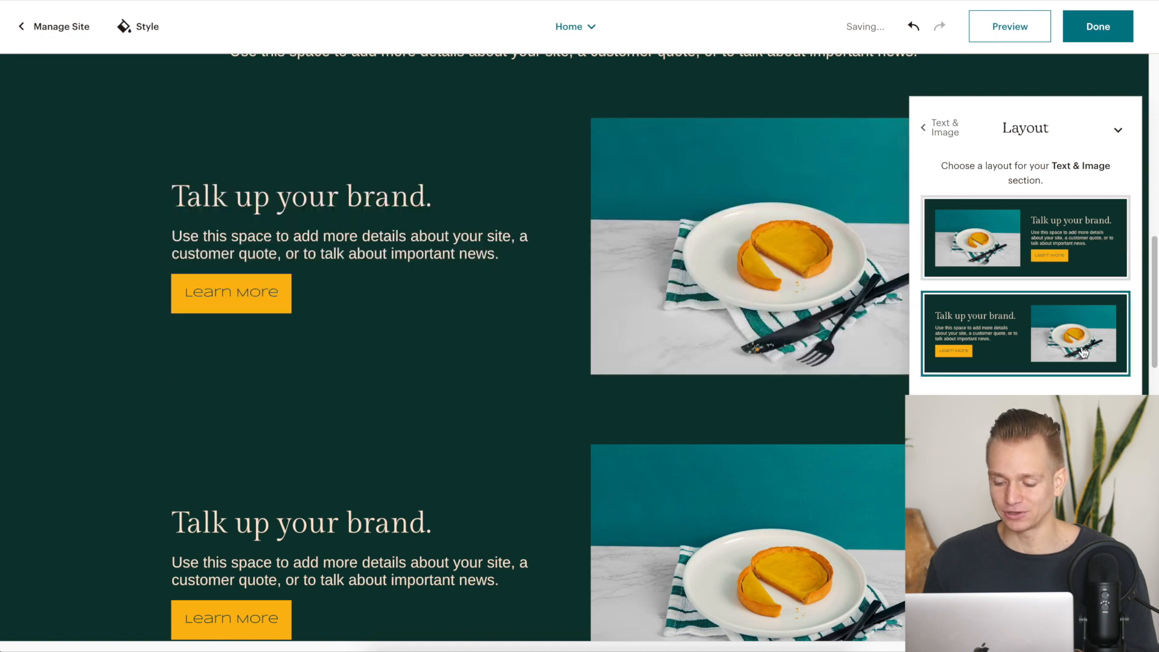
{"action": "left_click", "coordinate": [1119, 131]}
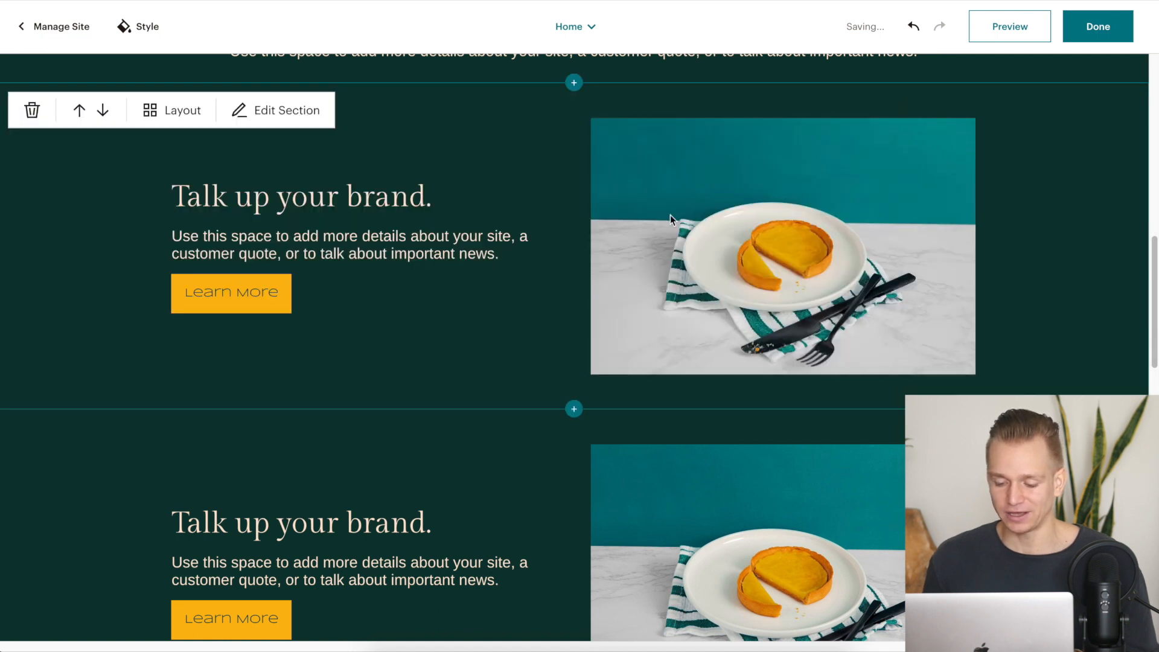
Shrink the tart photo in the first Text & Image section slightly from its corner.
{"action": "left_click", "coordinate": [659, 212]}
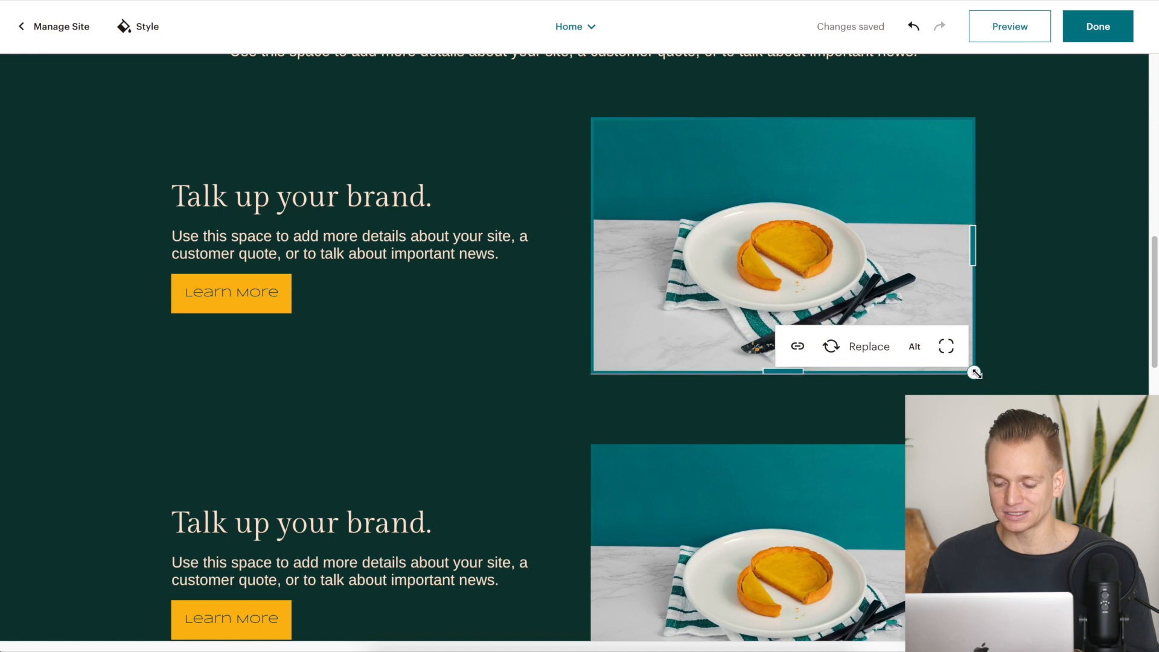
{"action": "mouse_move", "coordinate": [969, 372]}
{"action": "left_mouse_down"}
{"action": "mouse_move", "coordinate": [839, 272]}
{"action": "mouse_move", "coordinate": [955, 360]}
{"action": "left_mouse_up"}
{"action": "scroll", "coordinate": [696, 243], "scroll_direction": "up", "scroll_amount": 3}
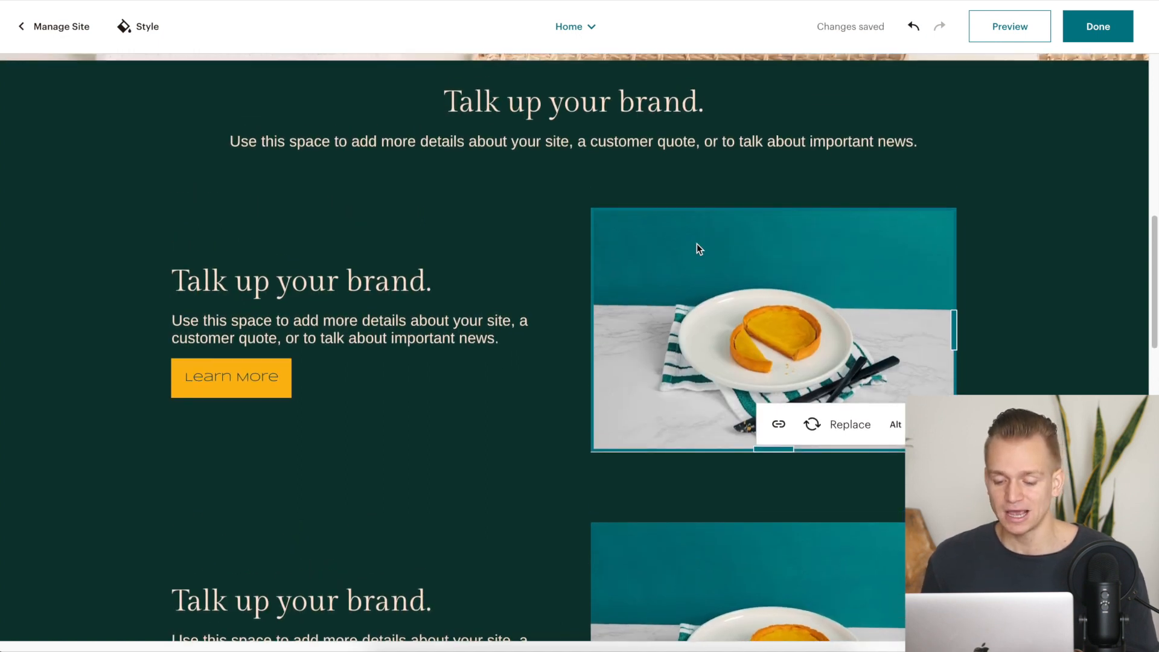
Review the Sawyer's Bakeshop page from the header down to the team photos and back up.
{"action": "scroll", "coordinate": [496, 136], "scroll_direction": "up", "scroll_amount": 10}
{"action": "scroll", "coordinate": [496, 136], "scroll_direction": "up", "scroll_amount": 10}
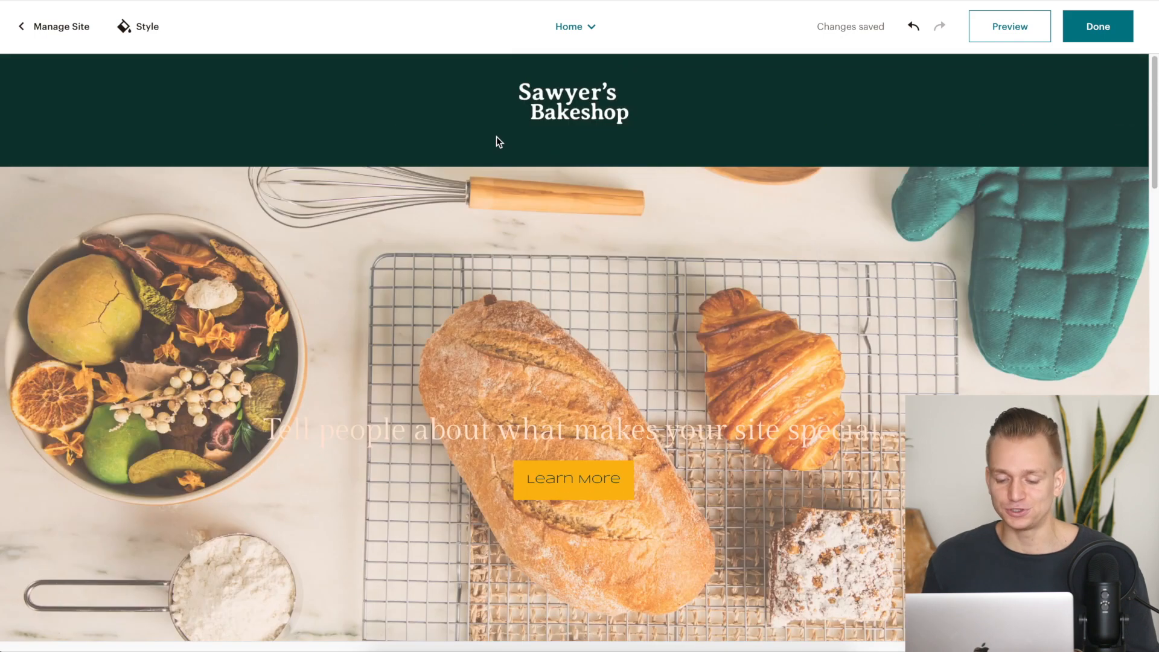
{"action": "scroll", "coordinate": [493, 150], "scroll_direction": "down", "scroll_amount": 11}
{"action": "scroll", "coordinate": [493, 150], "scroll_direction": "down", "scroll_amount": 20}
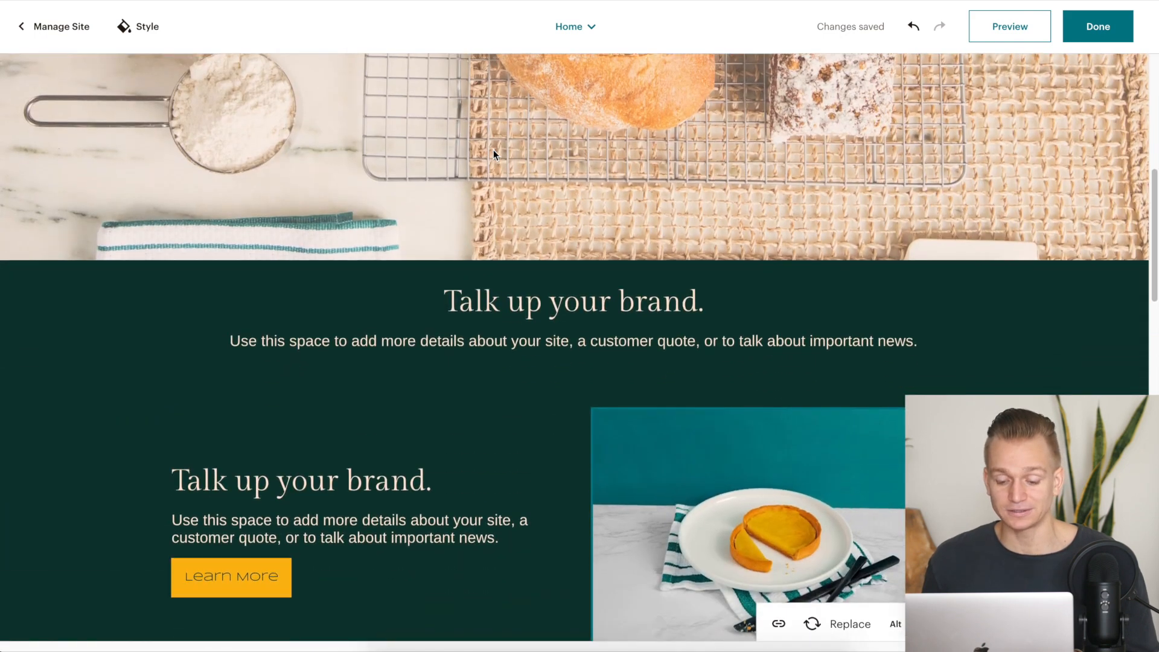
{"action": "scroll", "coordinate": [494, 149], "scroll_direction": "down", "scroll_amount": 9}
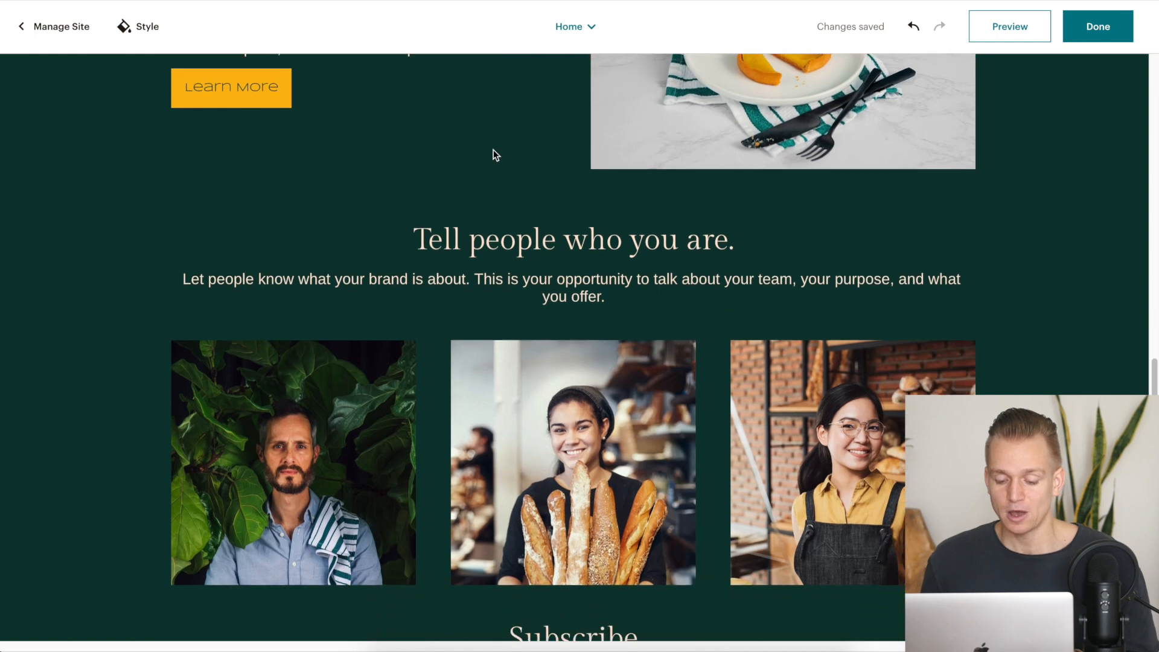
{"action": "scroll", "coordinate": [493, 149], "scroll_direction": "up", "scroll_amount": 15}
{"action": "scroll", "coordinate": [494, 150], "scroll_direction": "up", "scroll_amount": 20}
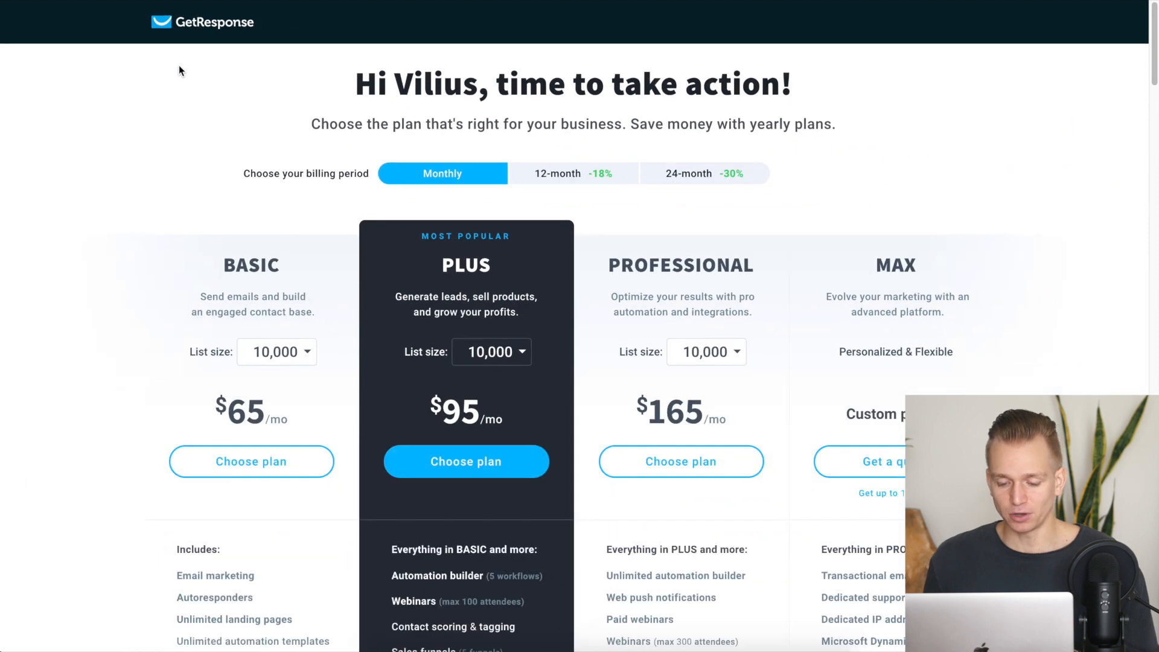
Compare GetResponse's Basic, Plus, Professional and Max plans by monthly price and included features.
{"action": "scroll", "coordinate": [132, 116], "scroll_direction": "down", "scroll_amount": 1}
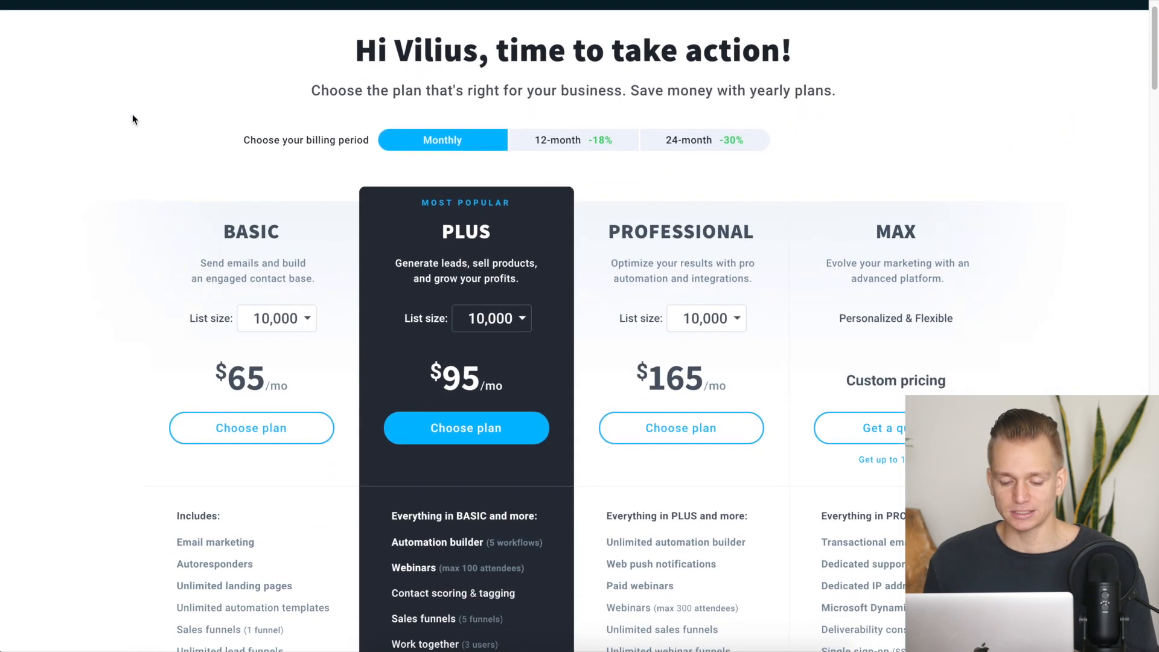
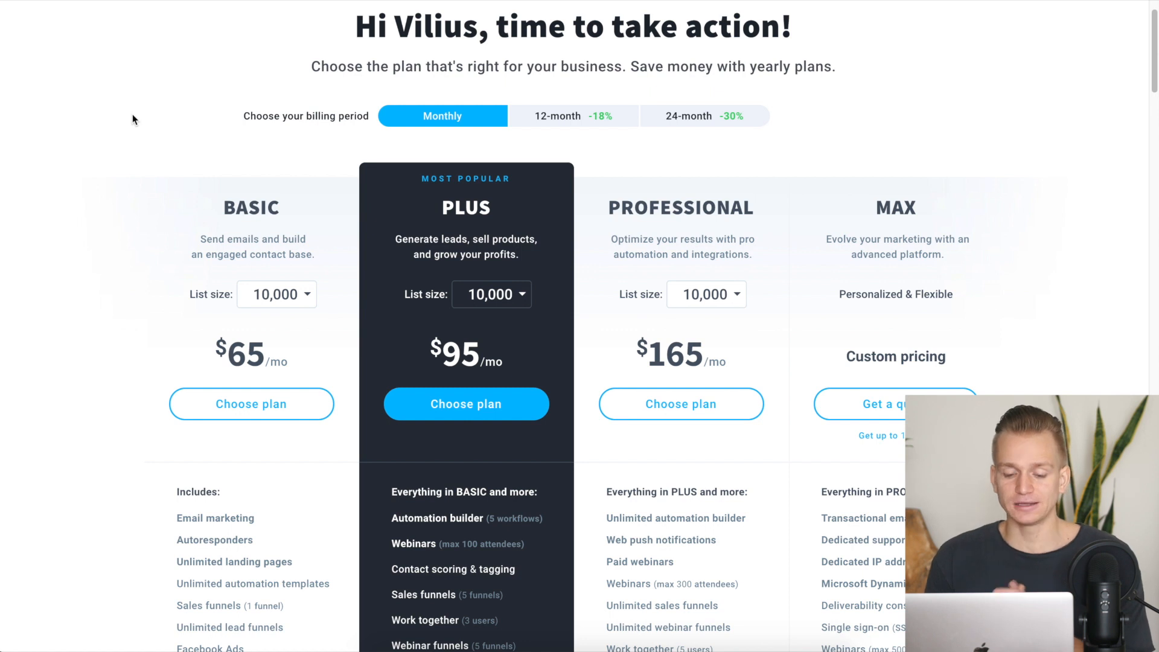
{"action": "scroll", "coordinate": [132, 119], "scroll_direction": "down", "scroll_amount": 2}
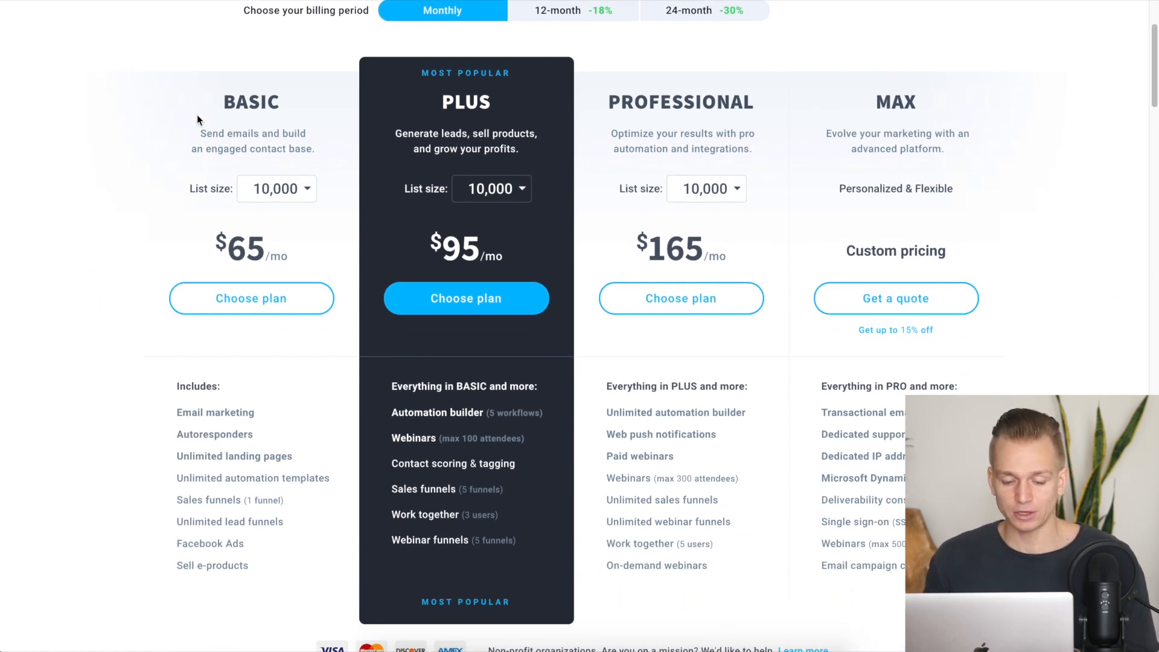
{"action": "scroll", "coordinate": [648, 134], "scroll_direction": "up", "scroll_amount": 3}
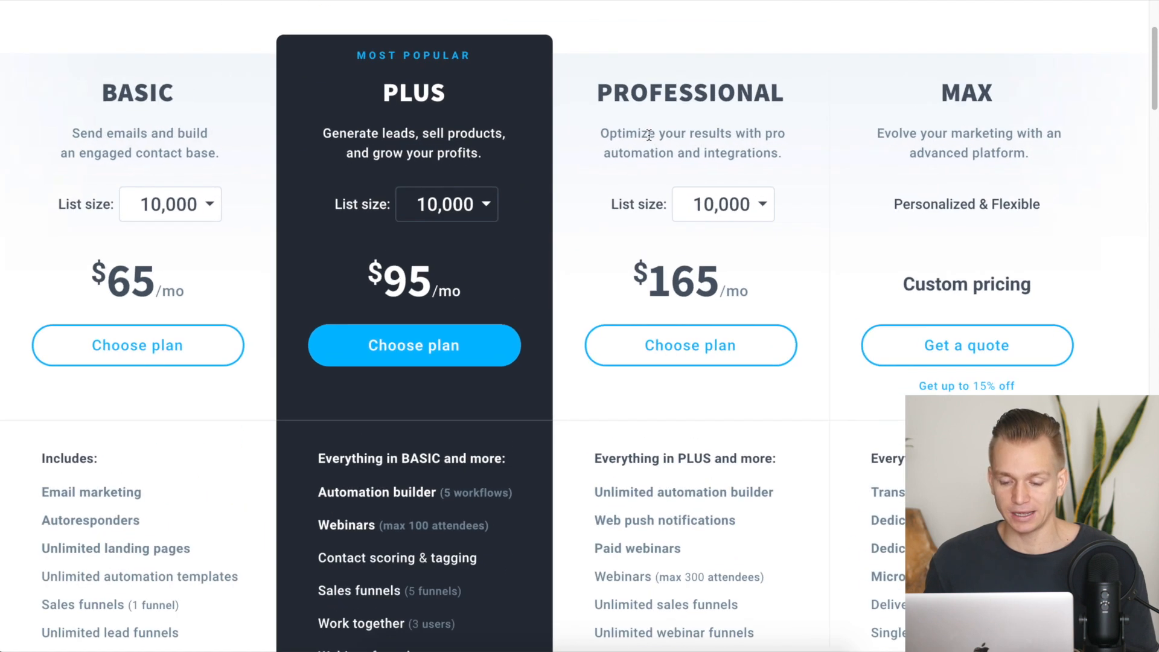
{"action": "scroll", "coordinate": [648, 134], "scroll_direction": "down", "scroll_amount": 3}
{"action": "scroll", "coordinate": [199, 226], "scroll_direction": "down", "scroll_amount": 2}
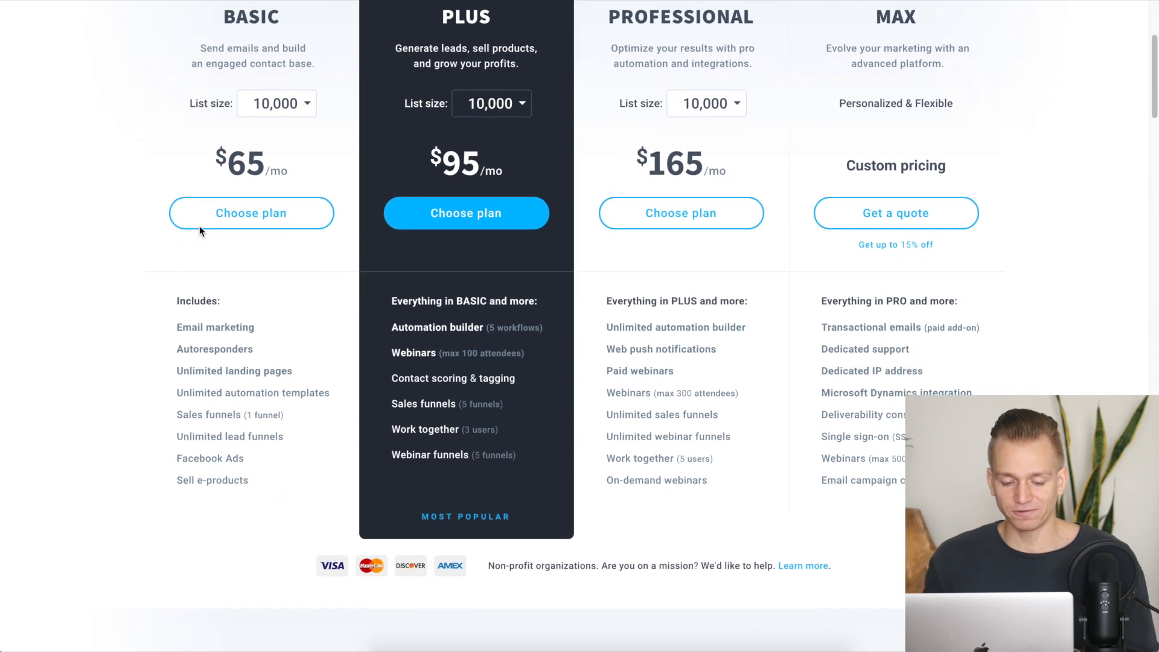
{"action": "scroll", "coordinate": [200, 231], "scroll_direction": "down", "scroll_amount": 1}
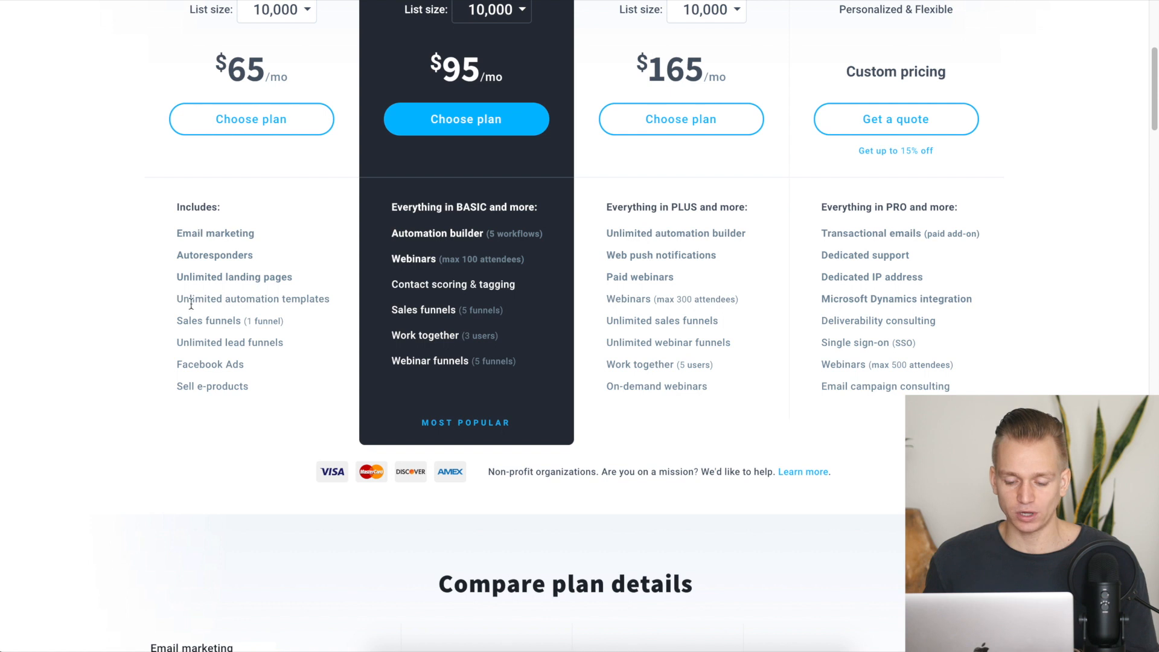
{"action": "scroll", "coordinate": [191, 305], "scroll_direction": "up", "scroll_amount": 3}
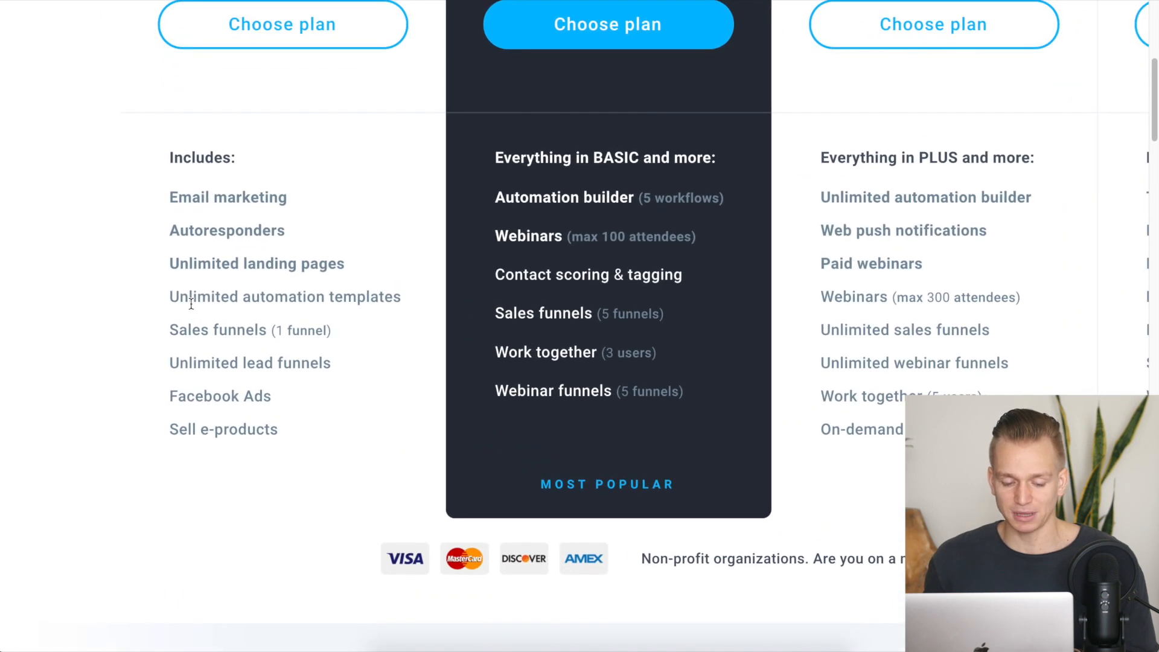
{"action": "scroll", "coordinate": [357, 268], "scroll_direction": "up", "scroll_amount": 1}
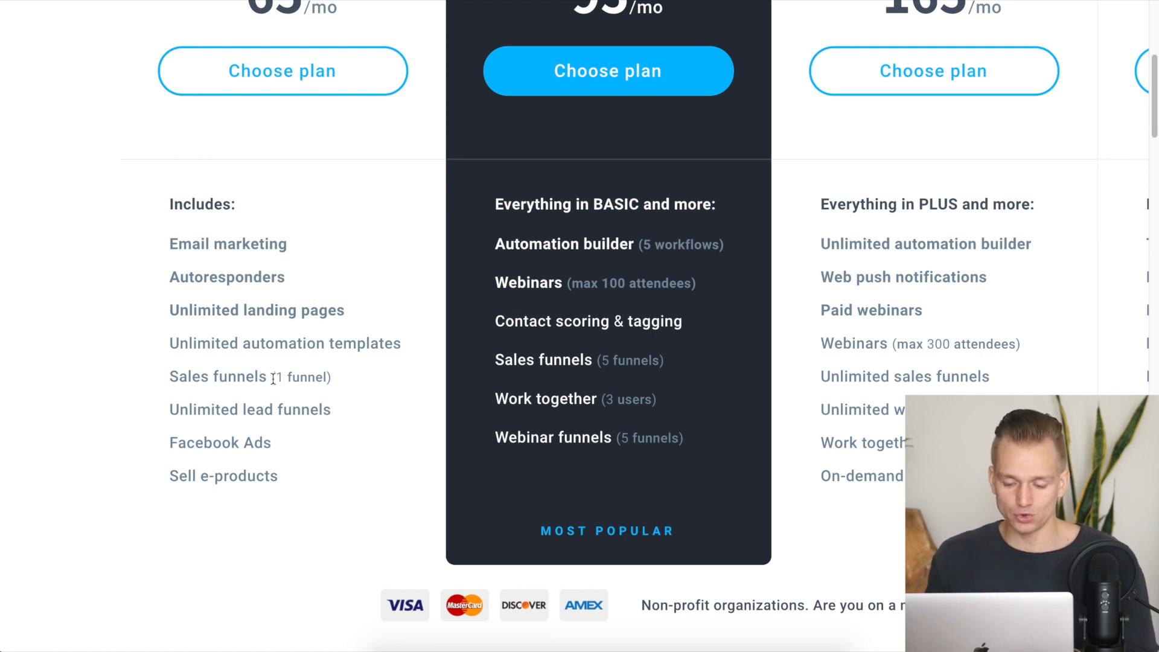
Highlight Sales funnels in the Basic plan and Automation builder in the Plus plan, and clear the selection.
{"action": "left_click_drag", "start_coordinate": [267, 376], "coordinate": [170, 368]}
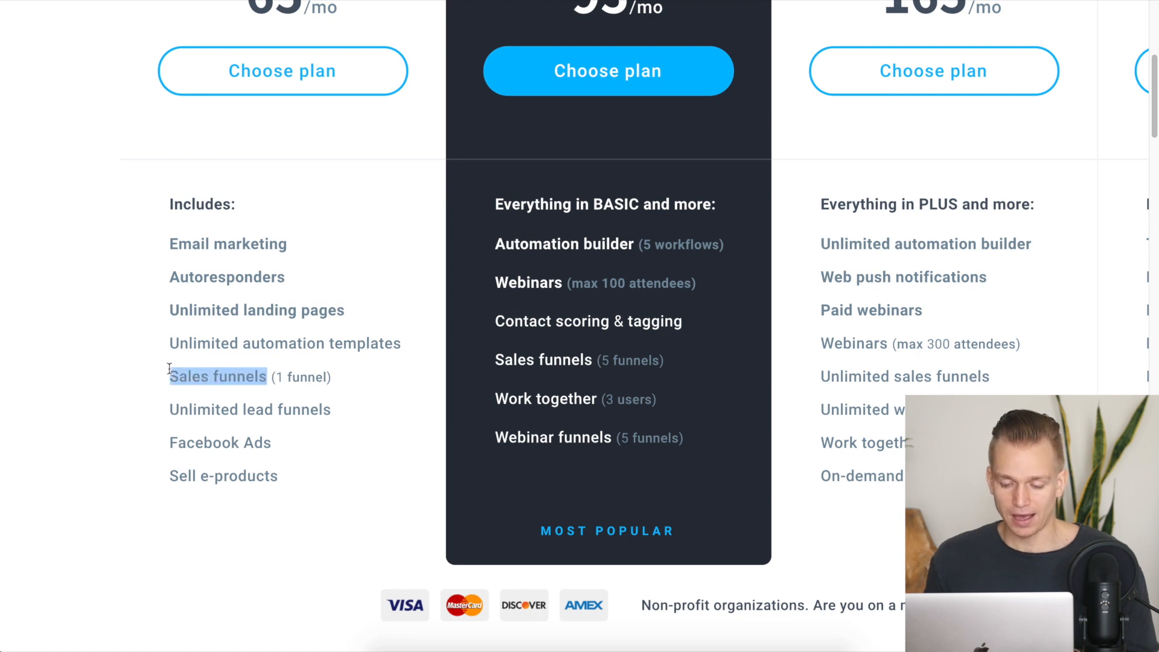
{"action": "scroll", "coordinate": [257, 362], "scroll_direction": "down", "scroll_amount": 1}
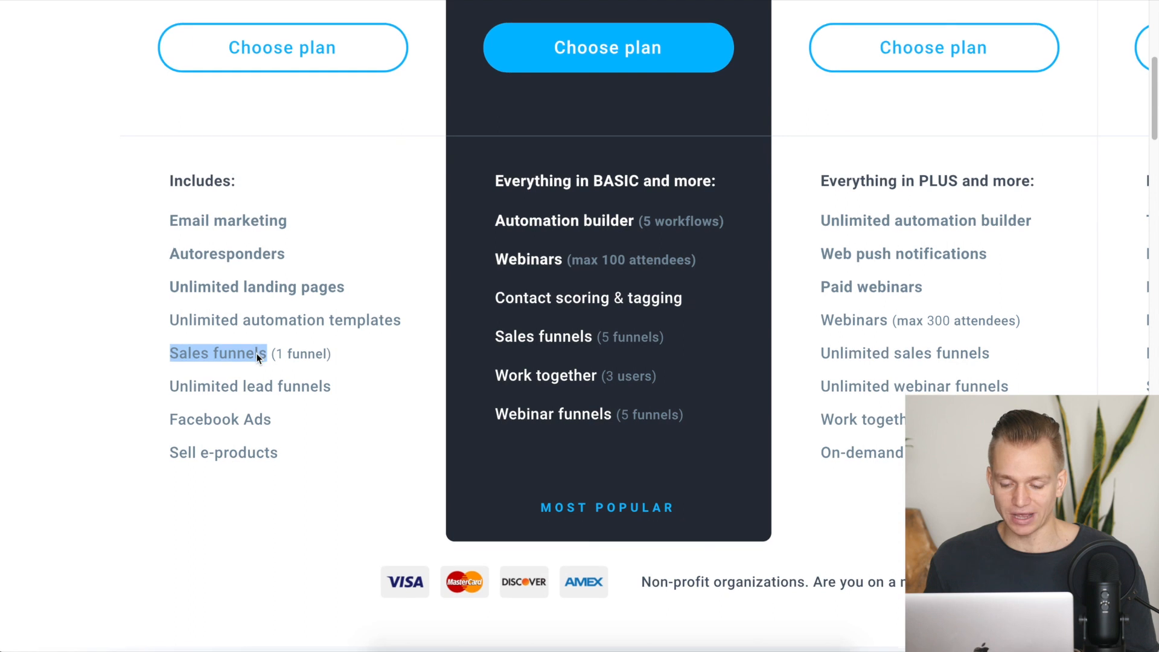
{"action": "left_click_drag", "start_coordinate": [497, 222], "coordinate": [620, 219]}
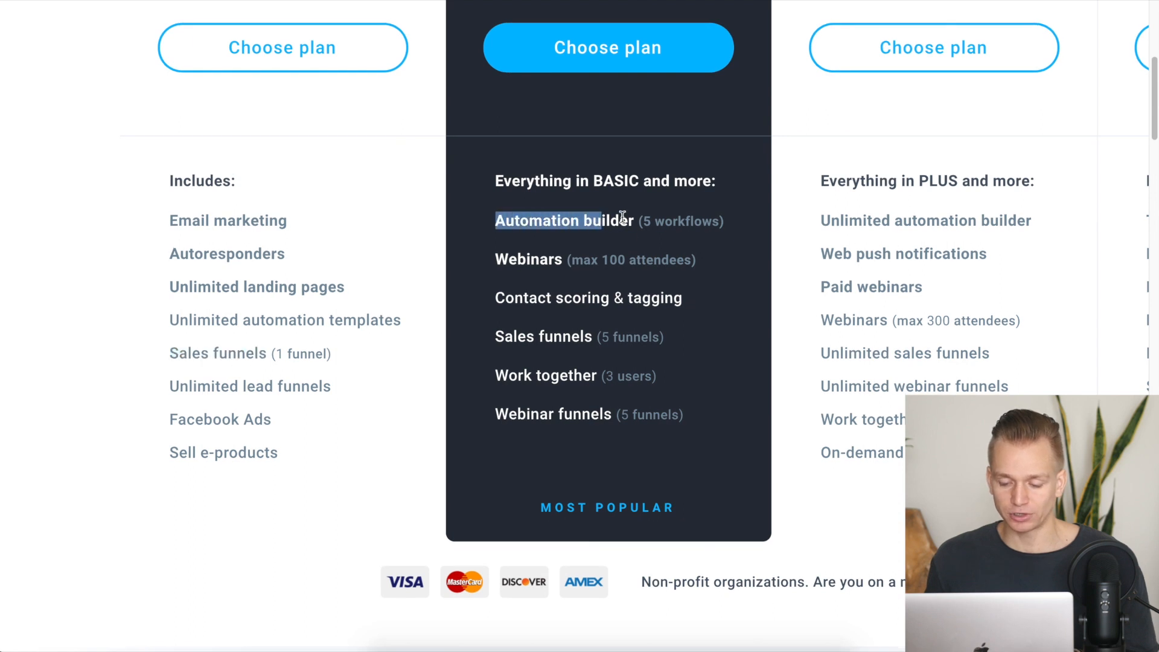
{"action": "left_click", "coordinate": [728, 213]}
{"action": "triple_click", "coordinate": [728, 219]}
{"action": "left_click", "coordinate": [729, 227]}
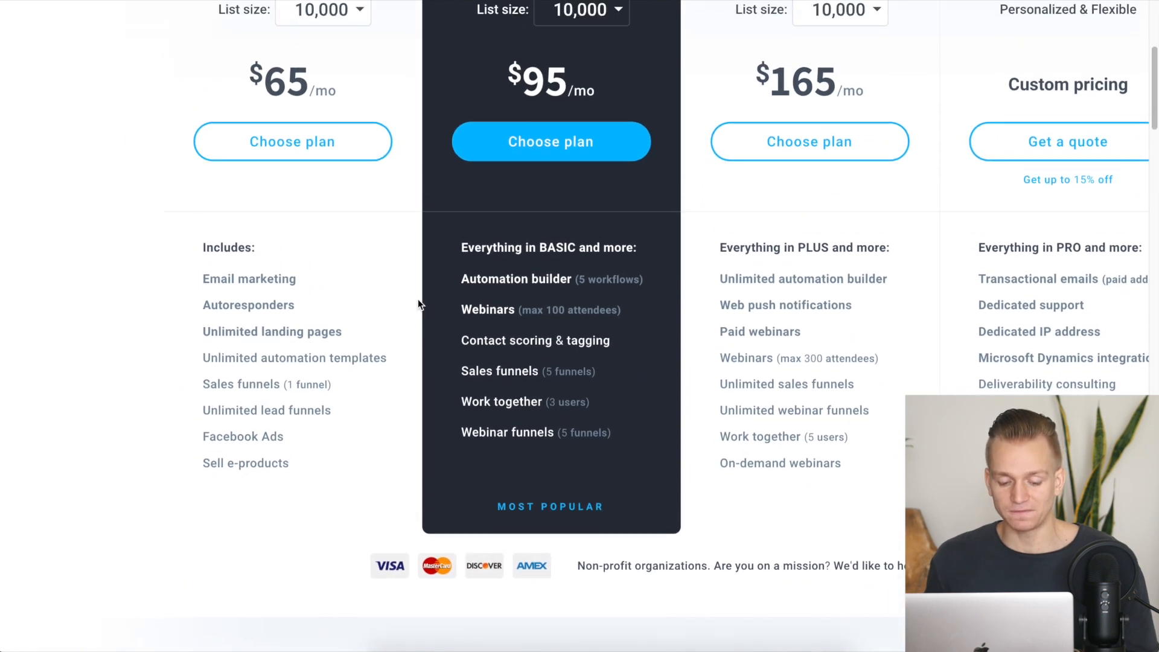
Review the monthly prices for a 10,000 list size alongside each plan's feature list.
{"action": "scroll", "coordinate": [418, 299], "scroll_direction": "up", "scroll_amount": 2}
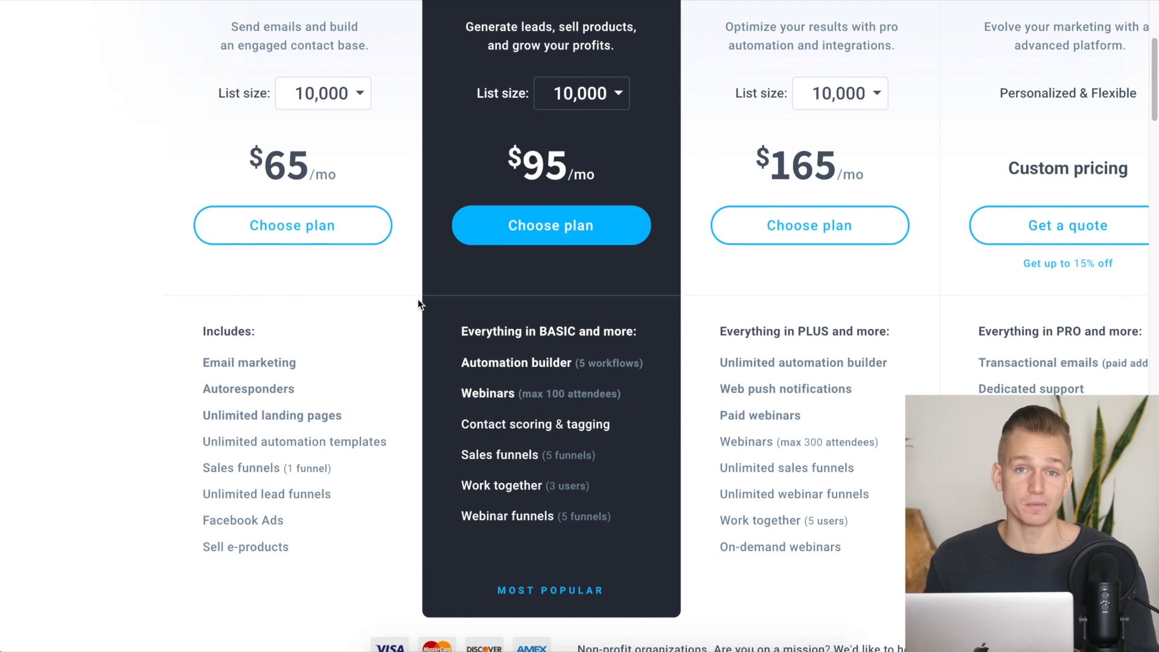
{"action": "scroll", "coordinate": [418, 299], "scroll_direction": "up", "scroll_amount": 3}
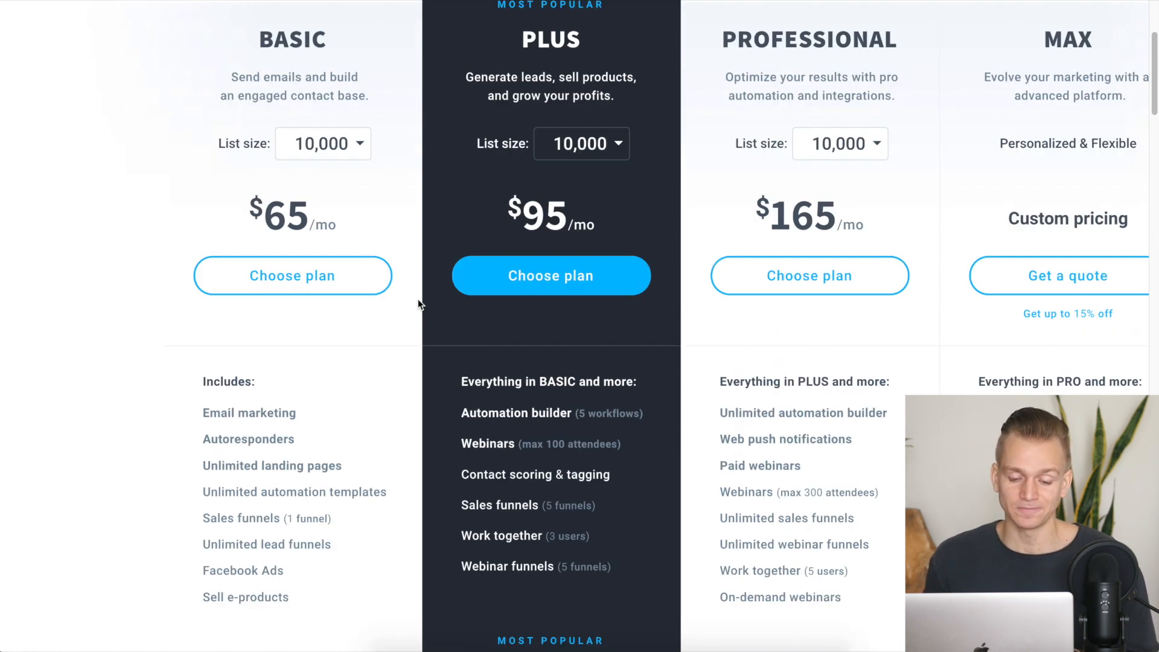
{"action": "scroll", "coordinate": [301, 187], "scroll_direction": "down", "scroll_amount": 2}
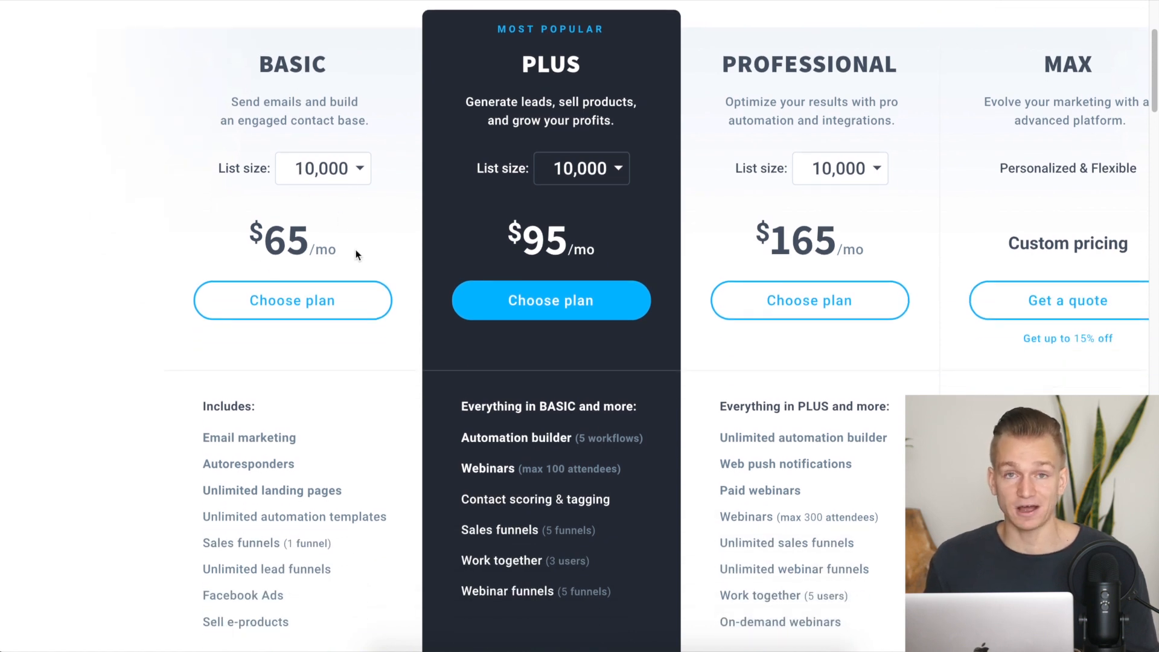
{"action": "scroll", "coordinate": [356, 251], "scroll_direction": "down", "scroll_amount": 1}
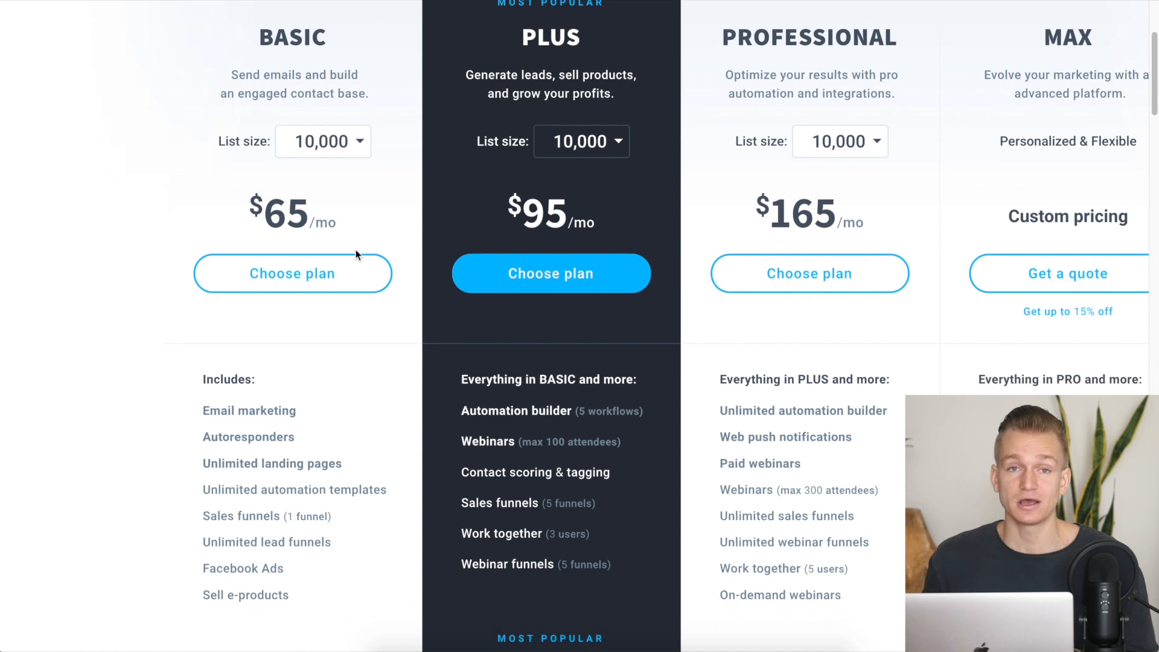
{"action": "scroll", "coordinate": [356, 252], "scroll_direction": "down", "scroll_amount": 1}
{"action": "scroll", "coordinate": [356, 250], "scroll_direction": "down", "scroll_amount": 3}
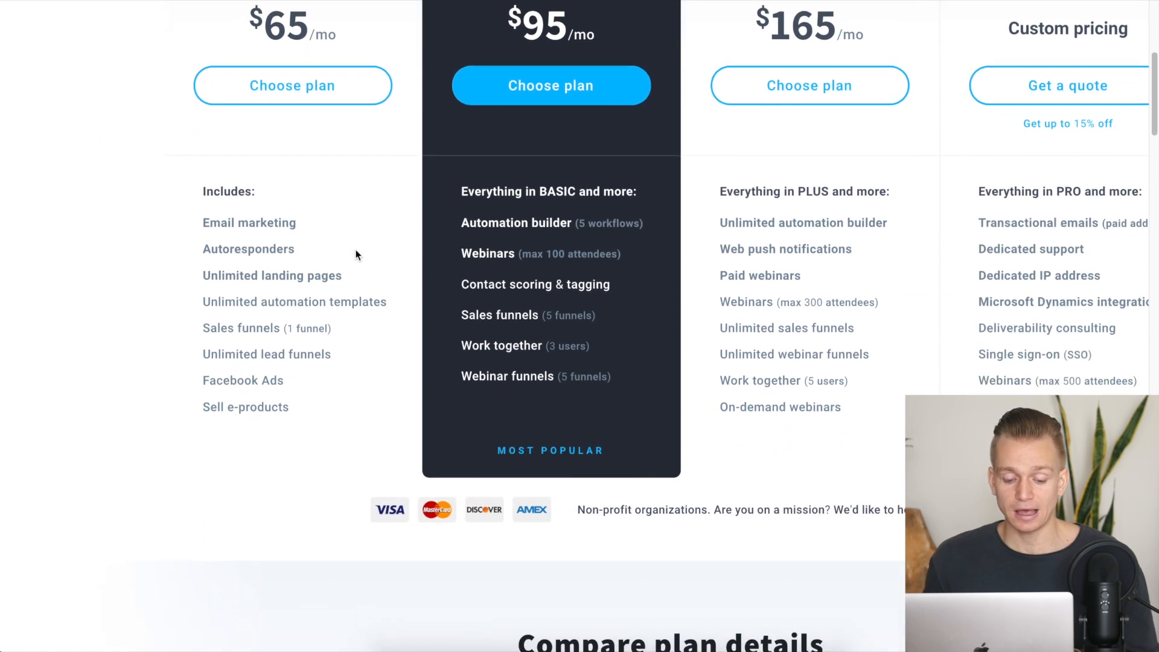
{"action": "scroll", "coordinate": [356, 250], "scroll_direction": "up", "scroll_amount": 1}
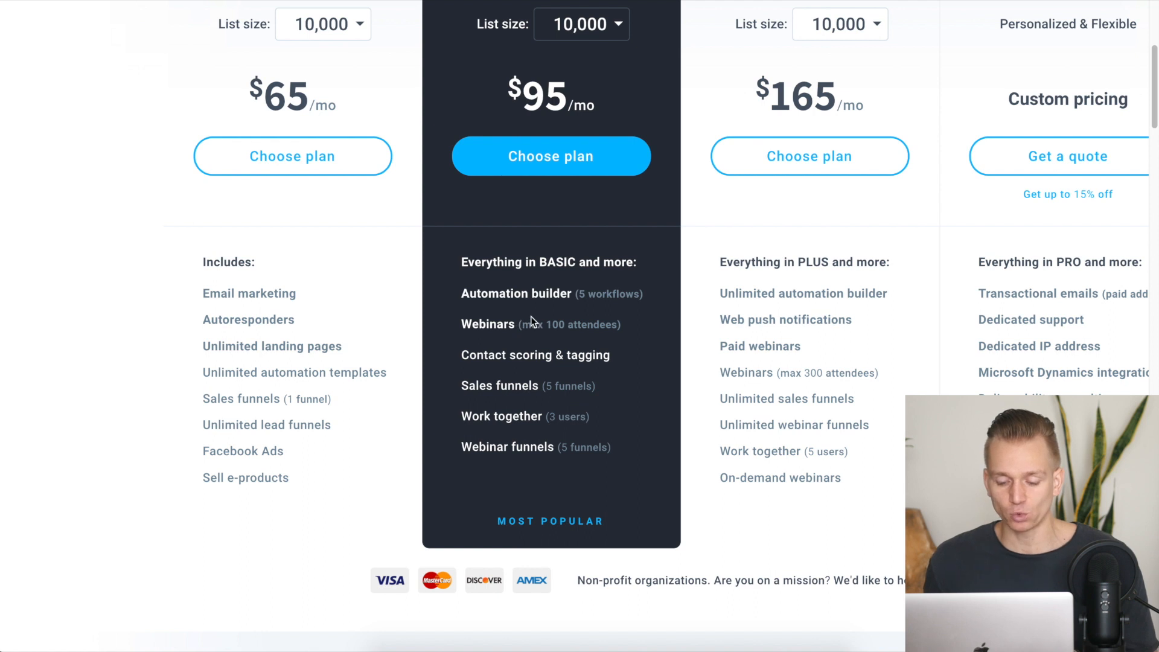
Examine the Plus plan's features, price and the billing period options up close.
{"action": "scroll", "coordinate": [530, 316], "scroll_direction": "up", "scroll_amount": 5, "text": "ctrl"}
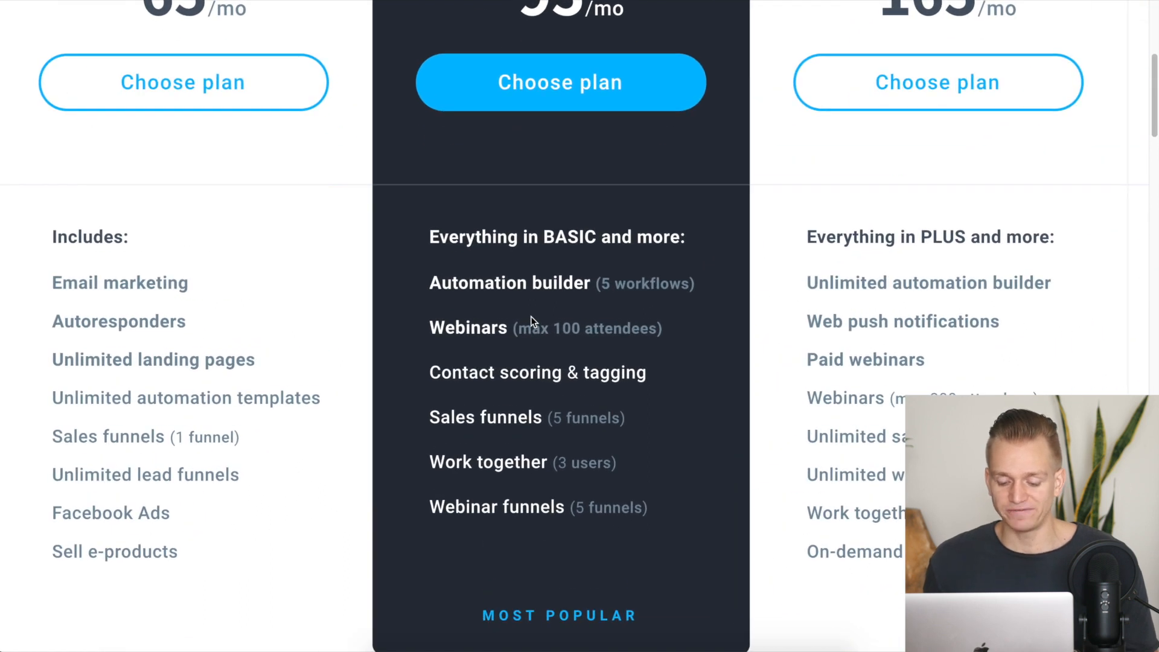
{"action": "scroll", "coordinate": [530, 316], "scroll_direction": "down", "scroll_amount": 5, "text": "ctrl"}
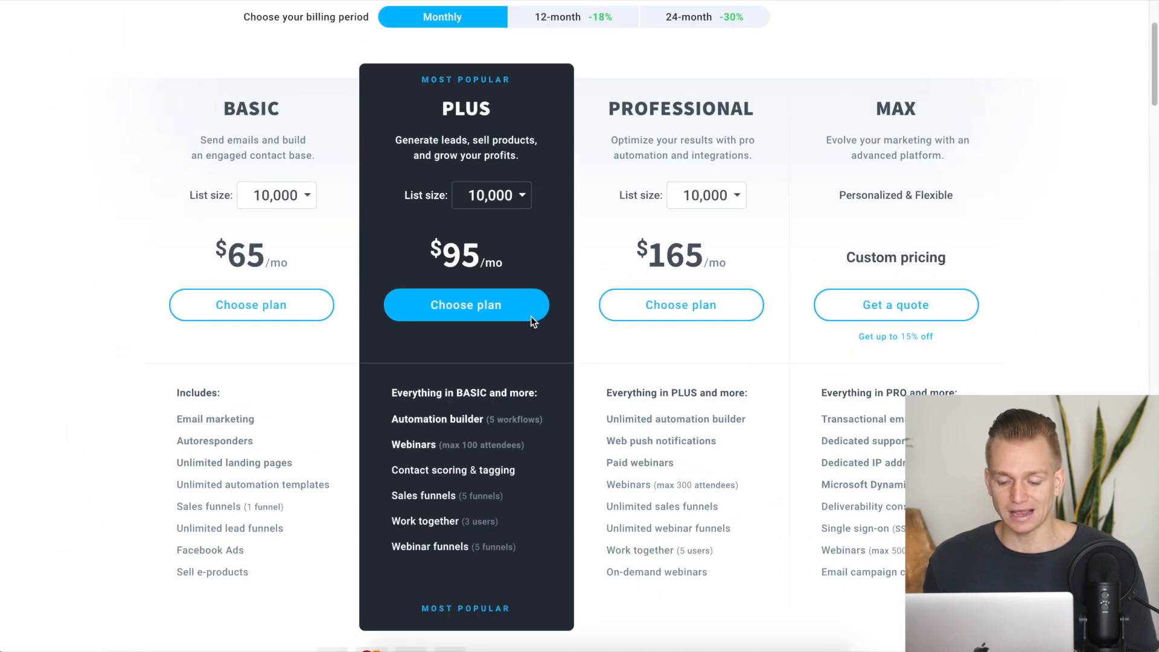
{"action": "scroll", "coordinate": [531, 316], "scroll_direction": "up", "scroll_amount": 2}
{"action": "scroll", "coordinate": [472, 198], "scroll_direction": "up", "scroll_amount": 5, "text": "ctrl"}
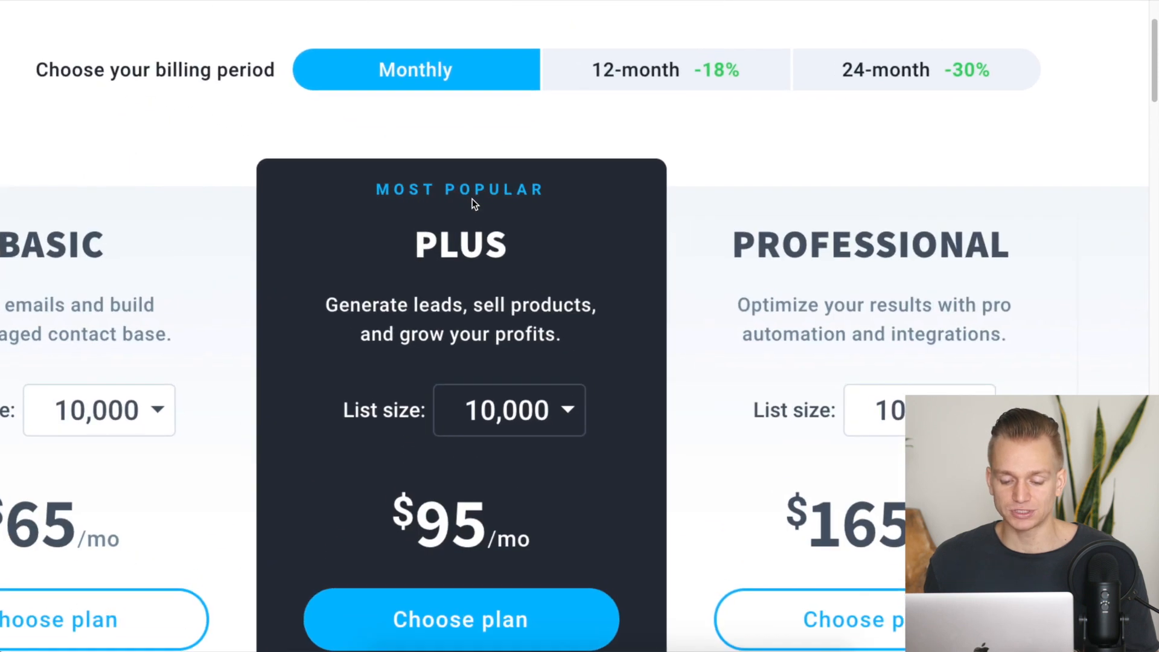
{"action": "scroll", "coordinate": [471, 198], "scroll_direction": "down", "scroll_amount": 5, "text": "ctrl"}
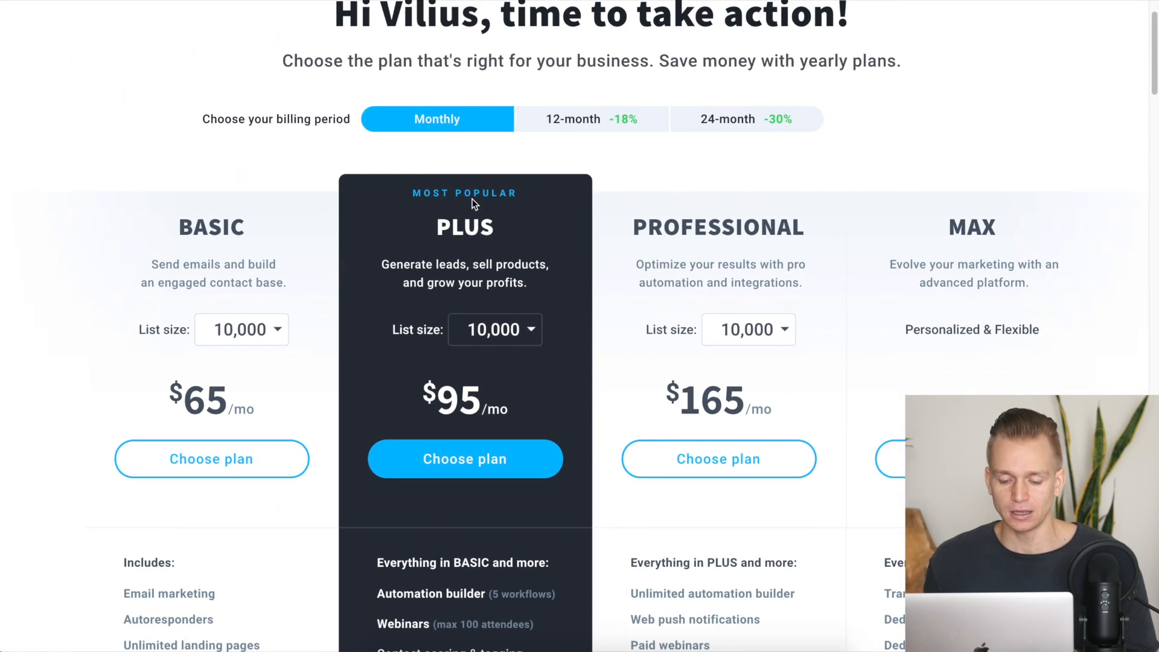
{"action": "scroll", "coordinate": [472, 198], "scroll_direction": "down", "scroll_amount": 3}
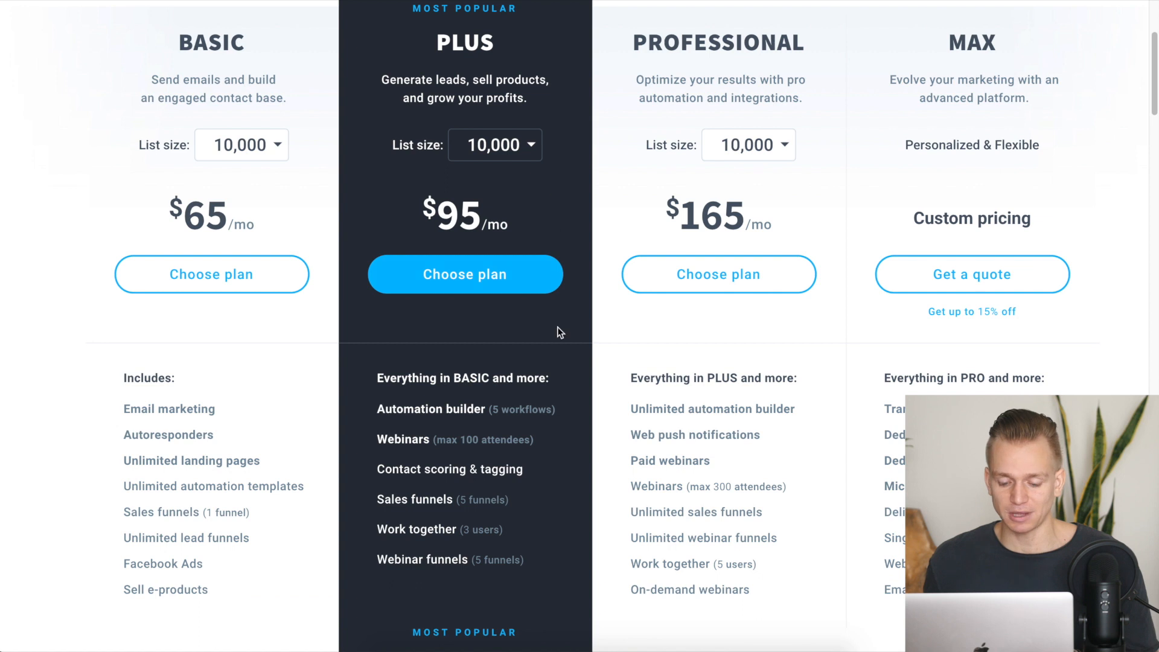
{"action": "scroll", "coordinate": [558, 355], "scroll_direction": "down", "scroll_amount": 3}
{"action": "scroll", "coordinate": [557, 355], "scroll_direction": "up", "scroll_amount": 3, "text": "ctrl"}
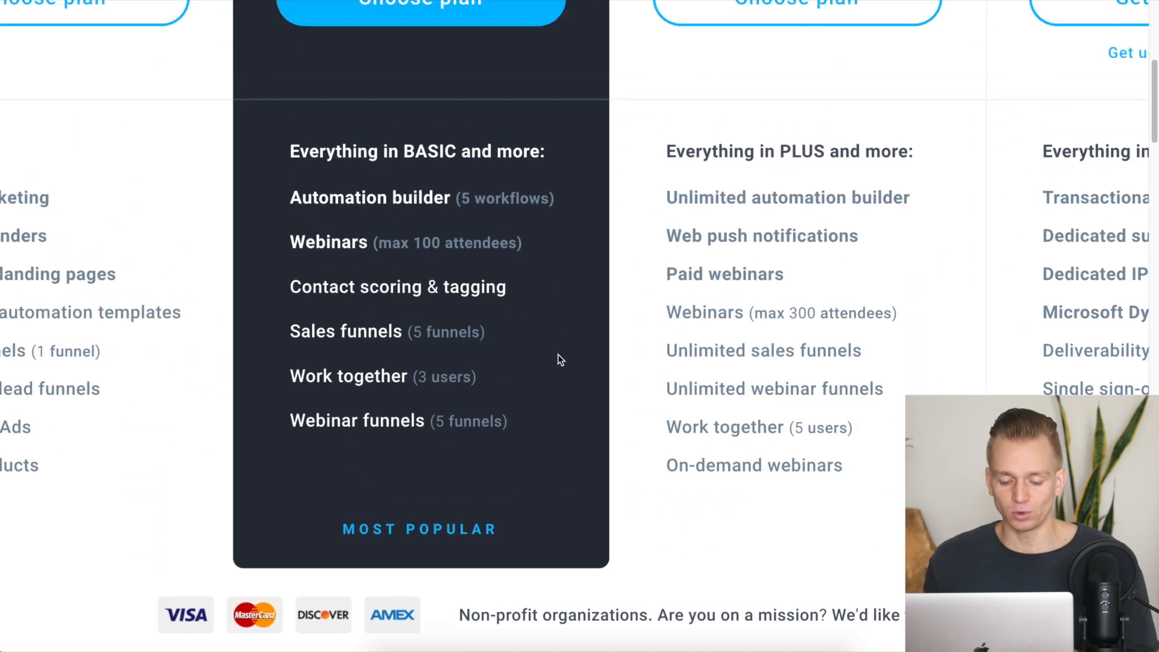
Review the Basic plan's feature list and highlight its Unlimited lead funnels entry.
{"action": "scroll", "coordinate": [558, 354], "scroll_direction": "up", "scroll_amount": 2}
{"action": "scroll", "coordinate": [558, 353], "scroll_direction": "left", "scroll_amount": 1}
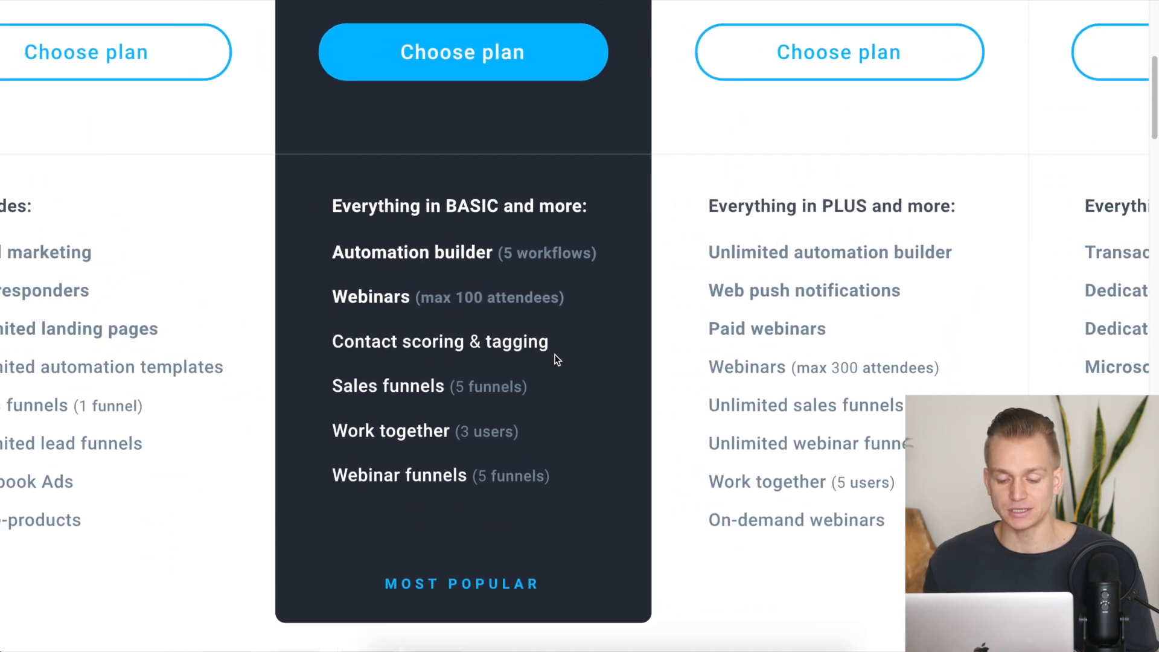
{"action": "scroll", "coordinate": [555, 353], "scroll_direction": "down", "scroll_amount": 1, "text": "ctrl"}
{"action": "scroll", "coordinate": [555, 353], "scroll_direction": "left", "scroll_amount": 1}
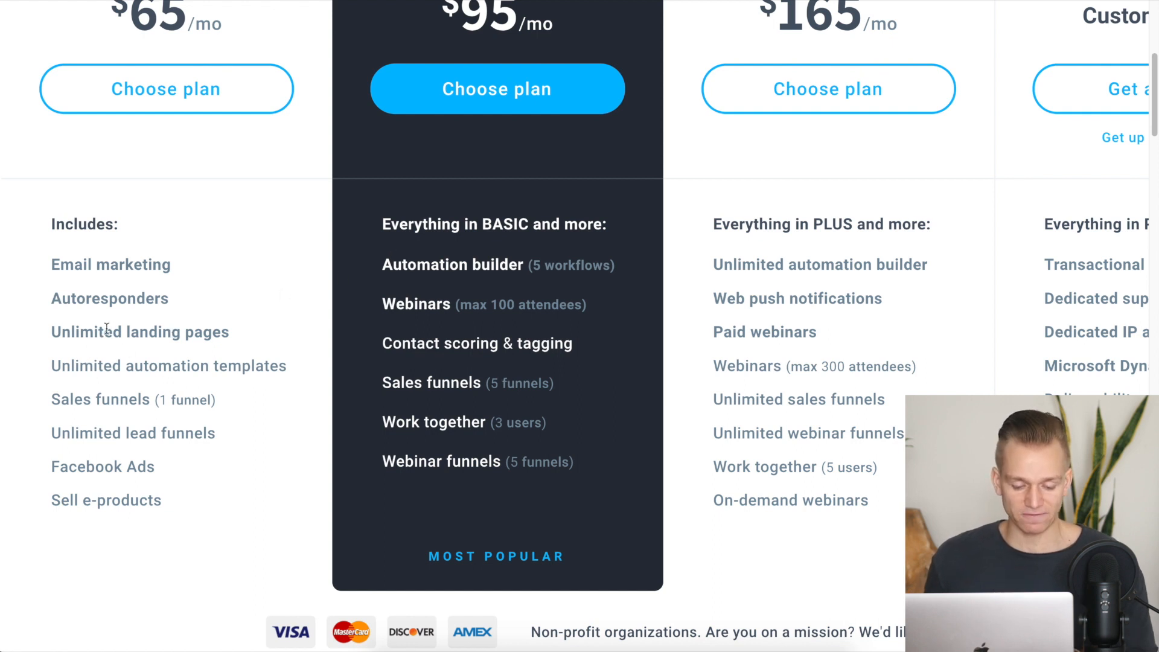
{"action": "scroll", "coordinate": [106, 327], "scroll_direction": "down", "scroll_amount": 1}
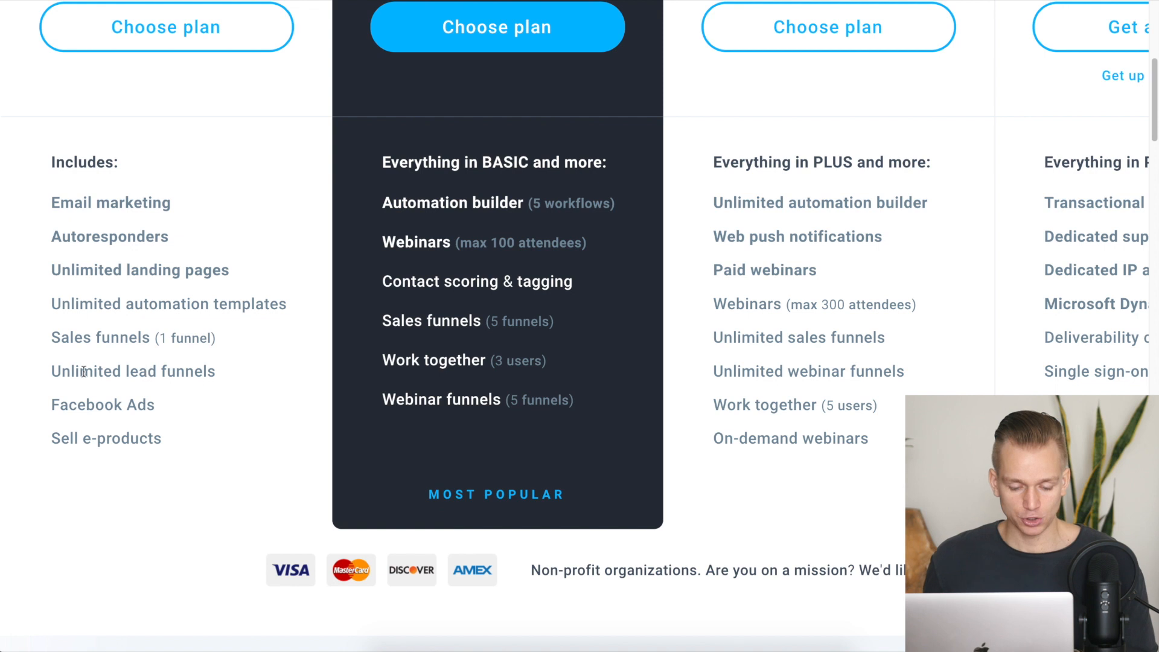
{"action": "left_click_drag", "start_coordinate": [52, 371], "coordinate": [250, 374]}
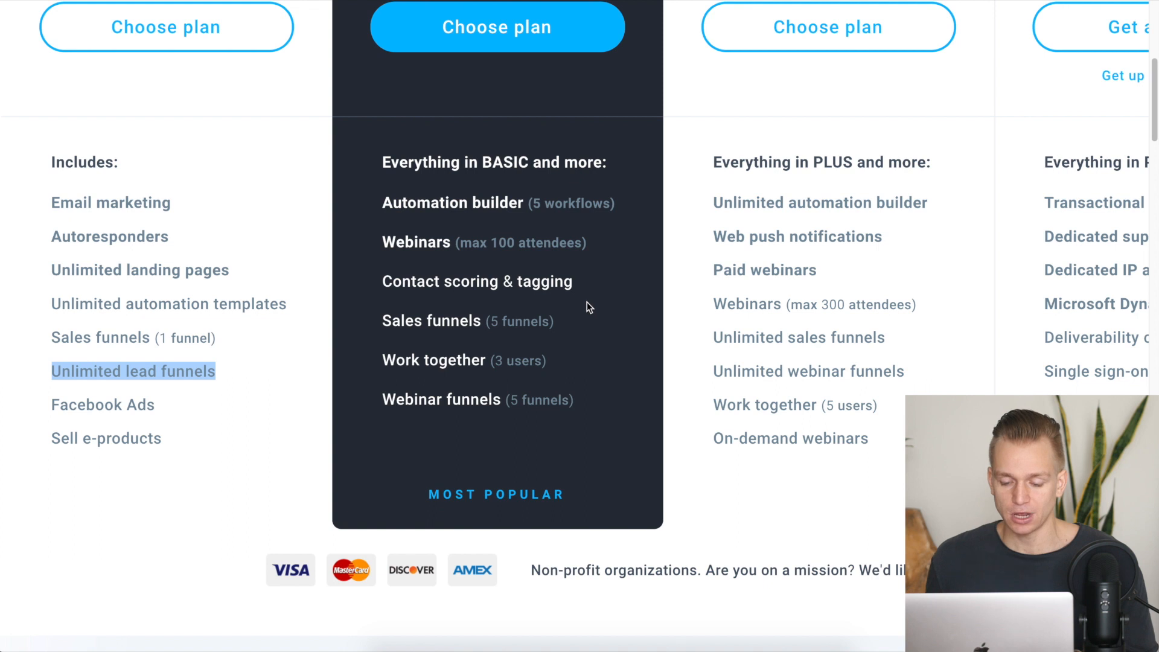
Highlight the workflow limit beside Automation builder in the Plus plan, and clear the selection.
{"action": "scroll", "coordinate": [553, 257], "scroll_direction": "up", "scroll_amount": 2}
{"action": "scroll", "coordinate": [553, 256], "scroll_direction": "right", "scroll_amount": 3}
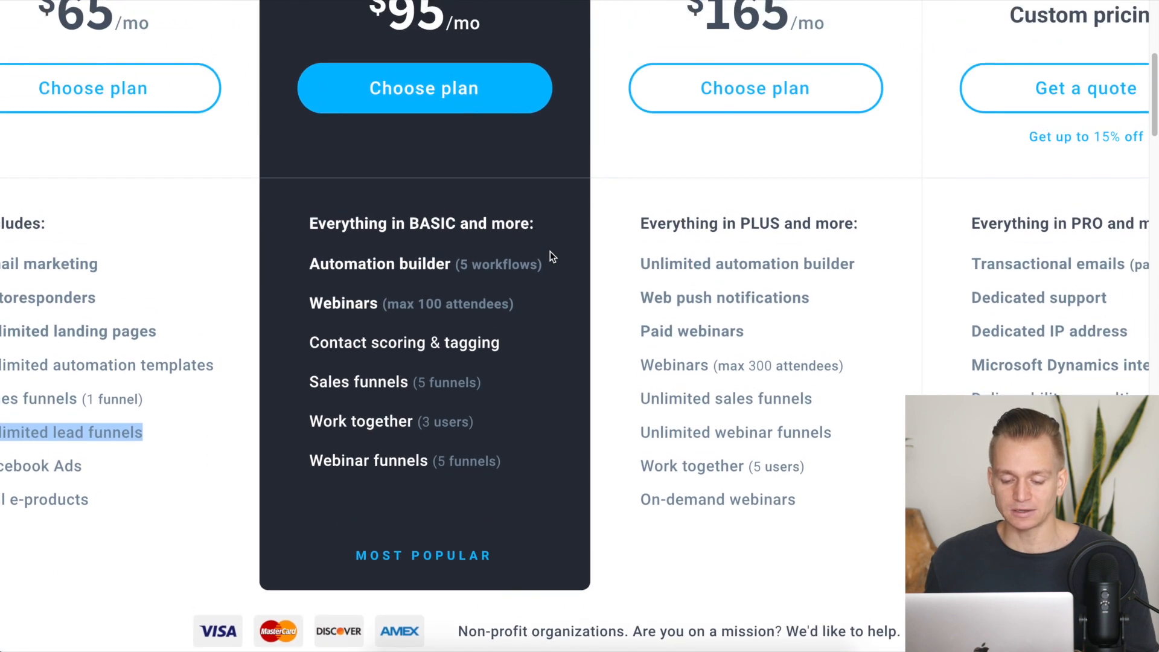
{"action": "left_click_drag", "start_coordinate": [460, 263], "coordinate": [542, 268]}
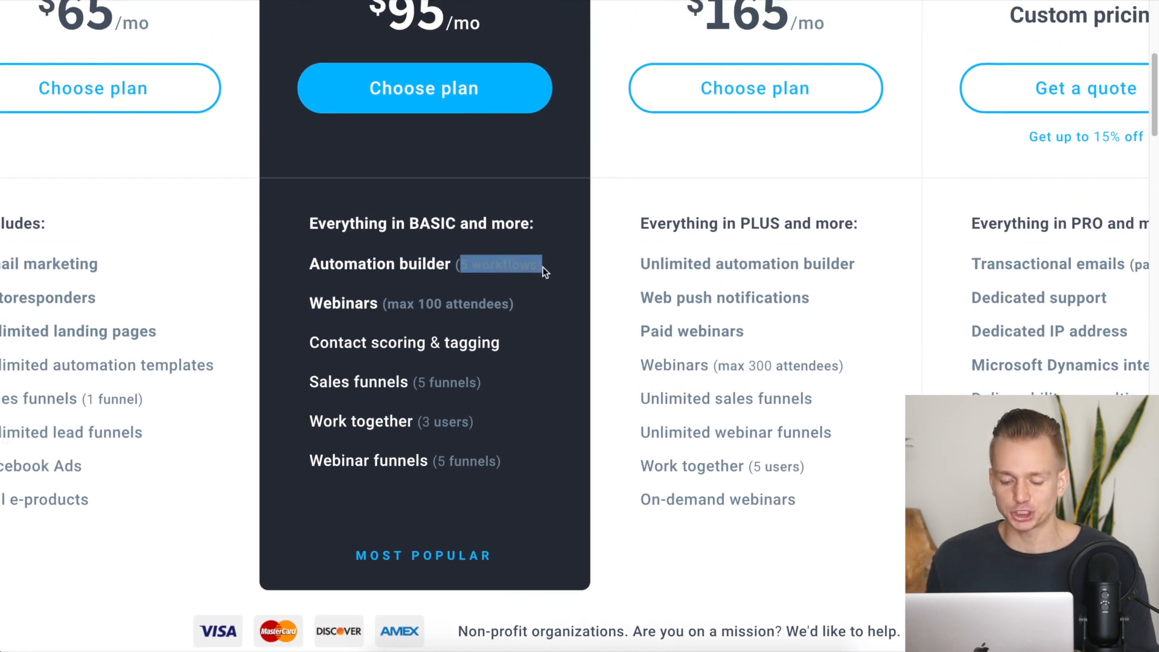
{"action": "left_click", "coordinate": [542, 267]}
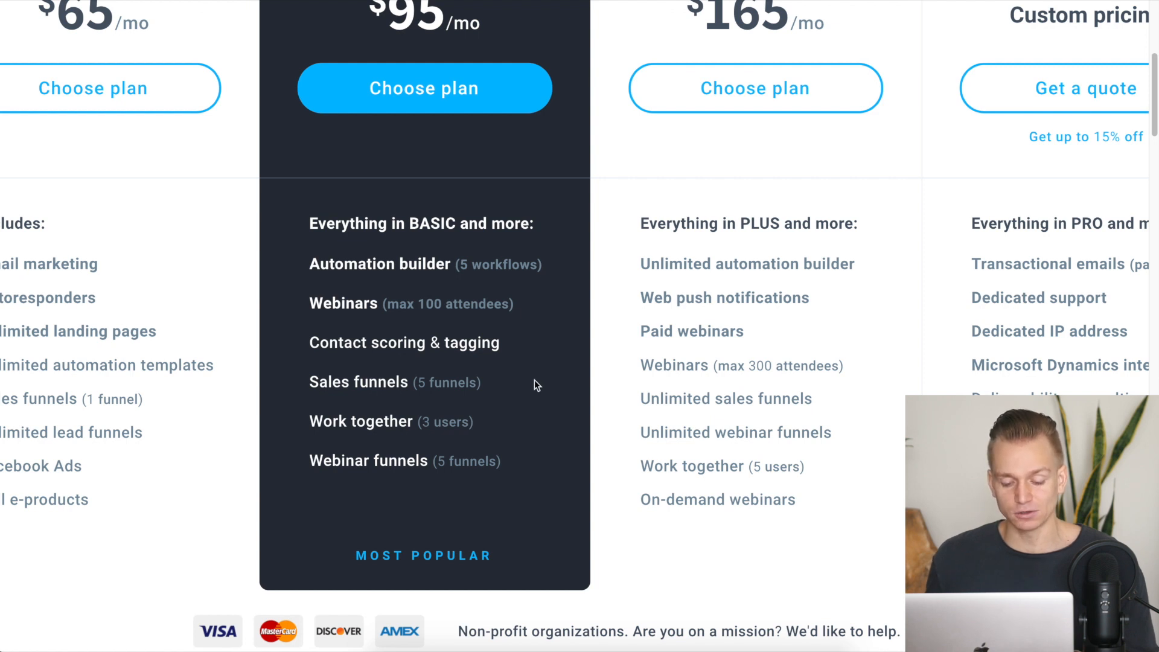
Compare the GetResponse plans' monthly prices and features side by side for a 10,000 list size.
{"action": "scroll", "coordinate": [565, 355], "scroll_direction": "down", "scroll_amount": 5}
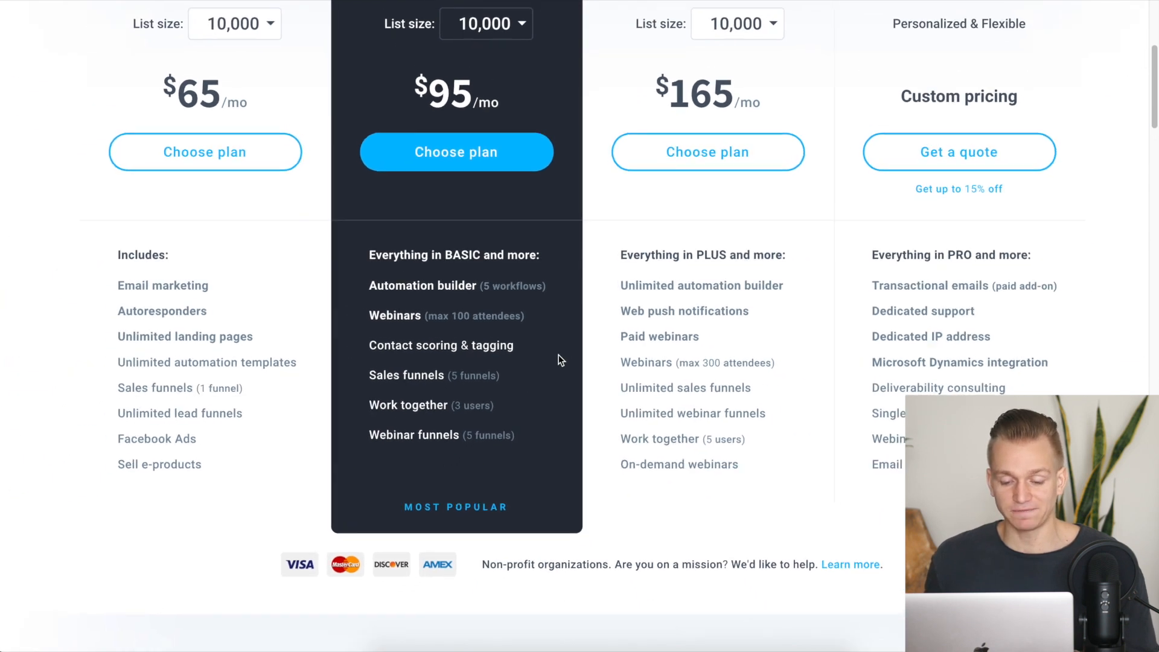
{"action": "scroll", "coordinate": [560, 360], "scroll_direction": "up", "scroll_amount": 2}
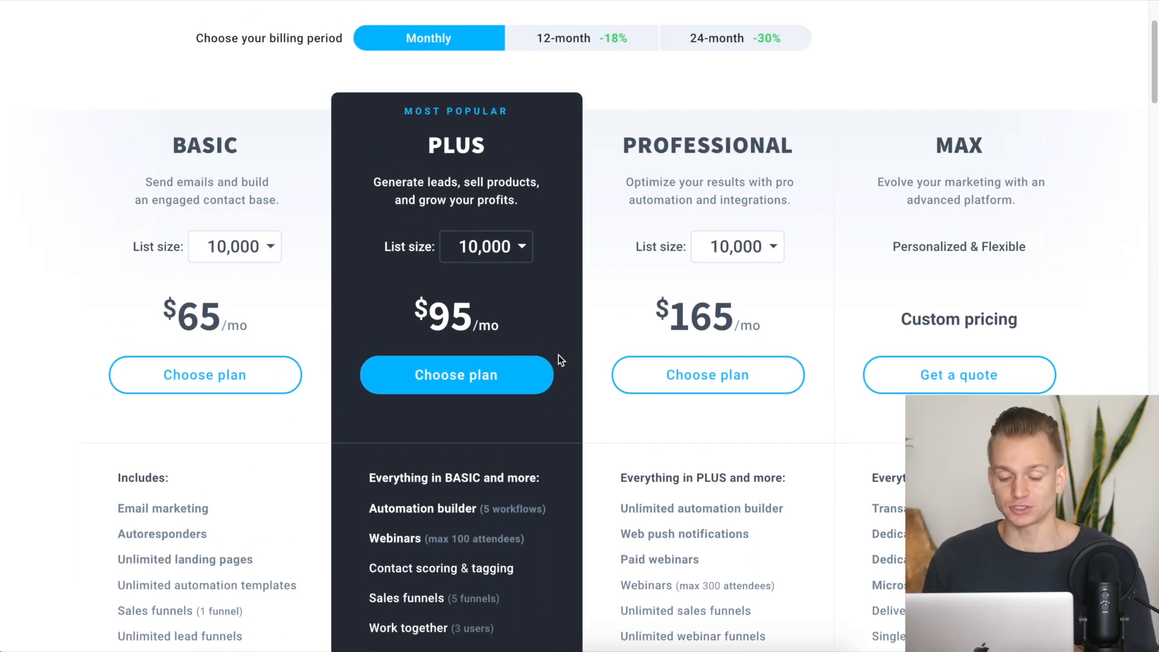
{"action": "scroll", "coordinate": [560, 360], "scroll_direction": "down", "scroll_amount": 1}
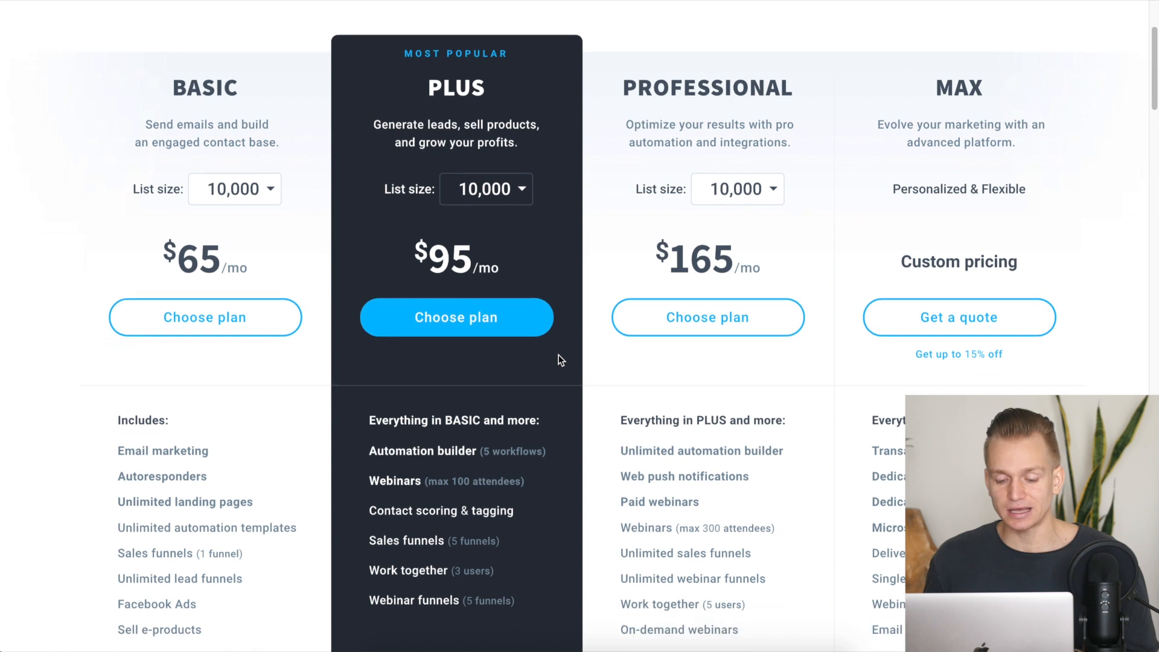
{"action": "key", "text": "ctrl+minus"}
Examine Mailchimp's pricing page, focusing on the Free plan's price, contact limit and included features.
{"action": "scroll", "coordinate": [560, 360], "scroll_direction": "down", "scroll_amount": 1}
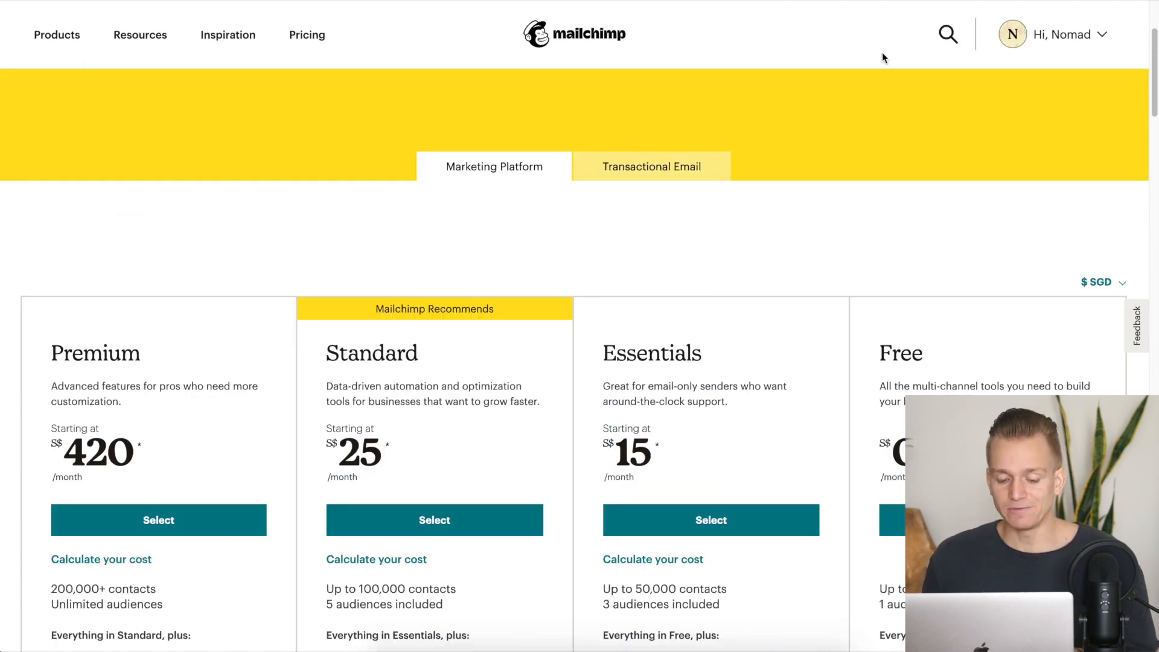
{"action": "scroll", "coordinate": [597, 208], "scroll_direction": "down", "scroll_amount": 1}
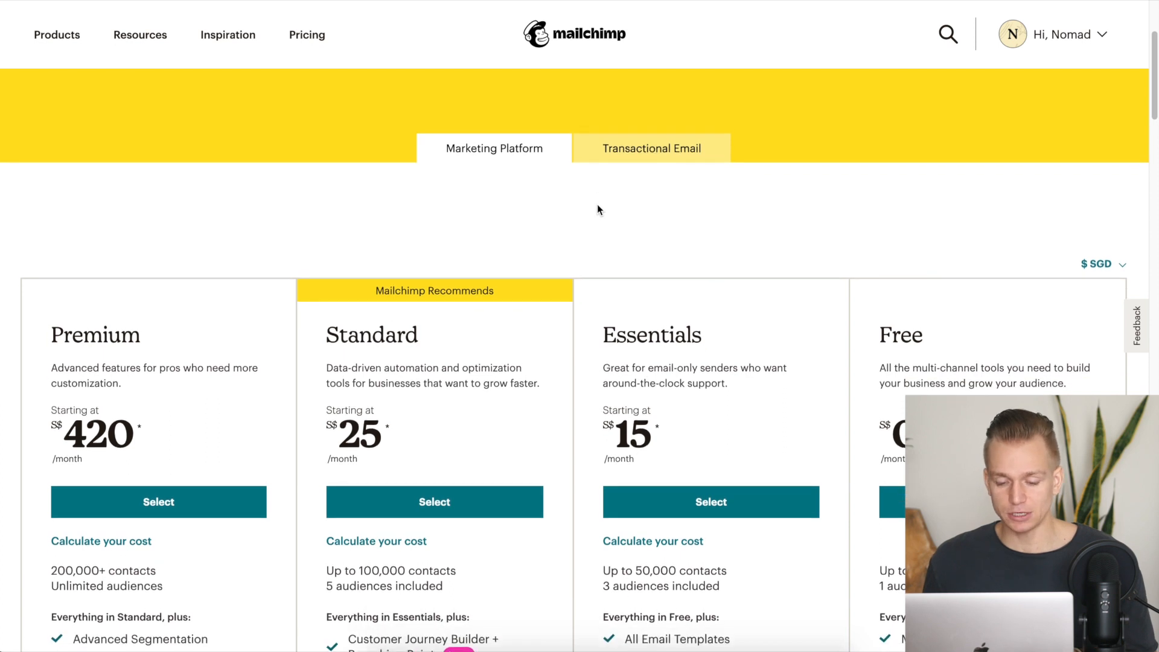
{"action": "scroll", "coordinate": [598, 209], "scroll_direction": "up", "scroll_amount": 3}
{"action": "scroll", "coordinate": [1045, 229], "scroll_direction": "down", "scroll_amount": 6}
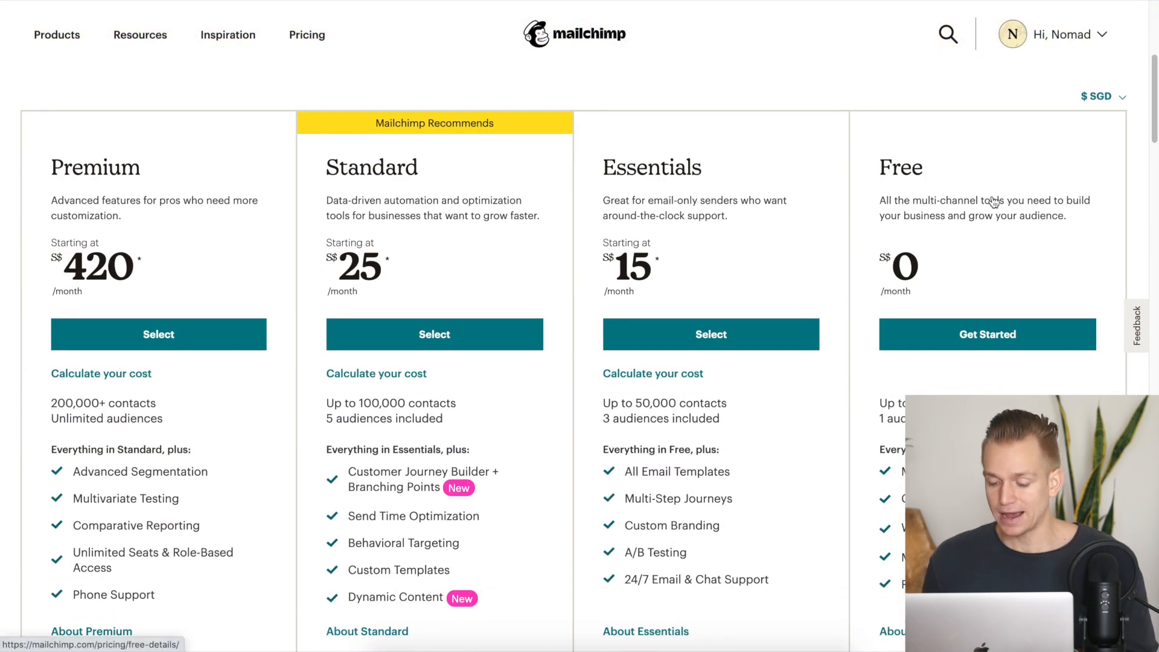
{"action": "scroll", "coordinate": [999, 181], "scroll_direction": "up", "scroll_amount": 5}
{"action": "scroll", "coordinate": [992, 196], "scroll_direction": "down", "scroll_amount": 5}
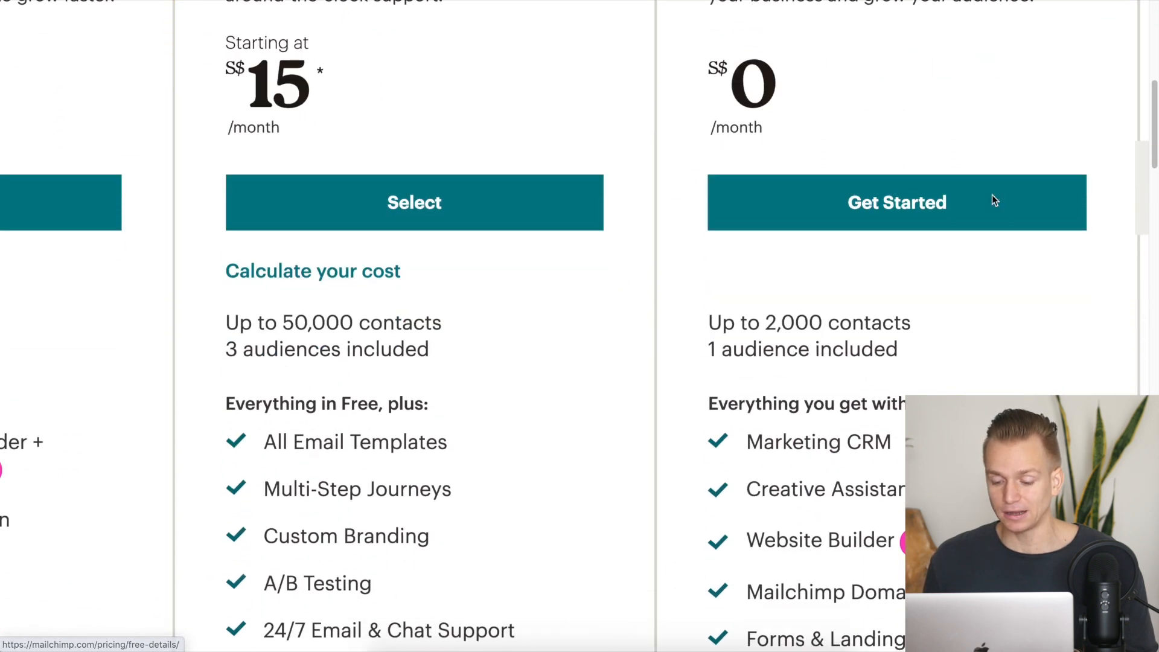
{"action": "scroll", "coordinate": [990, 195], "scroll_direction": "down", "scroll_amount": 5}
{"action": "scroll", "coordinate": [981, 199], "scroll_direction": "down", "scroll_amount": 3}
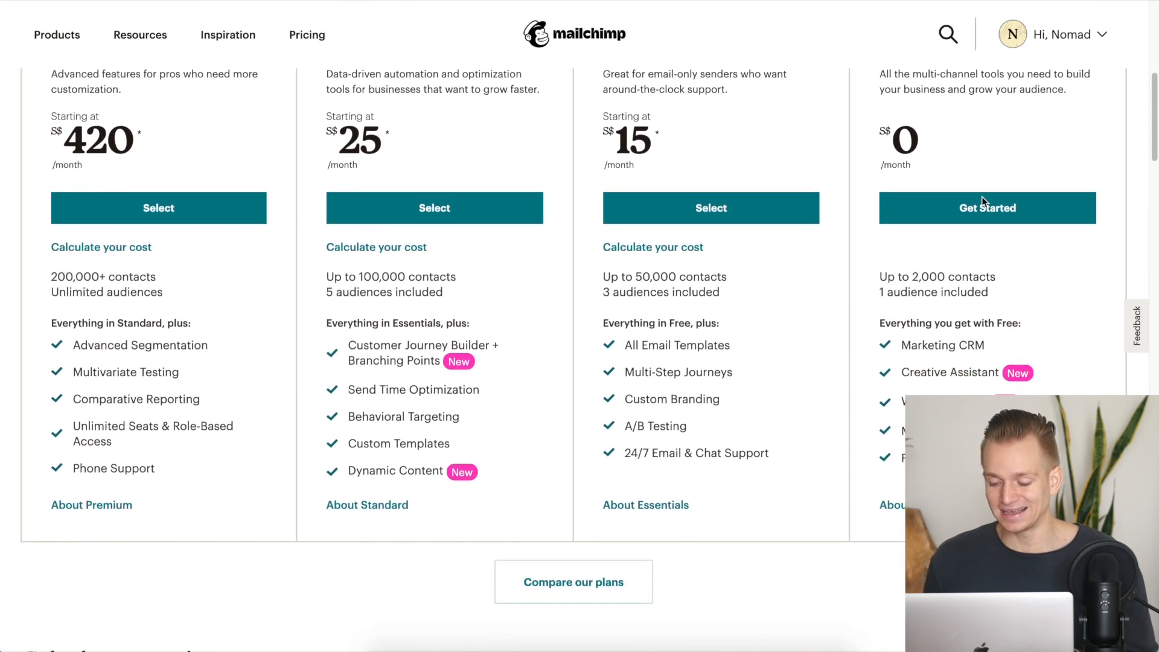
{"action": "scroll", "coordinate": [994, 237], "scroll_direction": "up", "scroll_amount": 5}
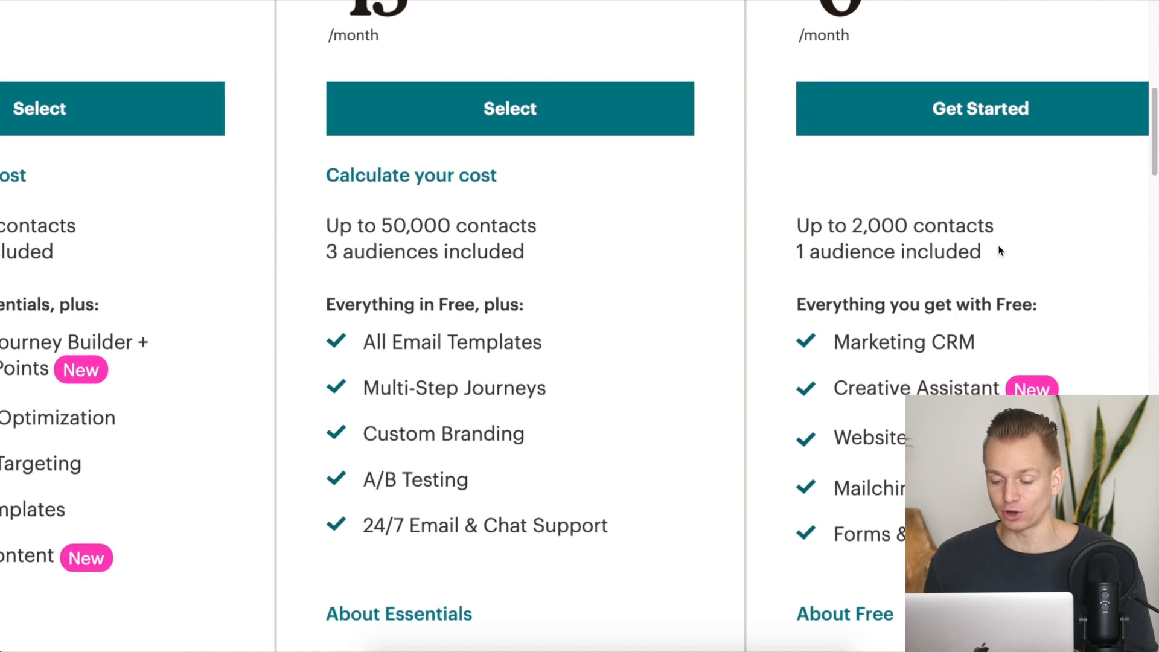
{"action": "scroll", "coordinate": [999, 250], "scroll_direction": "down", "scroll_amount": 5}
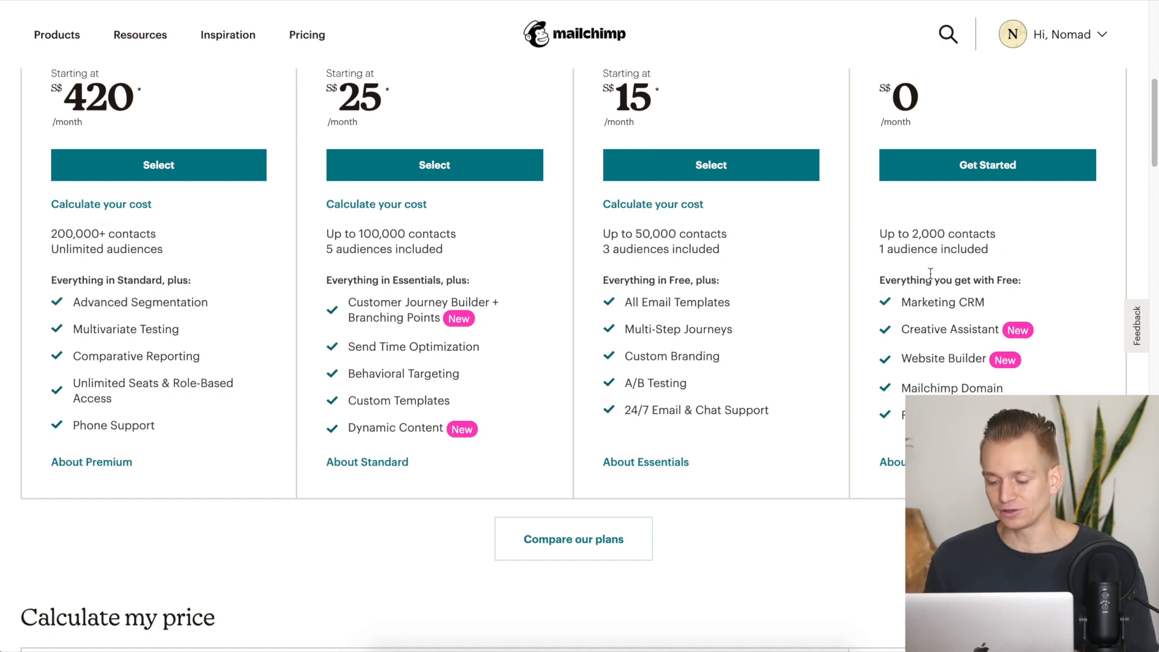
Compare the features of Mailchimp's Free, Essentials and Standard plans up close.
{"action": "scroll", "coordinate": [930, 273], "scroll_direction": "up", "scroll_amount": 3}
{"action": "scroll", "coordinate": [931, 273], "scroll_direction": "down", "scroll_amount": 4}
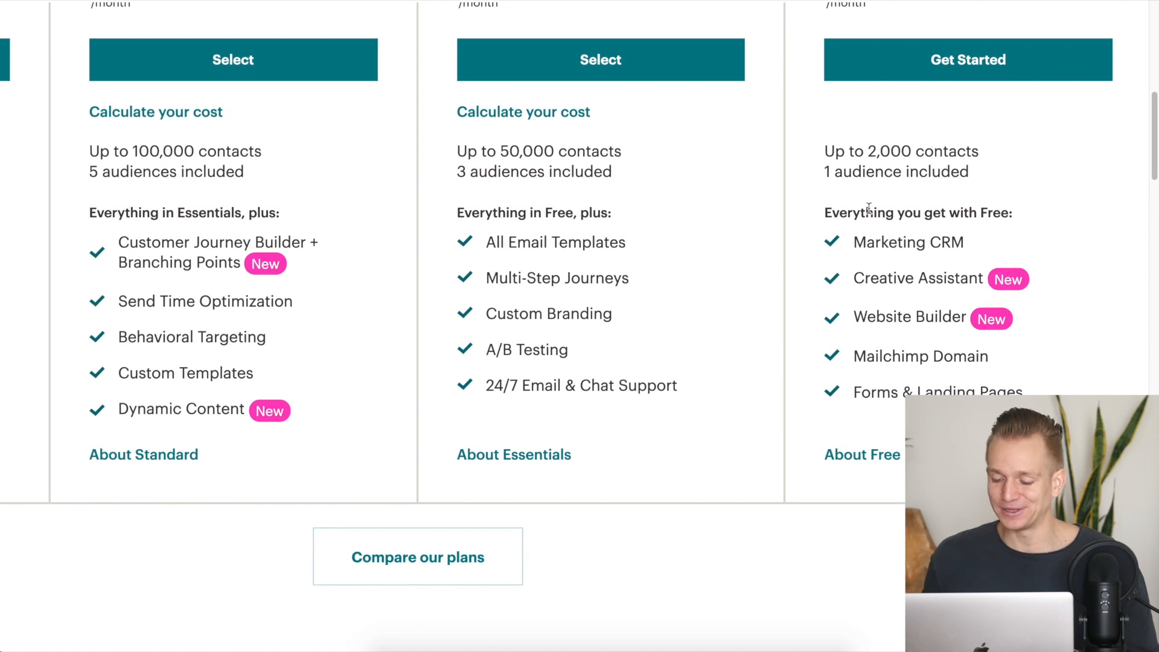
{"action": "scroll", "coordinate": [921, 303], "scroll_direction": "up", "scroll_amount": 3}
{"action": "scroll", "coordinate": [921, 303], "scroll_direction": "down", "scroll_amount": 3}
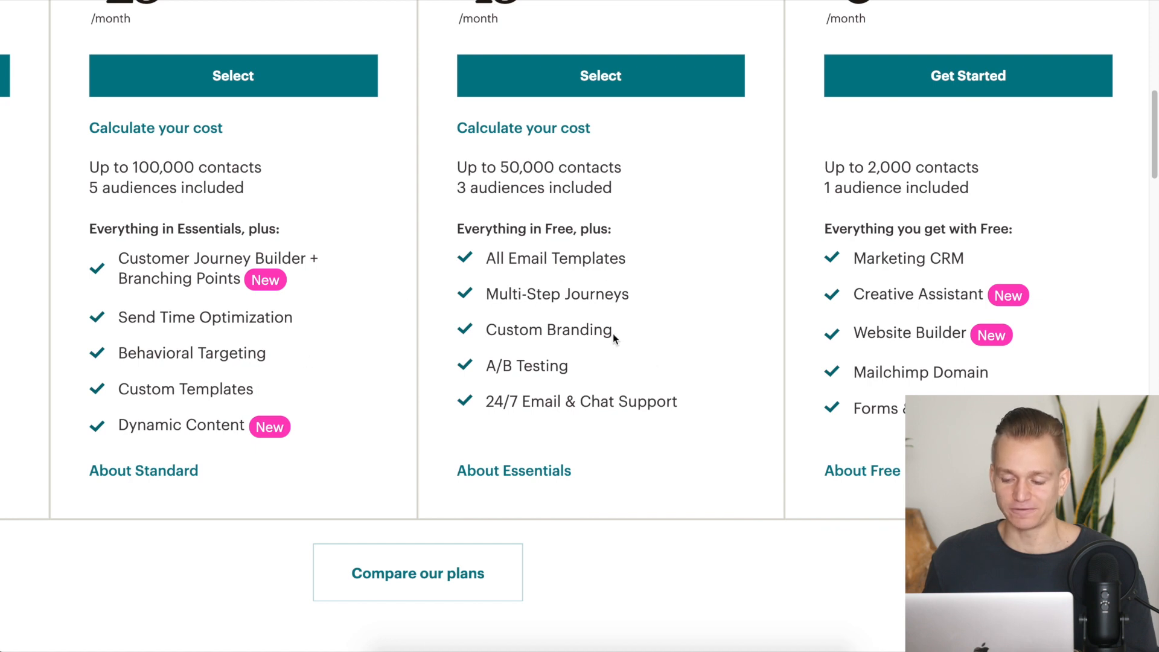
{"action": "scroll", "coordinate": [613, 333], "scroll_direction": "up", "scroll_amount": 2}
{"action": "scroll", "coordinate": [613, 333], "scroll_direction": "down", "scroll_amount": 1}
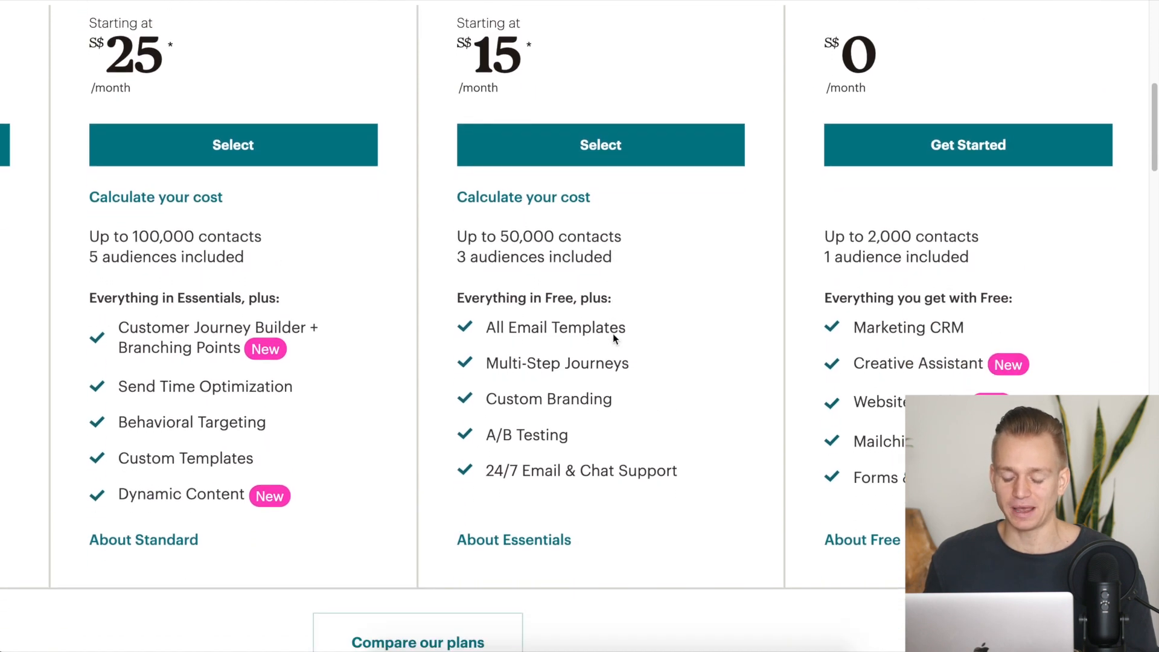
{"action": "scroll", "coordinate": [613, 338], "scroll_direction": "down", "scroll_amount": 1}
{"action": "scroll", "coordinate": [580, 332], "scroll_direction": "down", "scroll_amount": 3}
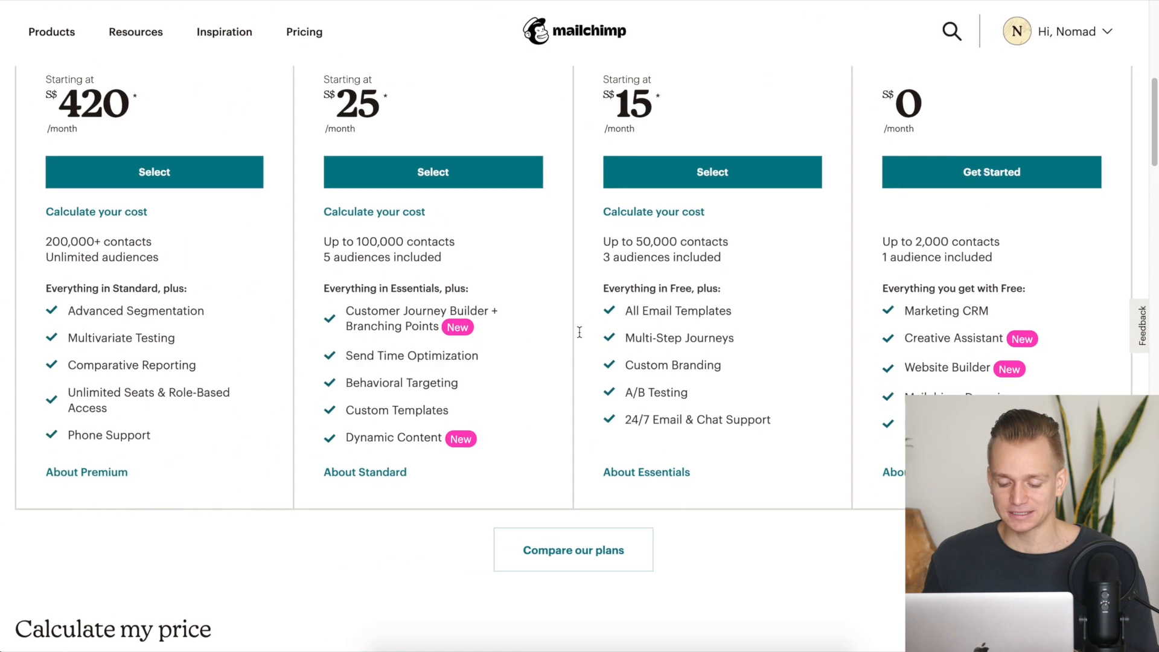
Review the Standard plan's USD starting price and features against Mailchimp's Essentials plan.
{"action": "scroll", "coordinate": [634, 320], "scroll_direction": "up", "scroll_amount": 3}
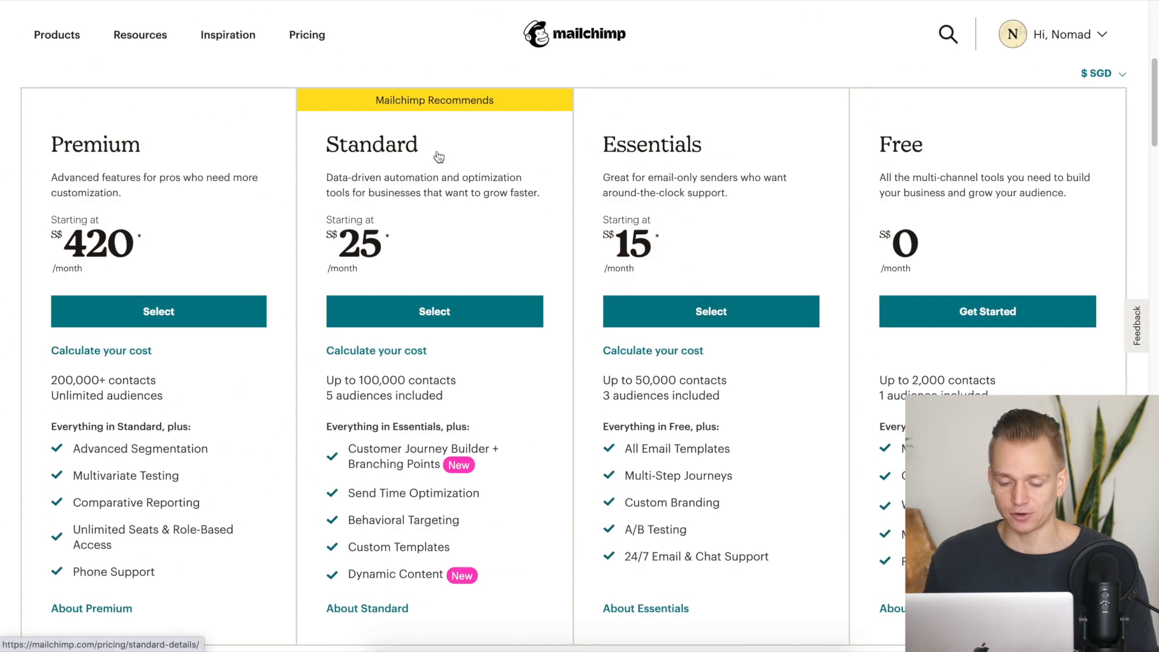
{"action": "scroll", "coordinate": [532, 207], "scroll_direction": "up", "scroll_amount": 1}
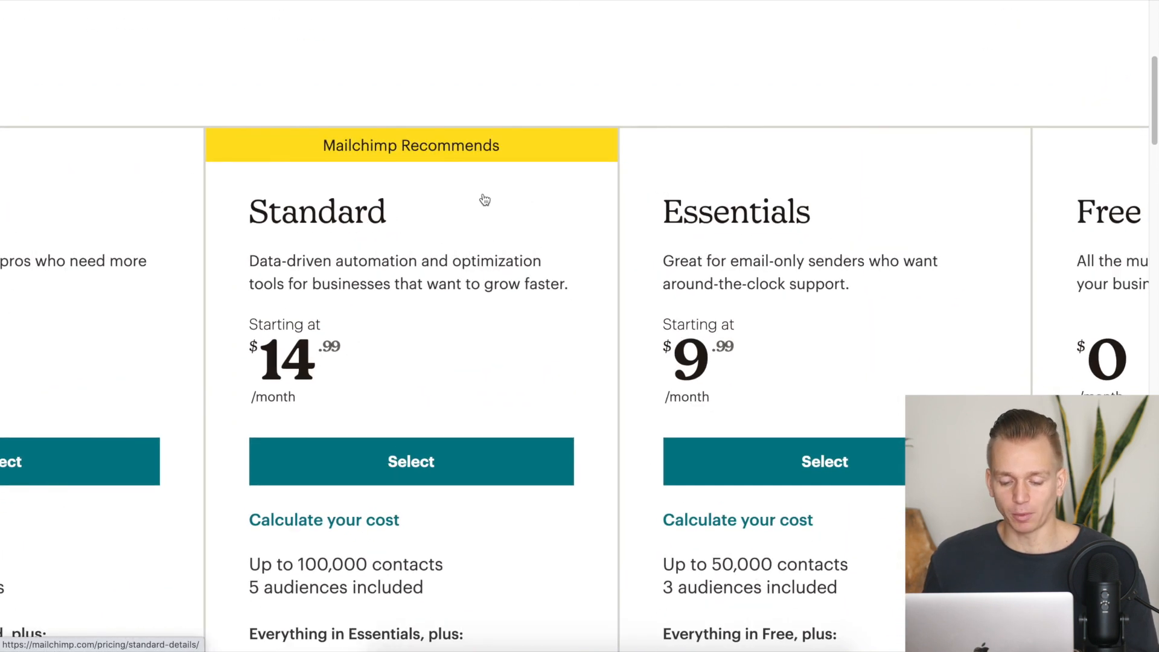
{"action": "scroll", "coordinate": [481, 197], "scroll_direction": "down", "scroll_amount": 4}
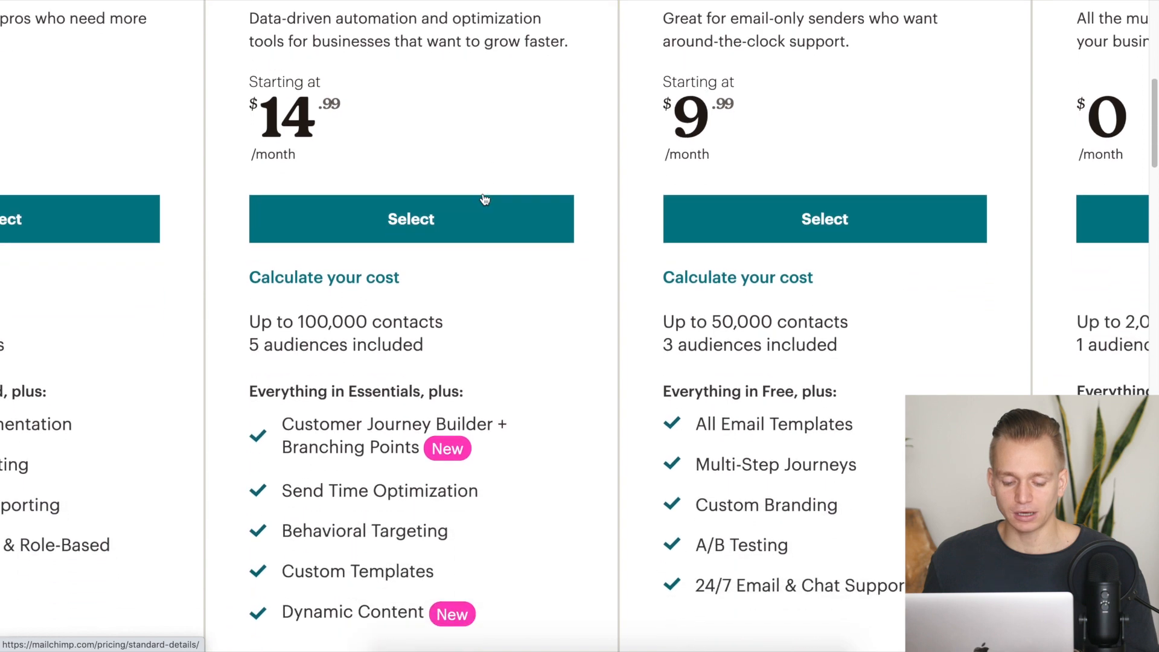
{"action": "scroll", "coordinate": [481, 199], "scroll_direction": "down", "scroll_amount": 1}
{"action": "scroll", "coordinate": [481, 200], "scroll_direction": "up", "scroll_amount": 3}
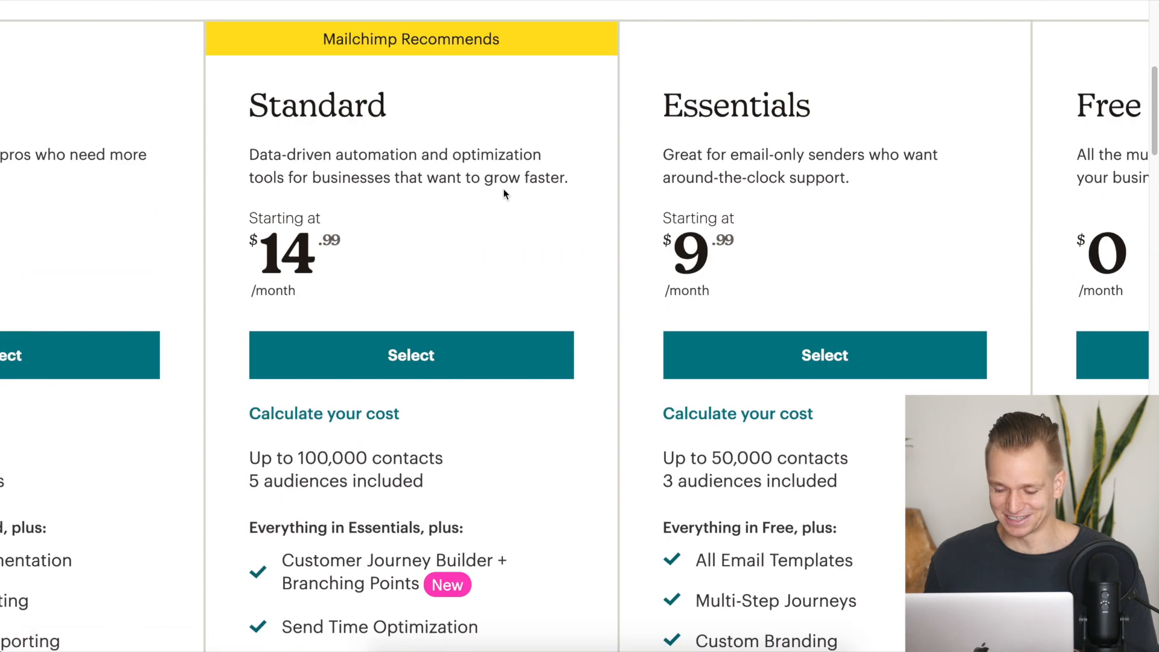
{"action": "scroll", "coordinate": [504, 193], "scroll_direction": "down", "scroll_amount": 2, "text": "ctrl"}
{"action": "scroll", "coordinate": [504, 193], "scroll_direction": "down", "scroll_amount": 4}
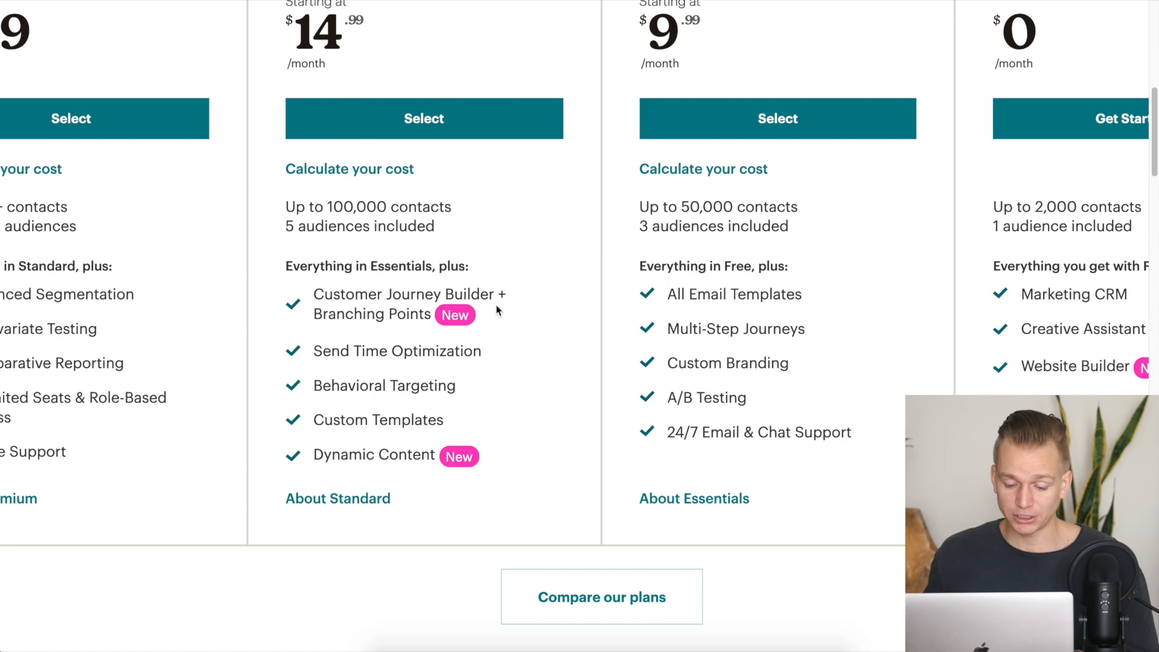
{"action": "scroll", "coordinate": [496, 310], "scroll_direction": "down", "scroll_amount": 1}
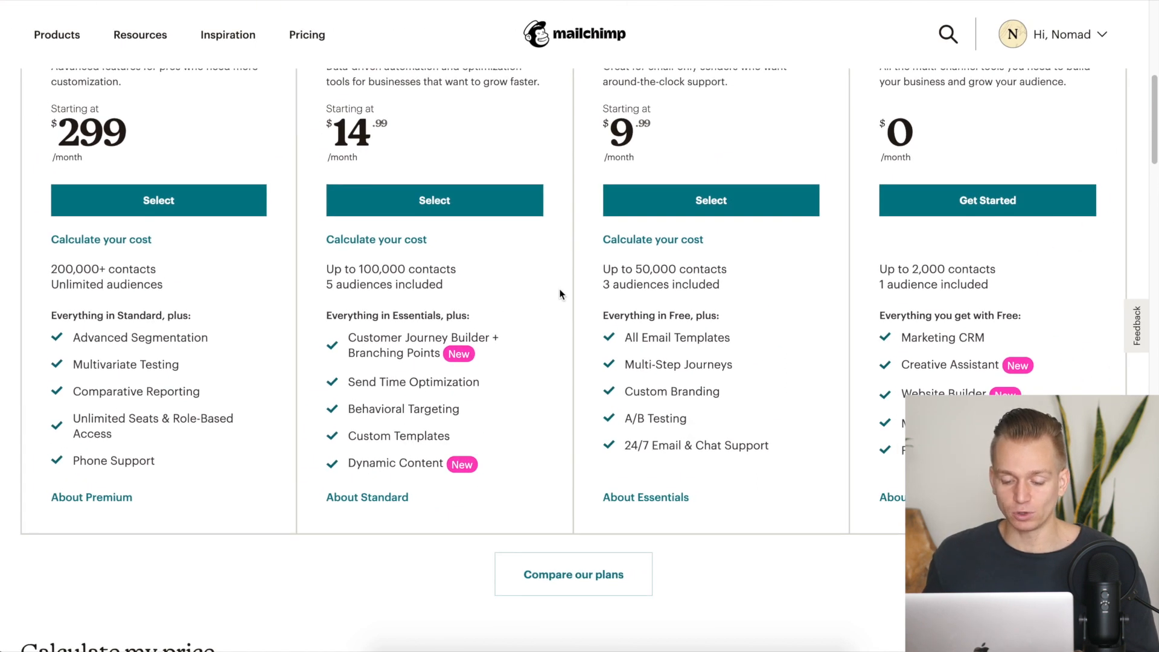
Check the Standard plan's price for up to 10k contacts in Mailchimp's price calculator, and compare it with the plan overview.
{"action": "scroll", "coordinate": [560, 294], "scroll_direction": "up", "scroll_amount": 3}
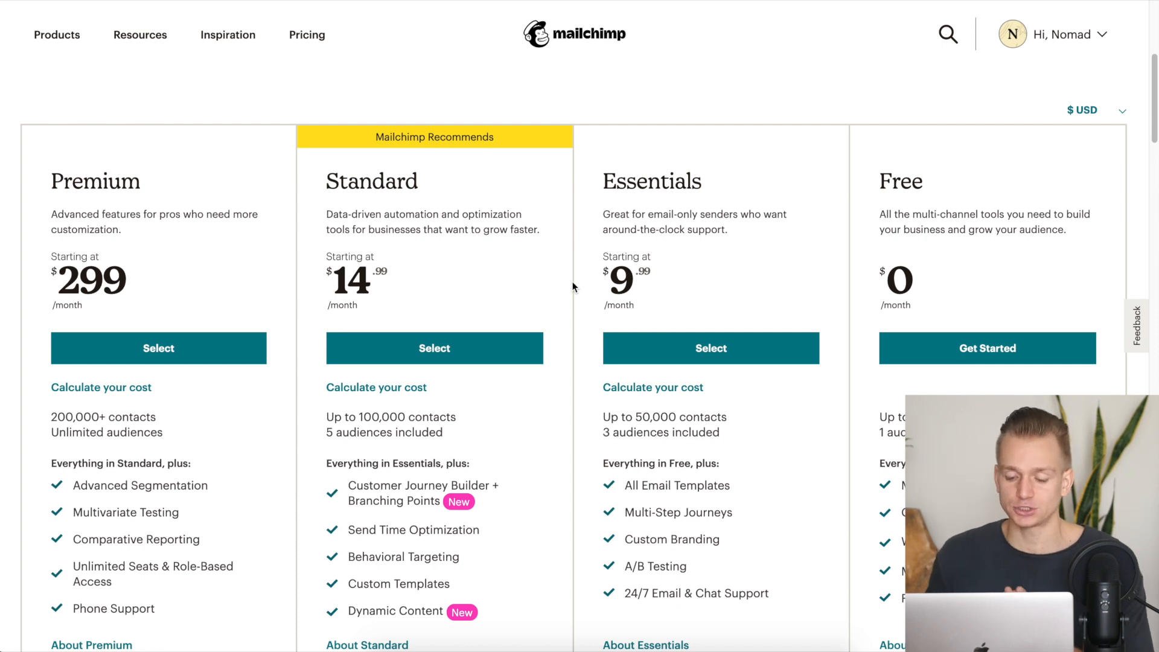
{"action": "scroll", "coordinate": [573, 287], "scroll_direction": "down", "scroll_amount": 7}
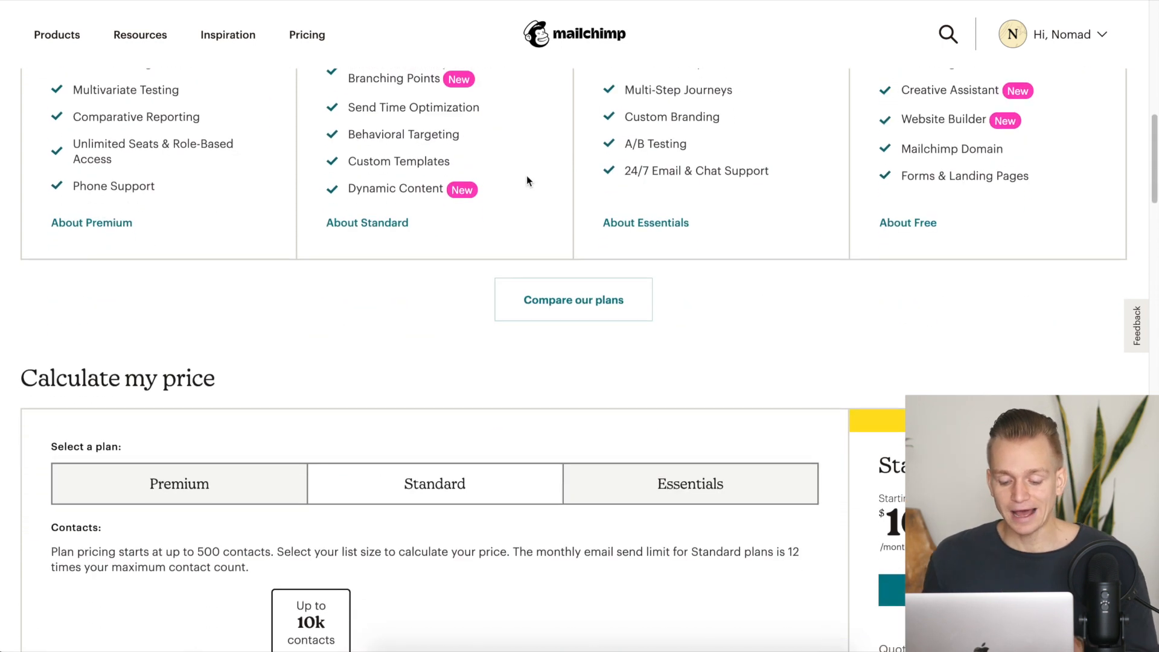
{"action": "scroll", "coordinate": [526, 175], "scroll_direction": "down", "scroll_amount": 6}
{"action": "scroll", "coordinate": [527, 175], "scroll_direction": "up", "scroll_amount": 3}
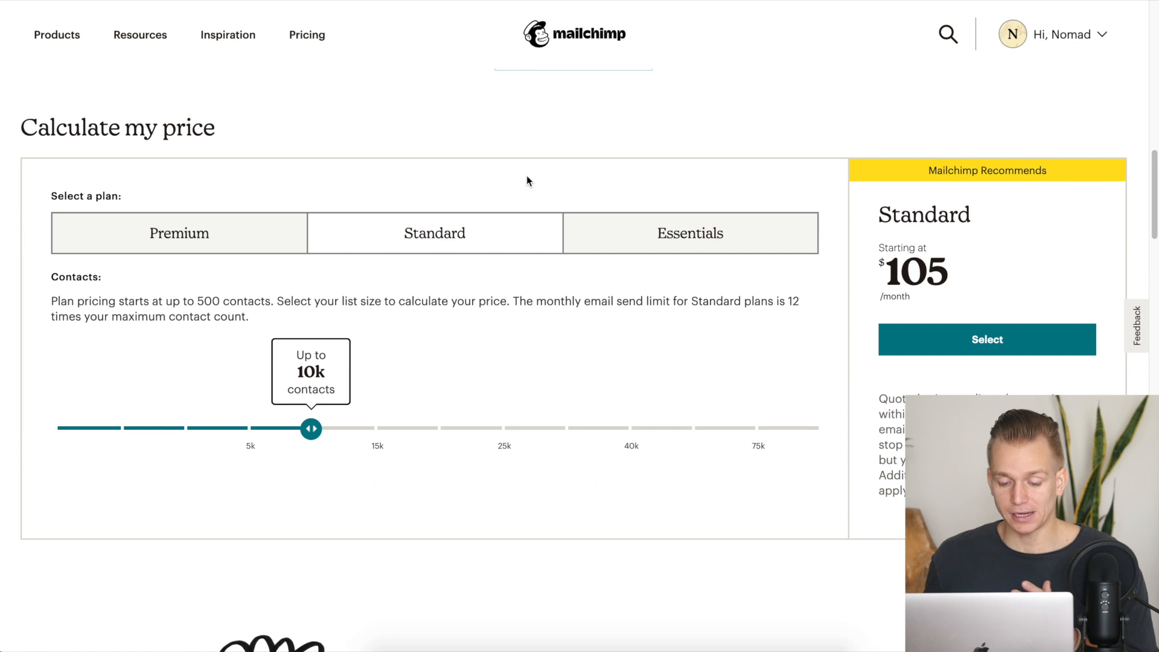
{"action": "scroll", "coordinate": [526, 174], "scroll_direction": "up", "scroll_amount": 12}
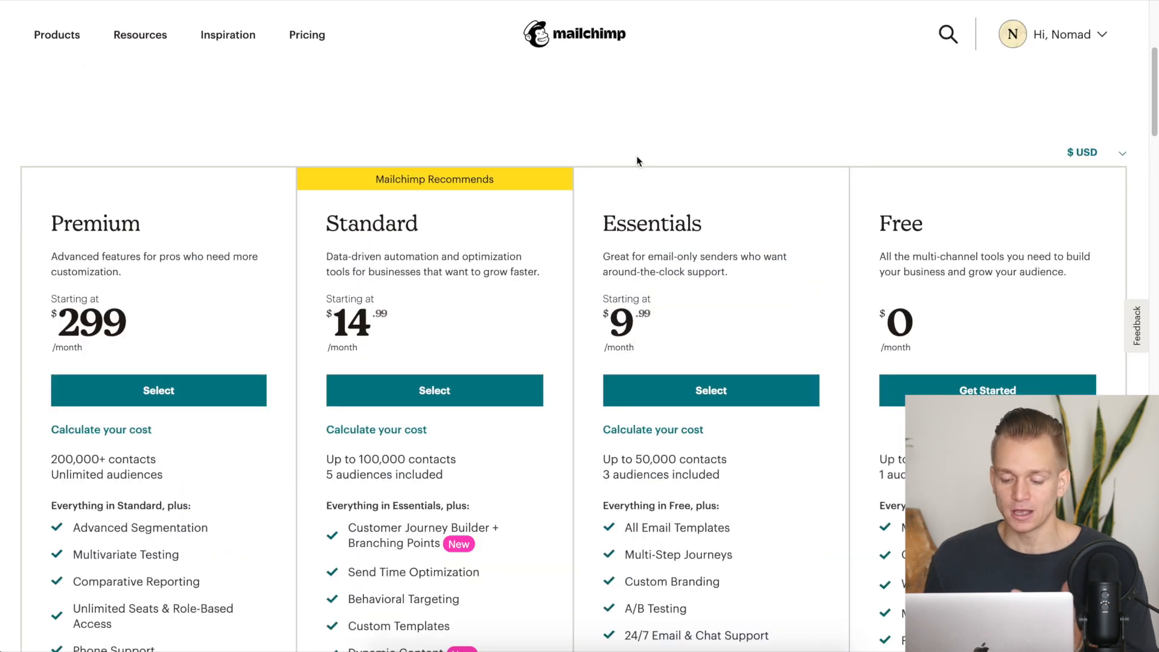
{"action": "scroll", "coordinate": [636, 155], "scroll_direction": "down", "scroll_amount": 2}
{"action": "scroll", "coordinate": [638, 159], "scroll_direction": "down", "scroll_amount": 10}
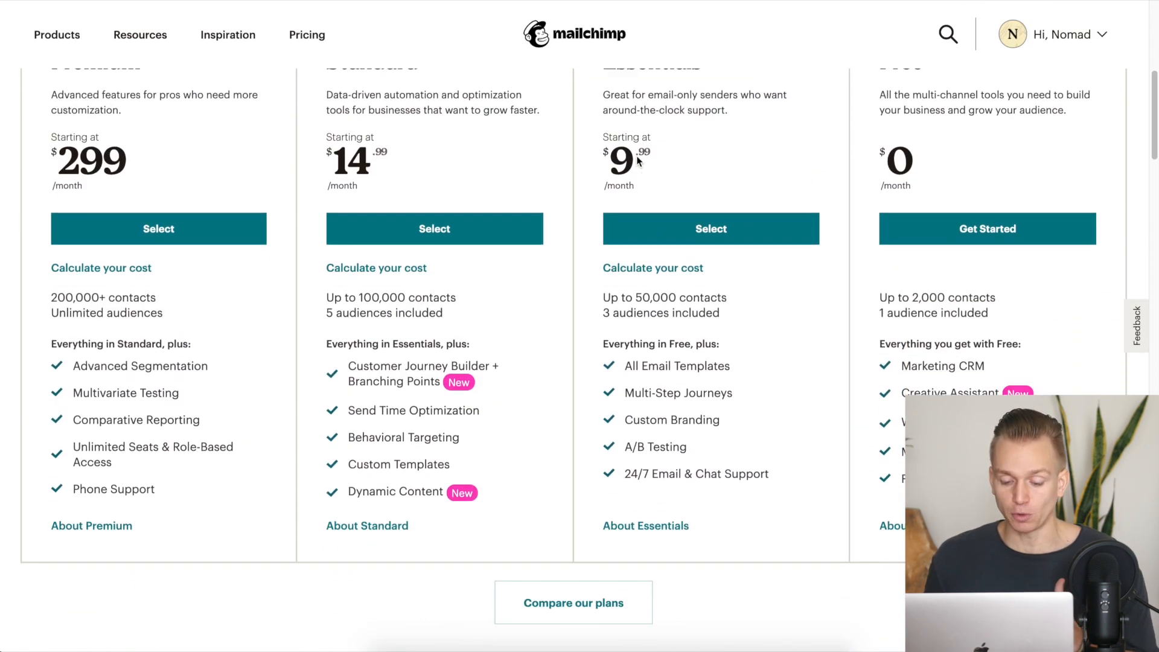
{"action": "scroll", "coordinate": [638, 162], "scroll_direction": "down", "scroll_amount": 2}
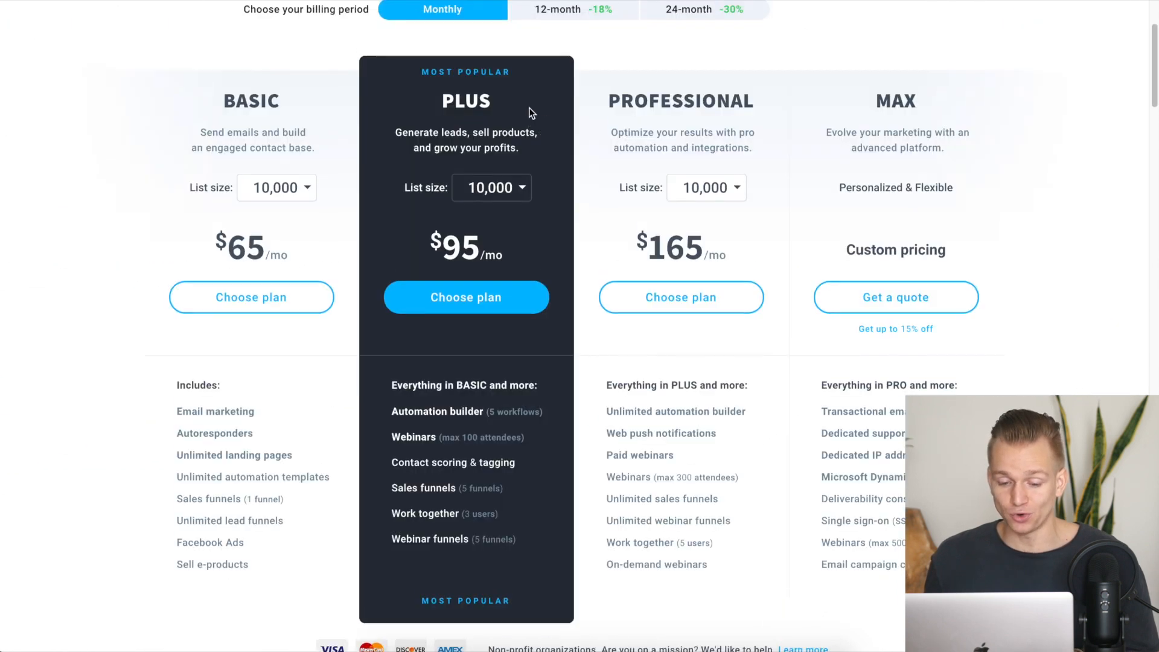
Review GetResponse's monthly plan prices and features again, down to the plan comparison section.
{"action": "scroll", "coordinate": [528, 108], "scroll_direction": "up", "scroll_amount": 3}
{"action": "scroll", "coordinate": [529, 110], "scroll_direction": "down", "scroll_amount": 1}
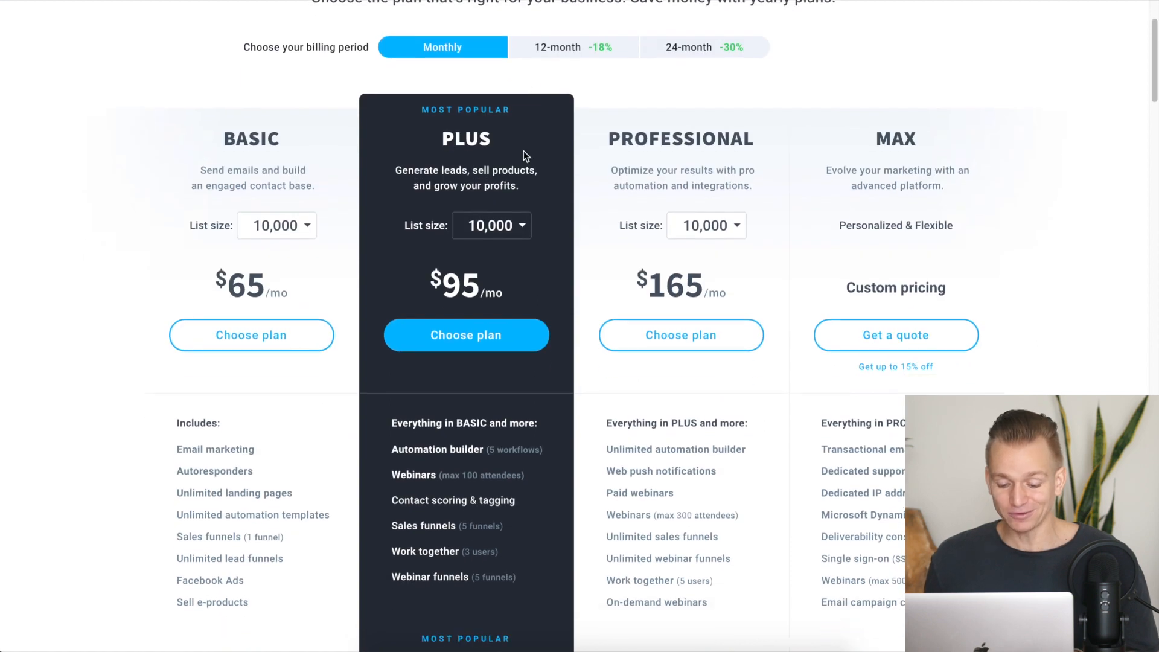
{"action": "scroll", "coordinate": [522, 173], "scroll_direction": "down", "scroll_amount": 4}
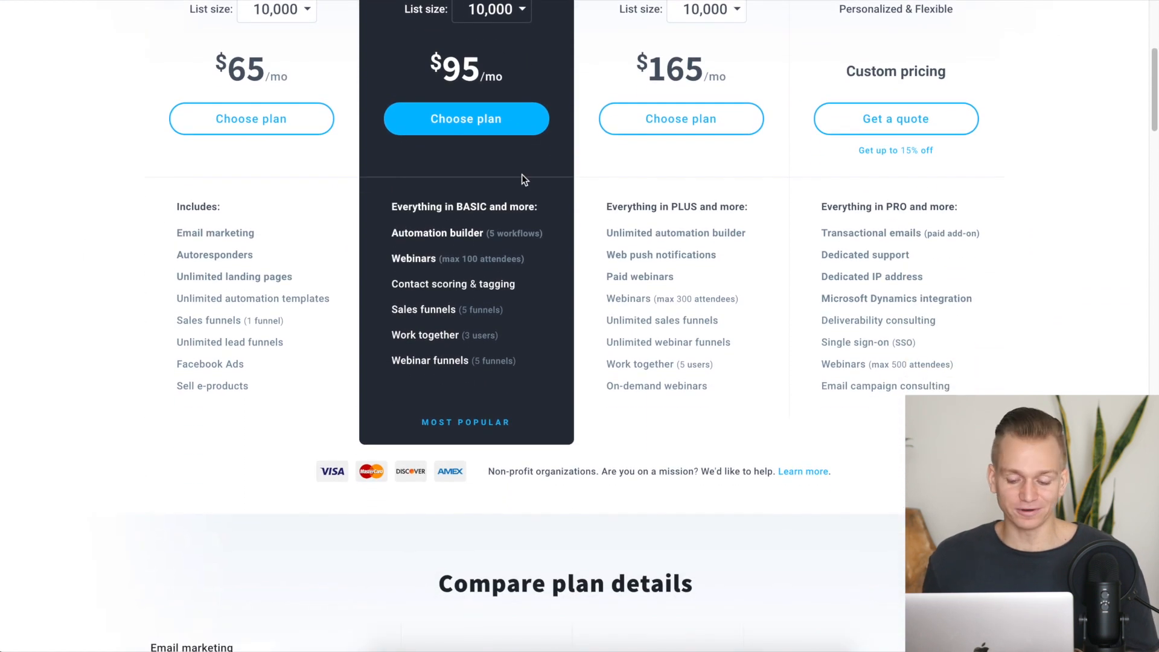
Examine the features of GetResponse's Plus plan and compare its price for a 10,000 list size with the Professional plan's.
{"action": "scroll", "coordinate": [566, 317], "scroll_direction": "up", "scroll_amount": 5}
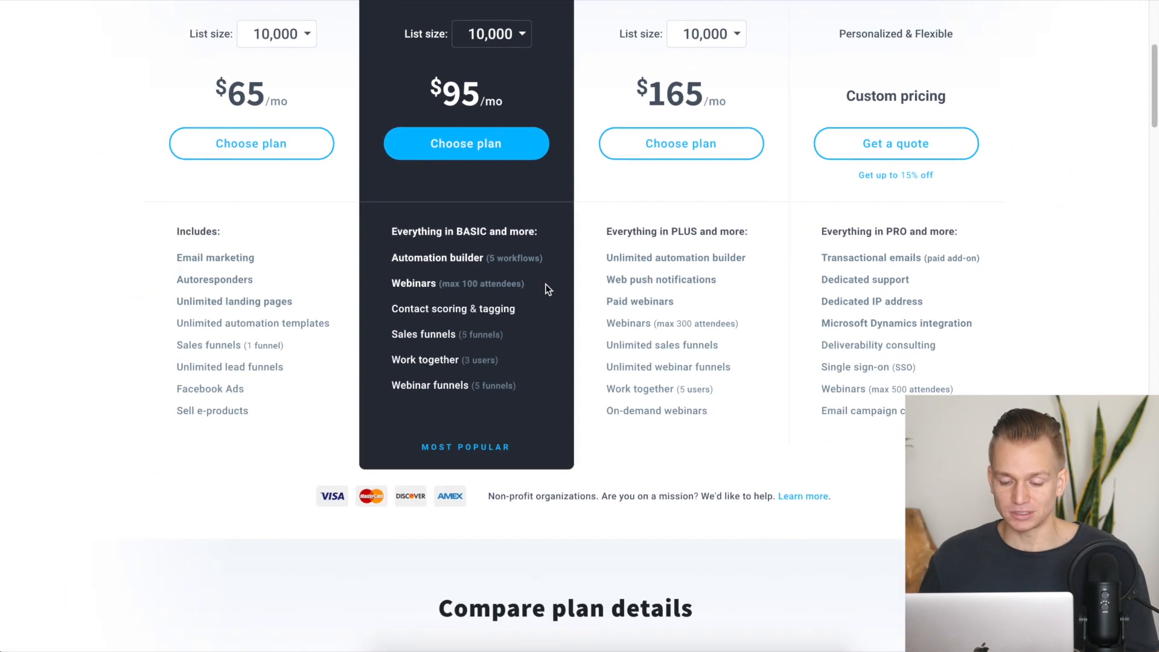
{"action": "scroll", "coordinate": [545, 290], "scroll_direction": "up", "scroll_amount": 3}
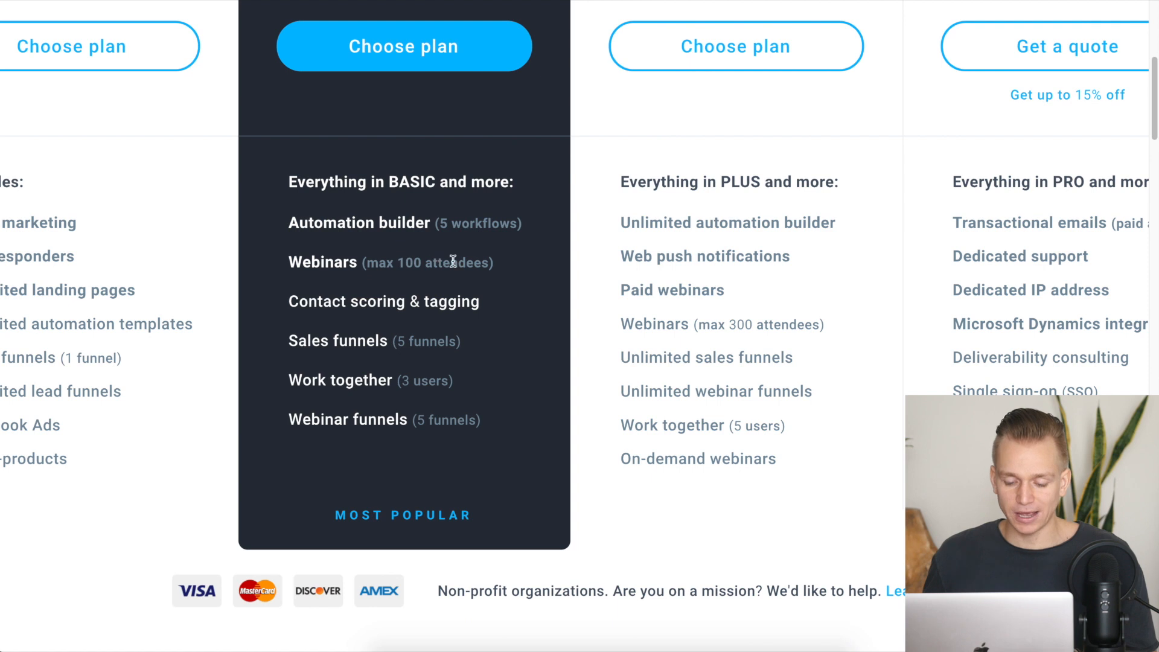
{"action": "scroll", "coordinate": [573, 269], "scroll_direction": "up", "scroll_amount": 2}
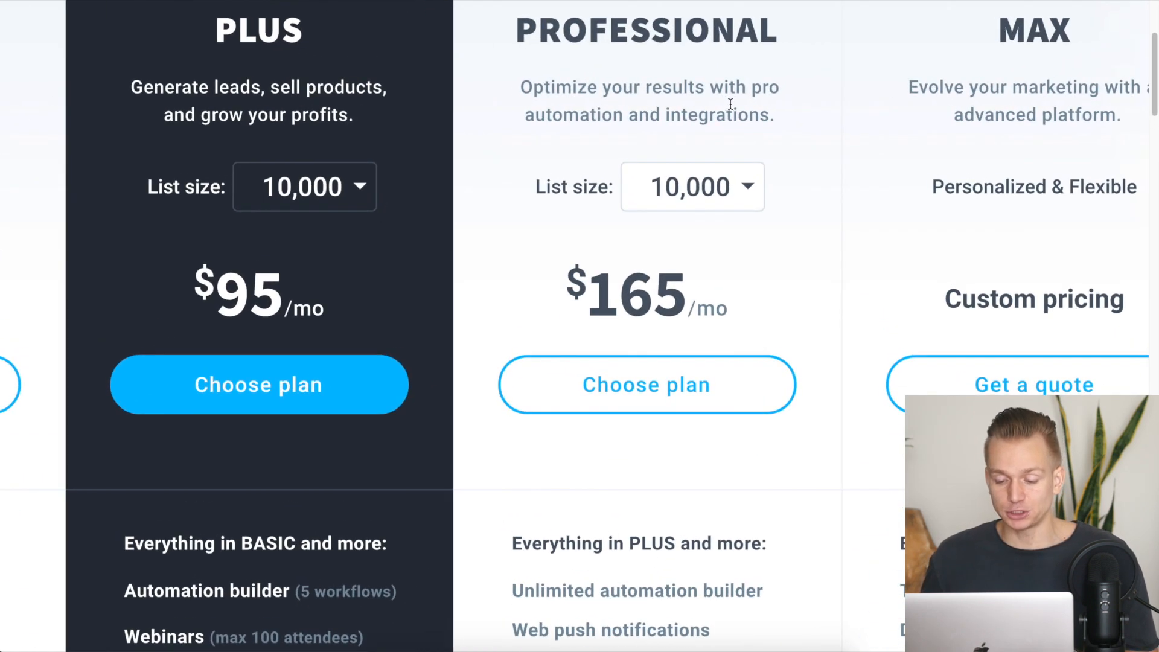
{"action": "scroll", "coordinate": [779, 110], "scroll_direction": "down", "scroll_amount": 2}
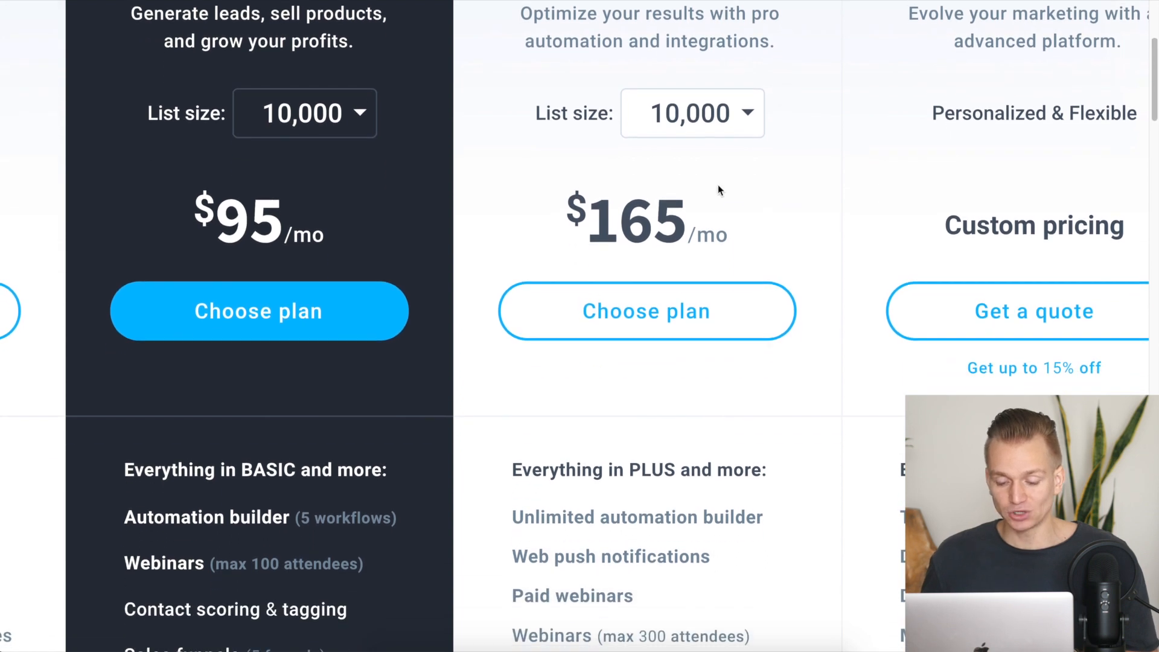
{"action": "left_click_drag", "start_coordinate": [559, 223], "coordinate": [733, 226]}
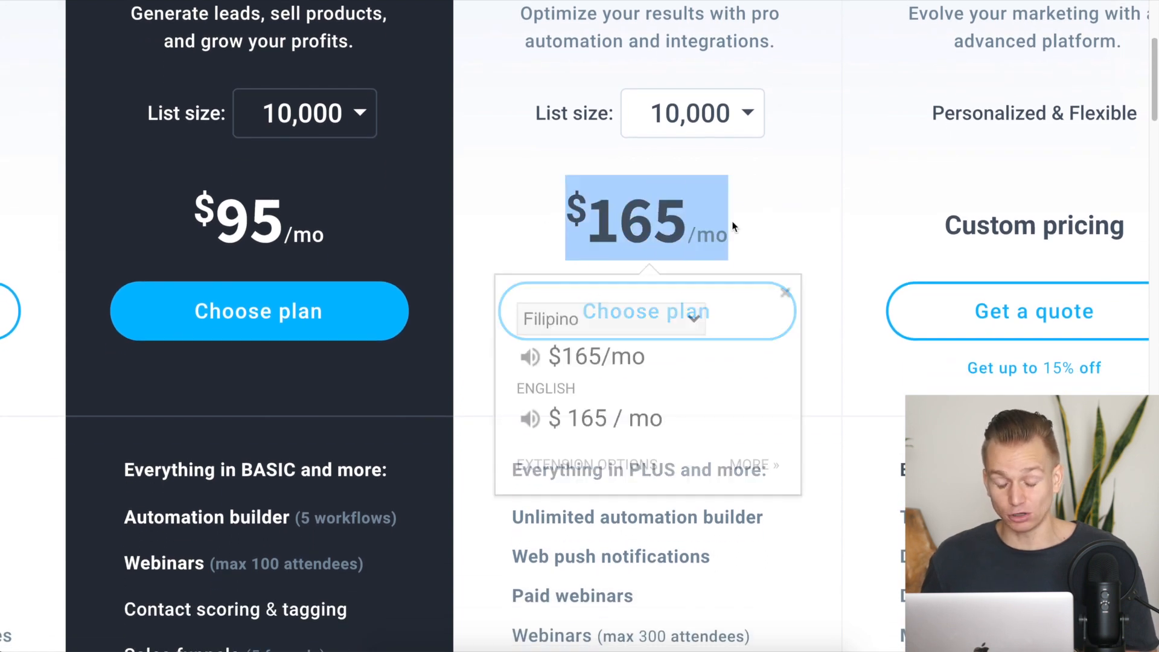
{"action": "left_click", "coordinate": [733, 226]}
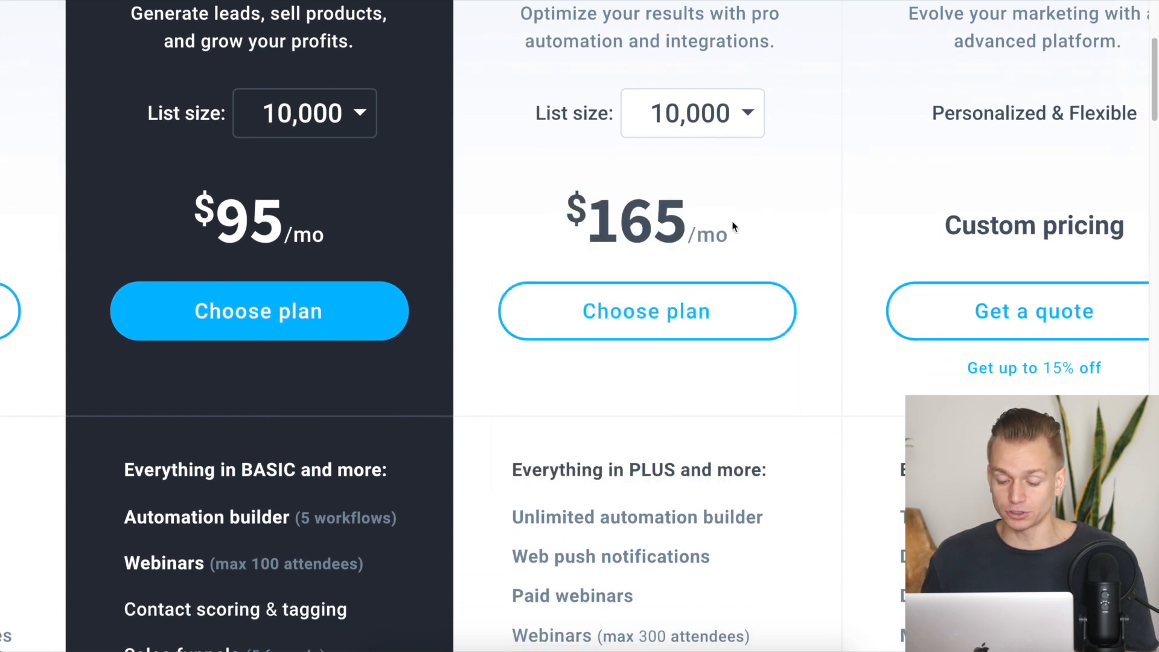
{"action": "scroll", "coordinate": [733, 226], "scroll_direction": "down", "scroll_amount": 5}
{"action": "scroll", "coordinate": [733, 226], "scroll_direction": "down", "scroll_amount": 2}
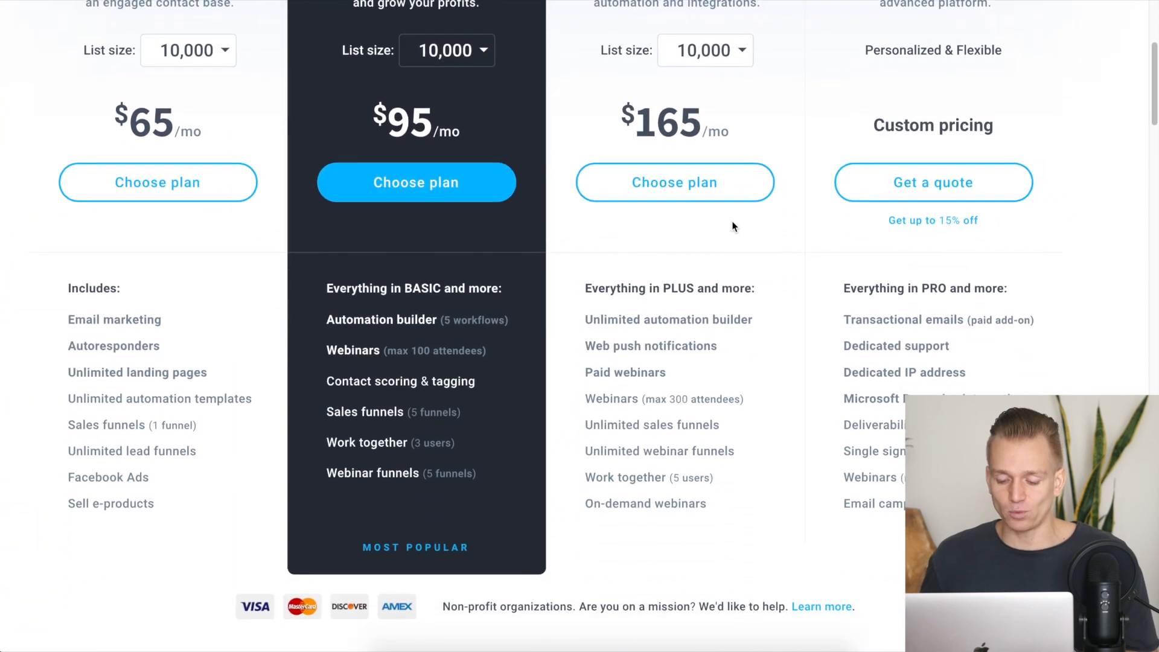
{"action": "scroll", "coordinate": [731, 221], "scroll_direction": "down", "scroll_amount": 3}
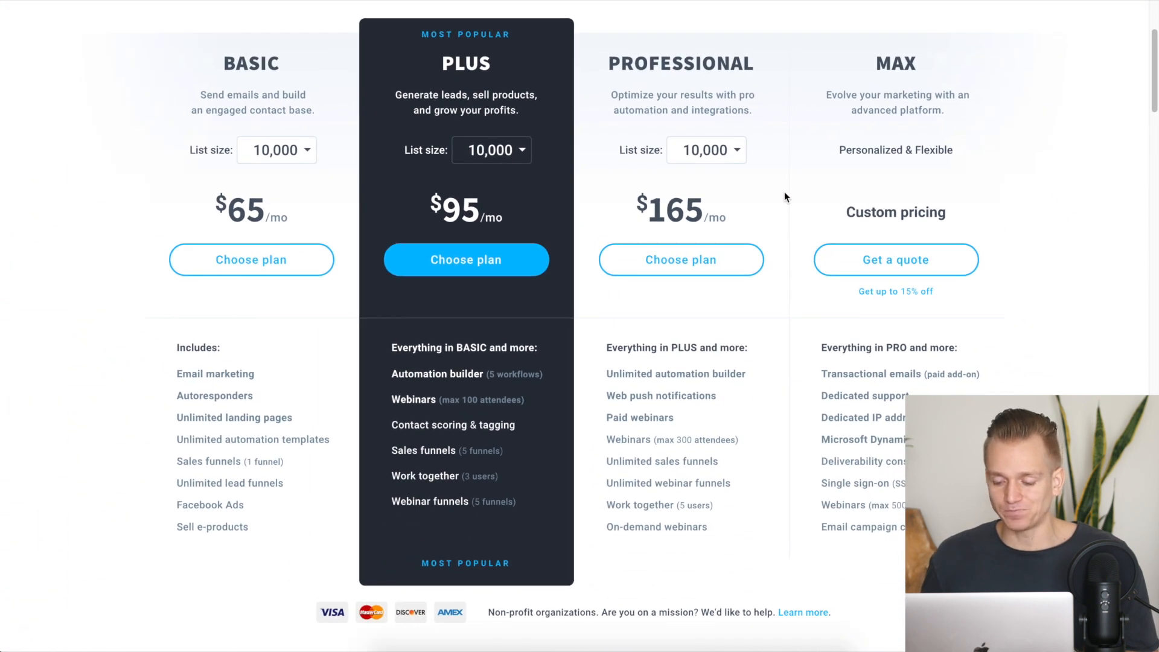
Review GetResponse's monthly plan overview again, with a closer look at the Professional plan's price.
{"action": "scroll", "coordinate": [784, 190], "scroll_direction": "up", "scroll_amount": 3}
{"action": "scroll", "coordinate": [784, 196], "scroll_direction": "down", "scroll_amount": 1}
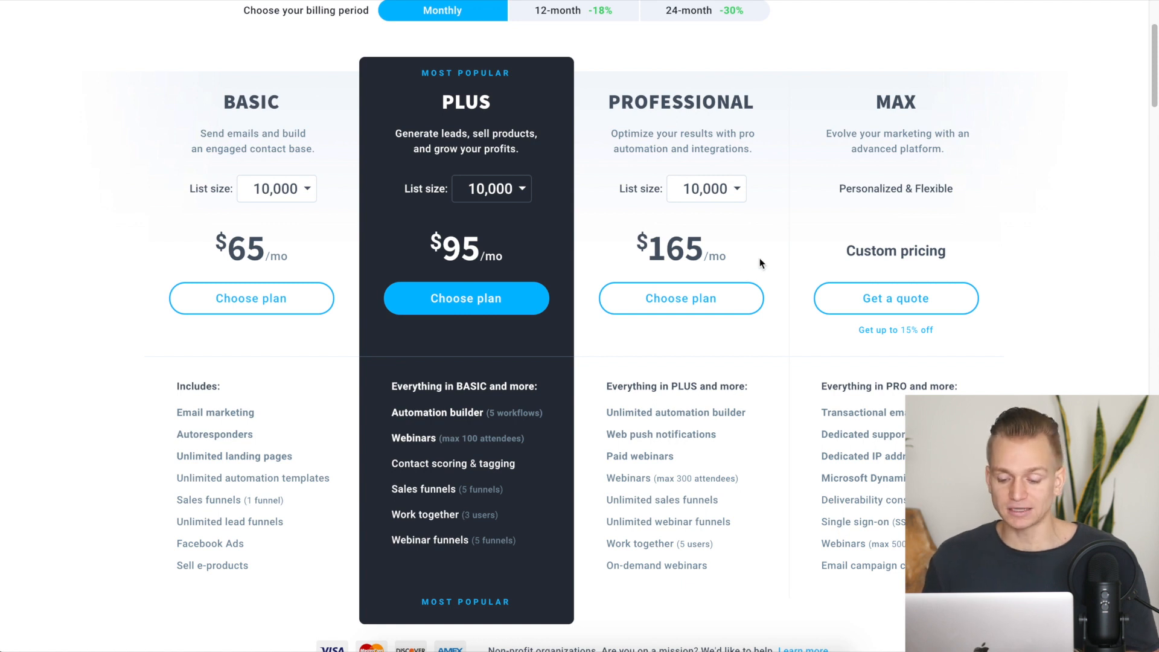
{"action": "scroll", "coordinate": [759, 258], "scroll_direction": "up", "scroll_amount": 5}
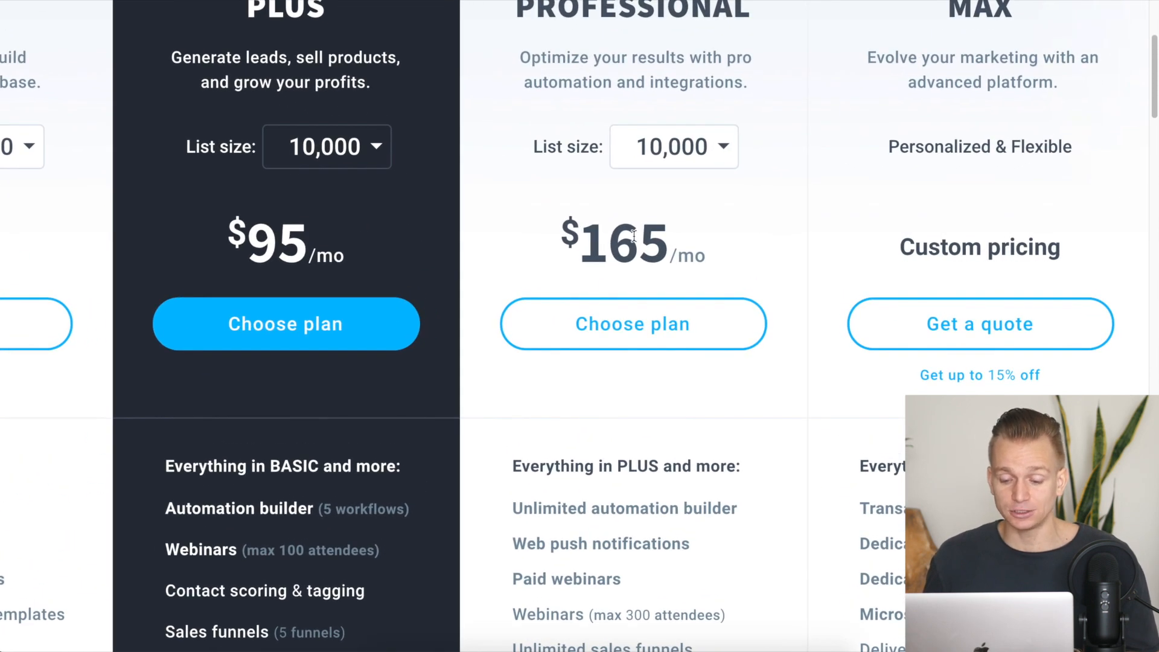
{"action": "scroll", "coordinate": [634, 235], "scroll_direction": "down", "scroll_amount": 5}
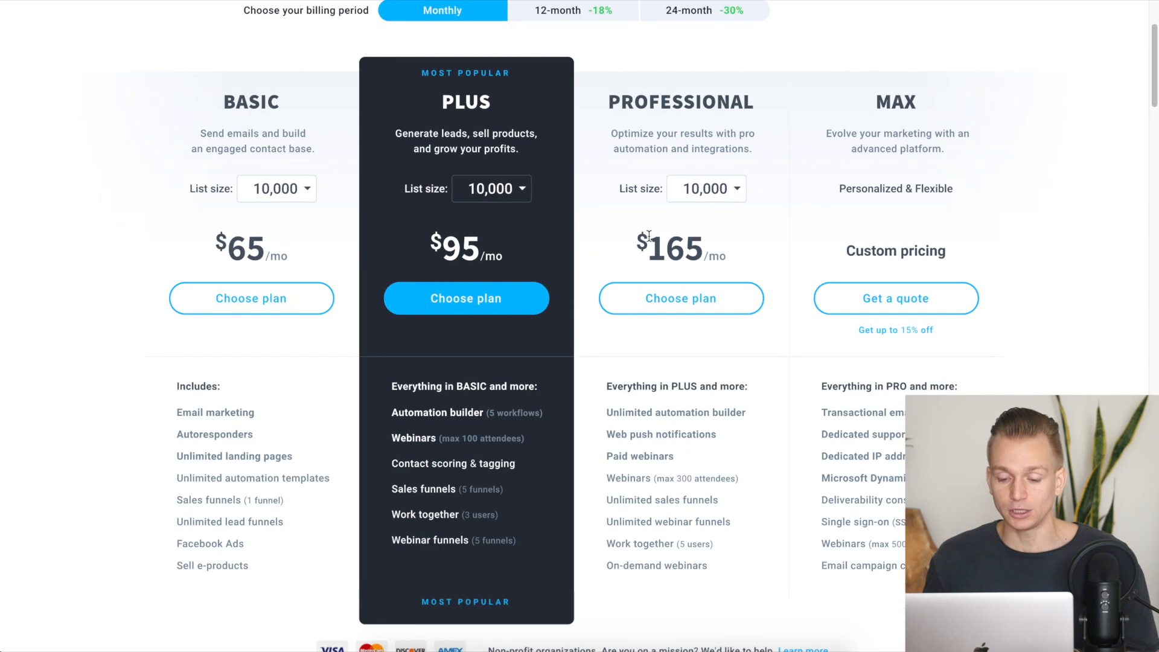
{"action": "scroll", "coordinate": [655, 239], "scroll_direction": "up", "scroll_amount": 1}
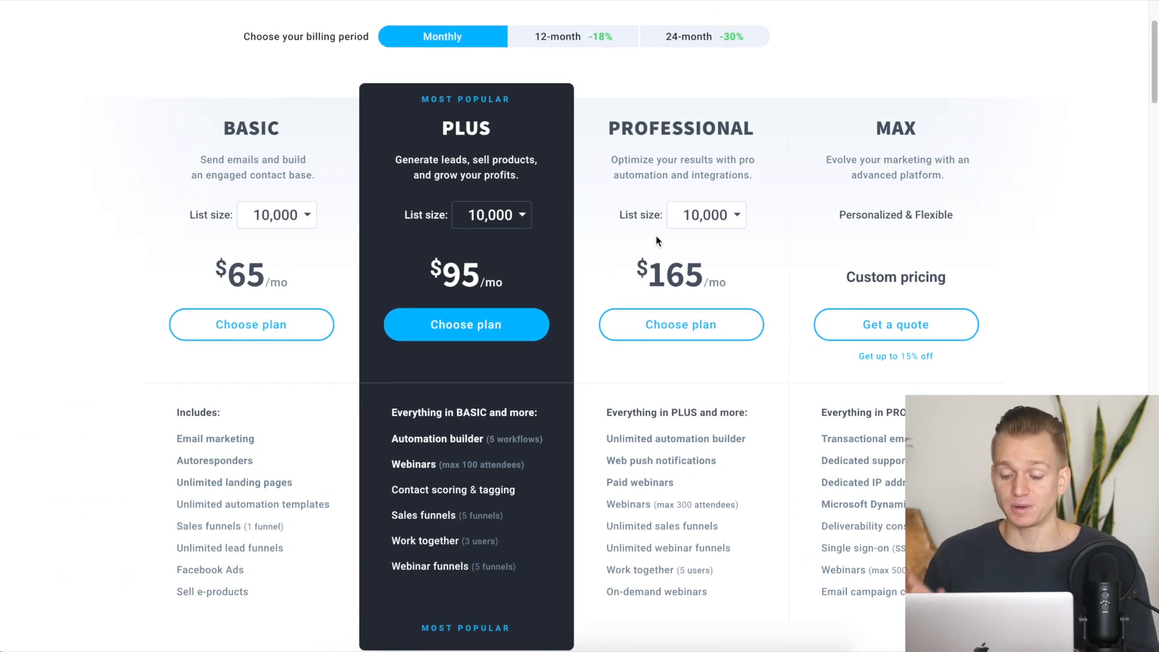
View GetResponse's prices for 12-month and 24-month billing, and compare them with Mailchimp's price calculator and plan features.
{"action": "scroll", "coordinate": [603, 116], "scroll_direction": "up", "scroll_amount": 3}
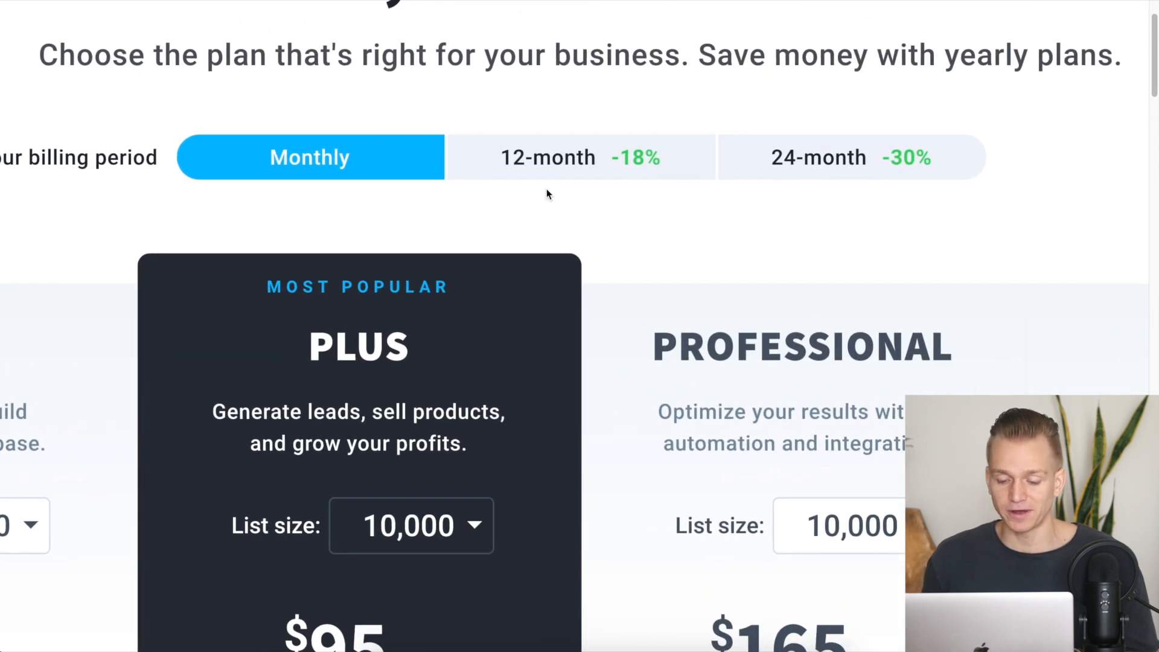
{"action": "left_click", "coordinate": [517, 162]}
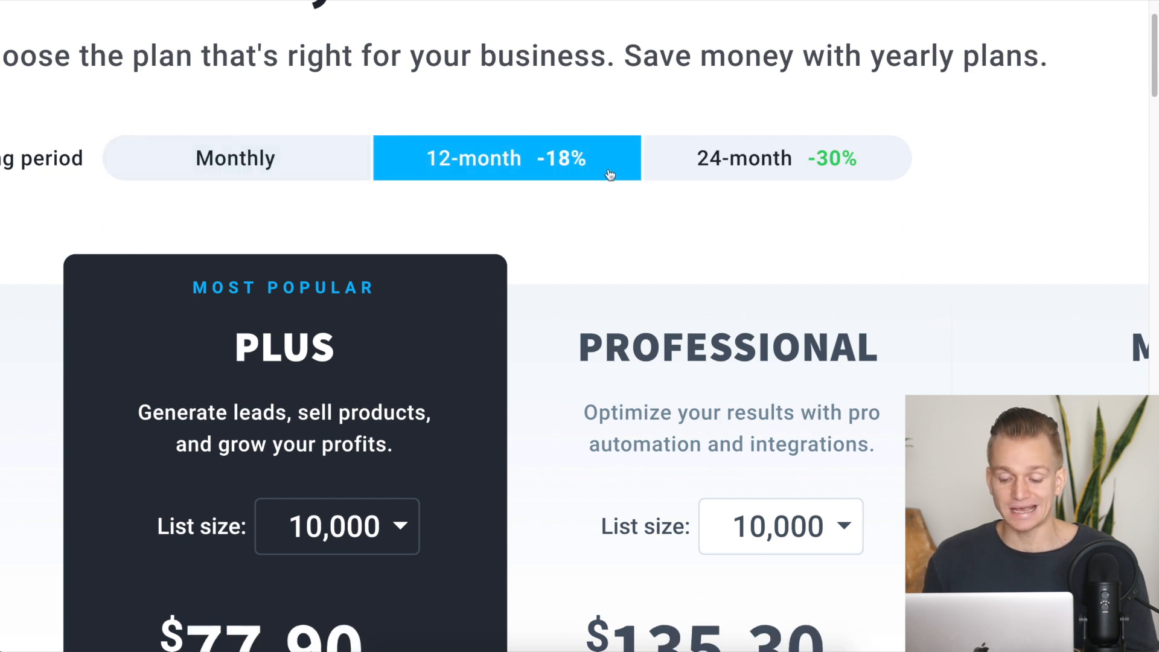
{"action": "left_click", "coordinate": [748, 162]}
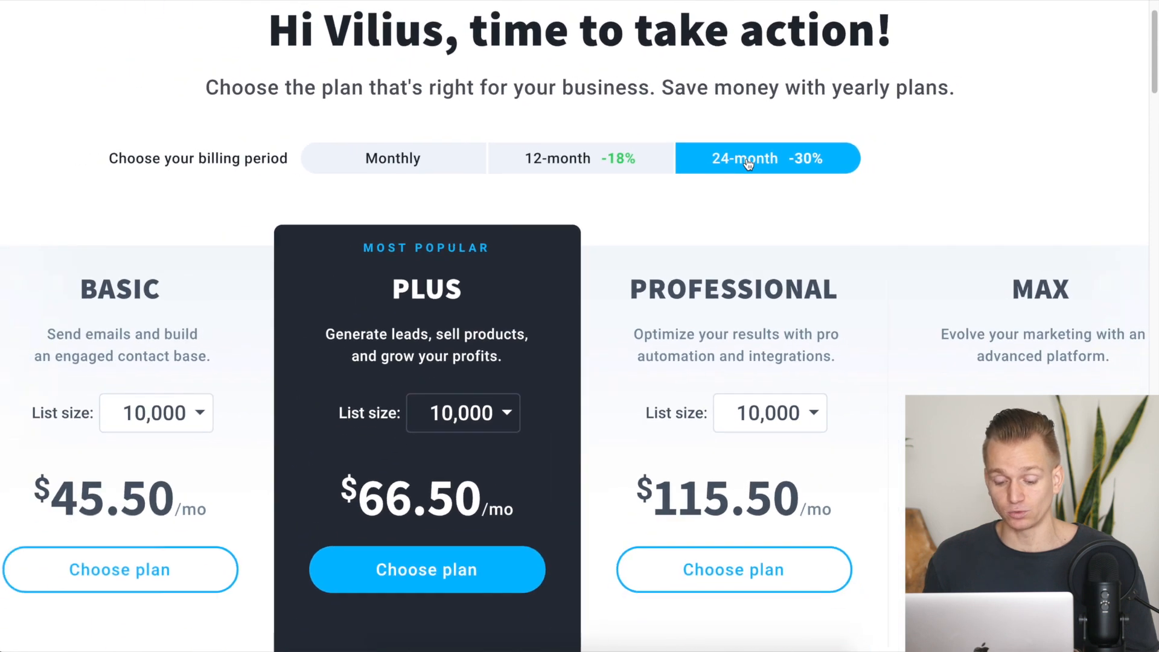
{"action": "scroll", "coordinate": [747, 162], "scroll_direction": "down", "scroll_amount": 4}
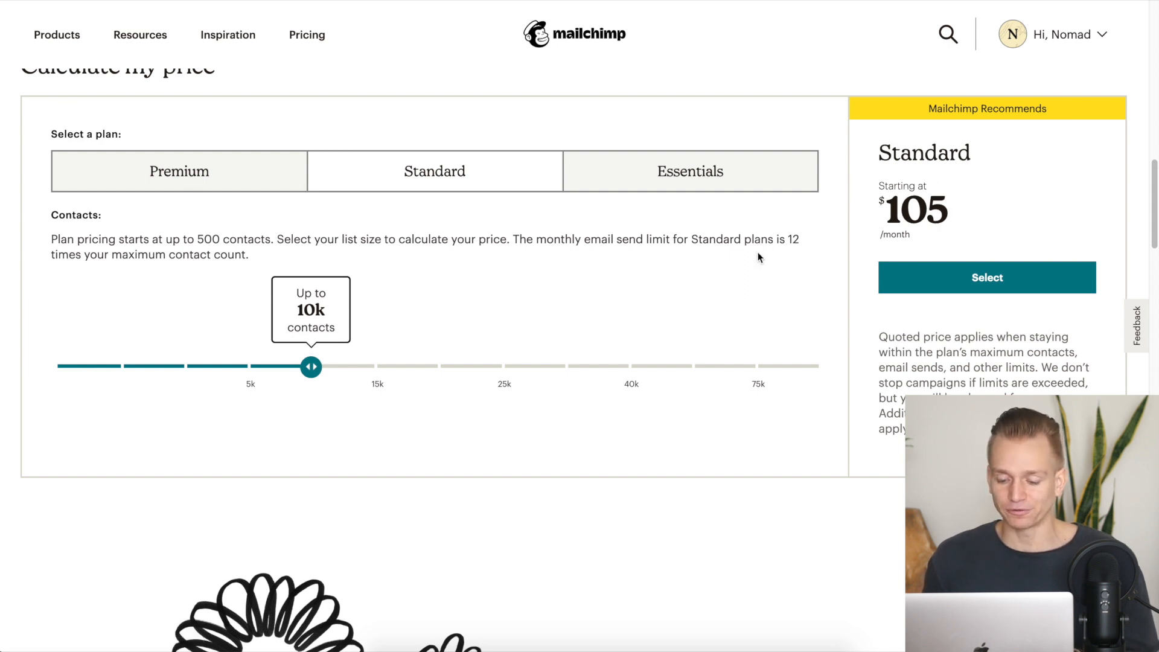
{"action": "scroll", "coordinate": [758, 254], "scroll_direction": "up", "scroll_amount": 6}
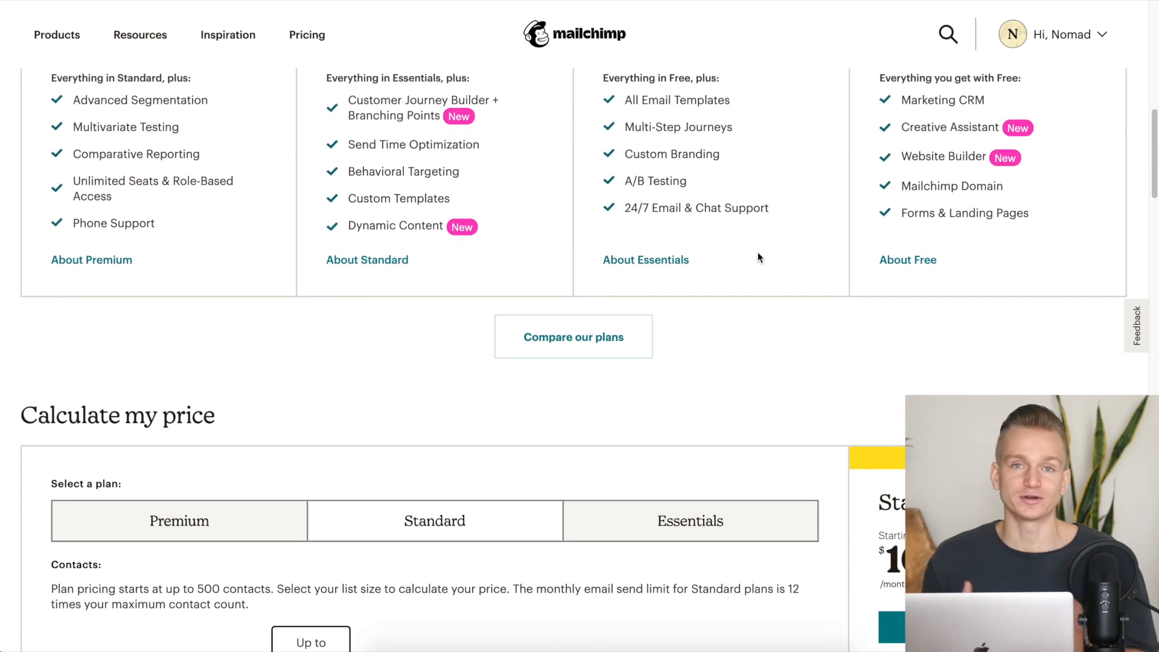